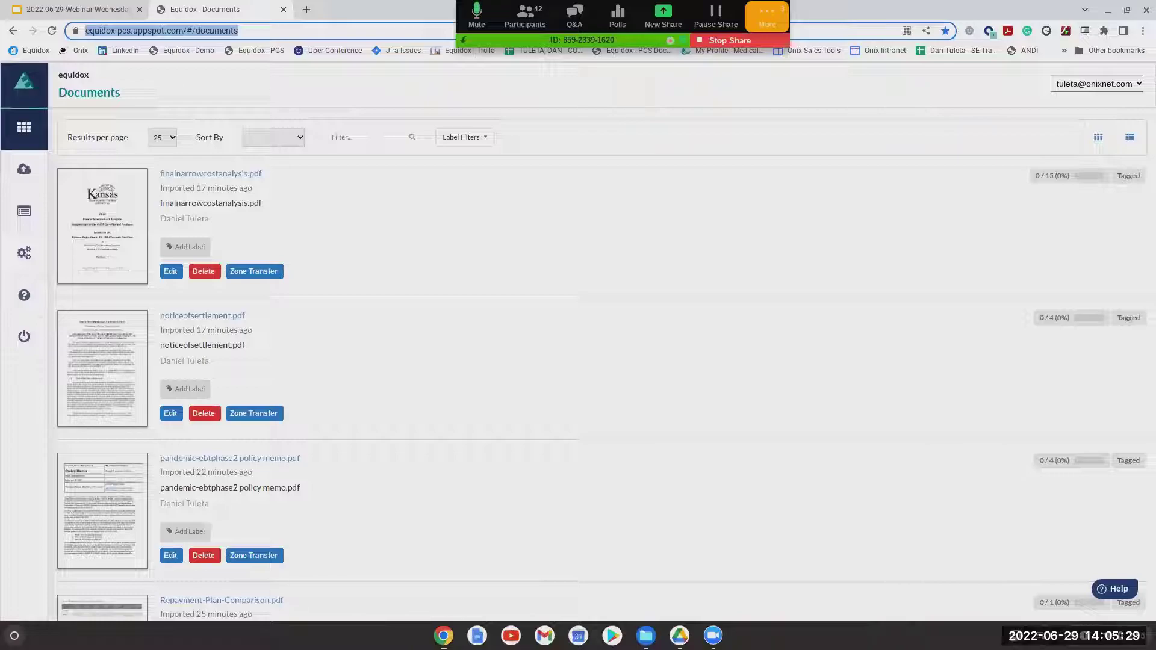
Look through the files already imported in the Documents list.
scroll(414, 301, "down", 6)
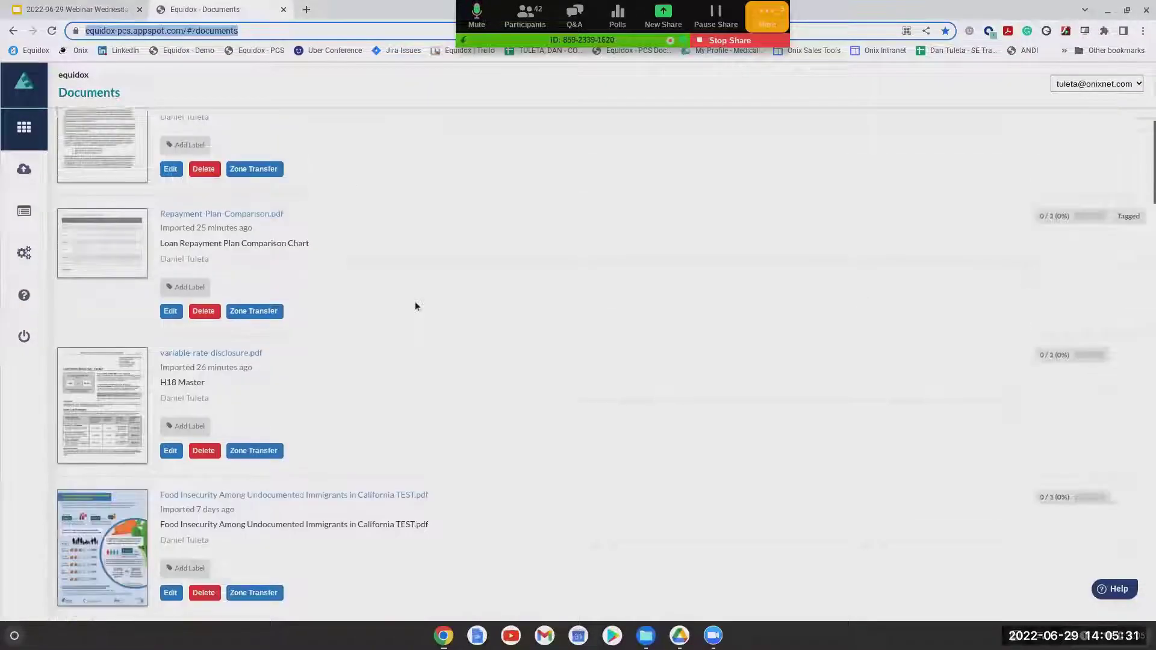
scroll(414, 306, "down", 15)
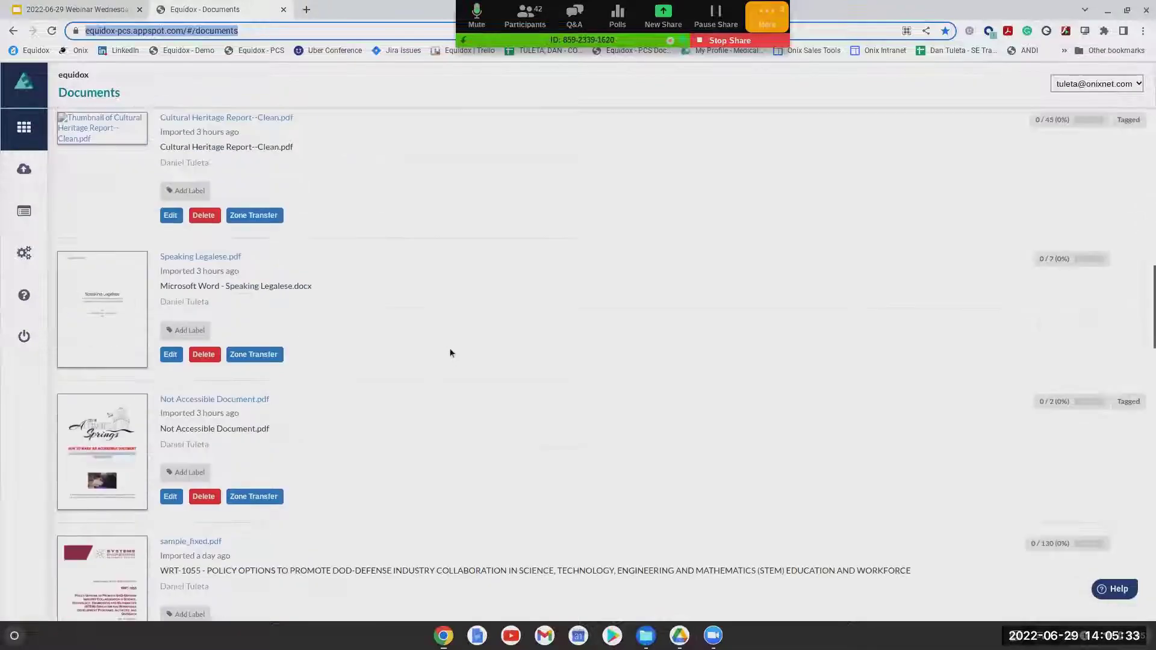
scroll(453, 354, "down", 11)
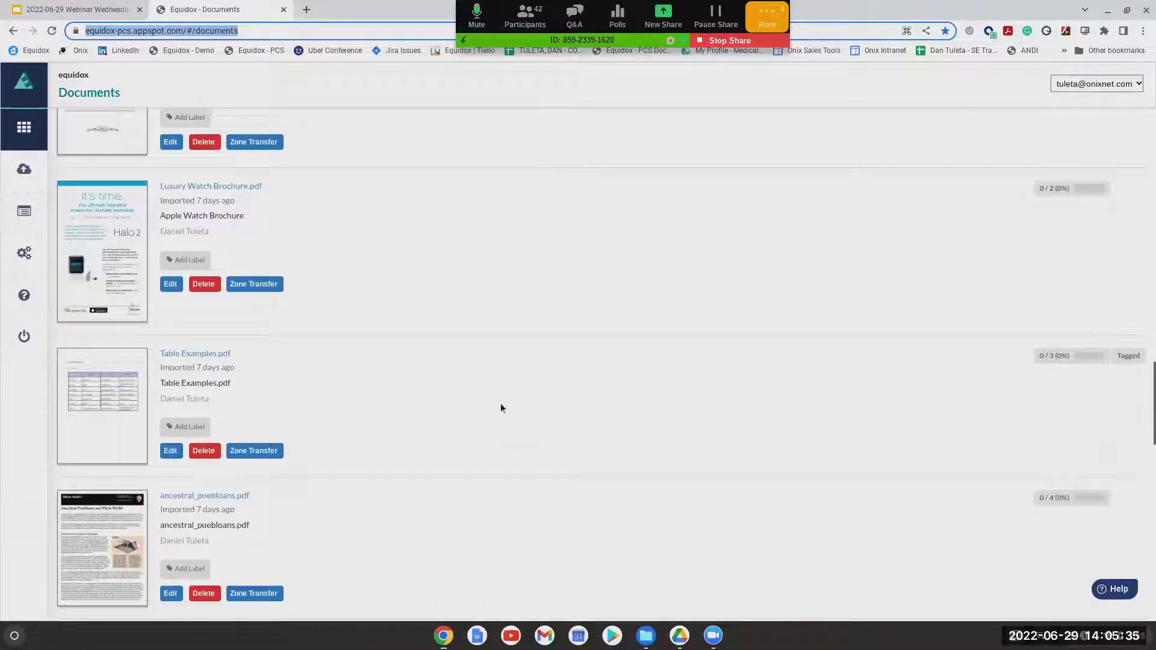
scroll(534, 435, "up", 20)
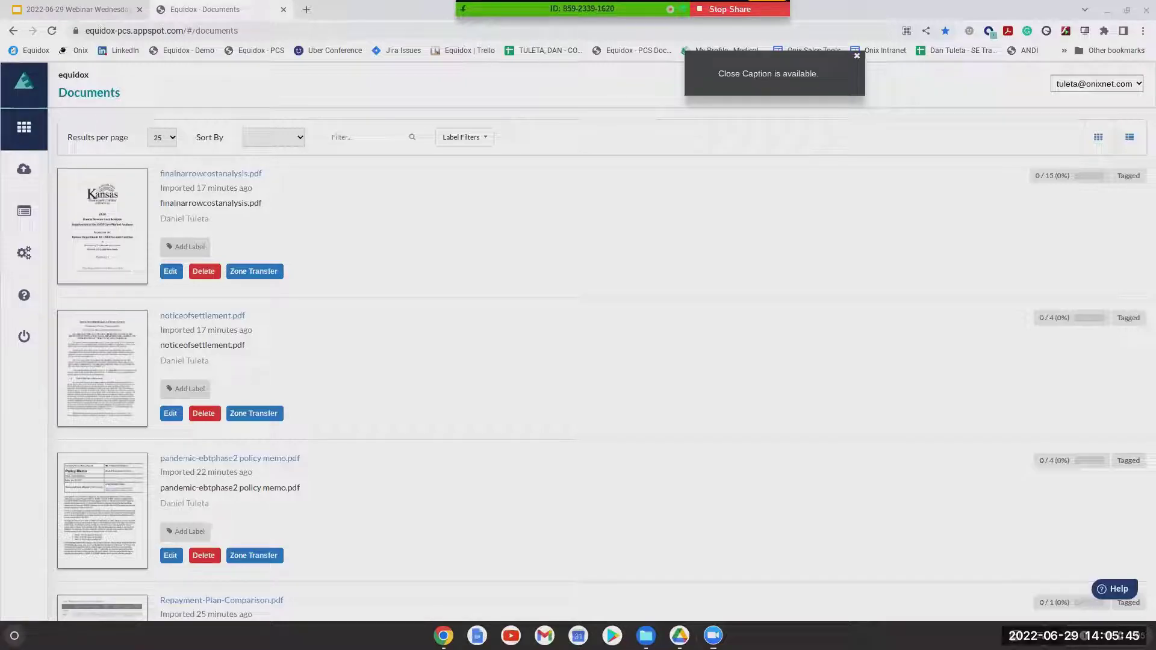
Open the document import page and view its option for importing files by URL.
left_click(27, 170)
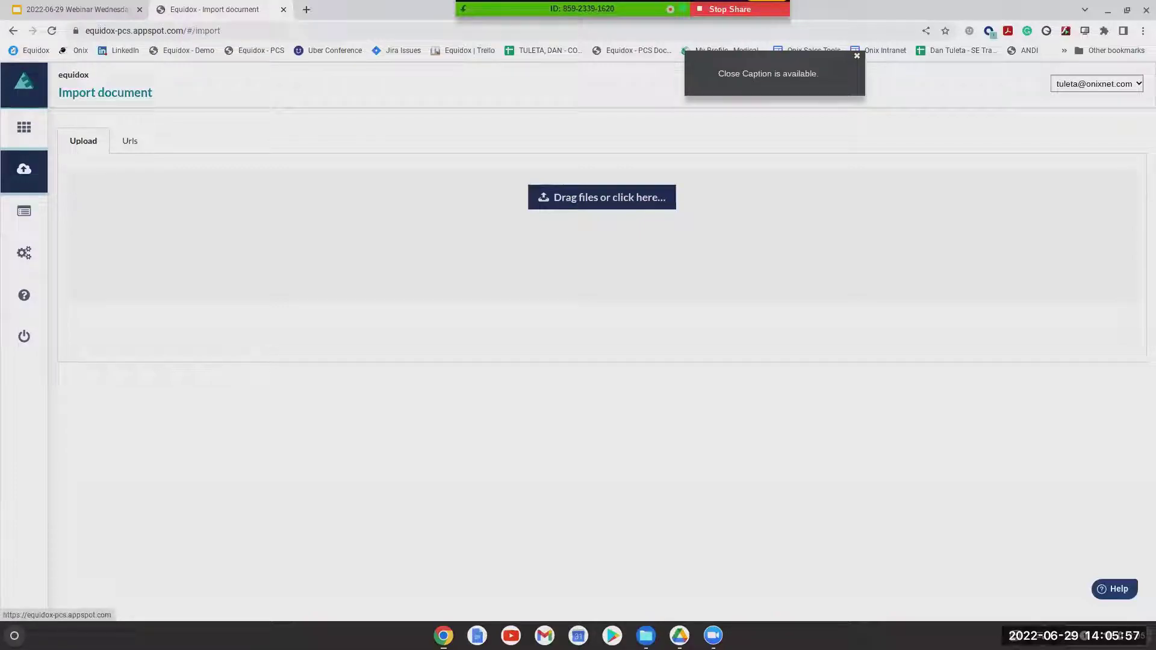
left_click(136, 152)
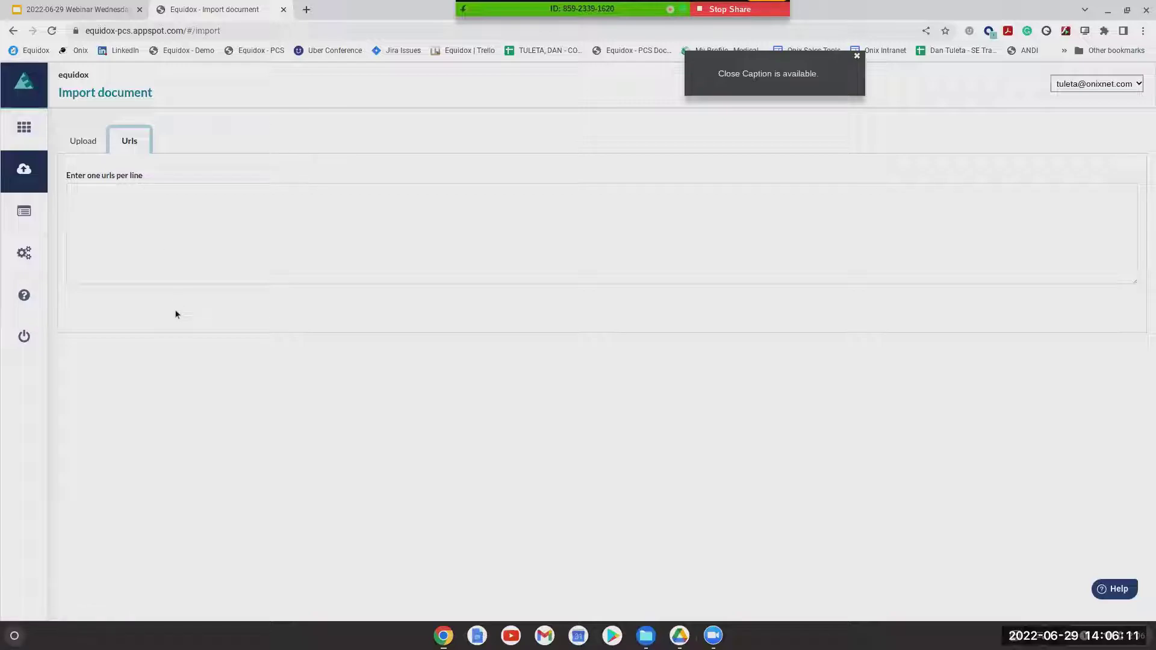
left_click(123, 199)
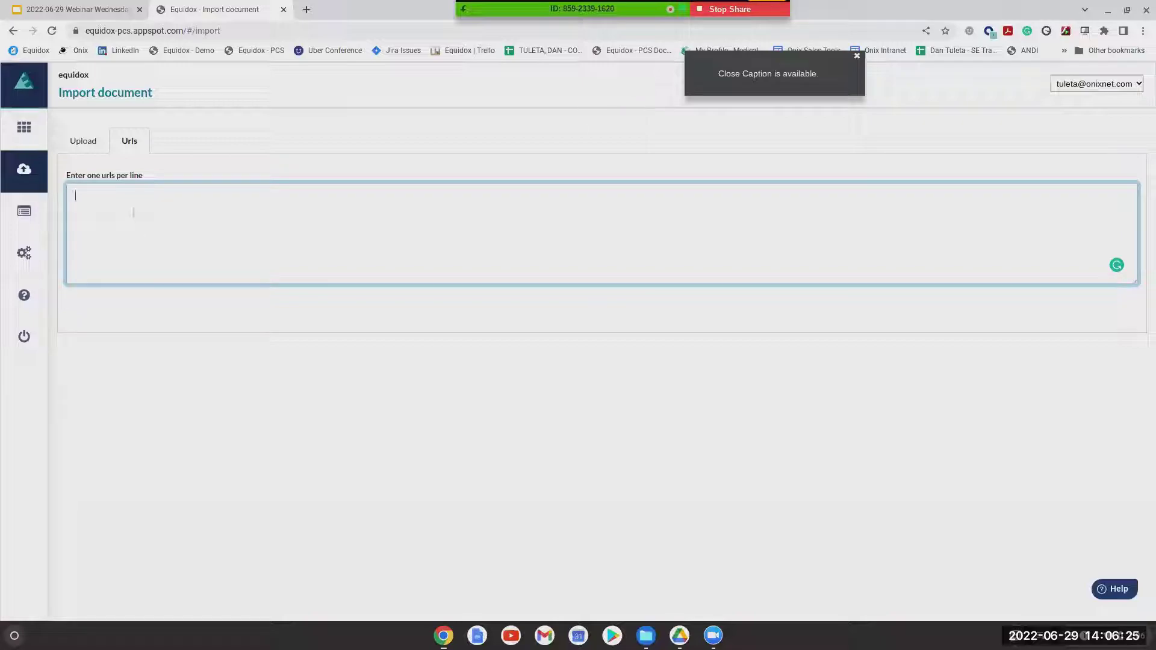
Upload and import the four selected Training Docs PDFs: table_run165, ancestral_puebloans, Luxury Watch Brochure and Construction Company Profile Sample.
left_click(84, 141)
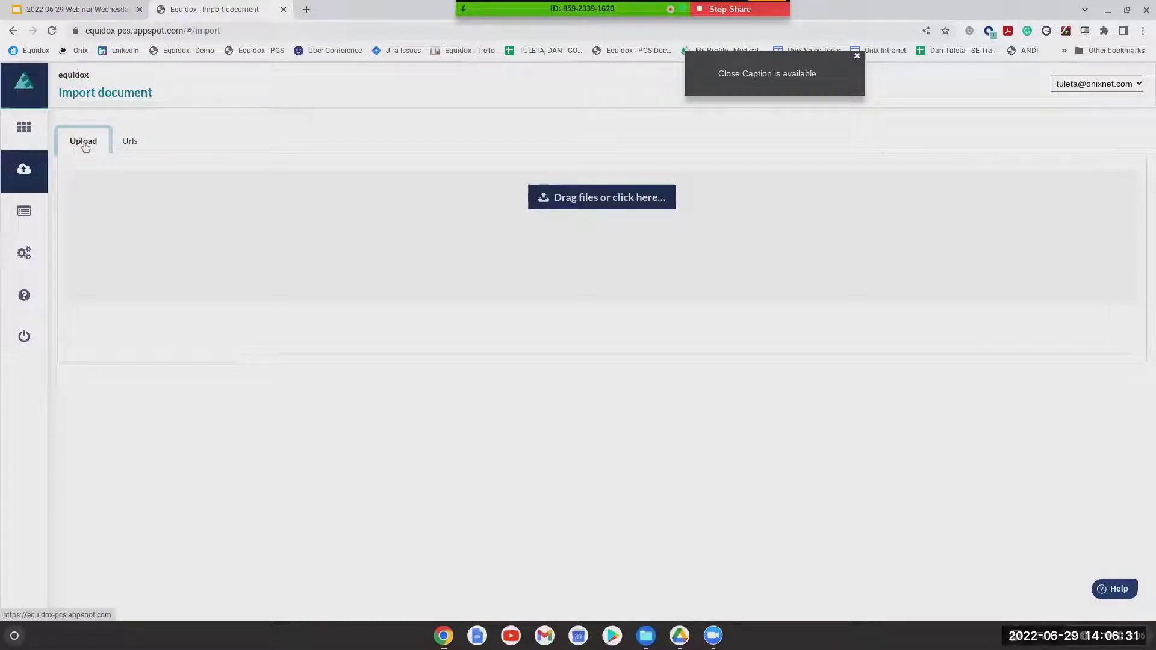
left_click(647, 636)
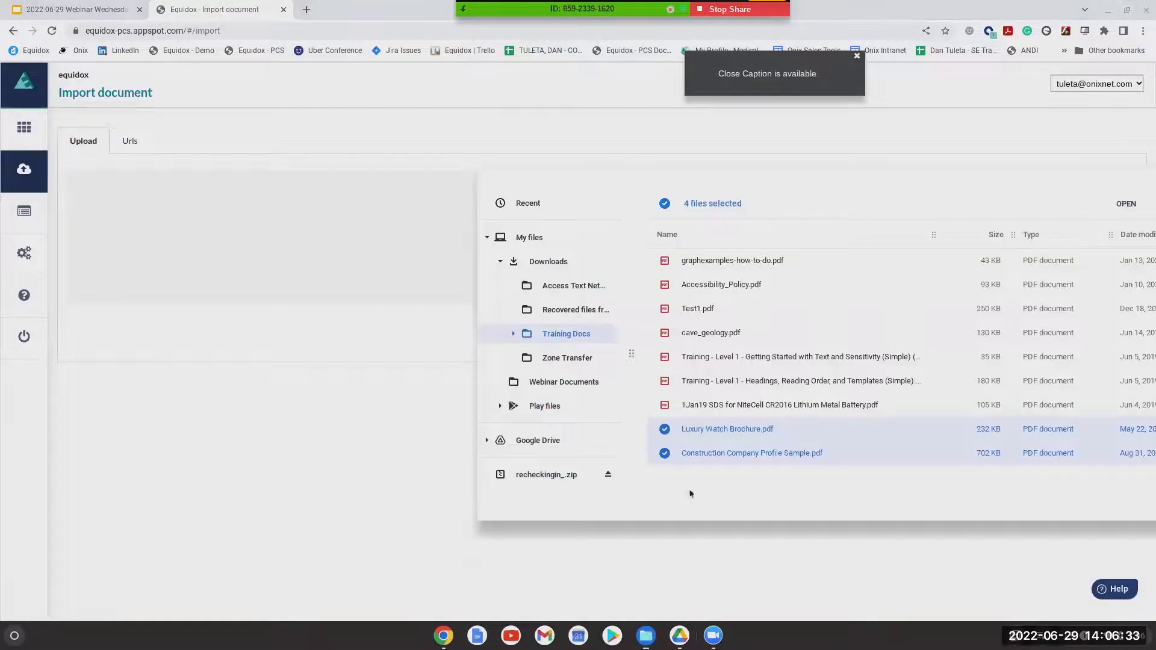
left_click_drag(723, 447, 334, 230)
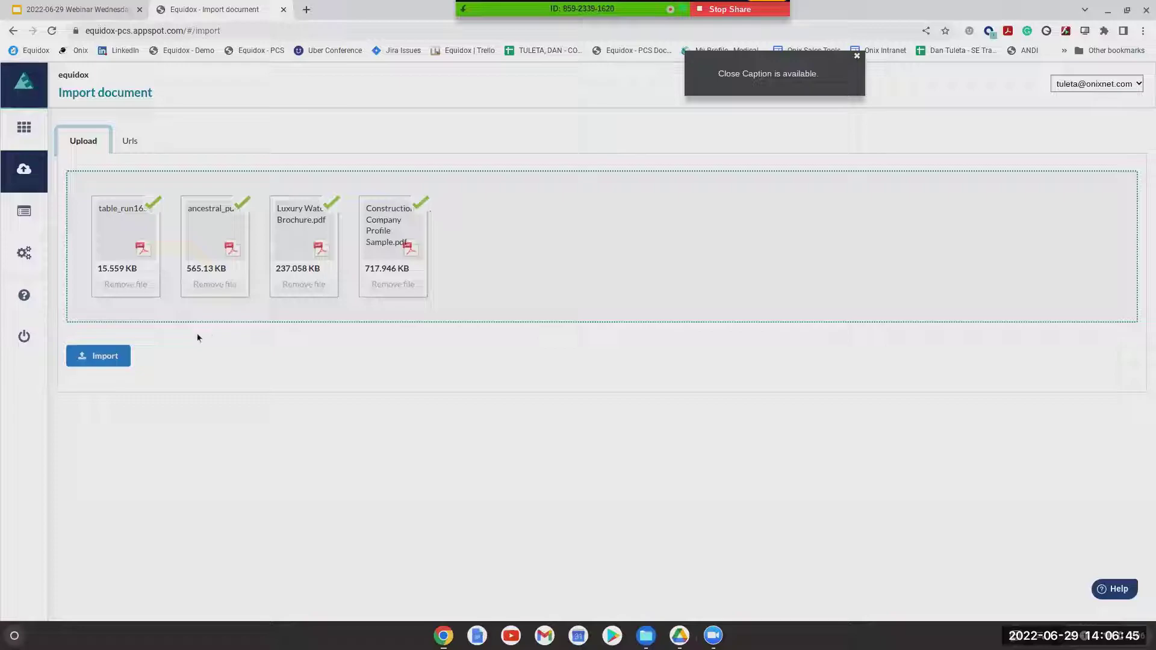
left_click(105, 357)
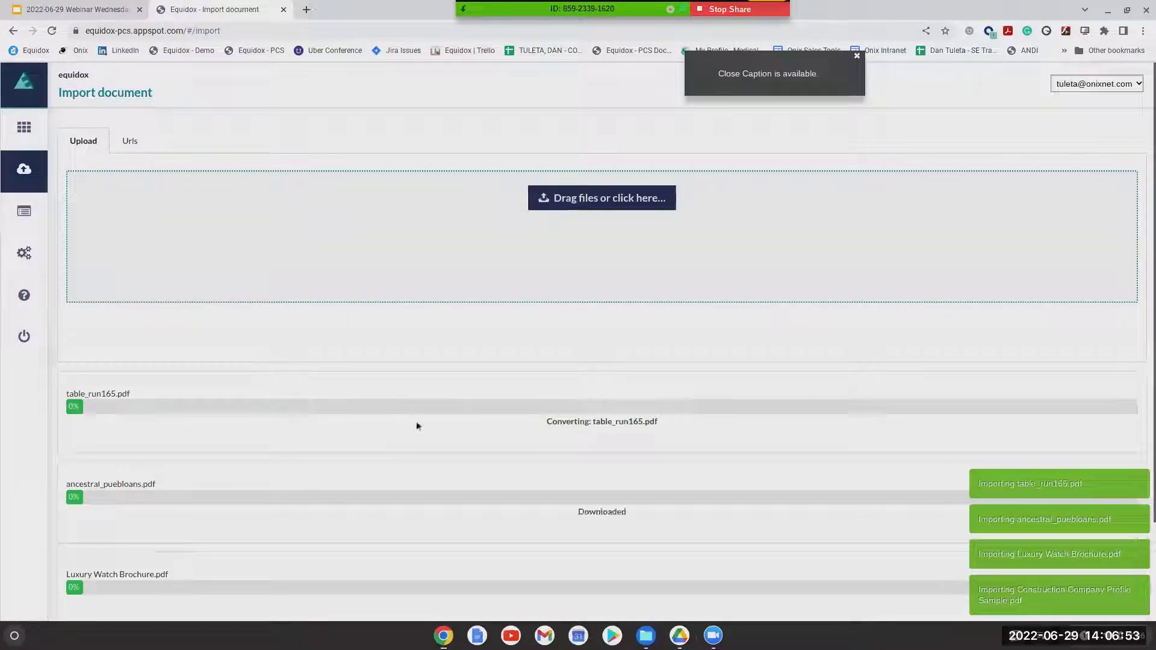
scroll(415, 422, "down", 2)
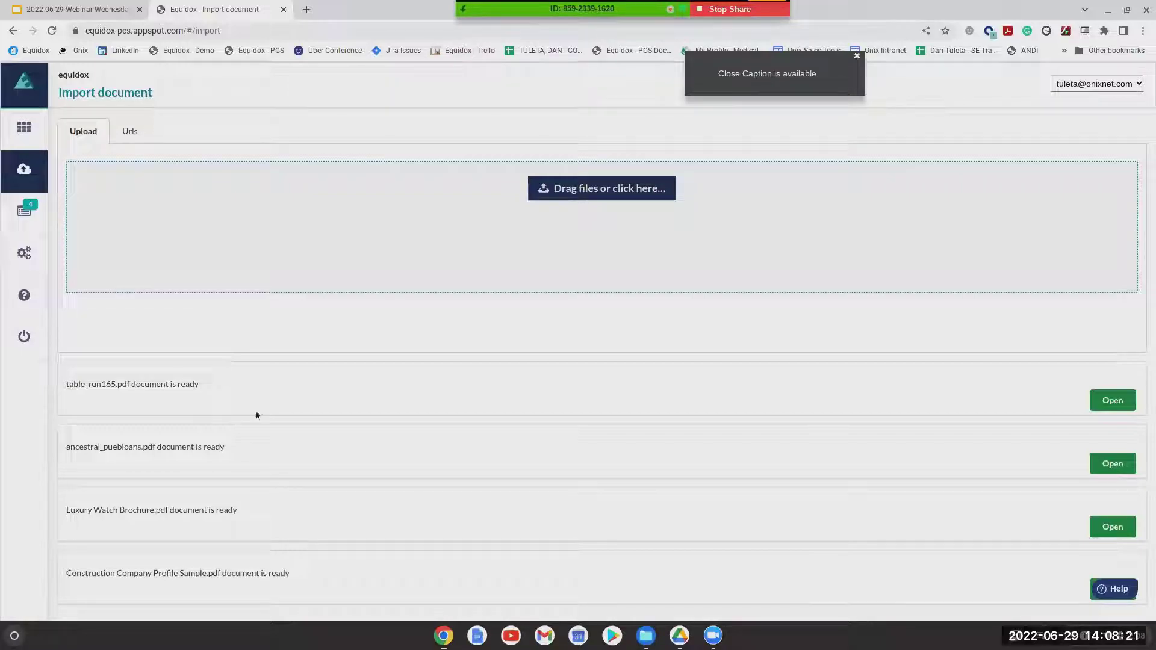
Return to the Documents list, dismiss the caption notice, reload the list and review the newly imported files.
left_click(24, 127)
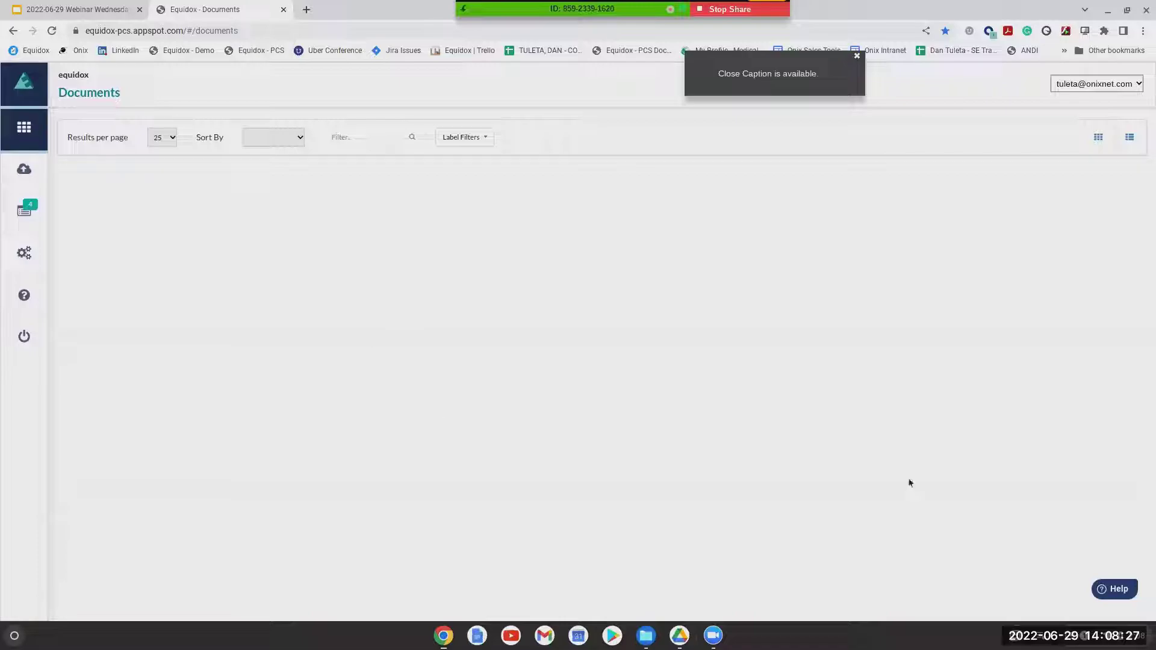
left_click(855, 58)
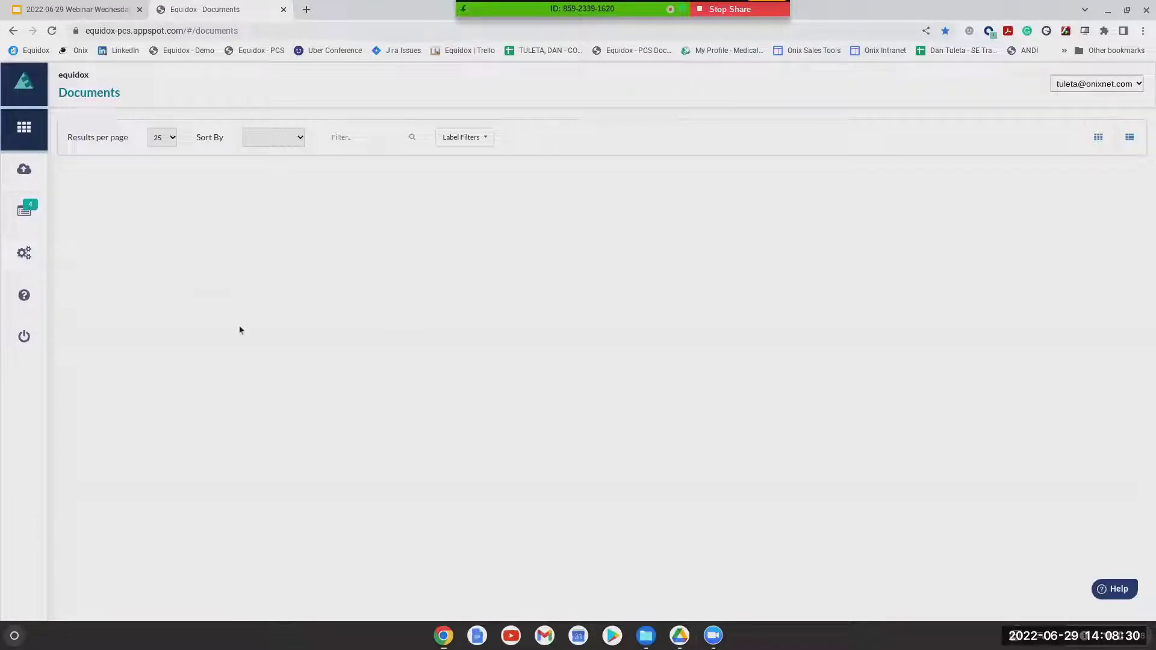
left_click(24, 168)
left_click(24, 128)
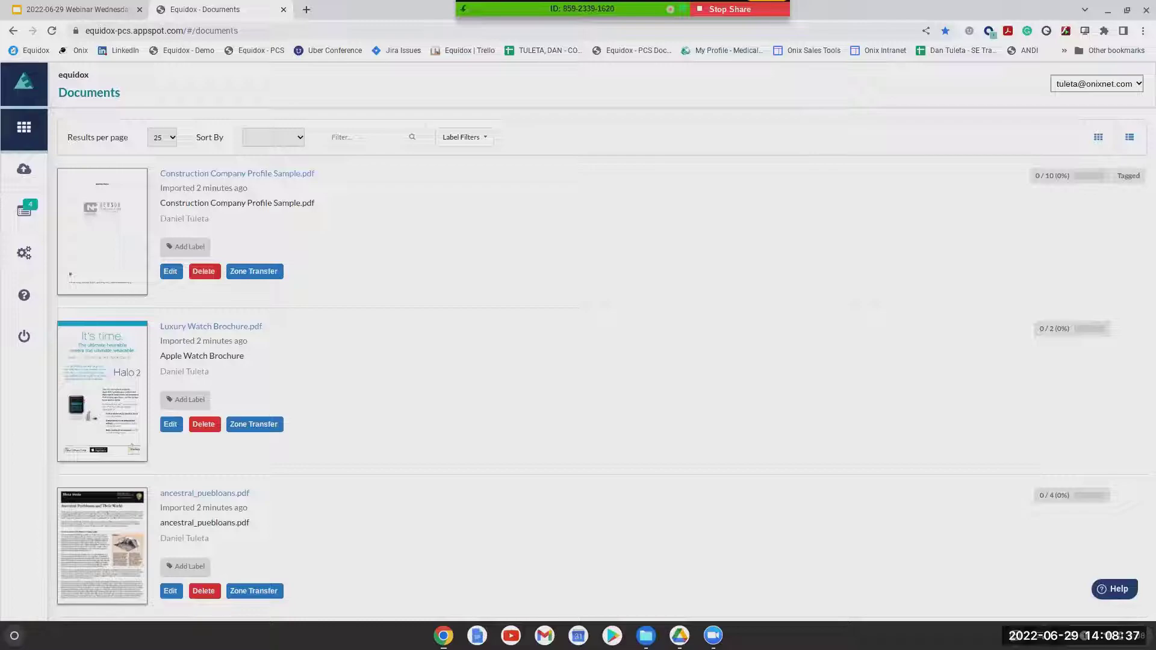
scroll(354, 312, "down", 5)
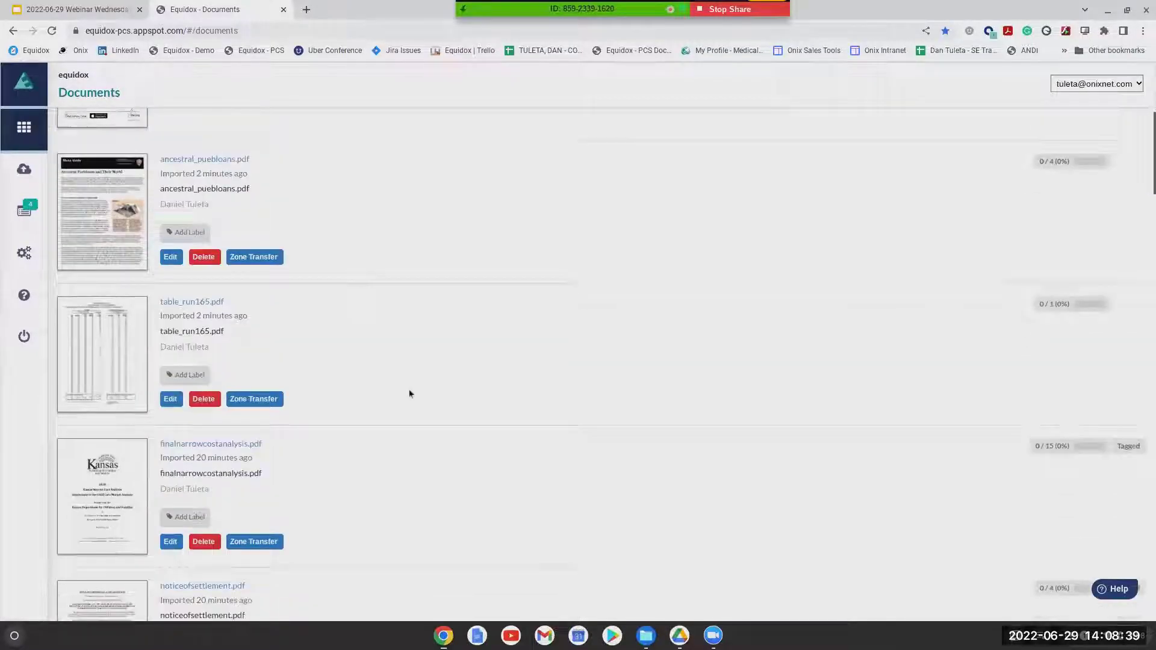
scroll(407, 395, "up", 3)
scroll(429, 417, "up", 3)
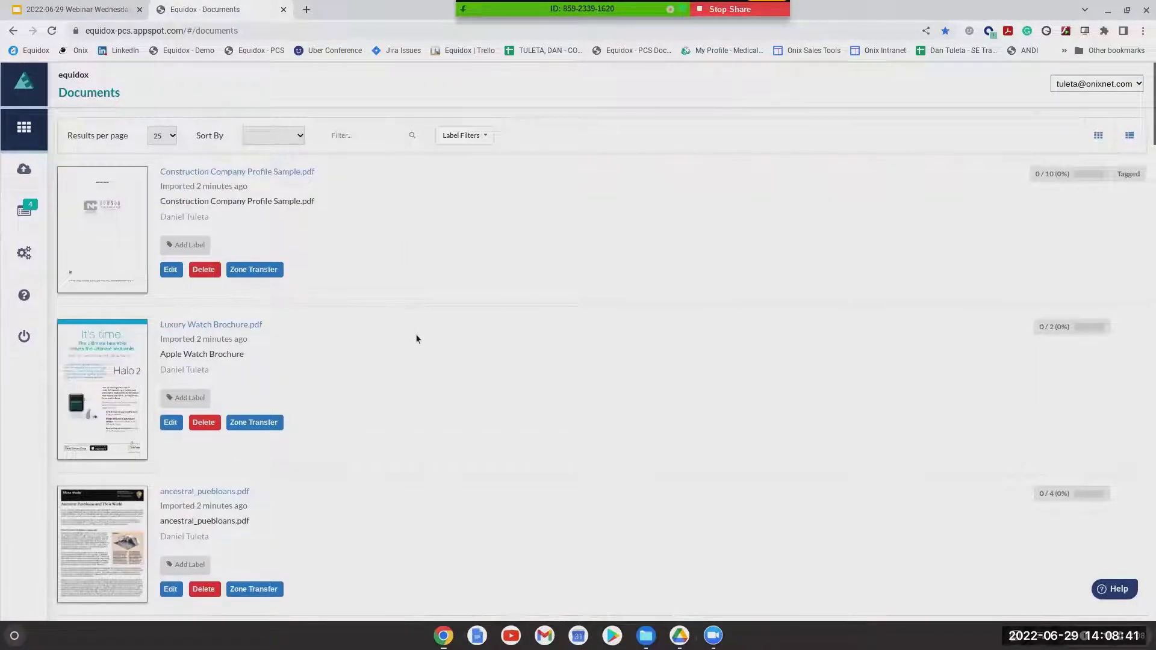
Open the details of noticeofsettlement.pdf and examine its properties, including the producer.
scroll(416, 335, "down", 6)
scroll(421, 341, "down", 5)
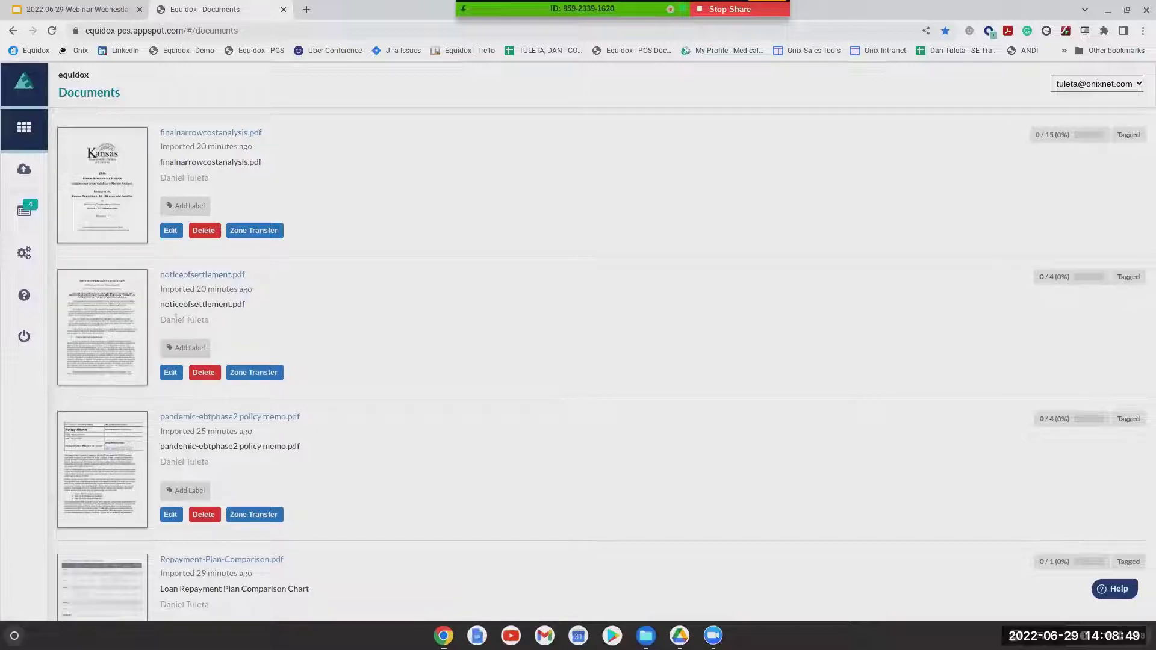
left_click(125, 333)
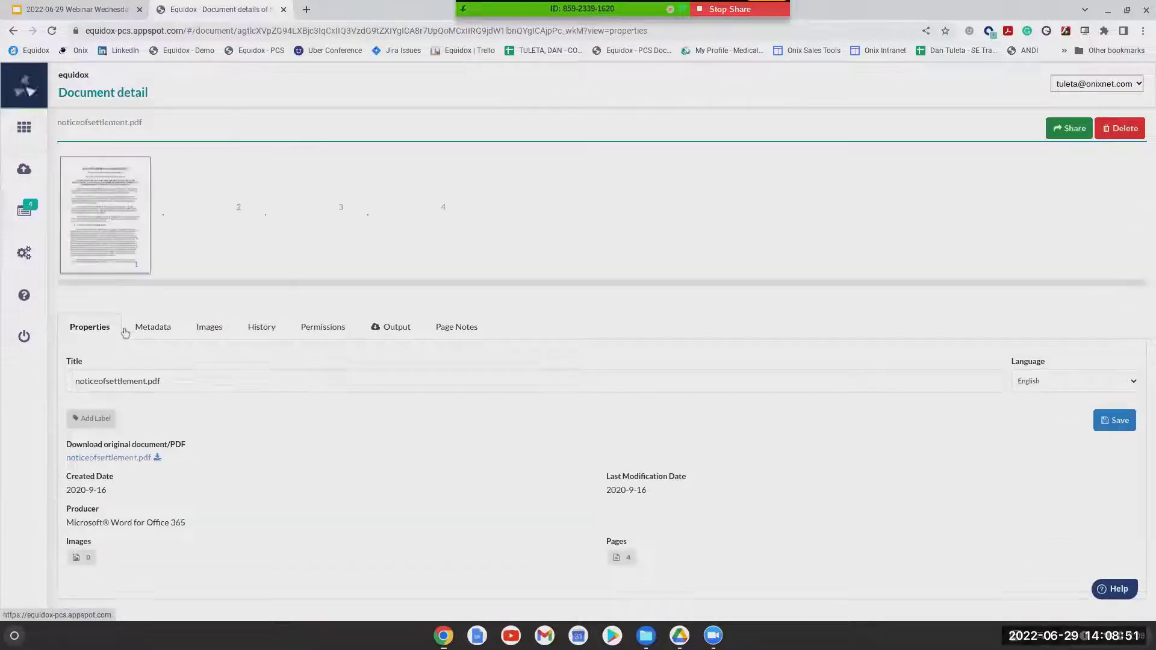
triple_click(162, 524)
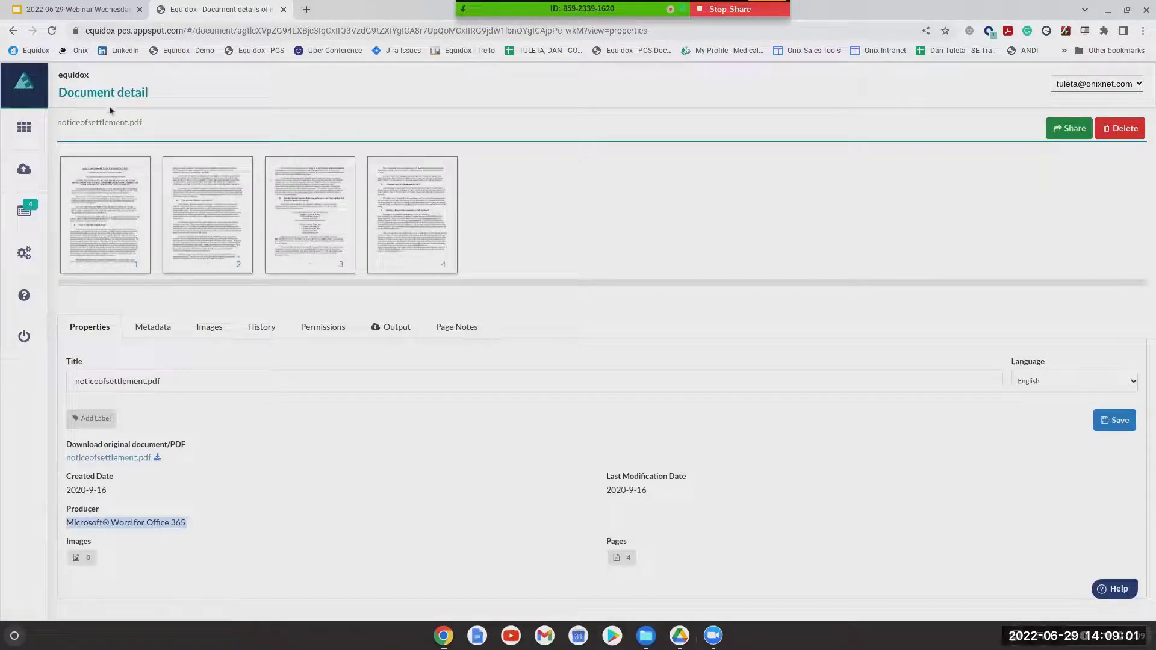
Change the document title to "notice of settlement", adding the word spaces and removing the .pdf extension.
triple_click(143, 380)
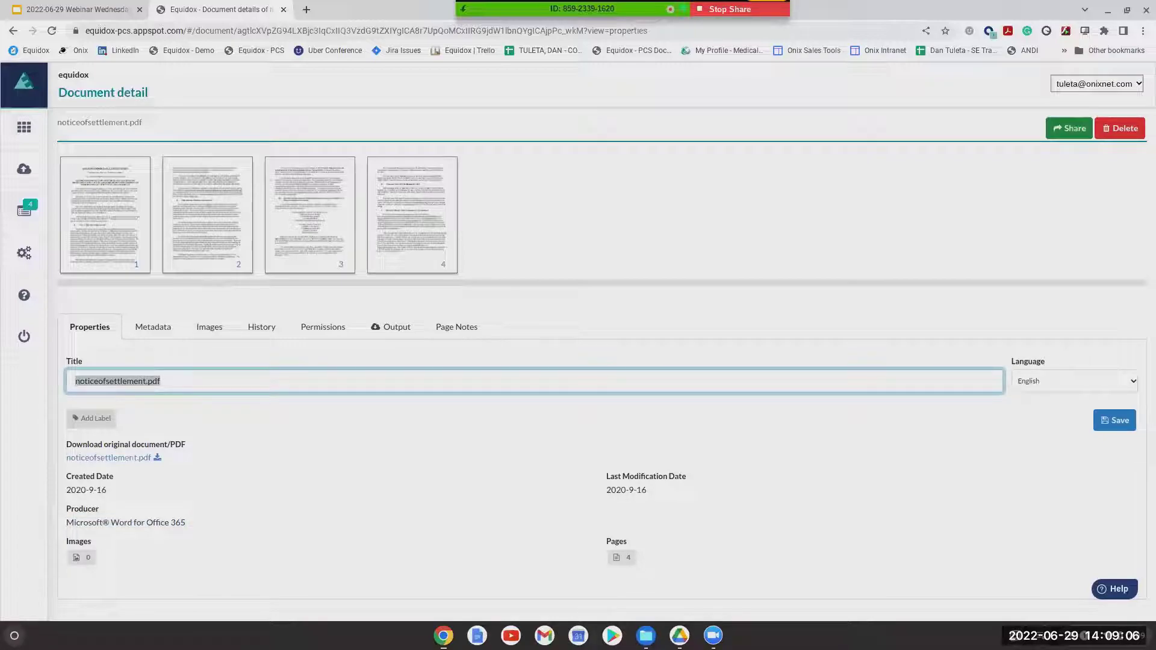
left_click(160, 382)
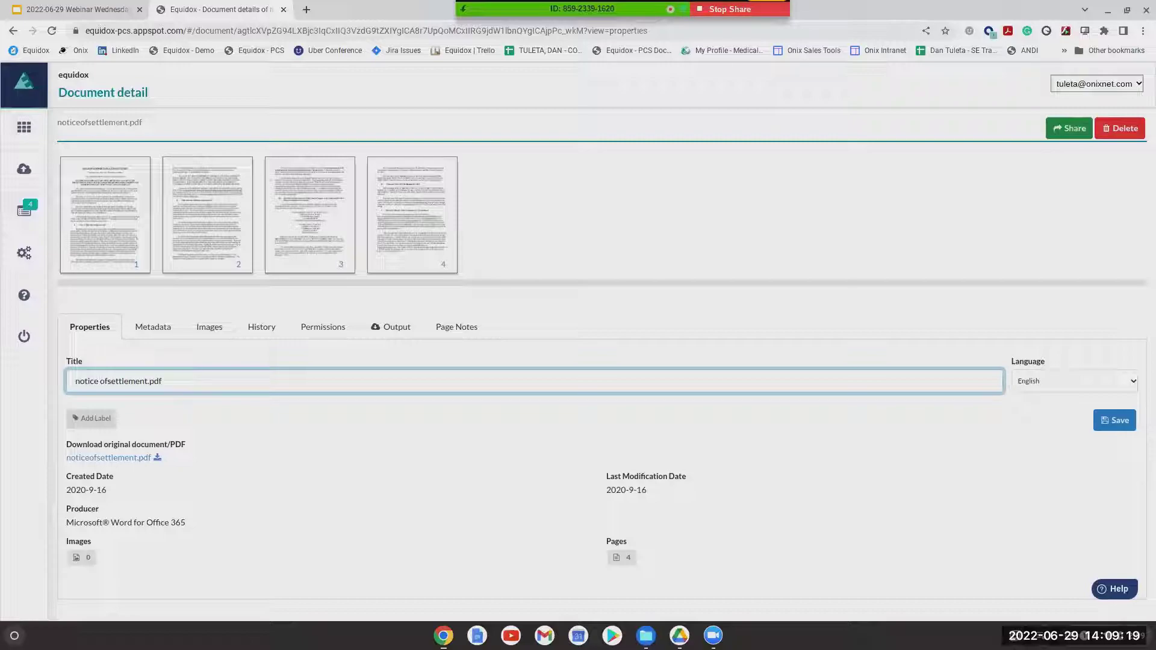
key("Right")
key("Right")
left_click(205, 383)
key("BackSpace")
key("BackSpace")
key("BackSpace")
key("BackSpace")
View the available document languages and the options for sharing the document with people or groups.
left_click(1080, 390)
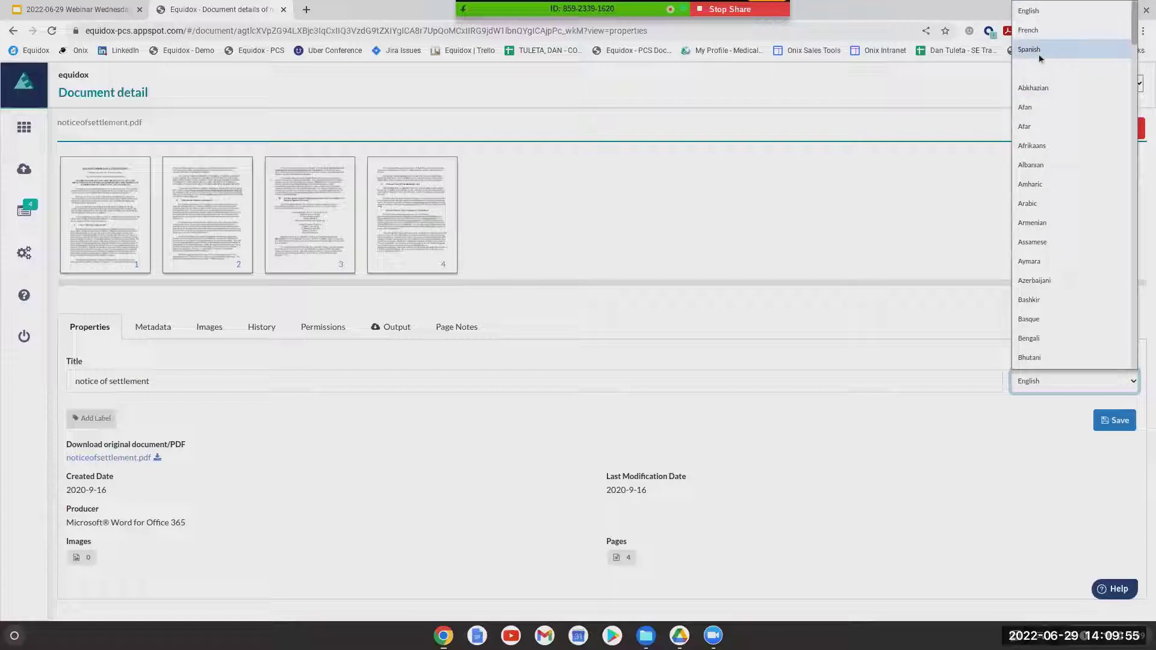
left_click(829, 179)
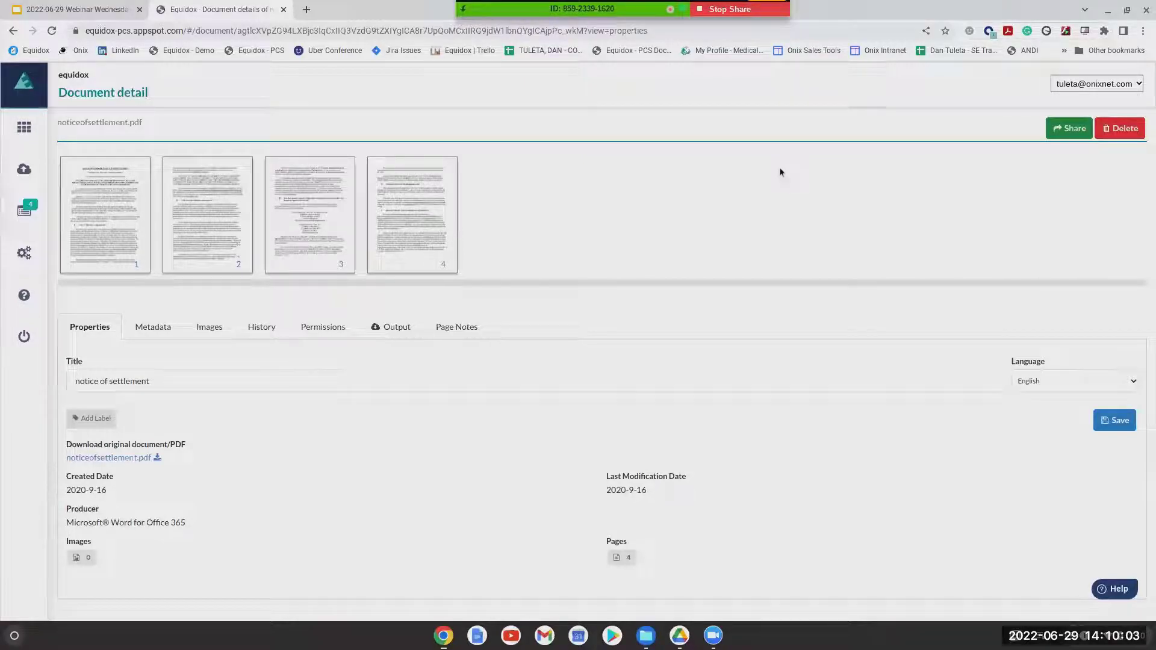
left_click(1057, 134)
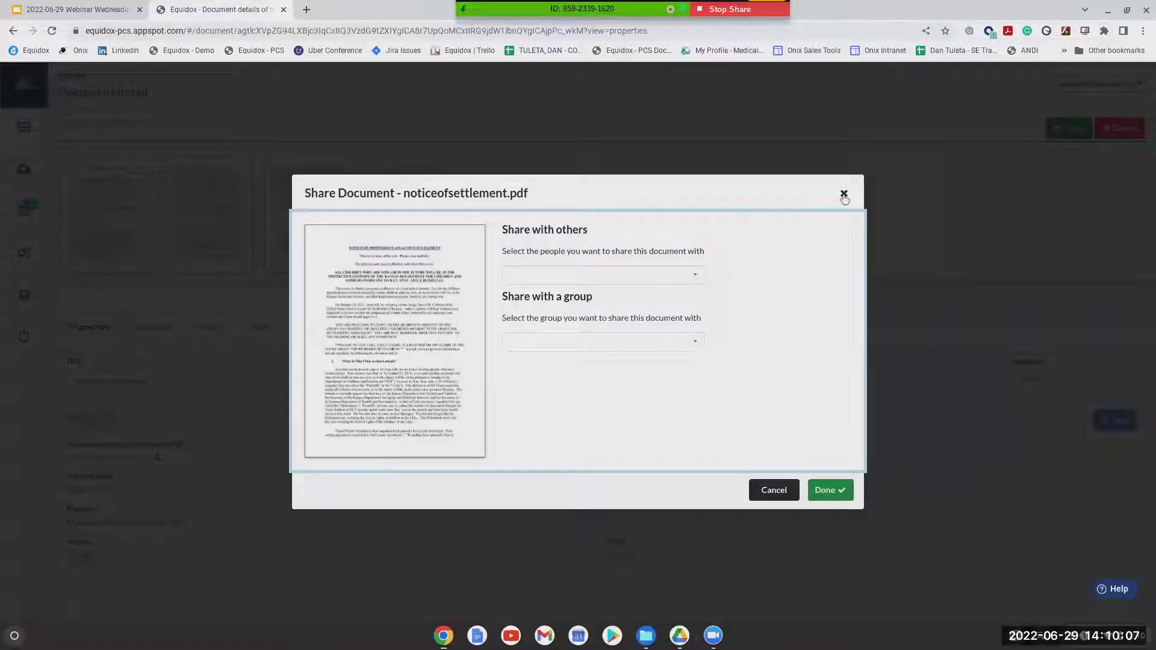
left_click(843, 193)
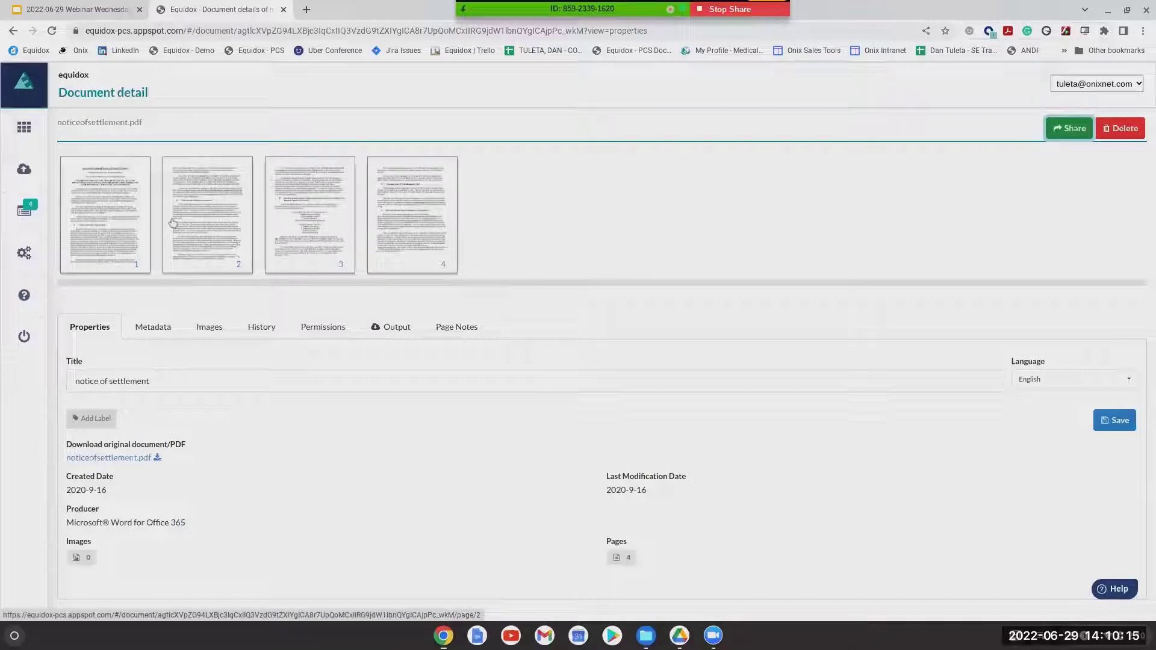
Open page 1 of the settlement notice in the page editor, sized to show more of the page.
left_click(124, 222)
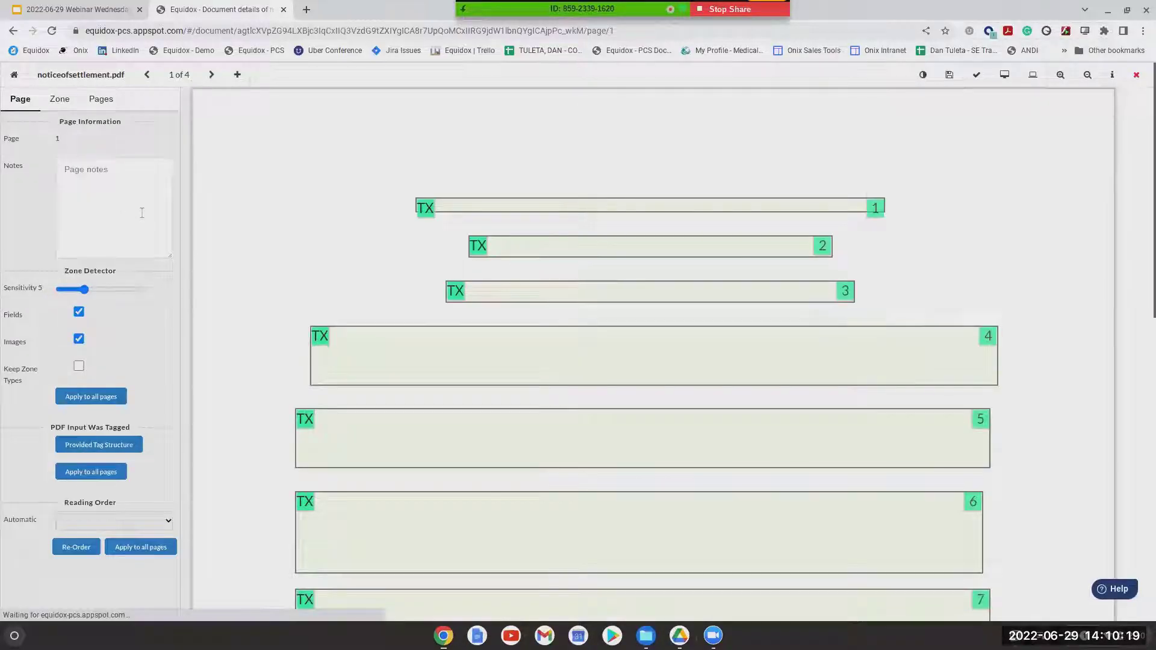
left_click(1091, 81)
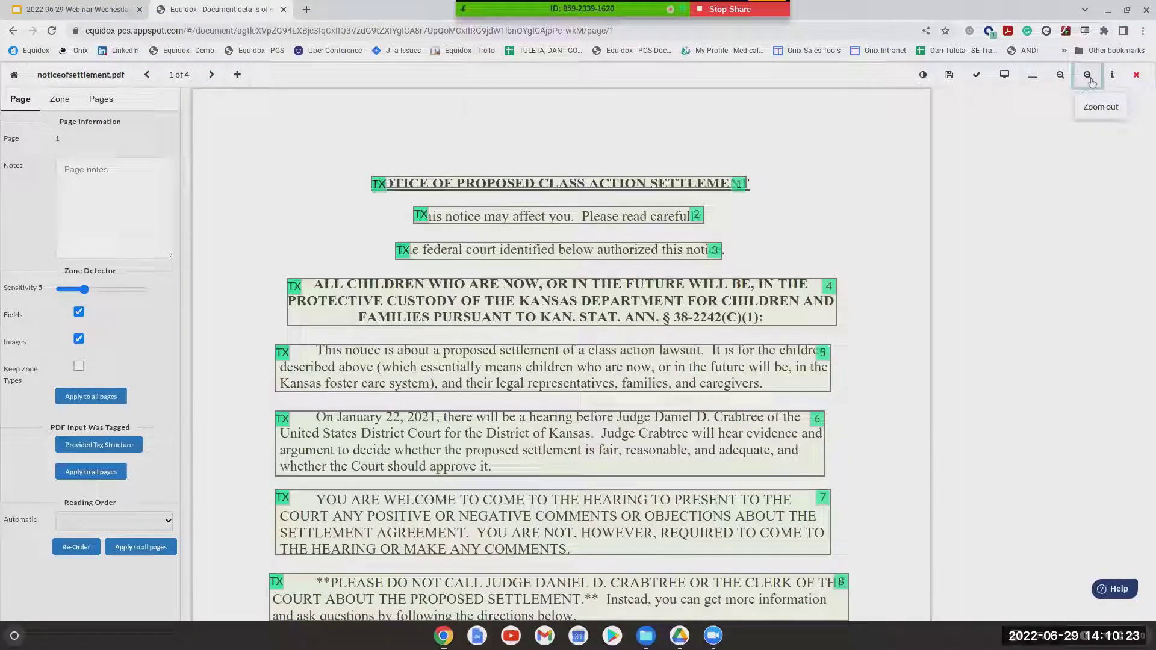
left_click(1091, 81)
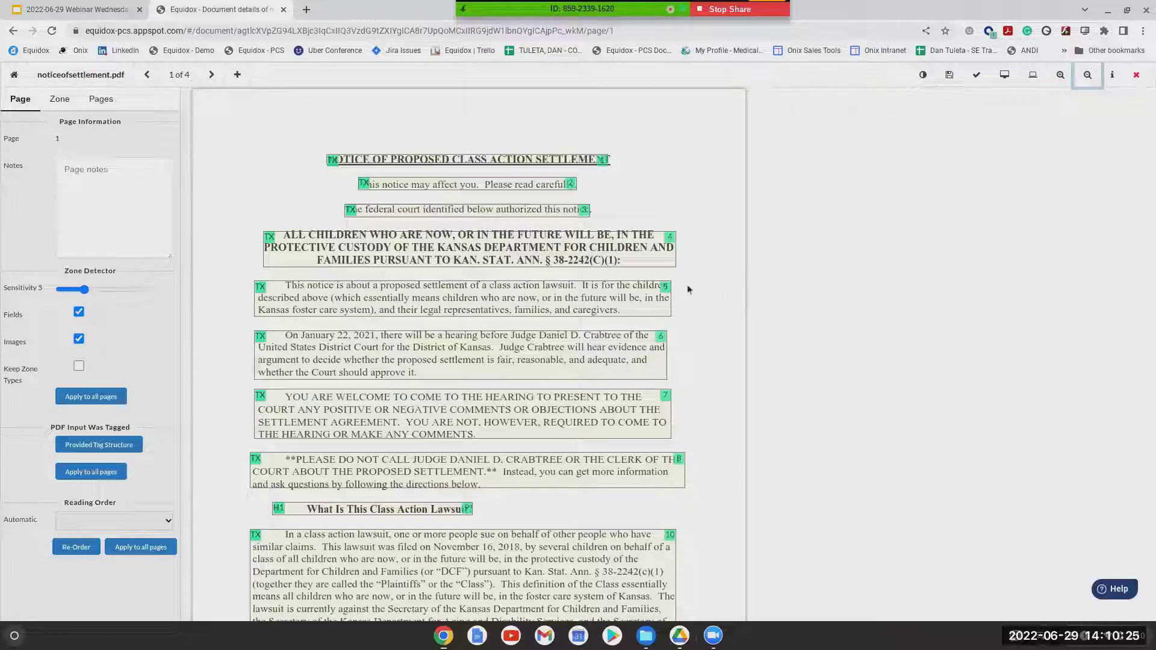
Examine the detected text zones on page 1 and the properties of several of them, including zones 1, 5 and 8.
left_click(443, 159)
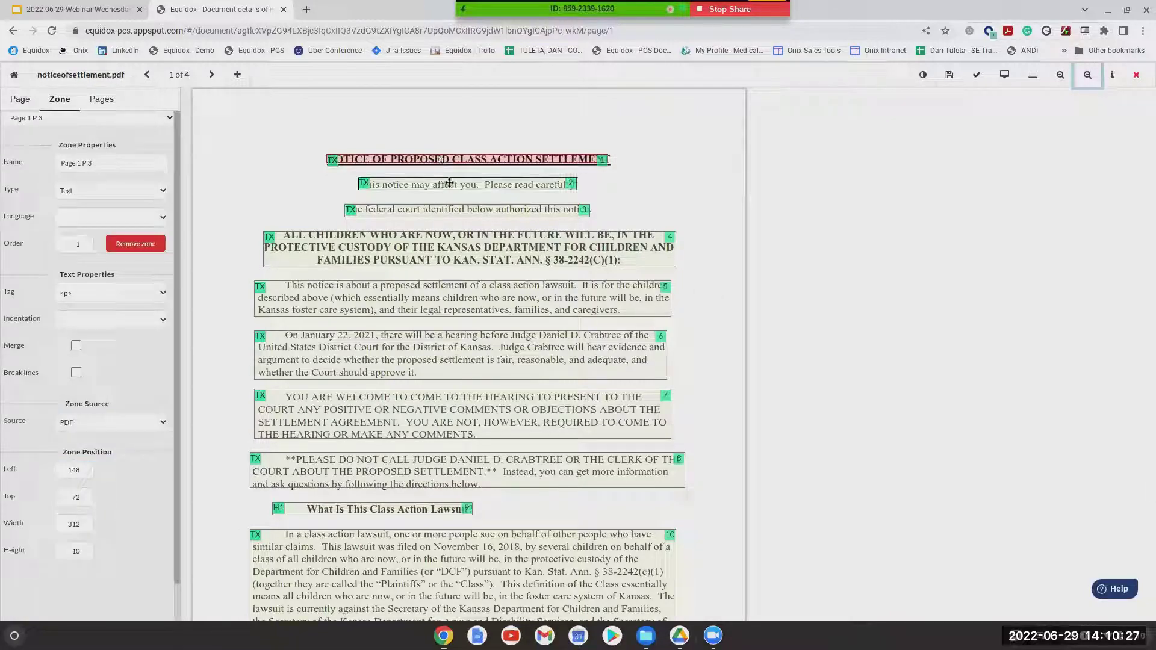
left_click(449, 209)
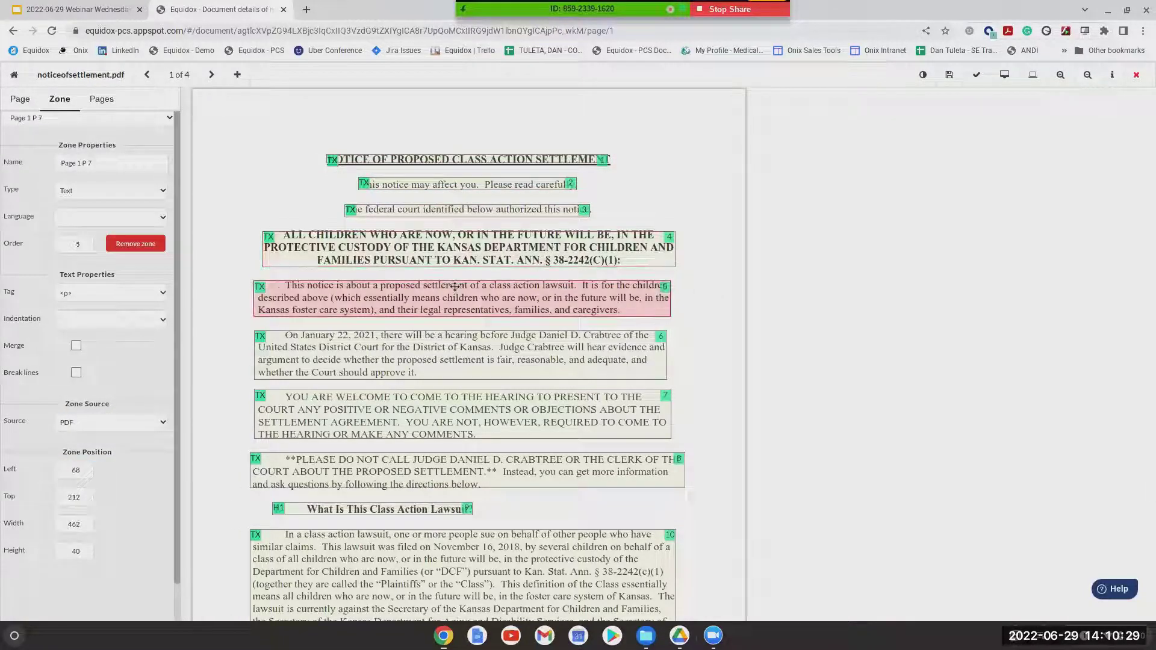
left_click(470, 434)
left_click(472, 459)
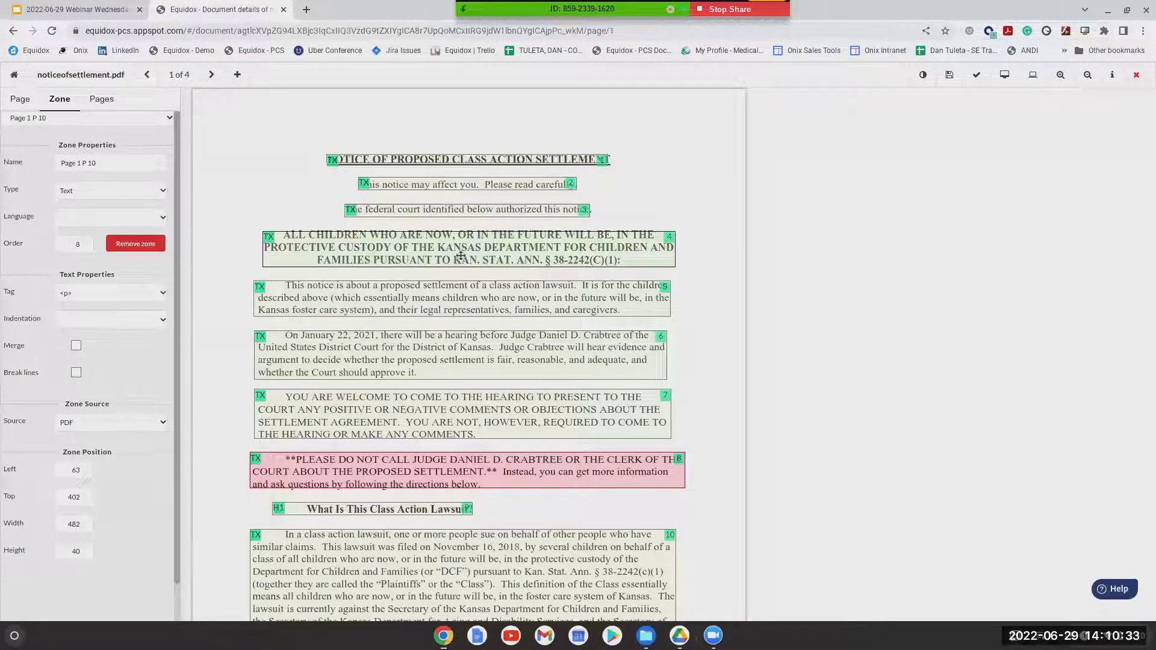
scroll(439, 423, "down", 3)
scroll(439, 423, "up", 1)
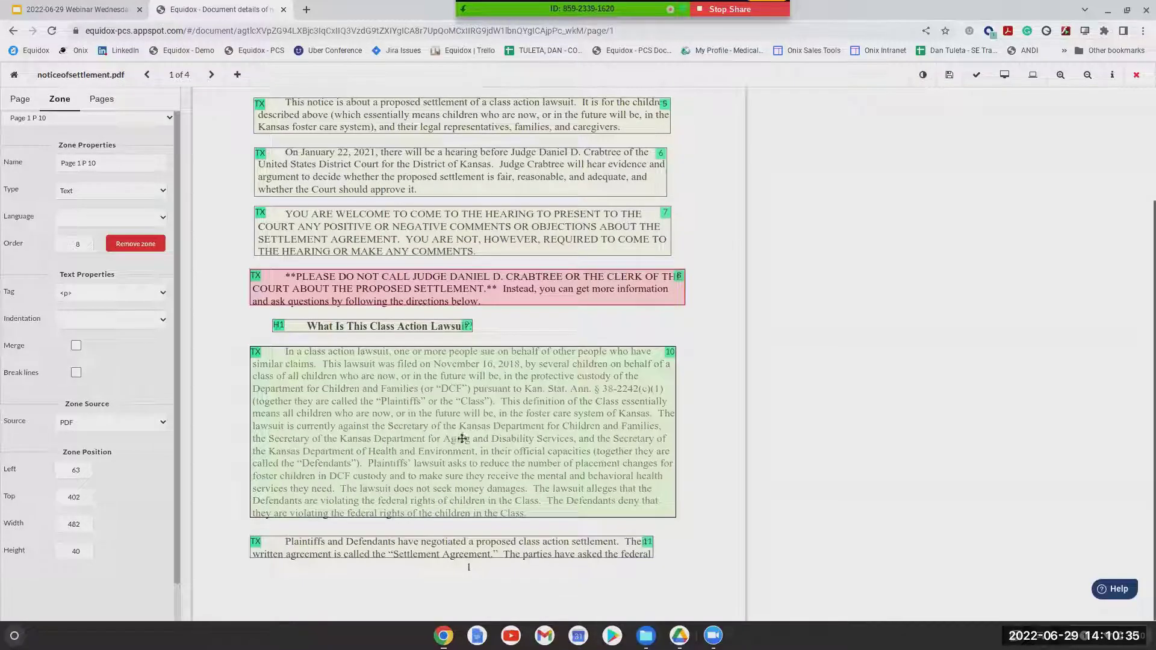
scroll(461, 438, "up", 1)
scroll(461, 441, "up", 1)
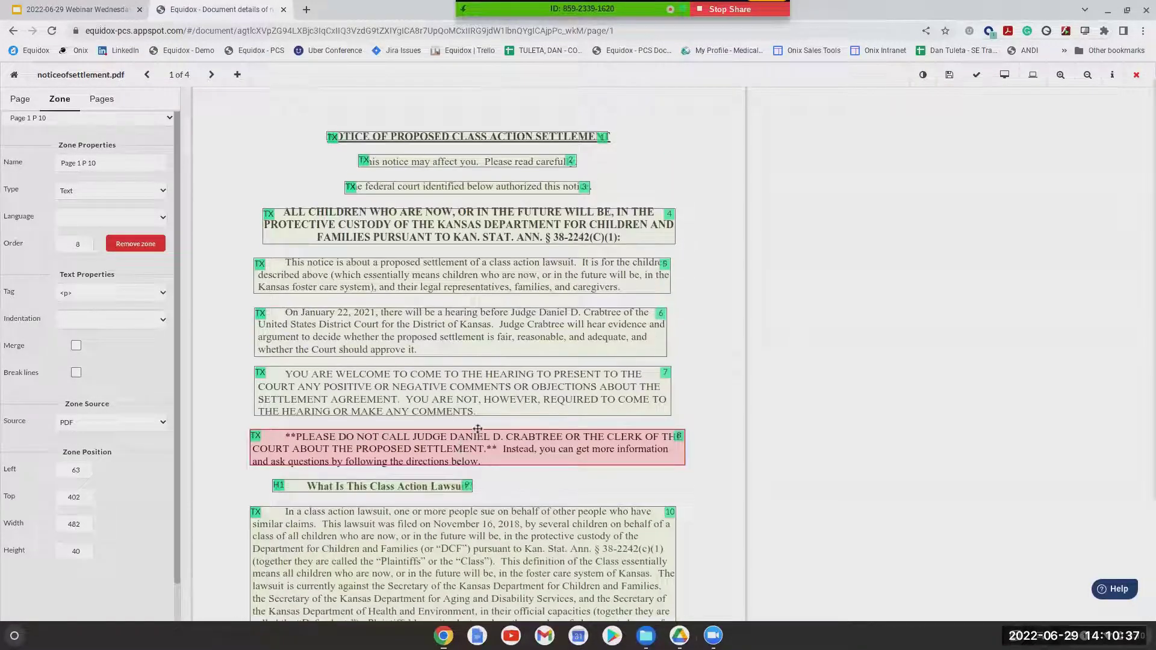
left_click(1058, 86)
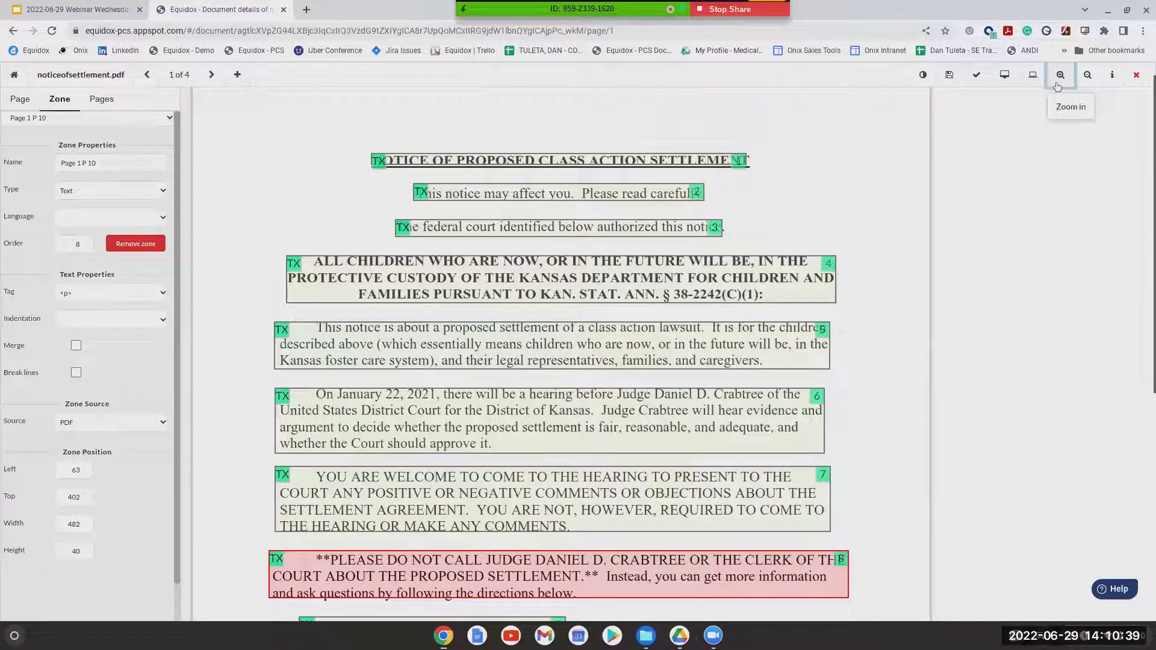
Examine the "What Is This Class Action Lawsuit?" heading zone and its neighbouring text zones on page 1 at a larger size.
left_click(1058, 85)
scroll(732, 381, "down", 8)
scroll(731, 381, "down", 2)
scroll(518, 229, "up", 1)
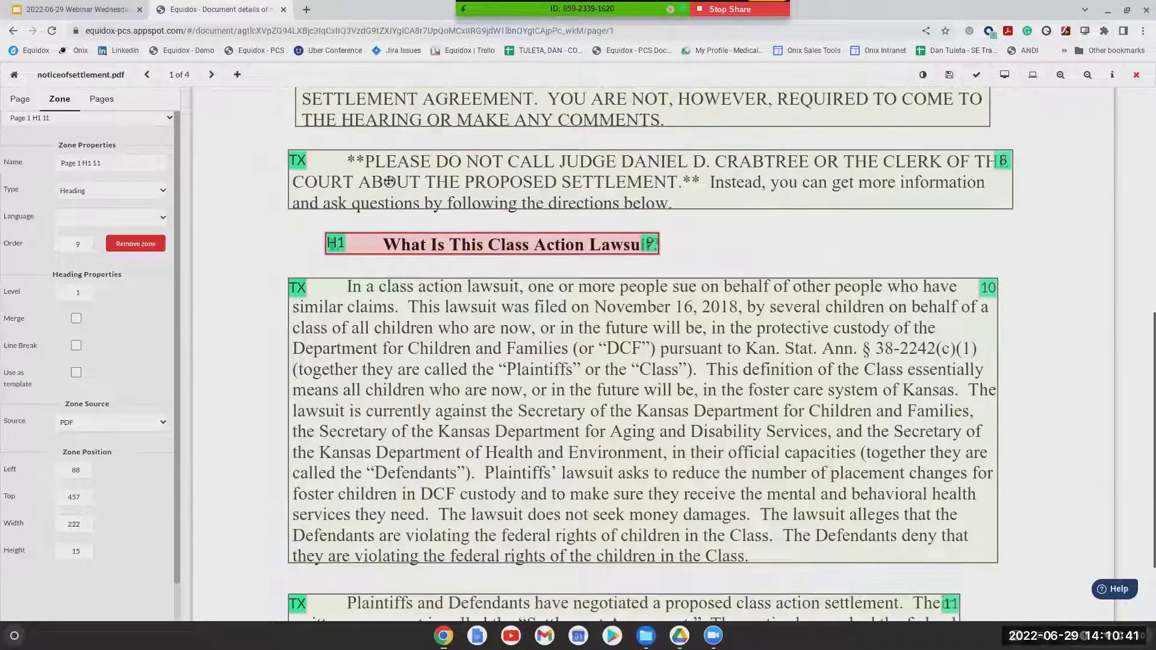
scroll(375, 280, "up", 1)
left_click(375, 280)
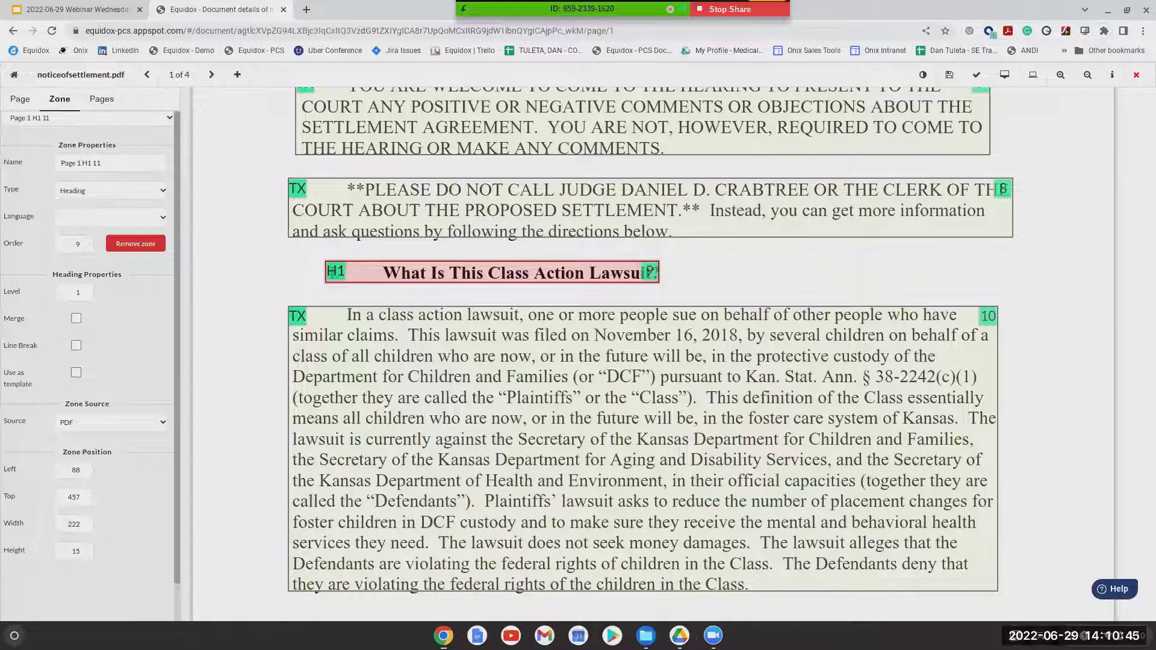
scroll(404, 335, "up", 1)
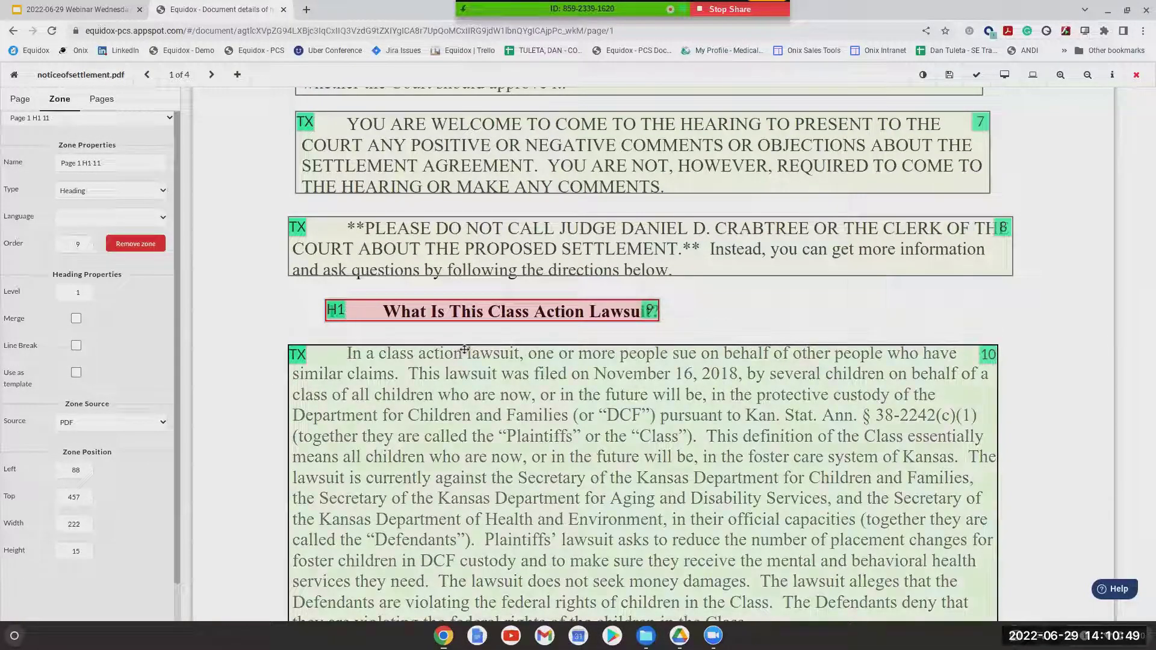
Widen zone 1 to about 326 so it covers the full title "NOTICE OF PROPOSED CLASS ACTION SETTLEMENT".
scroll(463, 346, "up", 2)
scroll(463, 351, "up", 5)
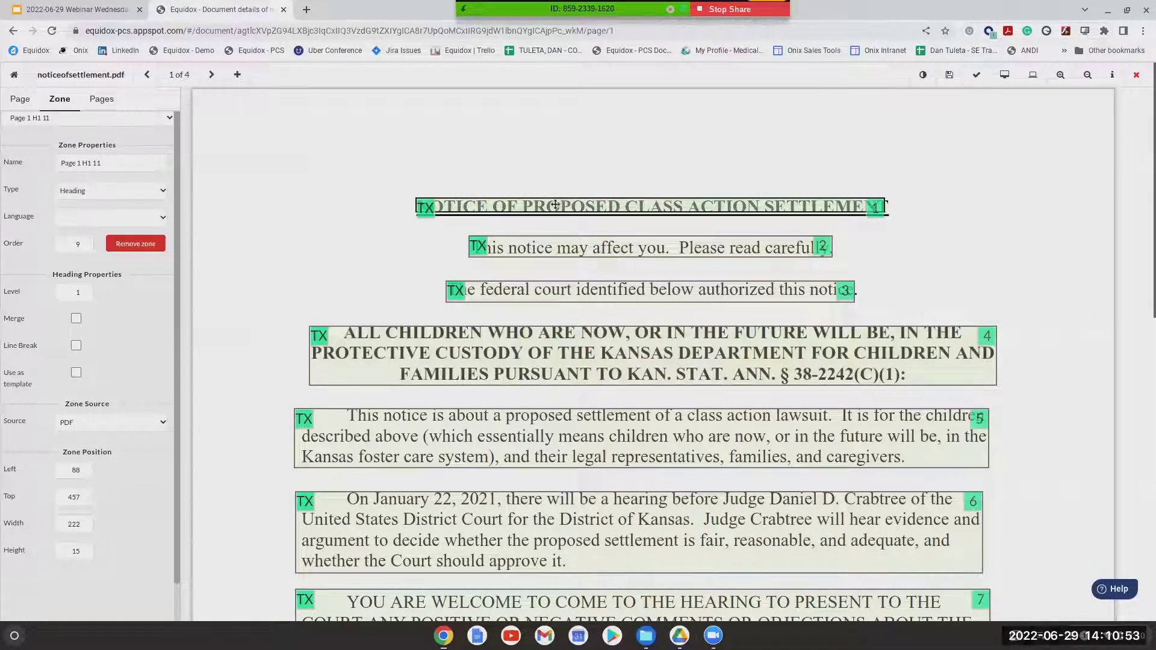
left_click(563, 205)
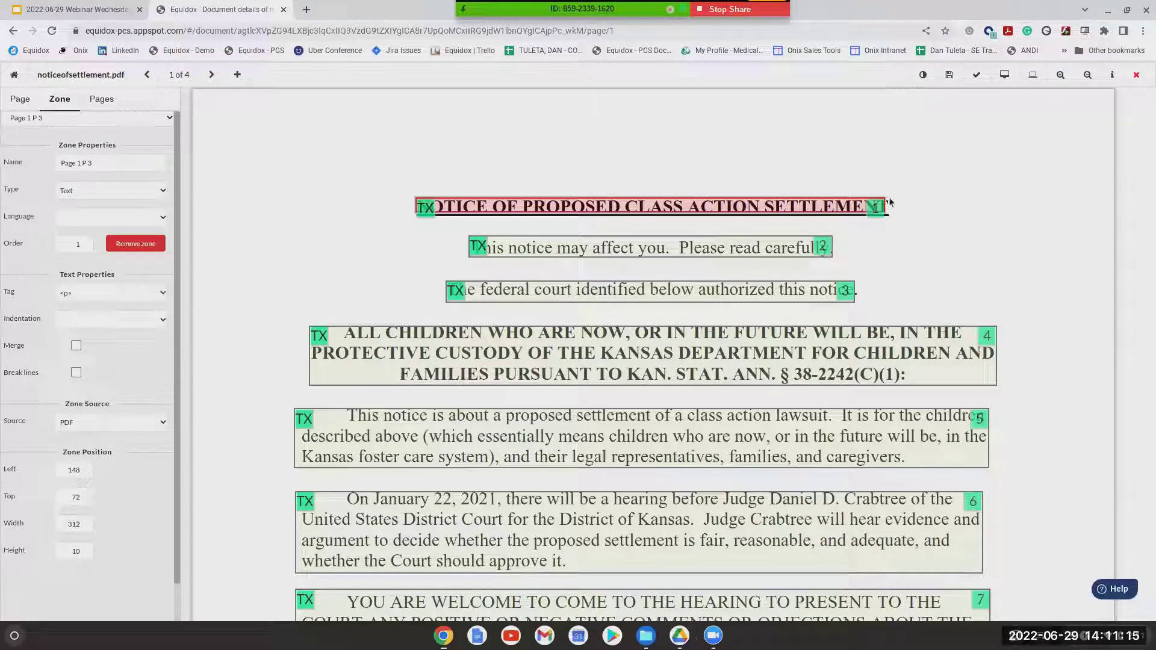
left_click_drag(889, 199, 907, 216)
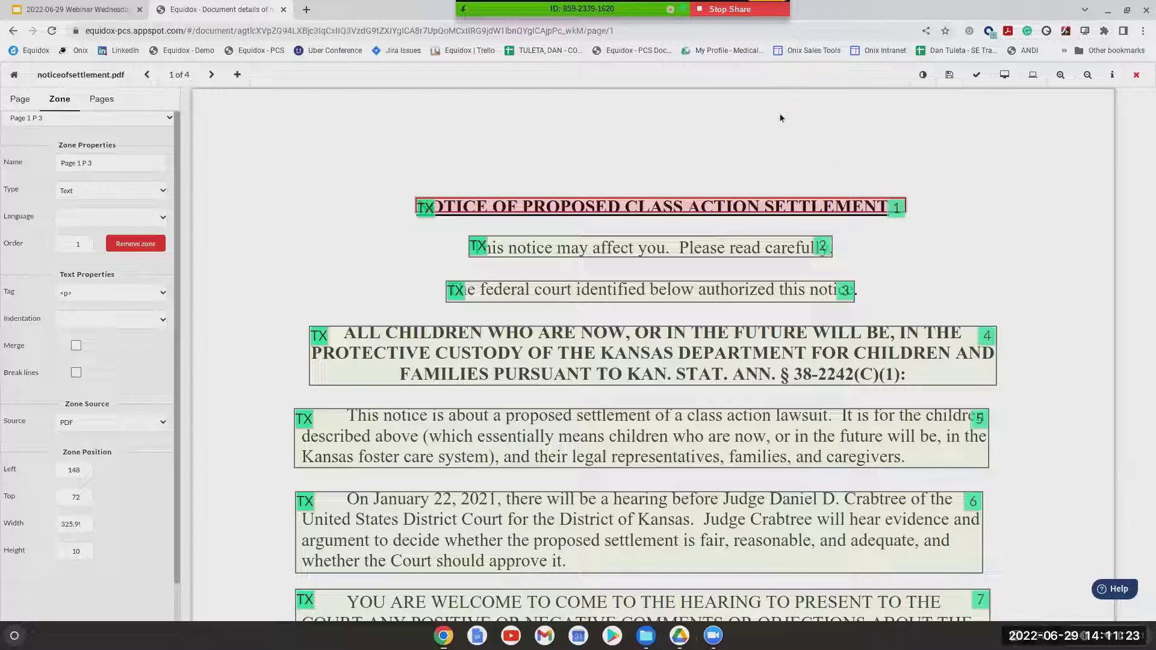
Review the page 1 zones from the title down to zone 9 and check the heading zone's properties.
scroll(869, 467, "down", 2)
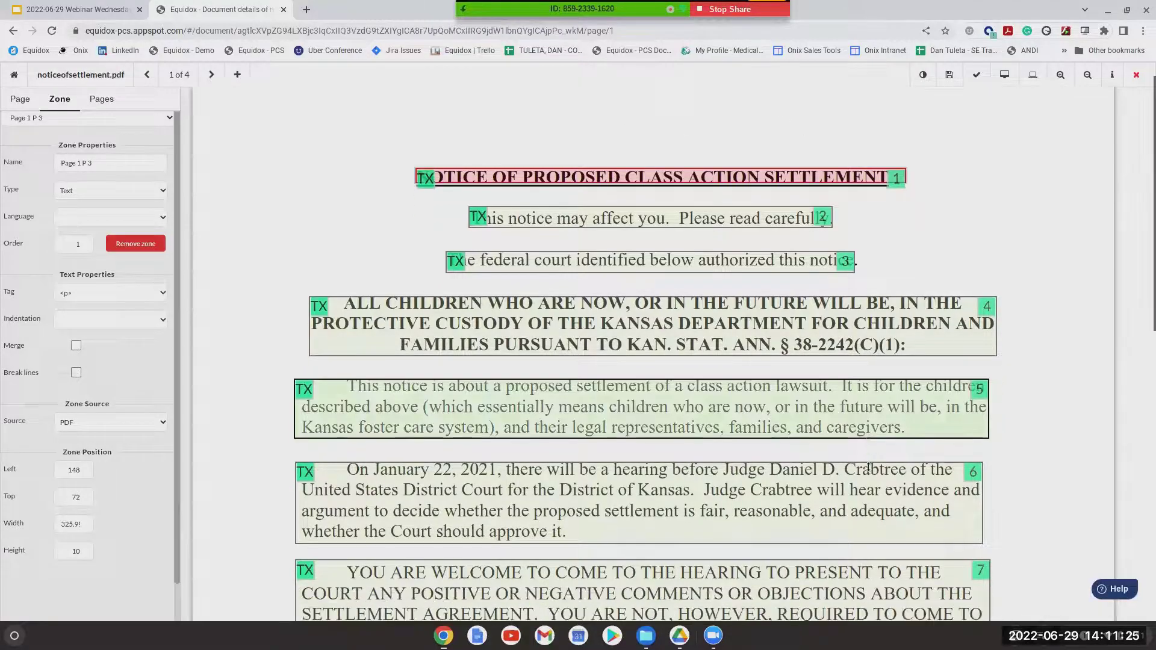
scroll(869, 466, "down", 6)
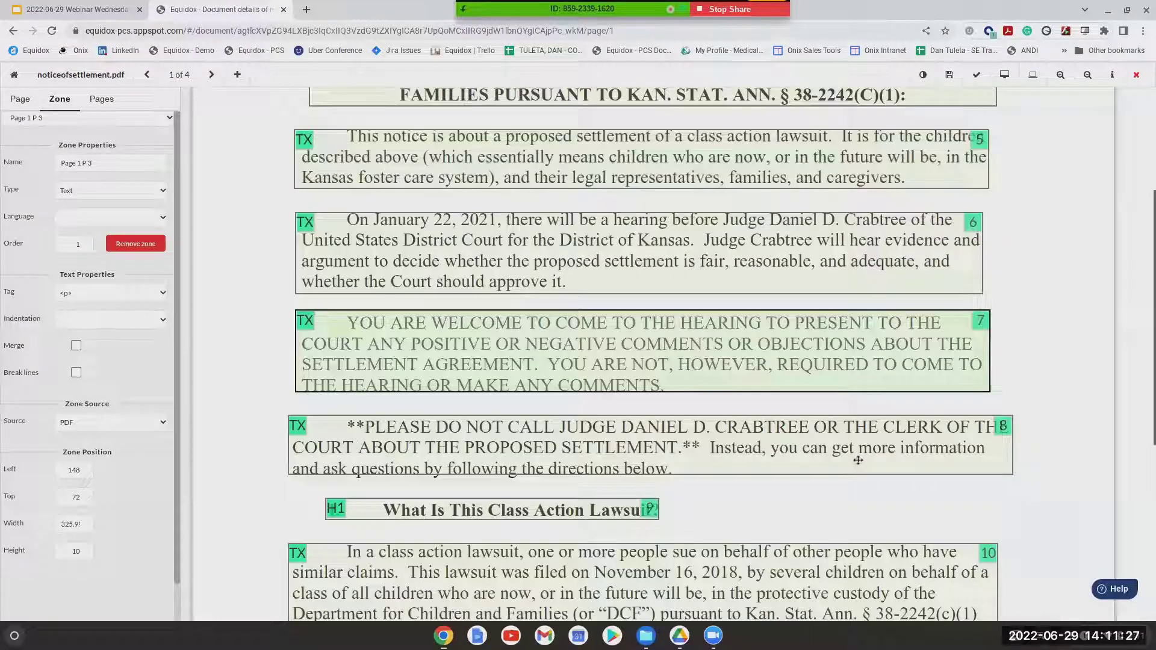
scroll(861, 463, "up", 8)
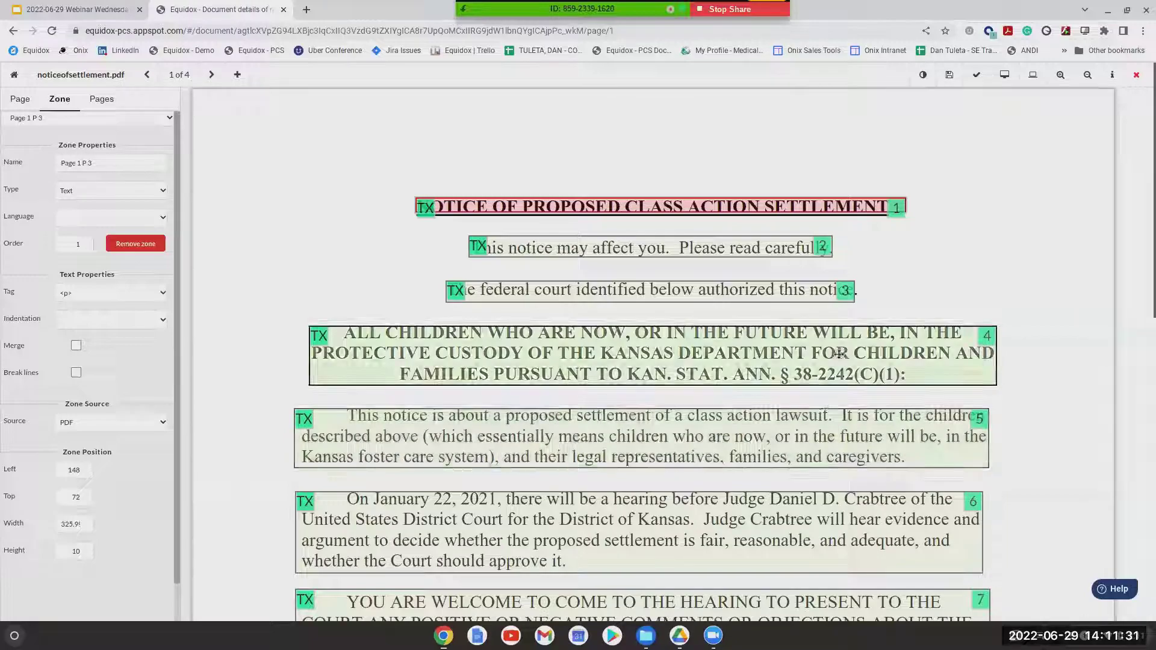
scroll(839, 354, "down", 1)
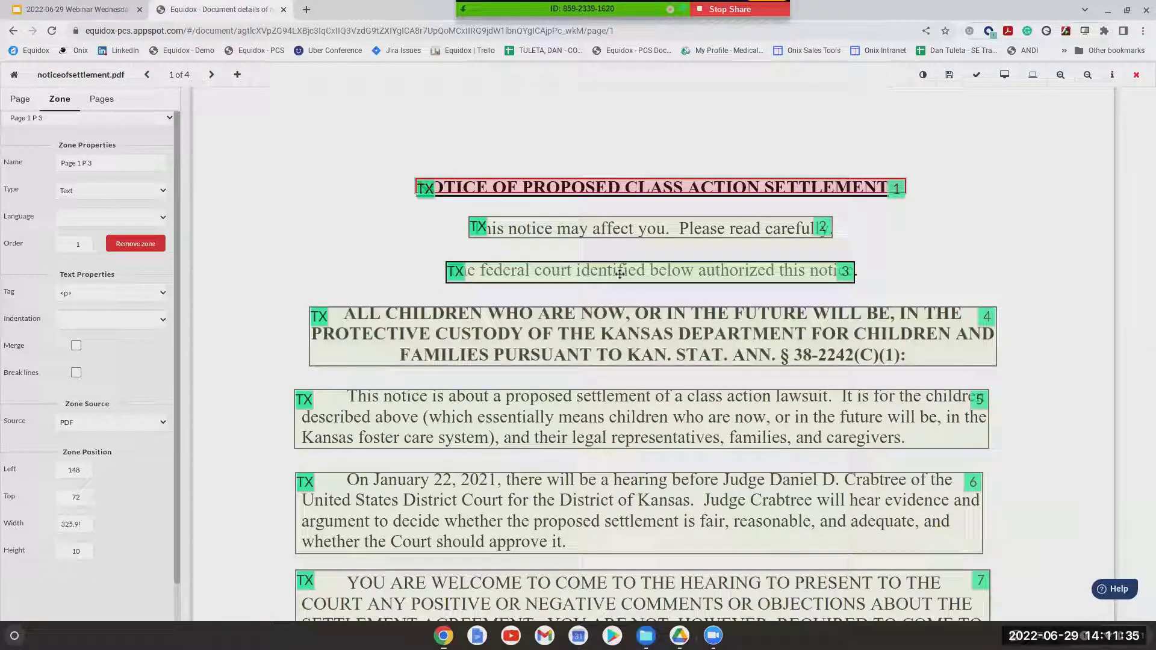
scroll(602, 364, "down", 1)
scroll(602, 364, "down", 5)
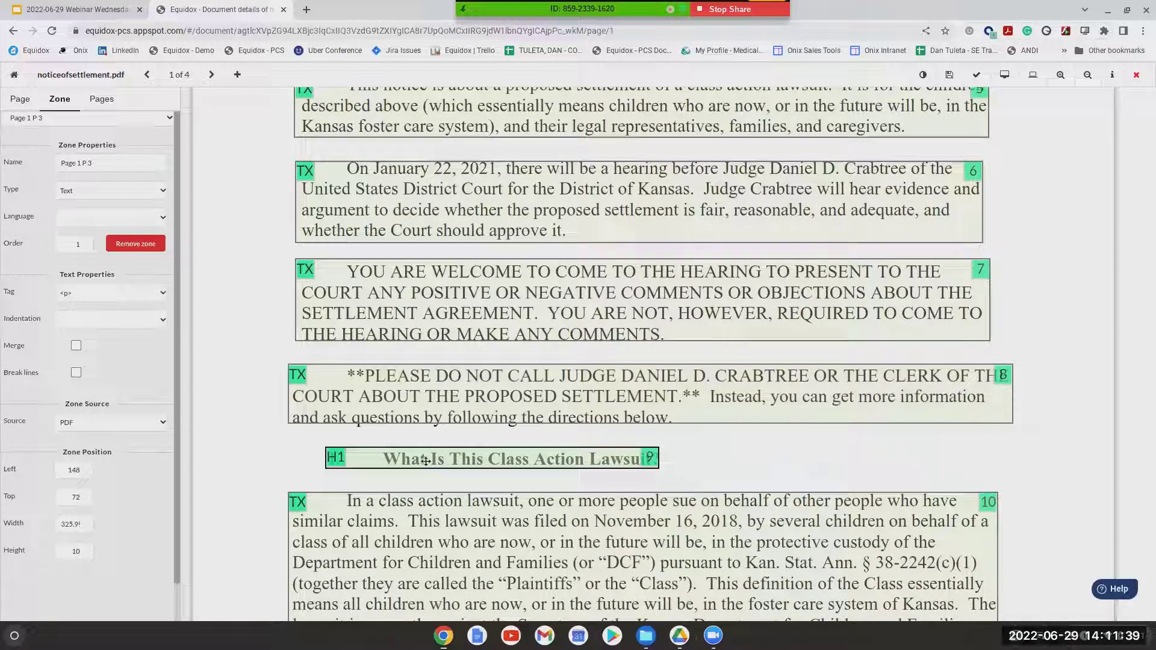
left_click(483, 469)
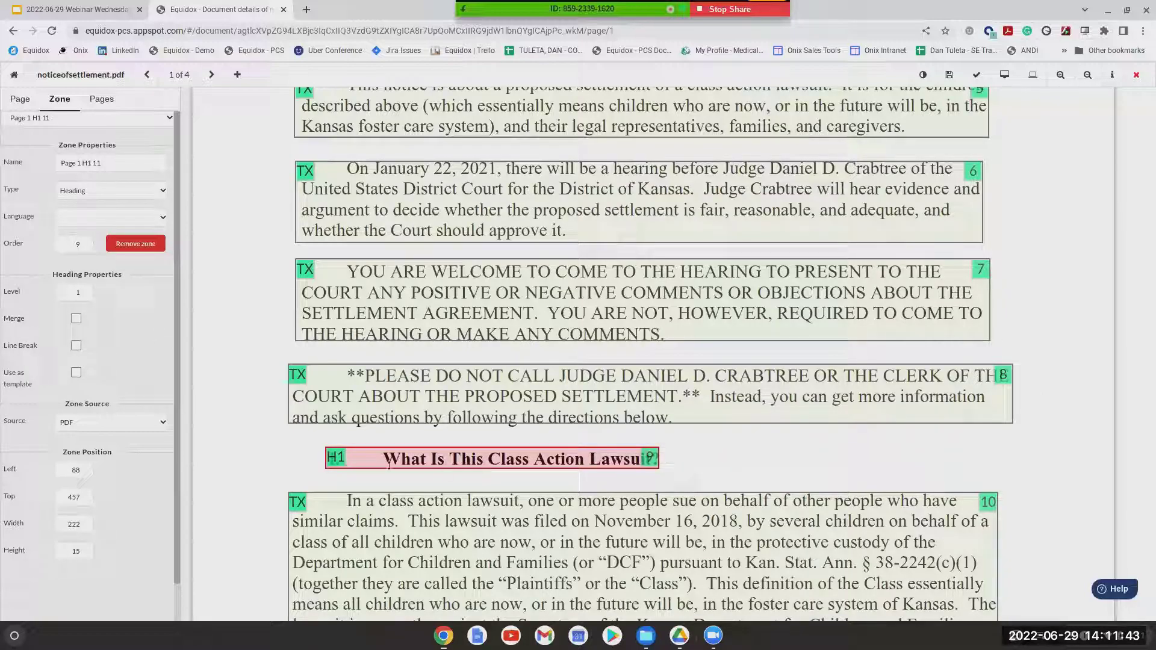
scroll(518, 373, "up", 5)
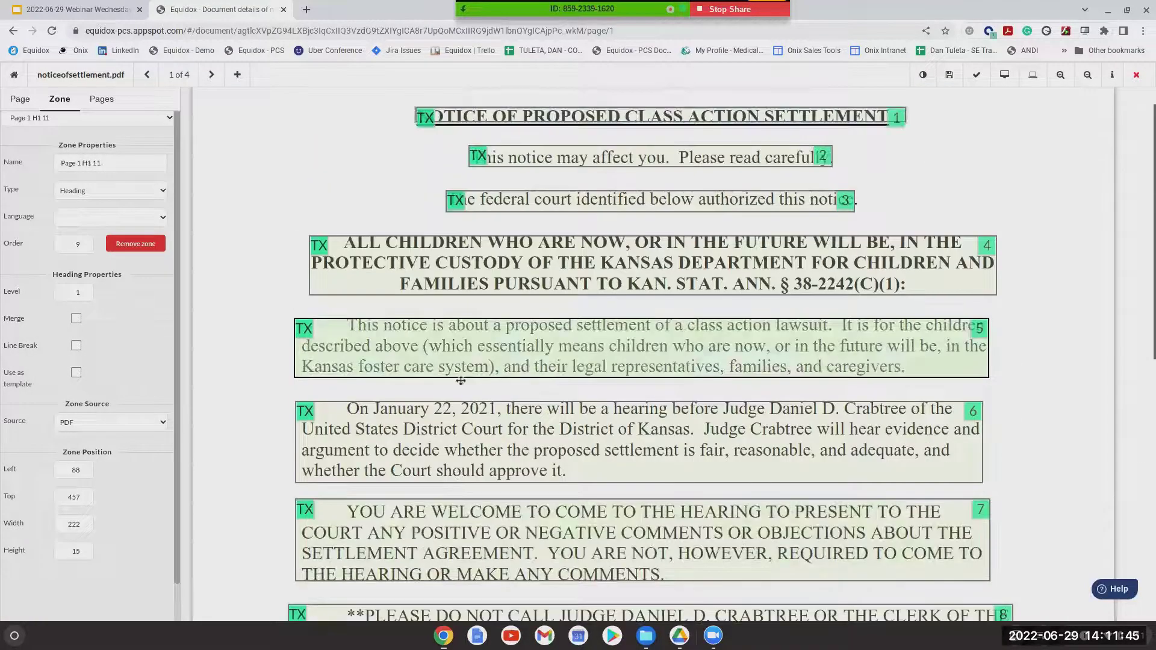
Set the zone detector sensitivity for page 1 to 9 and preview the page's content.
left_click(1088, 78)
left_click(1088, 78)
scroll(369, 246, "up", 1)
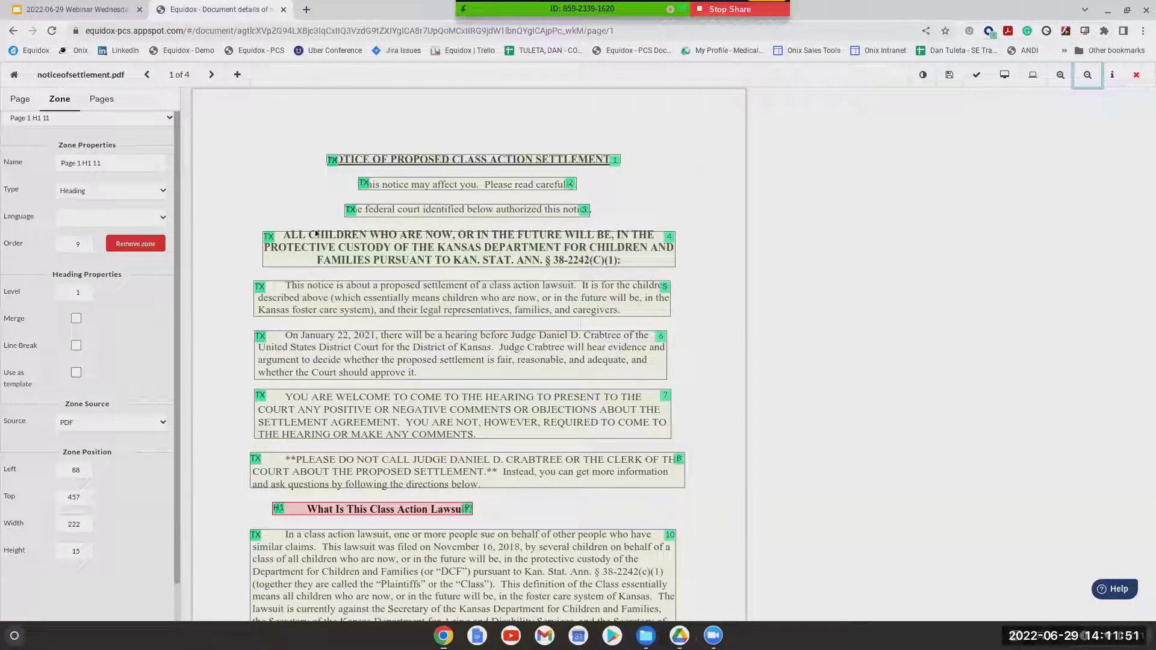
left_click(18, 102)
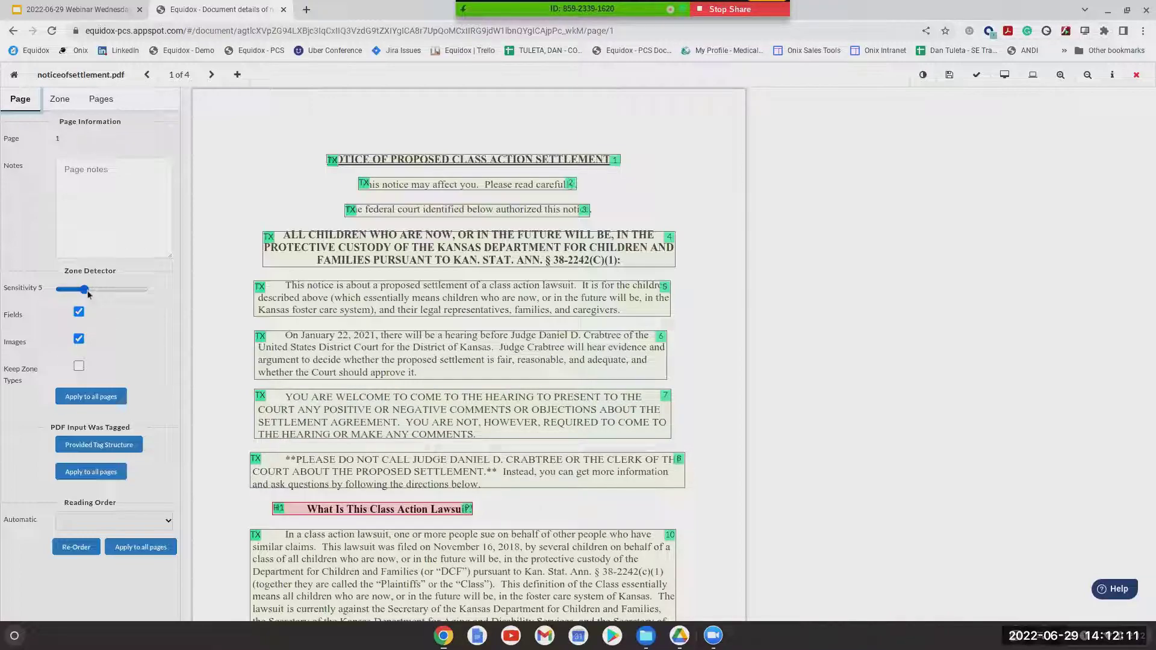
mouse_move(86, 291)
left_mouse_down()
mouse_move(120, 293)
mouse_move(74, 290)
mouse_move(121, 306)
mouse_move(91, 297)
left_mouse_up()
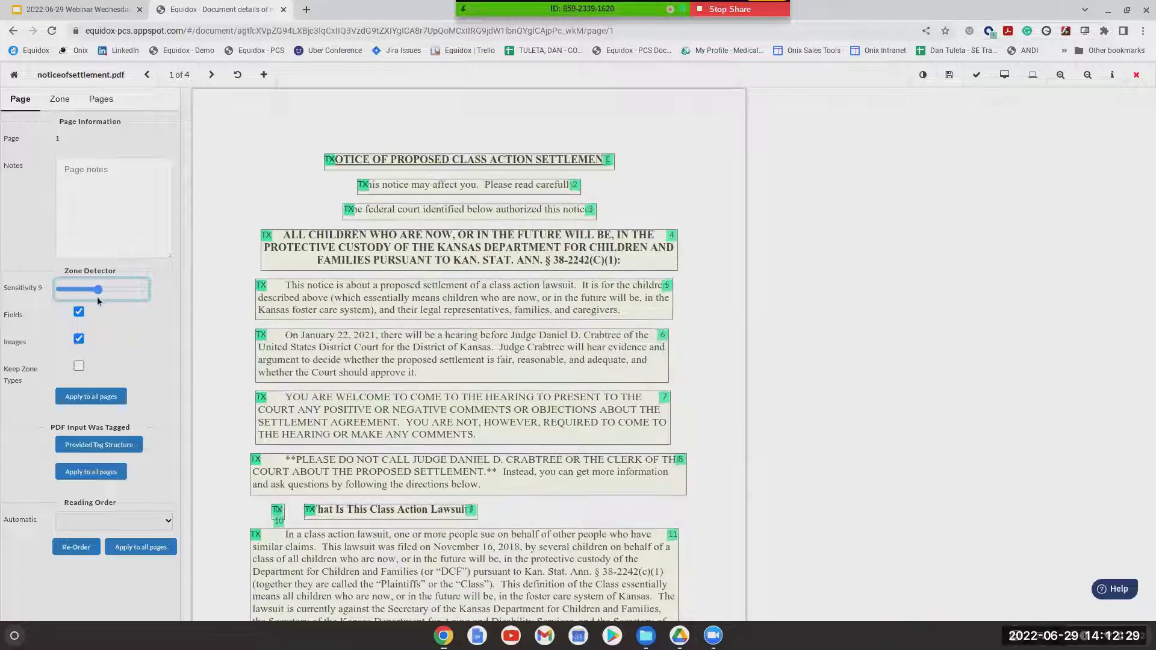
left_click_drag(95, 299, 98, 301)
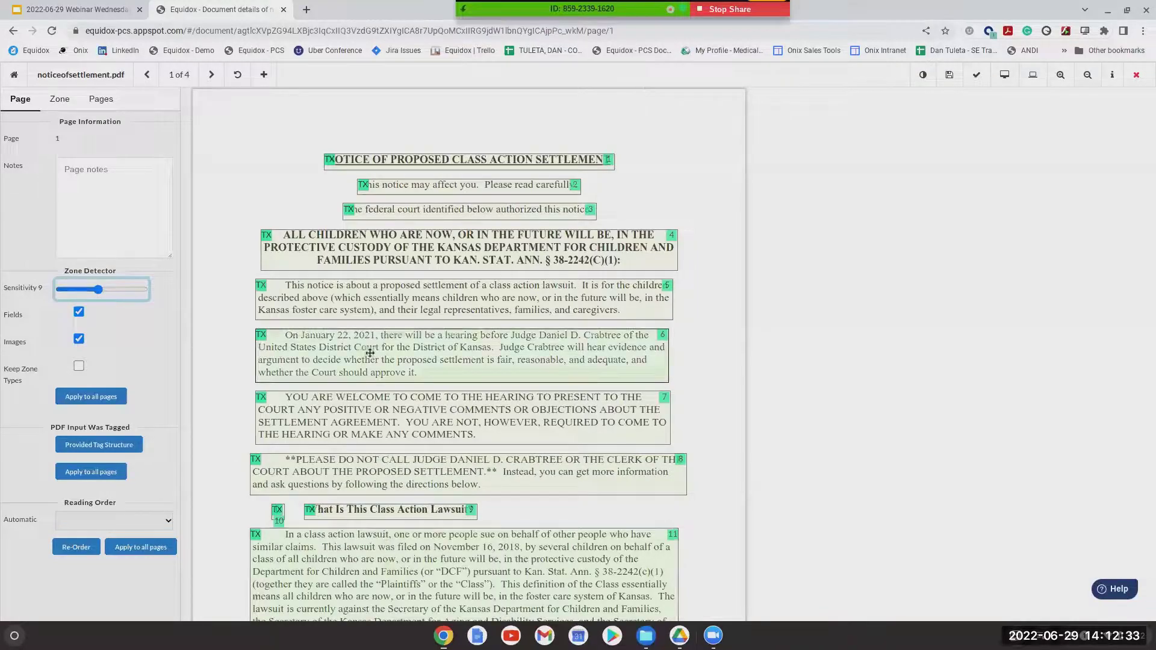
scroll(386, 422, "down", 3)
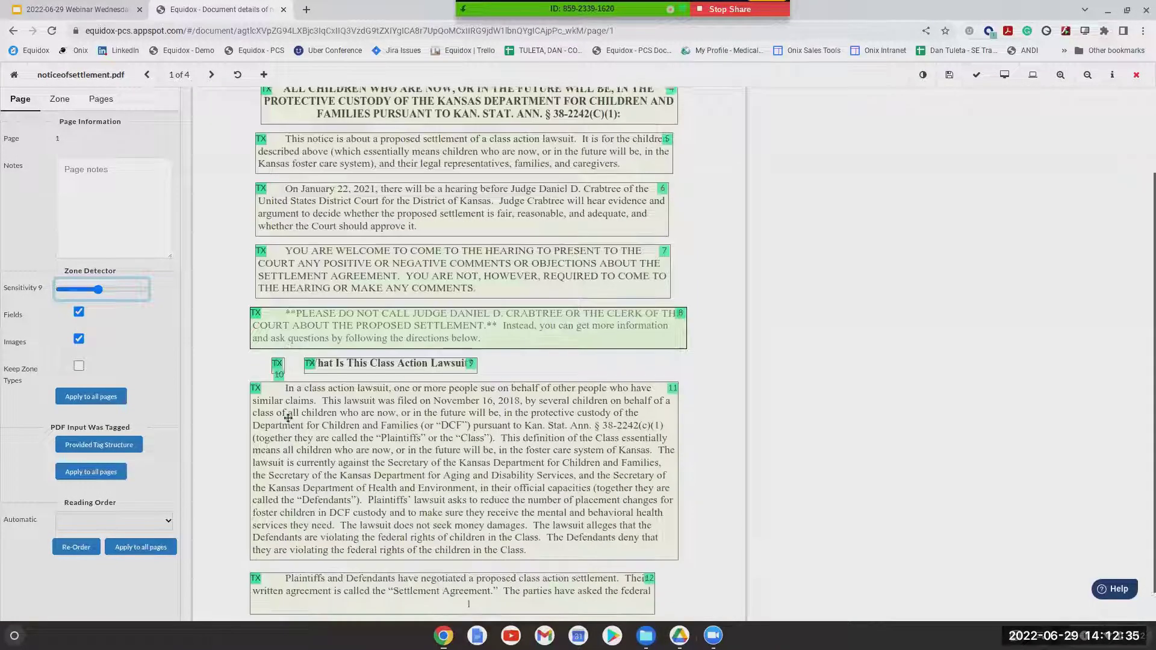
scroll(399, 493, "up", 3)
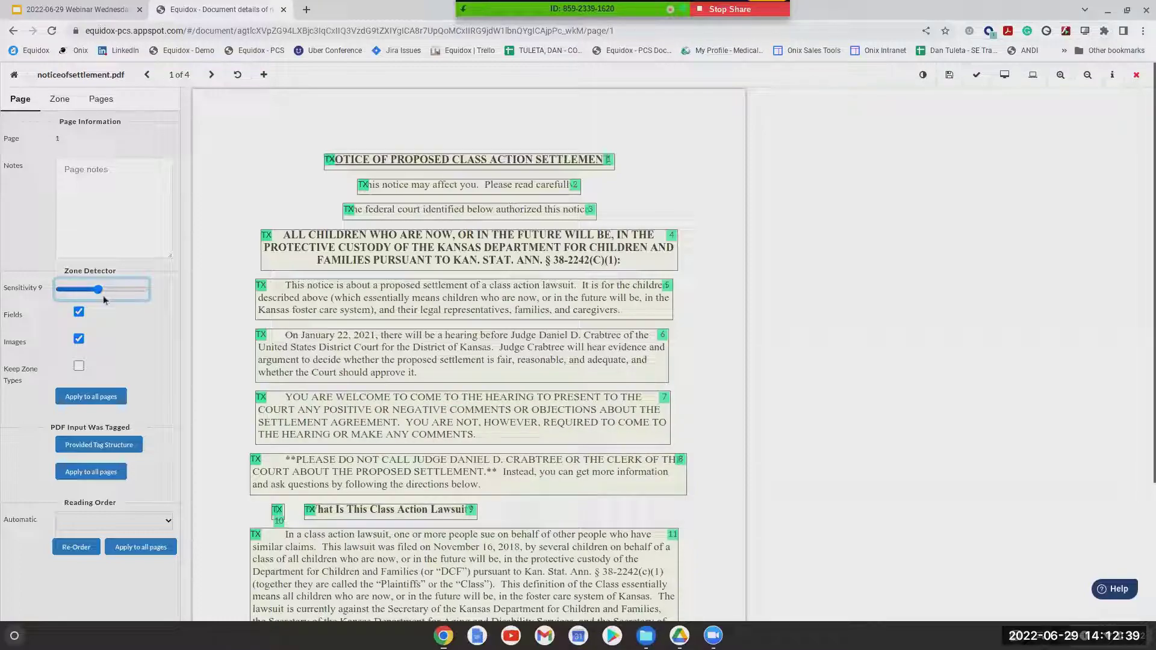
left_click(1005, 78)
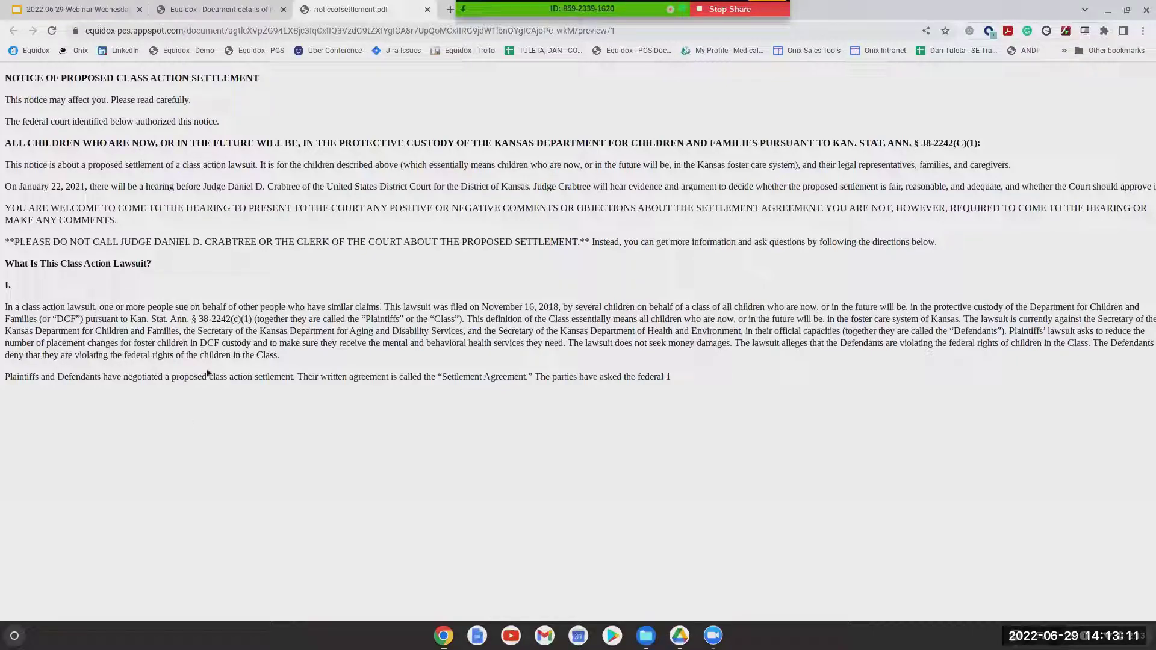
left_click(203, 12)
Set the zone detector sensitivity to 2 and inspect the properties of zone 27 in the lawsuit paragraph.
left_click(74, 291)
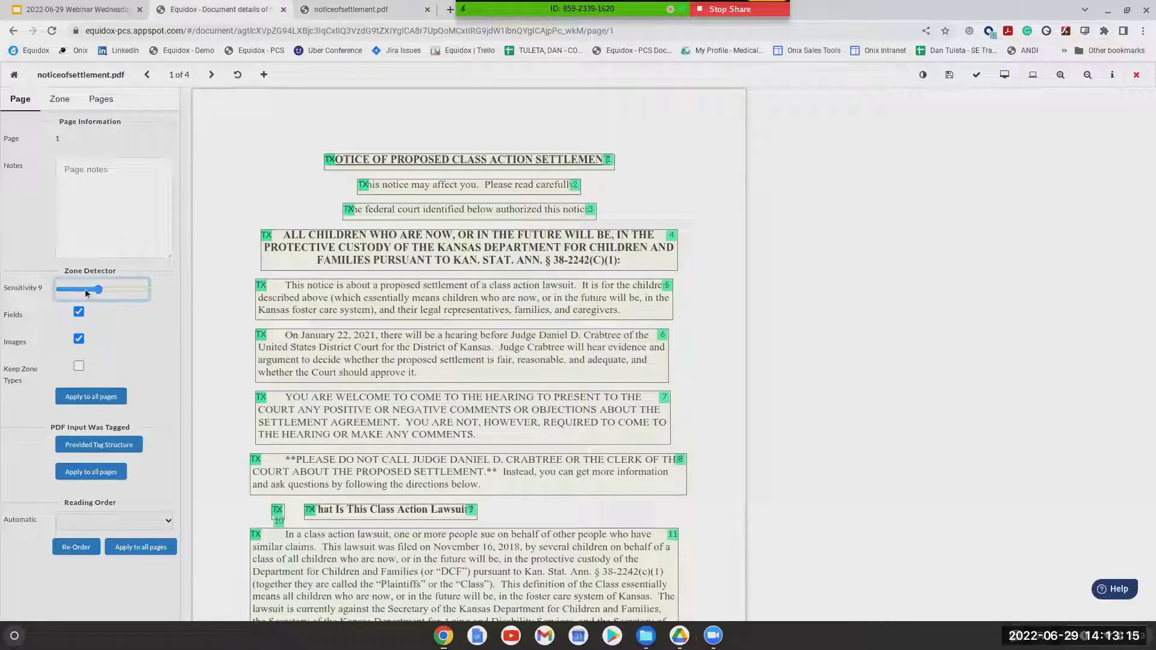
left_click_drag(72, 292, 74, 295)
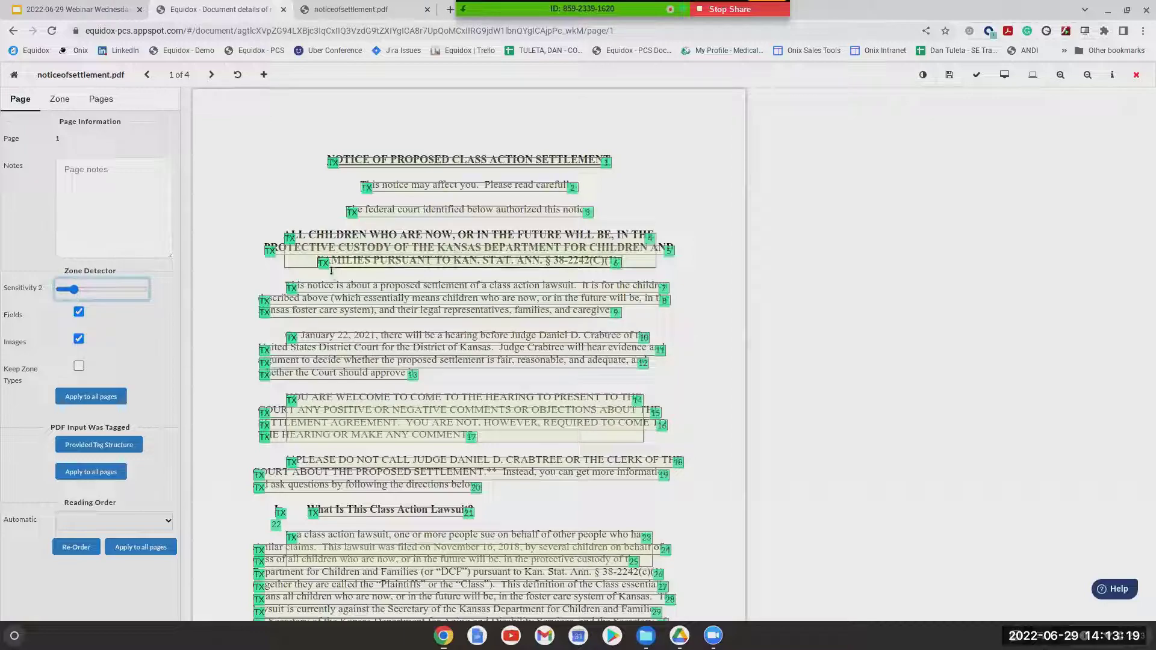
scroll(361, 482, "down", 2)
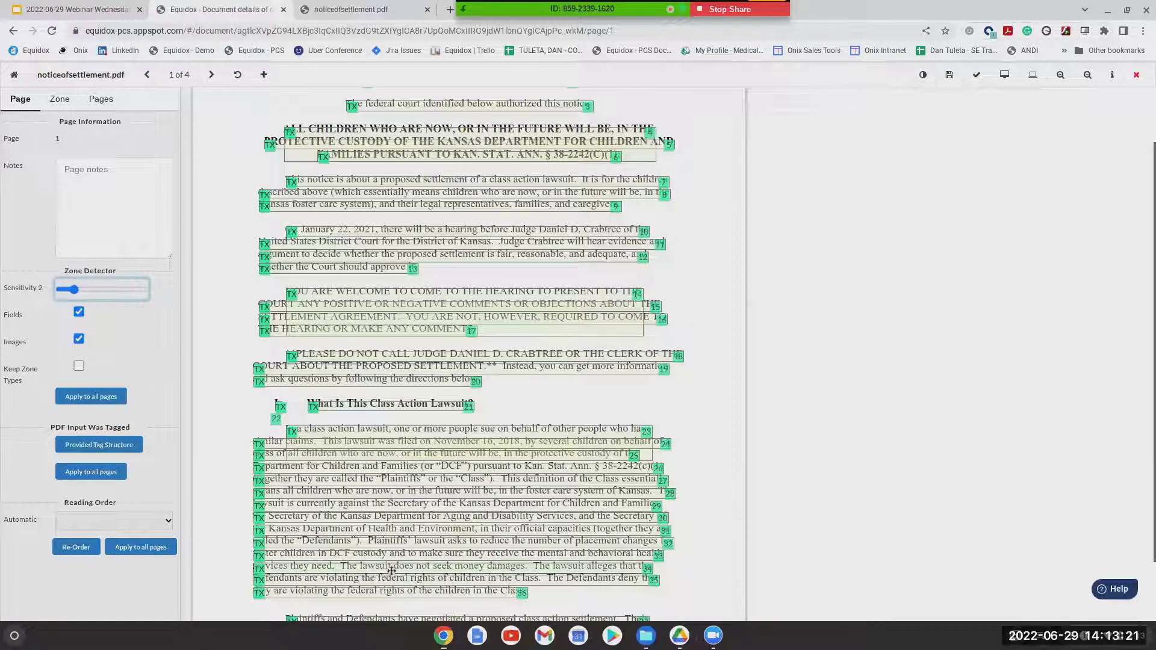
left_click(295, 481)
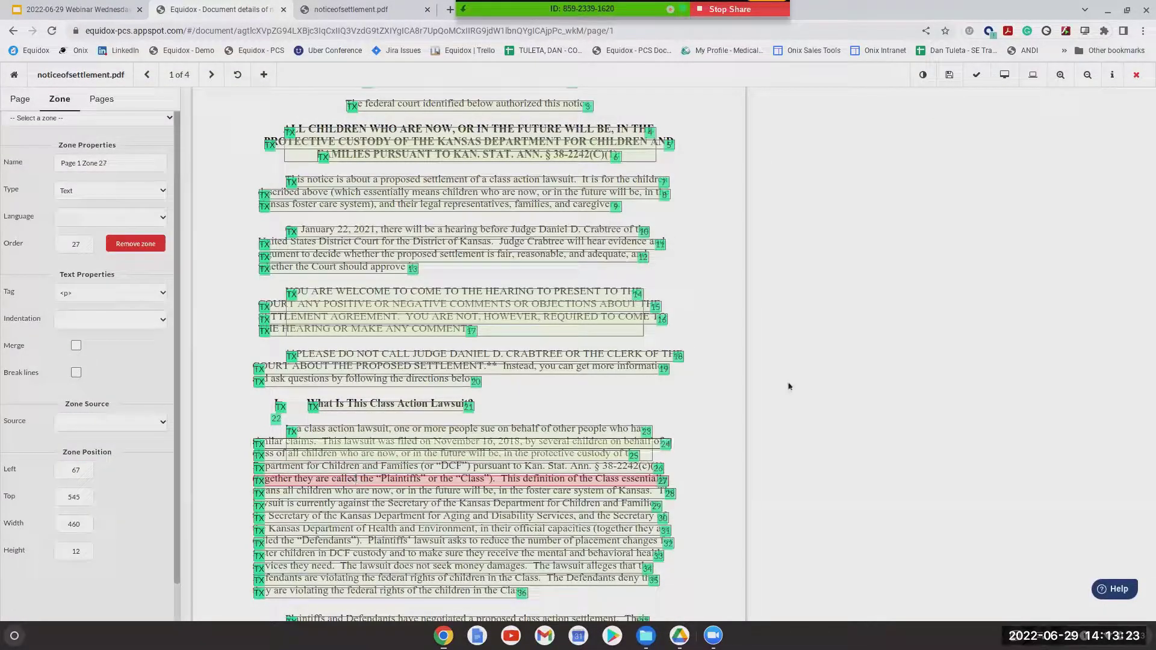
Preview page 1 with its line-by-line zones to check how the text is split up and ordered.
left_click(1004, 75)
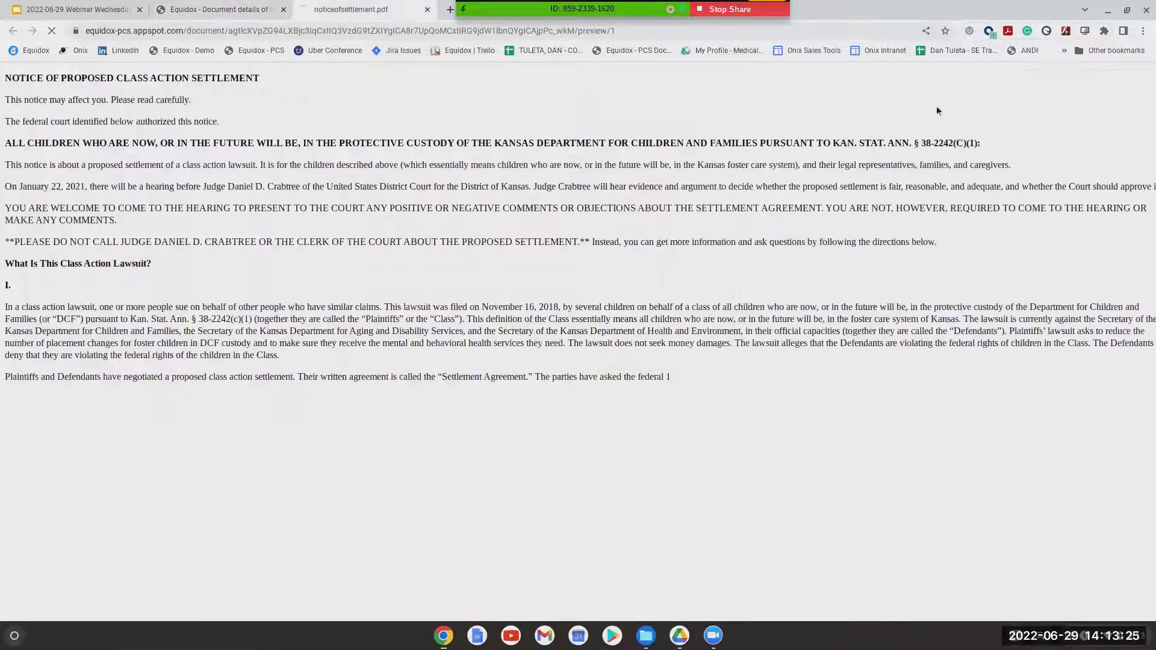
scroll(114, 201, "down", 4)
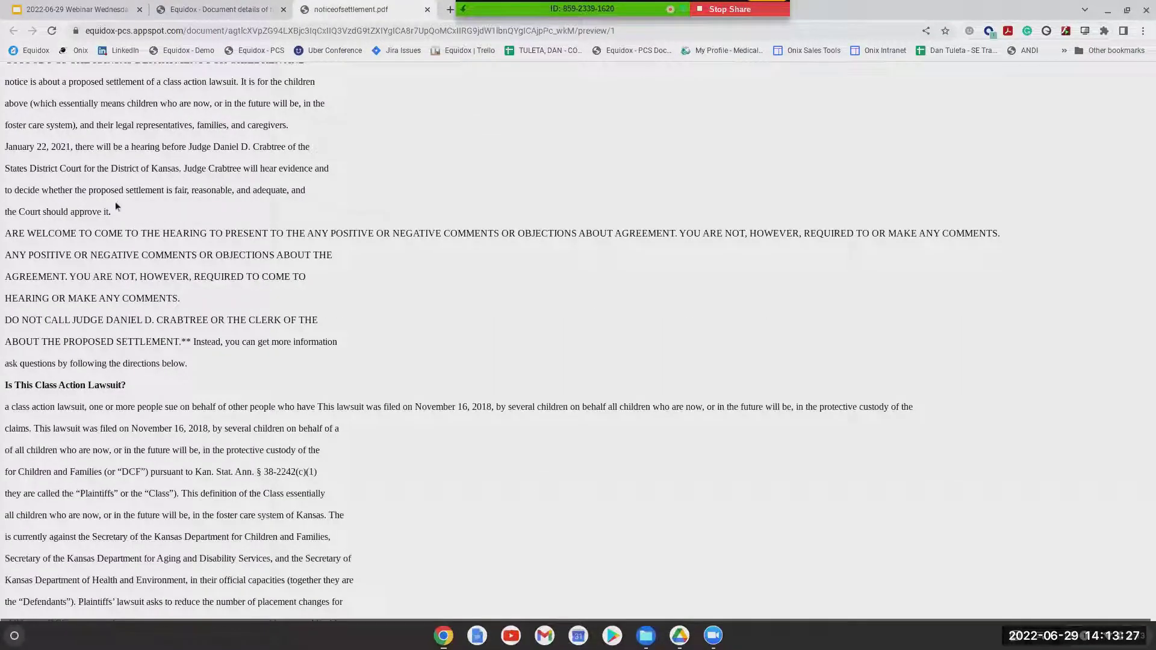
scroll(109, 208, "up", 4)
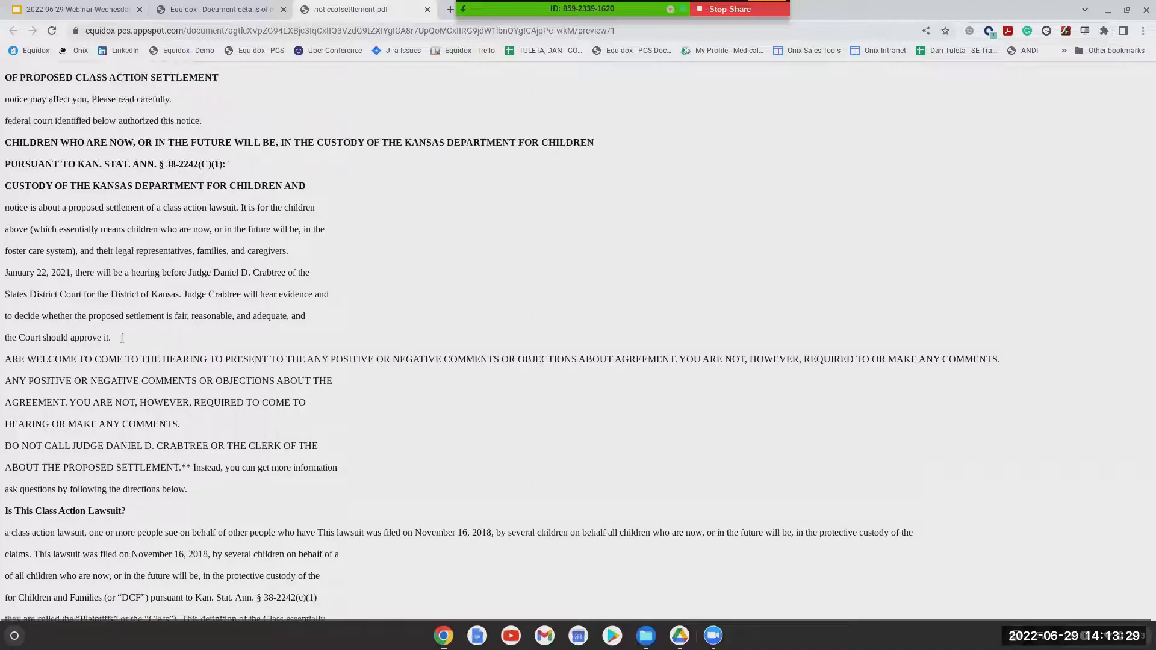
left_click(187, 10)
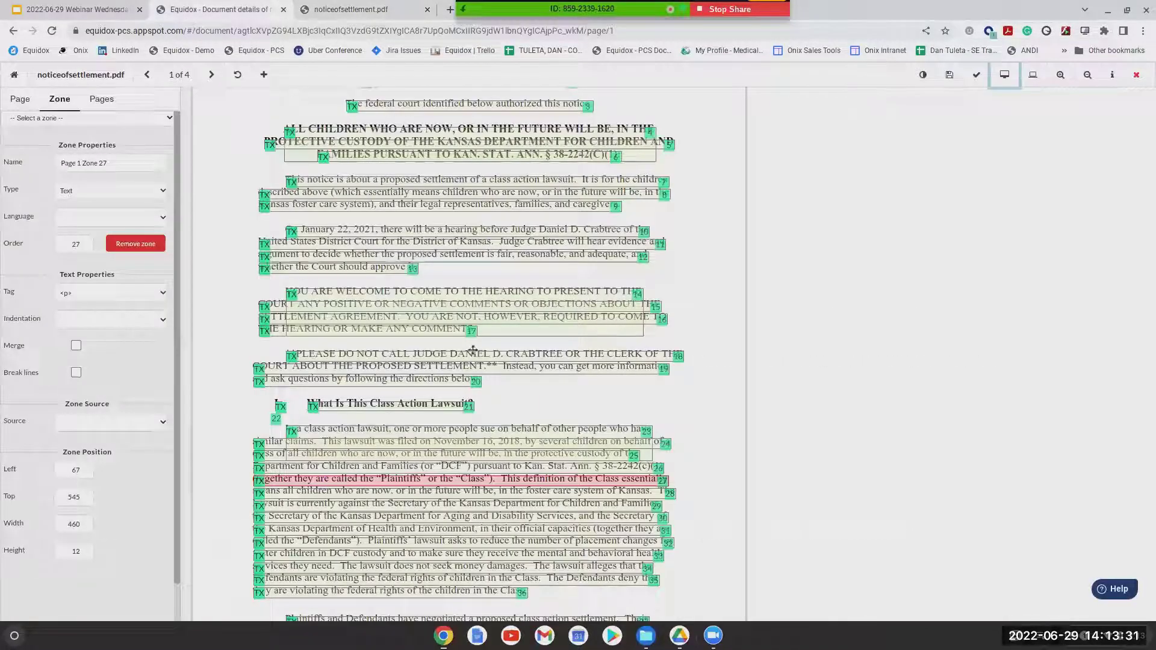
Set the zone detector sensitivity to 20 and check the zone coverage down page 1.
scroll(469, 368, "up", 2)
left_click(20, 99)
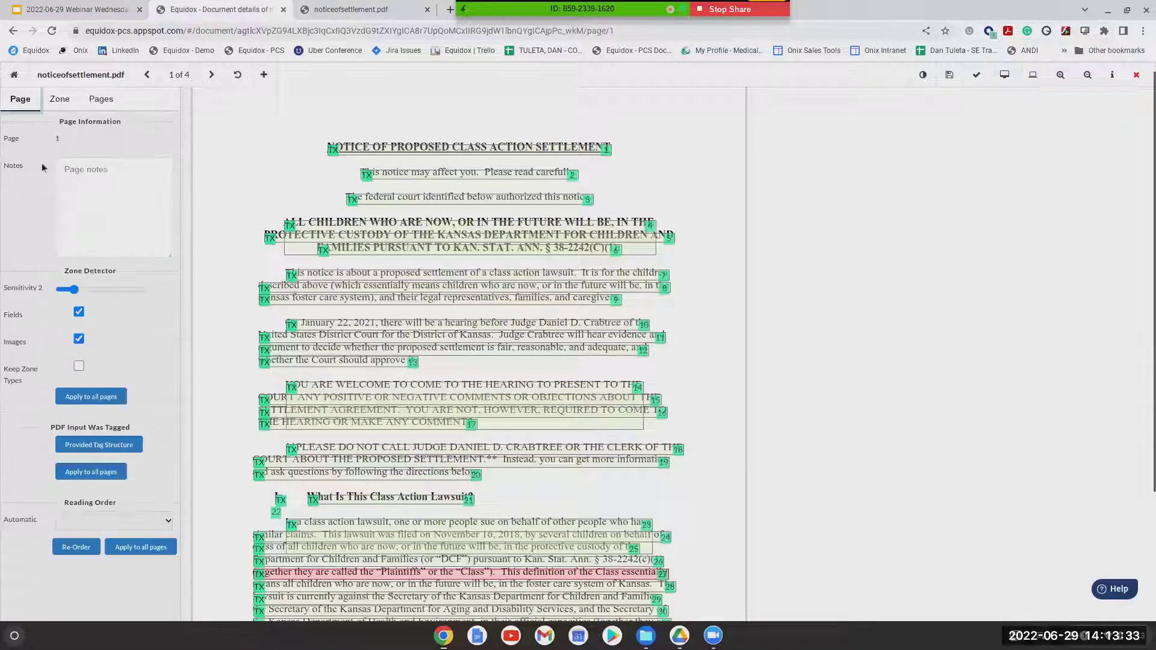
left_click_drag(78, 290, 148, 292)
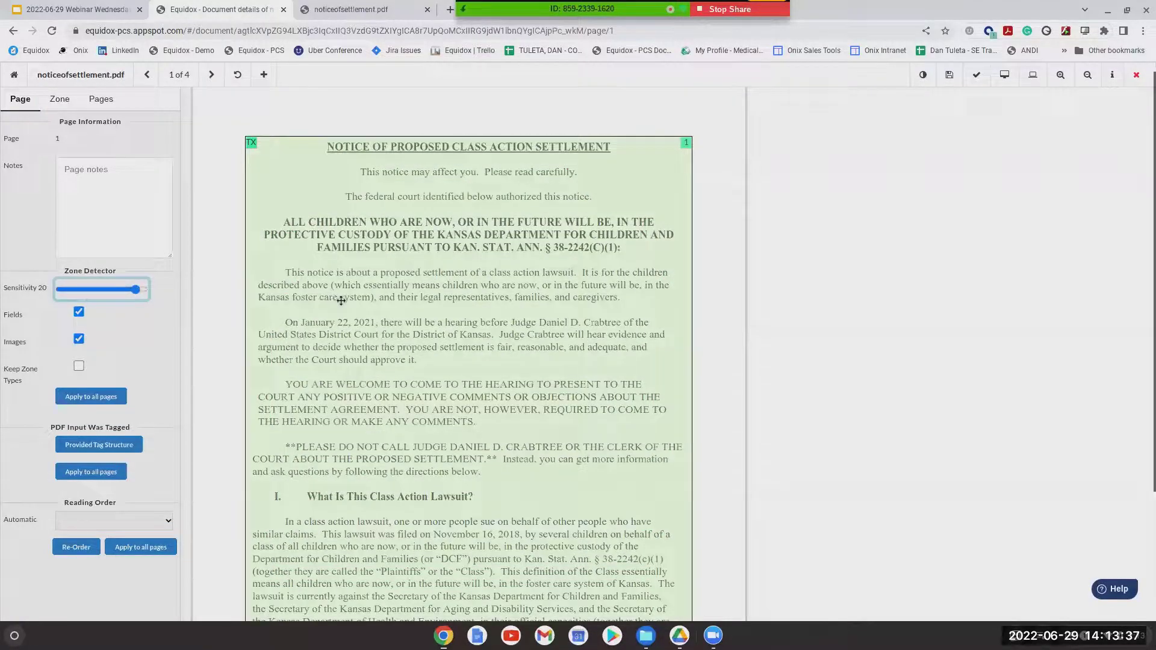
scroll(341, 301, "down", 4)
scroll(457, 355, "up", 3)
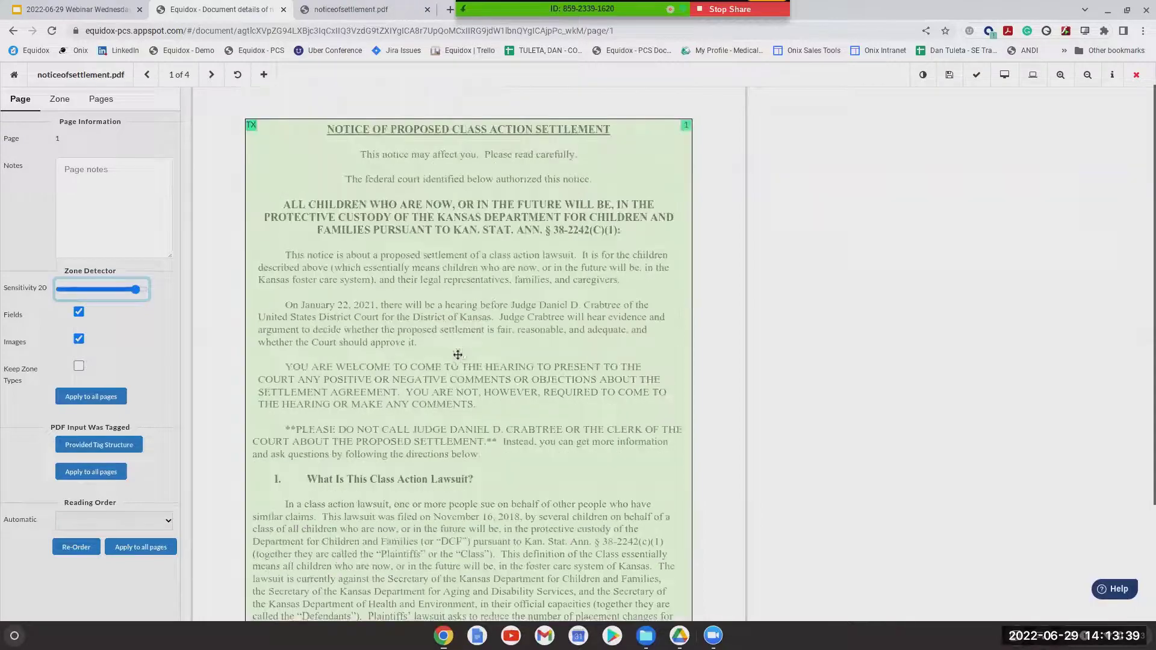
scroll(458, 355, "up", 1)
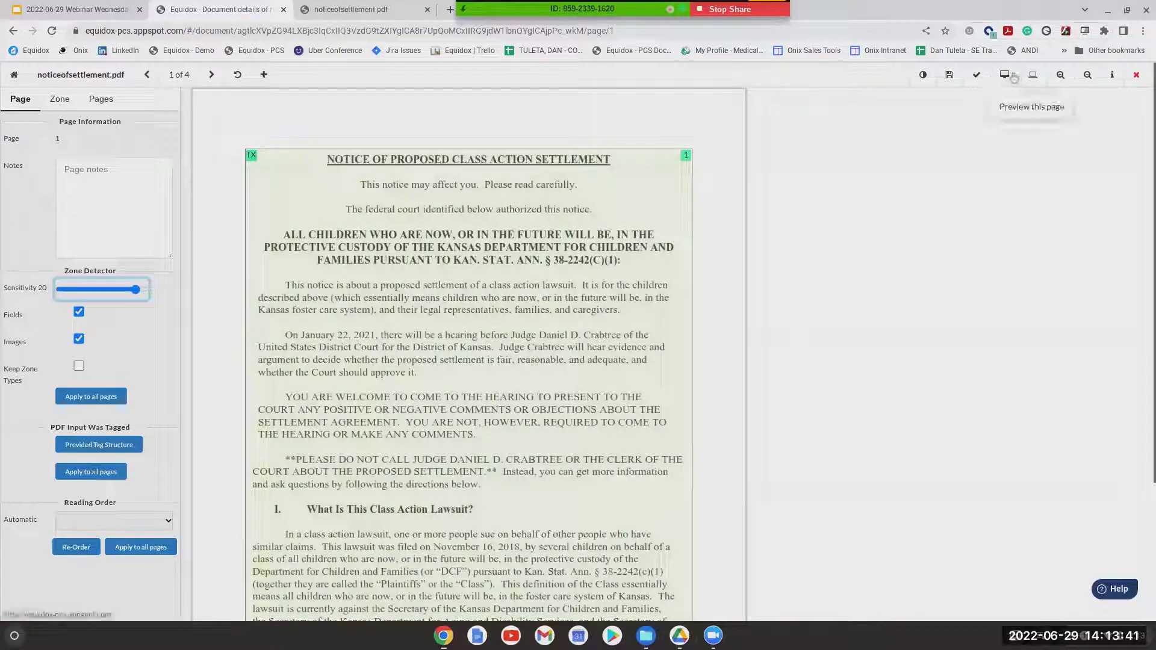
Preview page 1 at the high sensitivity, highlighting the whole first block of text, and return to the page editor.
left_click(1006, 74)
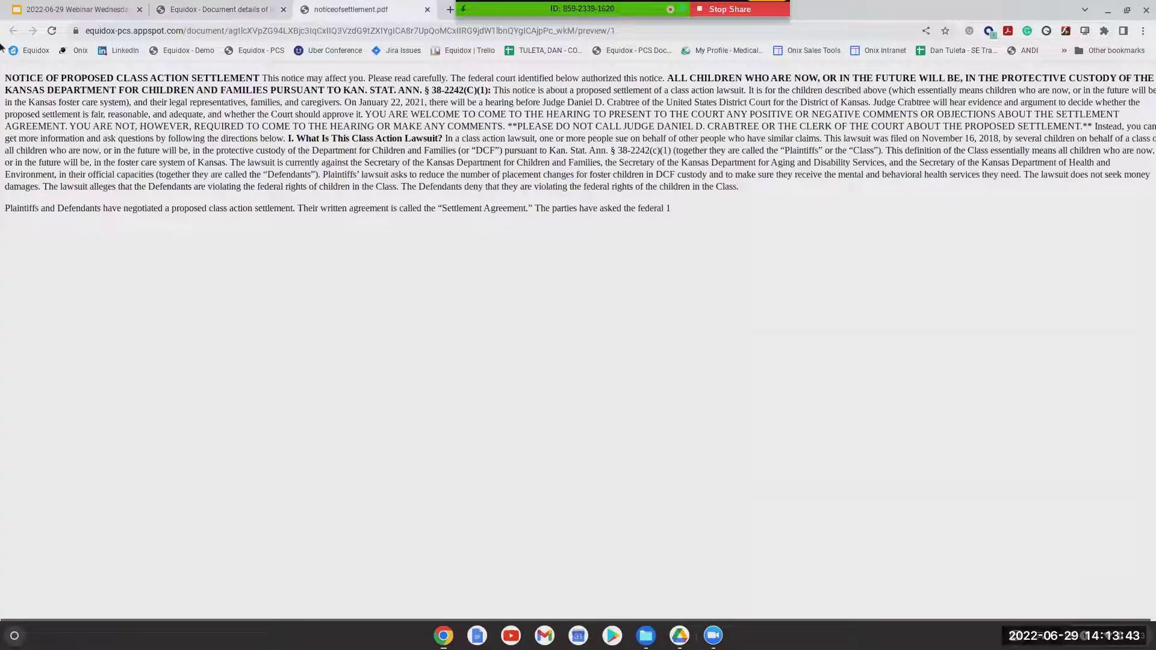
left_click_drag(6, 73, 760, 199)
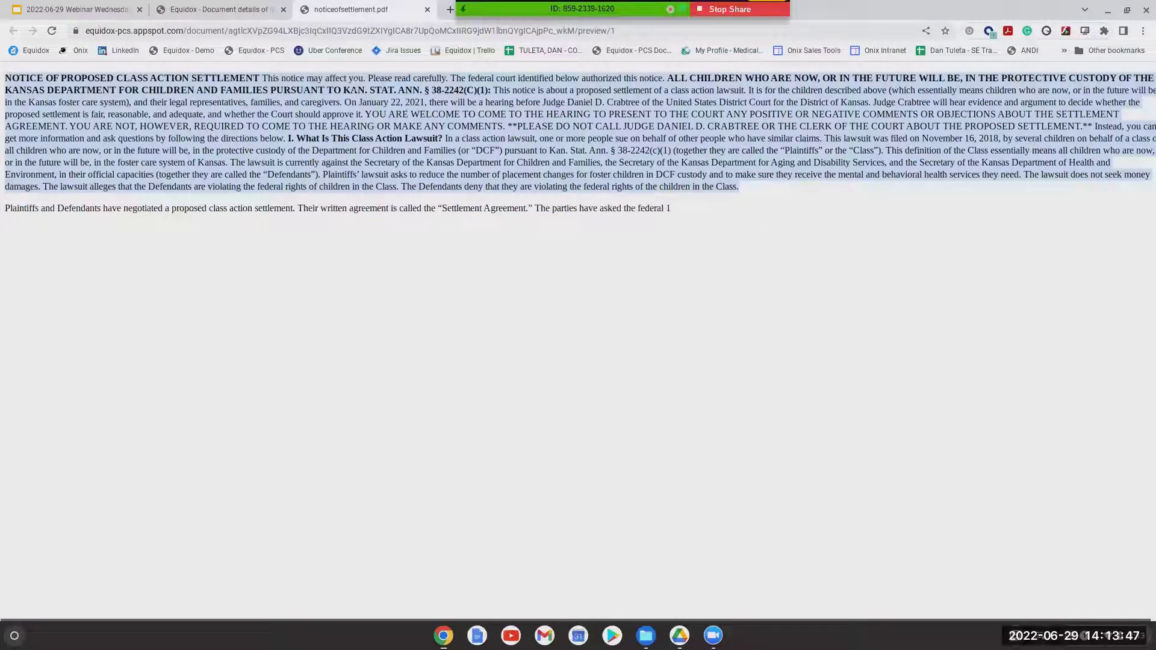
left_click(219, 11)
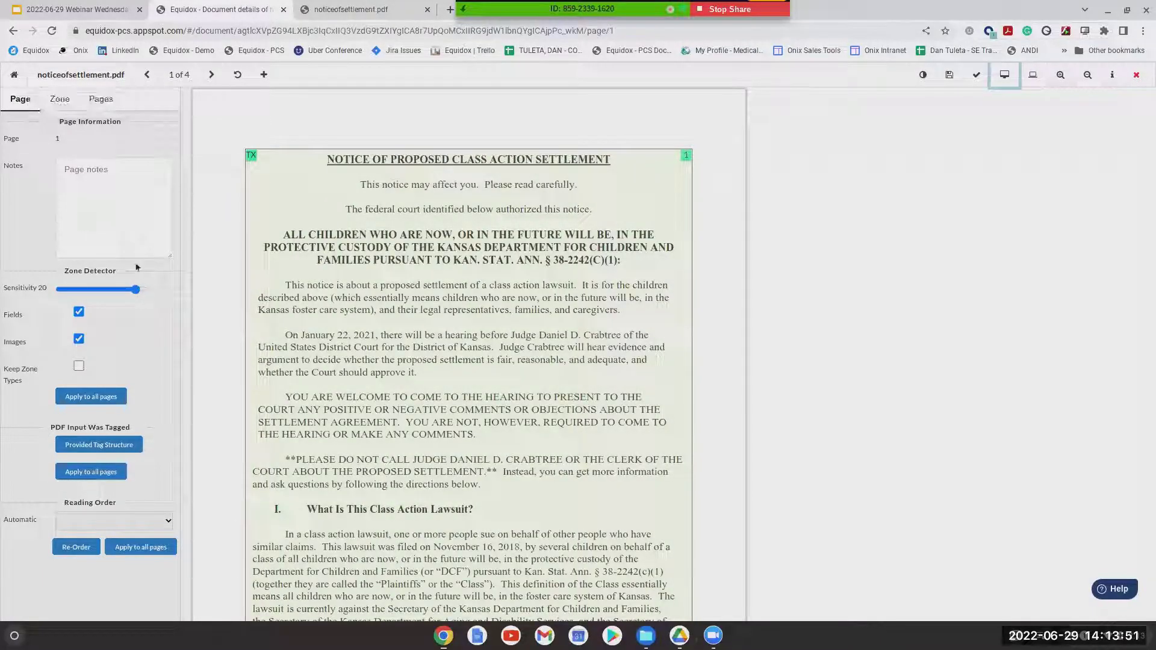
Reduce the zone detector sensitivity on page 1 to 9 so paragraphs get separate zones.
left_click_drag(135, 290, 105, 291)
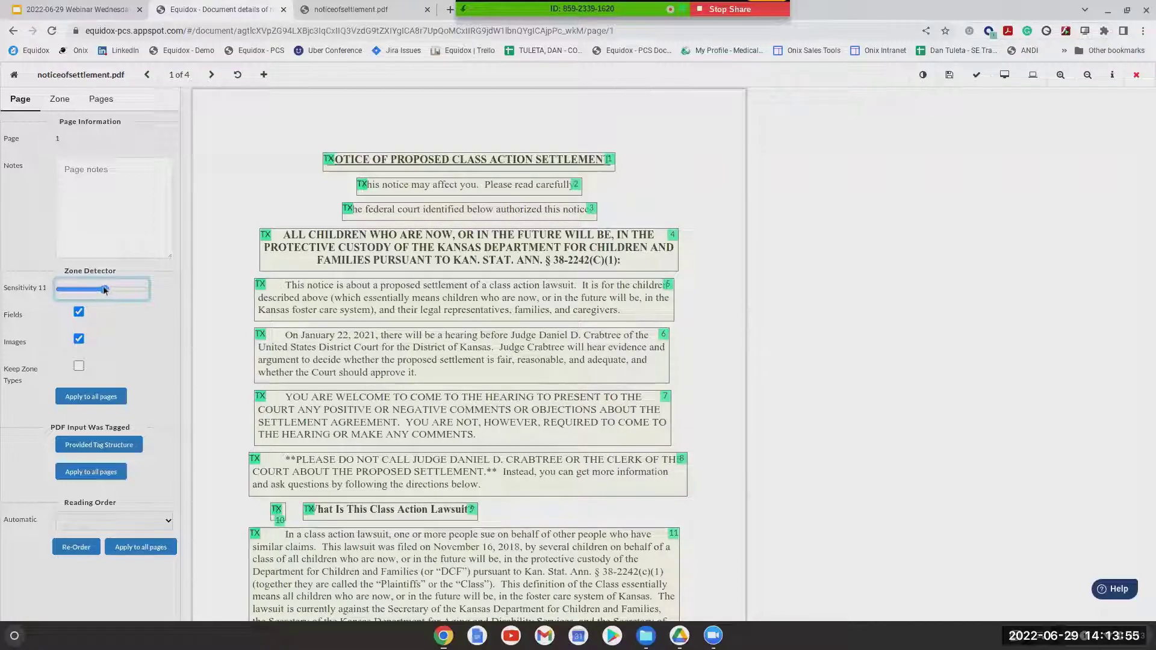
left_click_drag(105, 290, 94, 289)
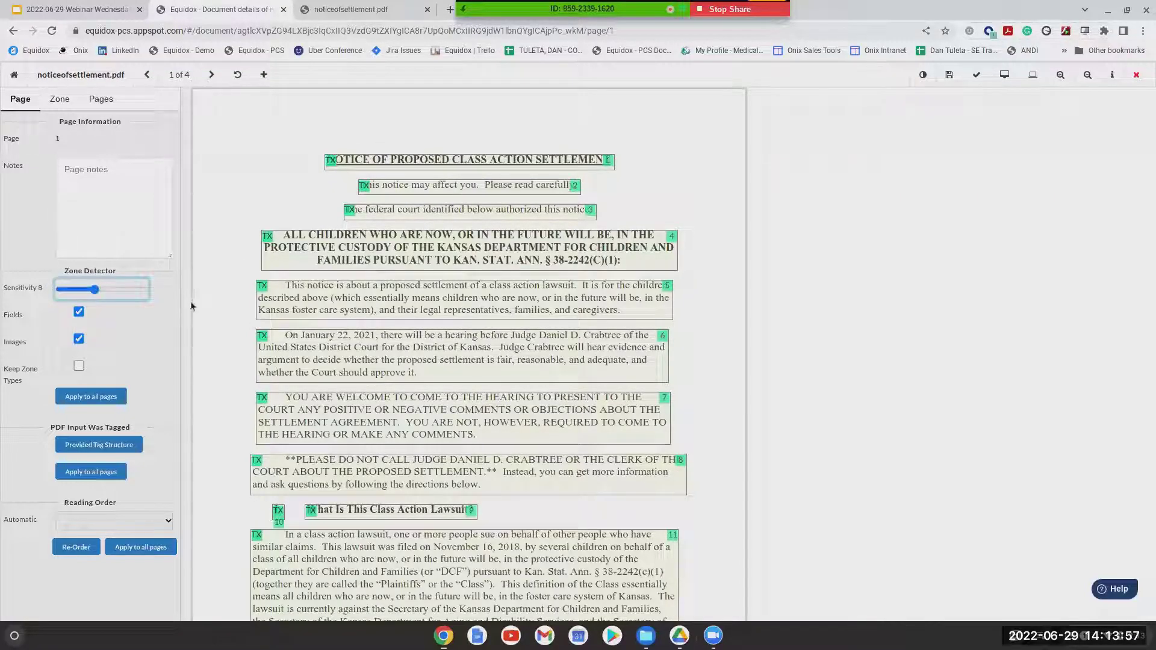
key("Right")
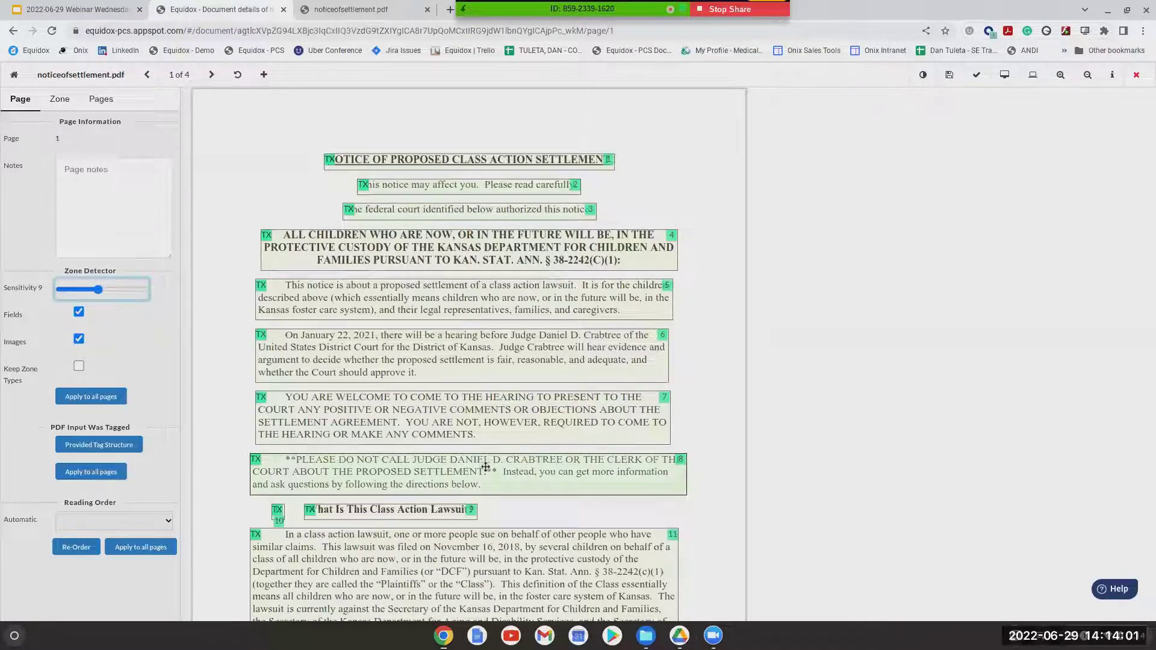
Change the zone on the title "NOTICE OF PROPOSED CLASS ACTION SETTLEMENT" to a level 1 heading.
left_click(433, 165)
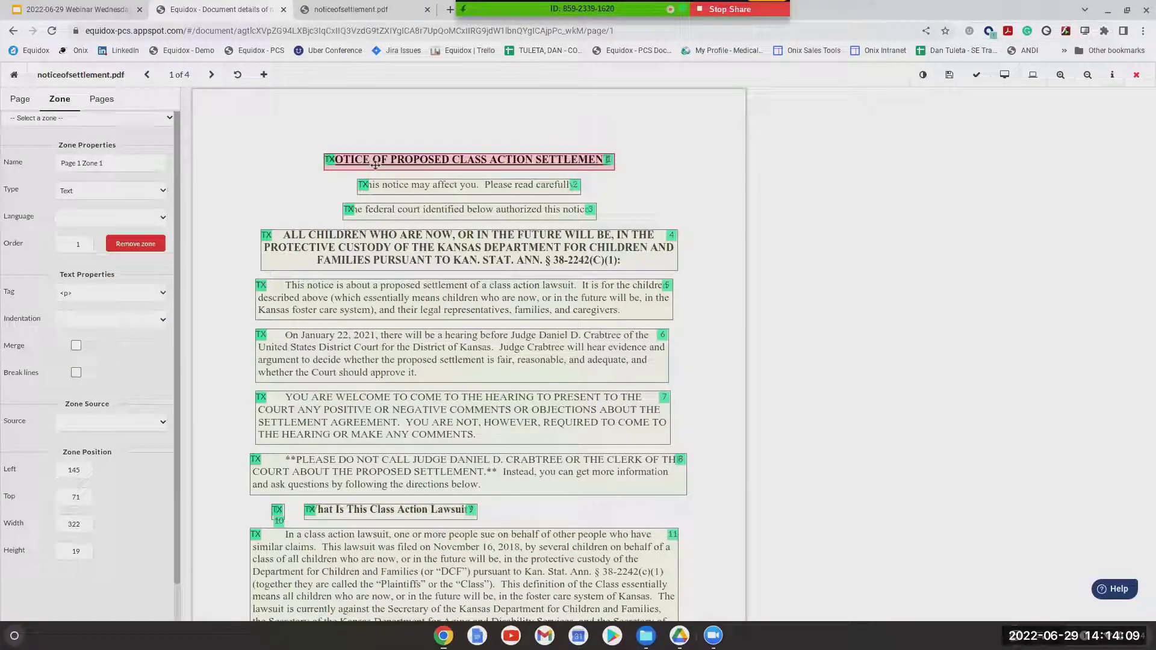
left_click(143, 195)
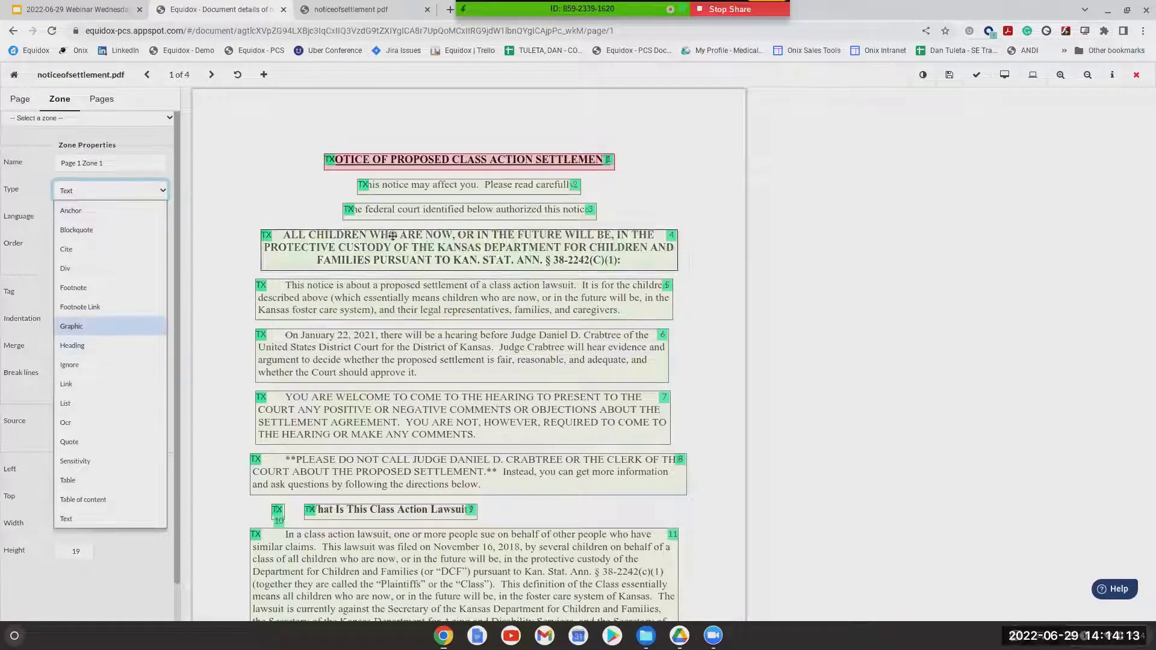
left_click(397, 159)
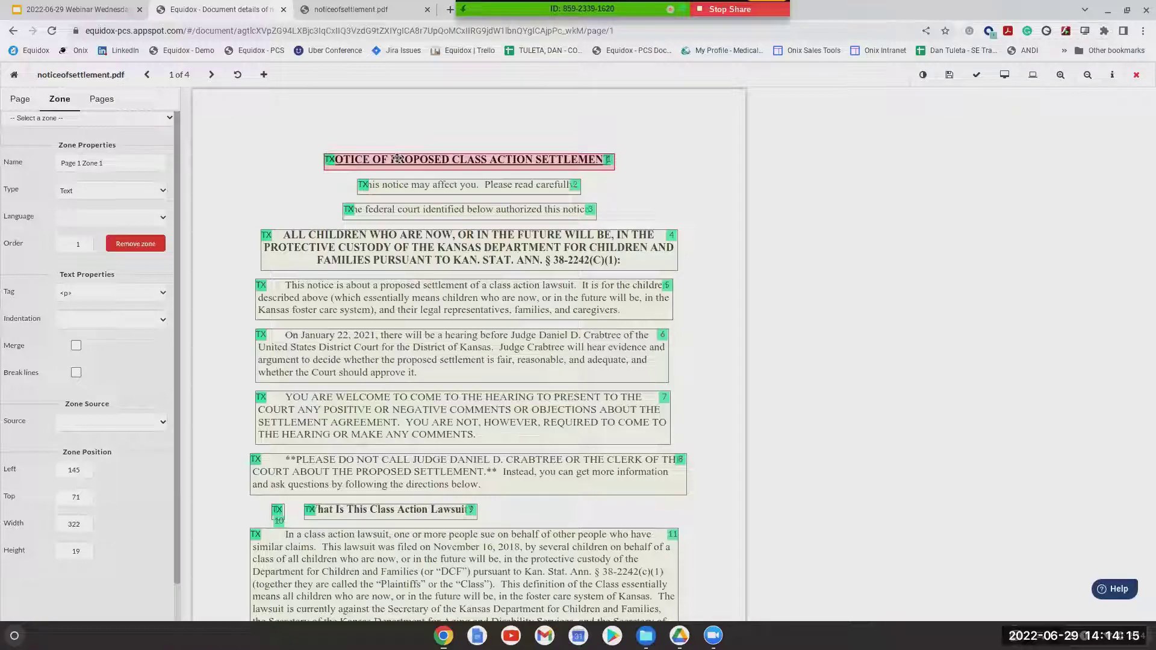
key("h")
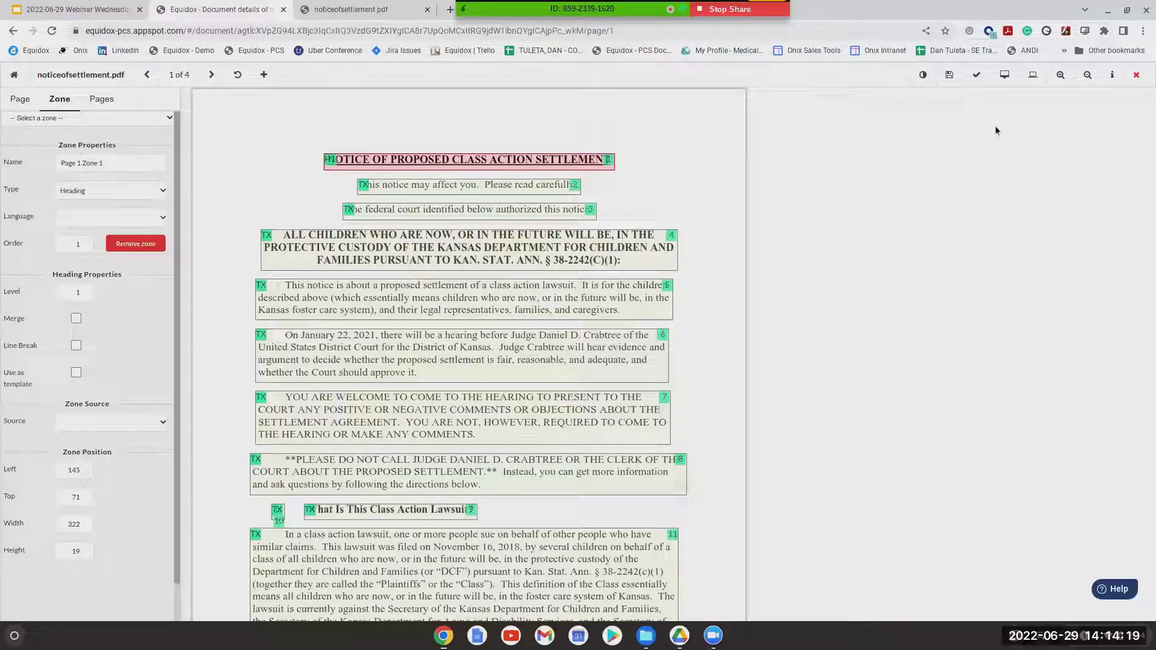
Preview page 1 to check the title as a heading, highlighting it, and return to the page editor.
left_click(1003, 74)
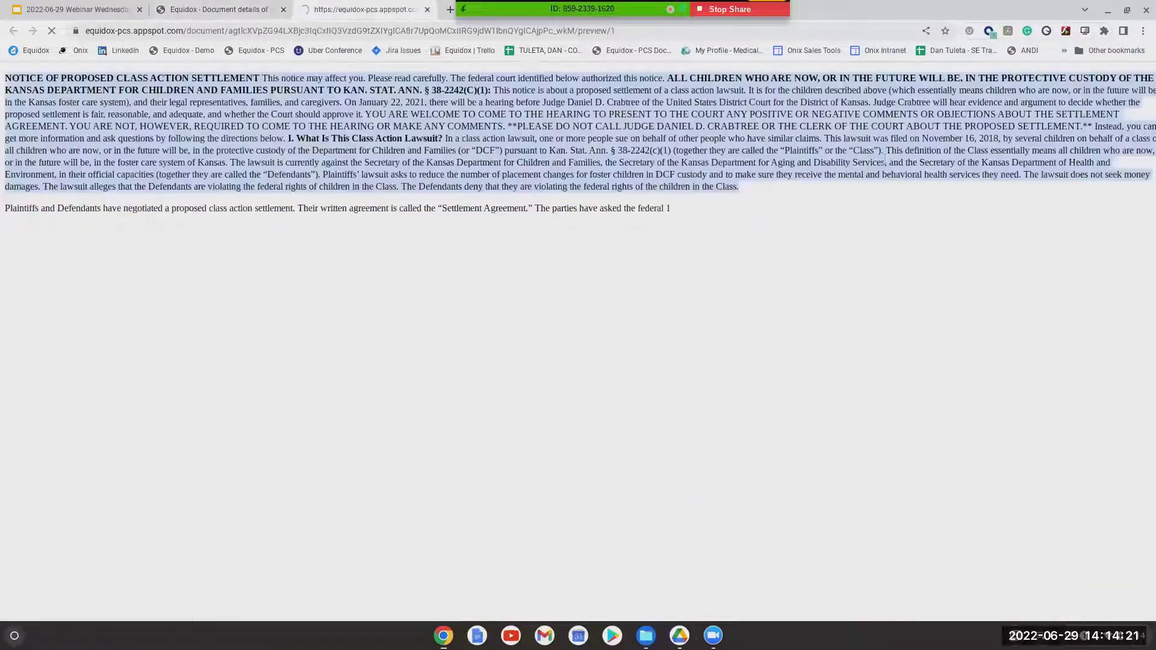
triple_click(261, 78)
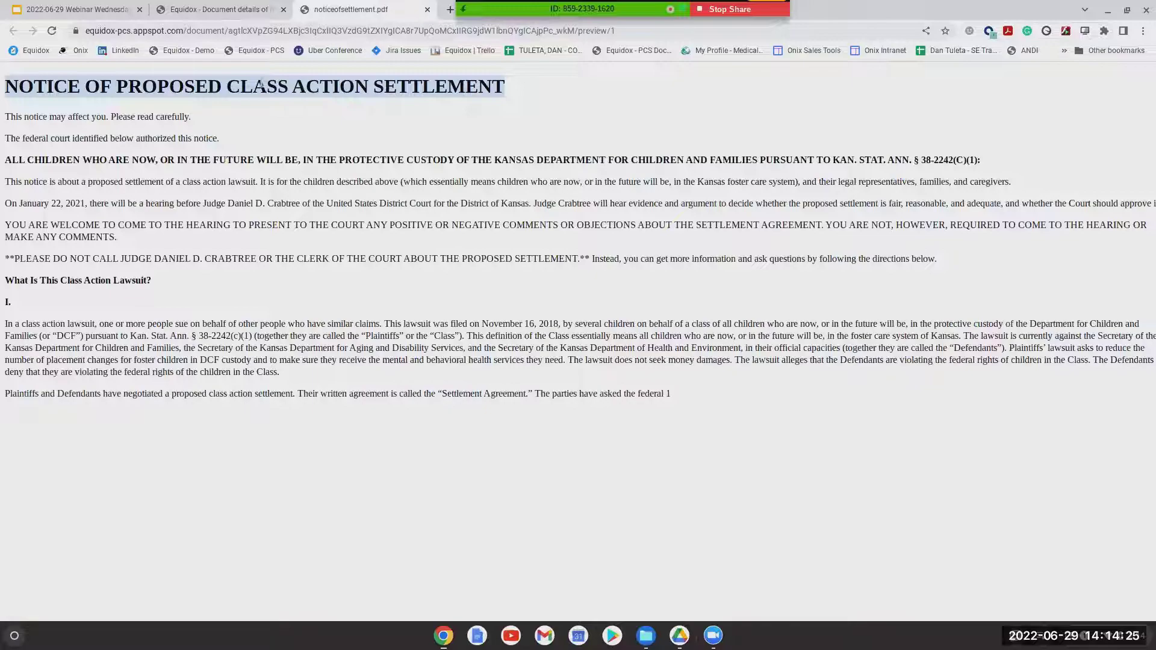
left_click(193, 11)
Delete the zone on "What Is This Class Action Lawsuit?" and widen the adjacent section numeral's zone to cover that text.
scroll(308, 400, "down", 2)
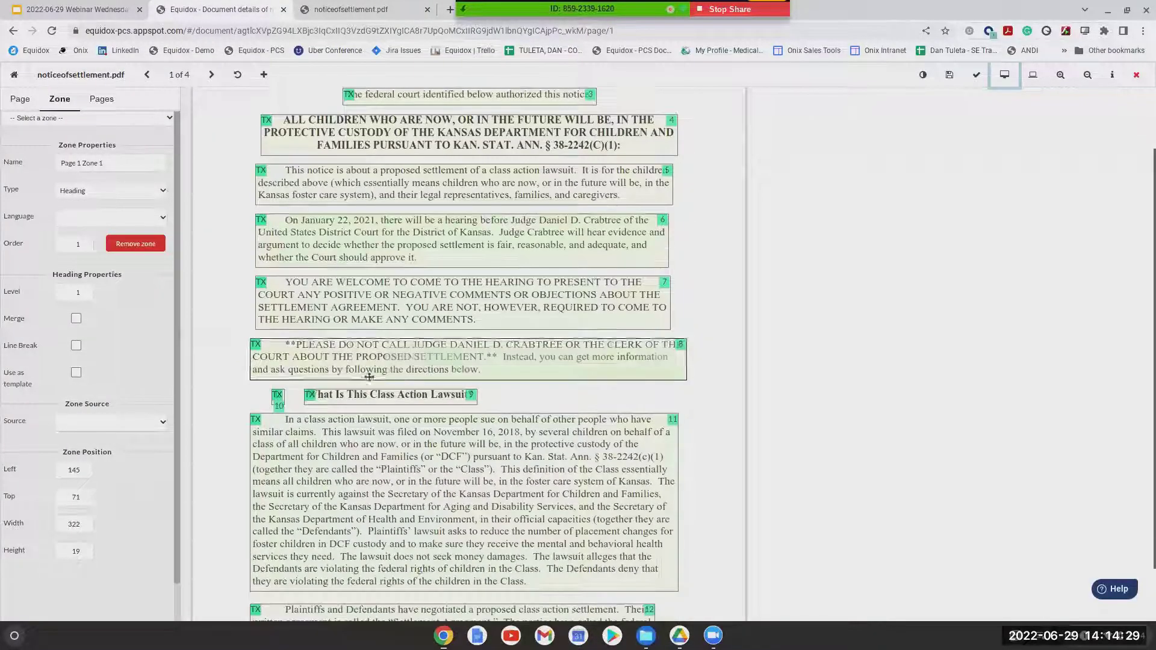
left_click(307, 400)
key("Delete")
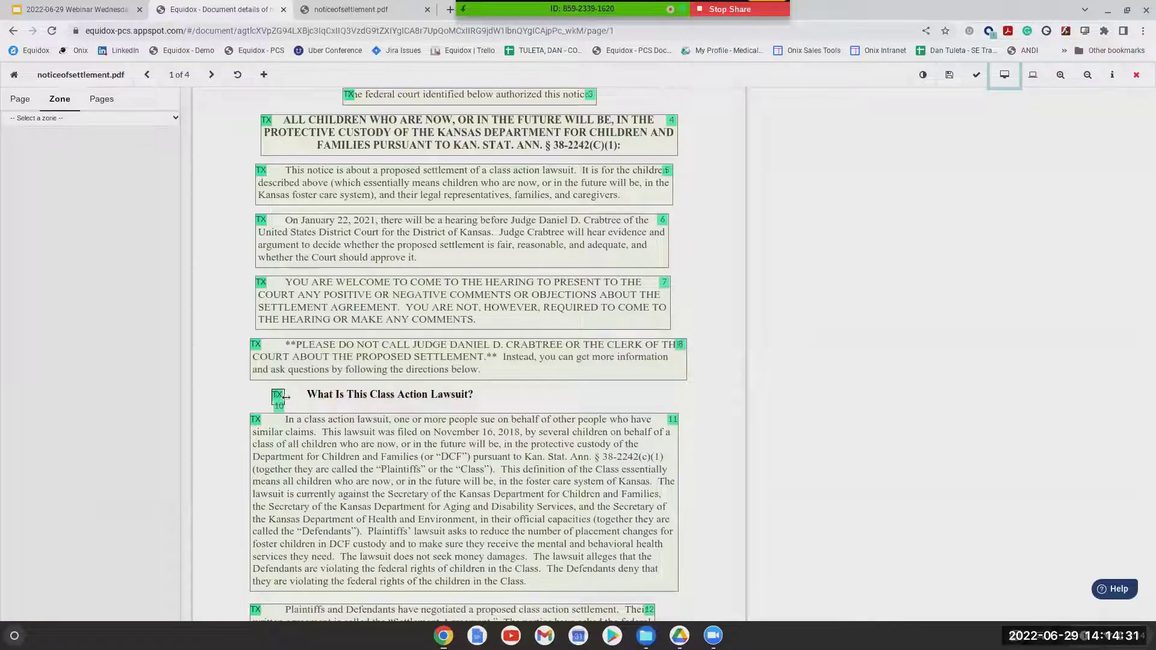
left_click_drag(286, 396, 489, 398)
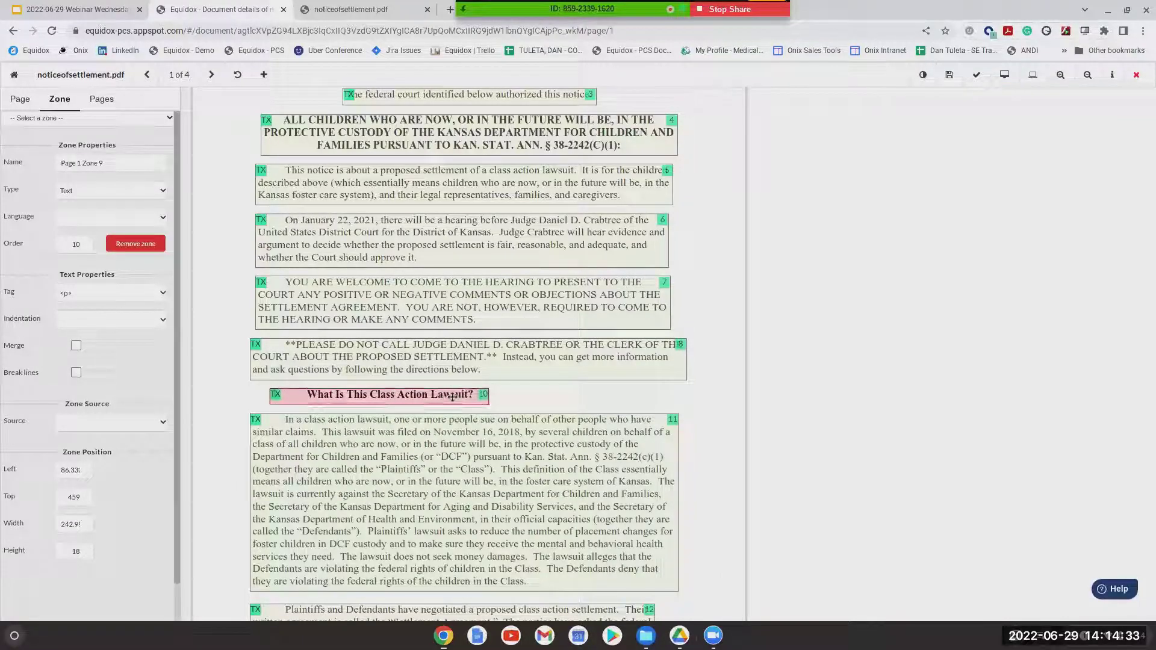
Make the widened "What Is This Class Action Lawsuit?" zone a level 2 heading.
scroll(402, 397, "up", 2)
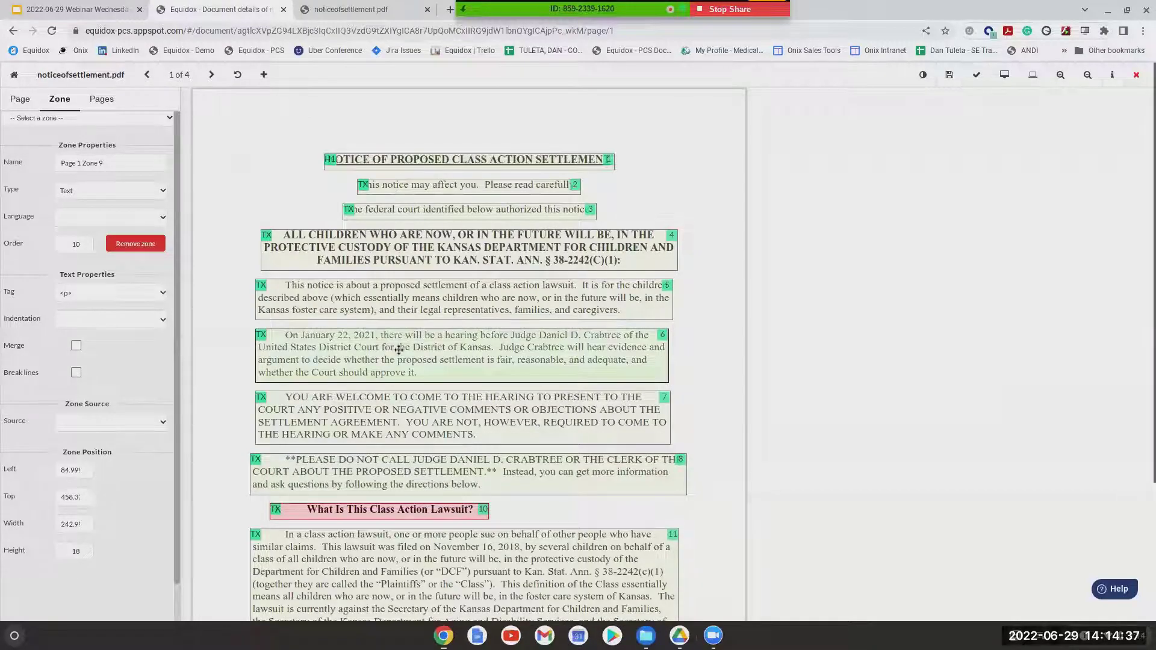
scroll(383, 397, "down", 1)
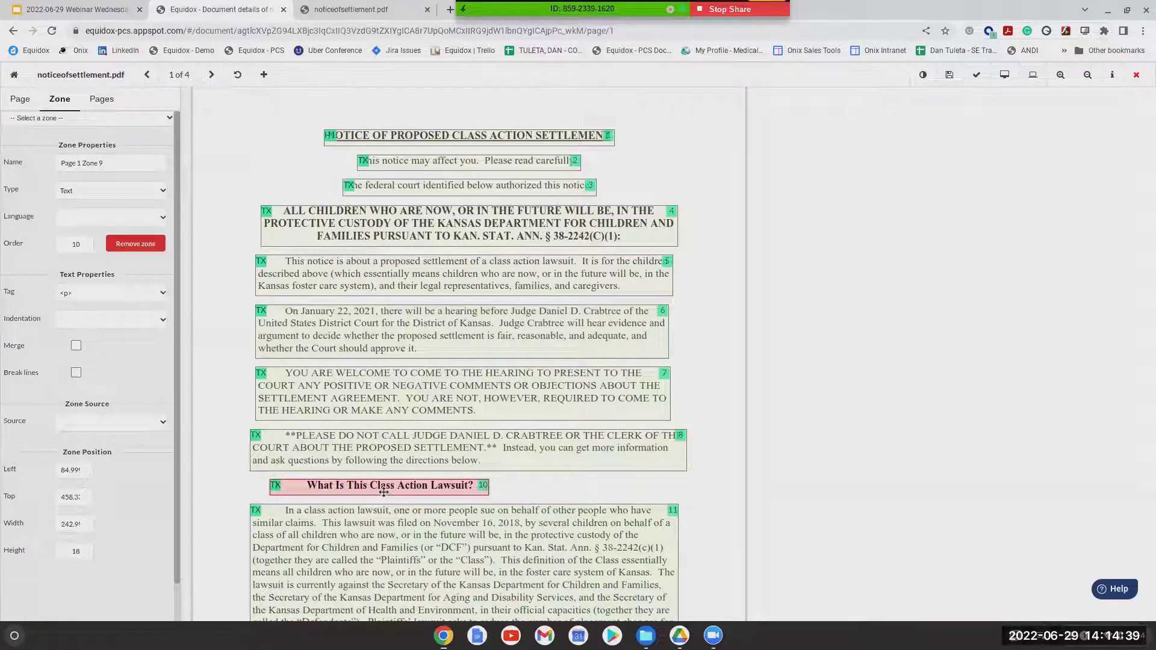
key("2")
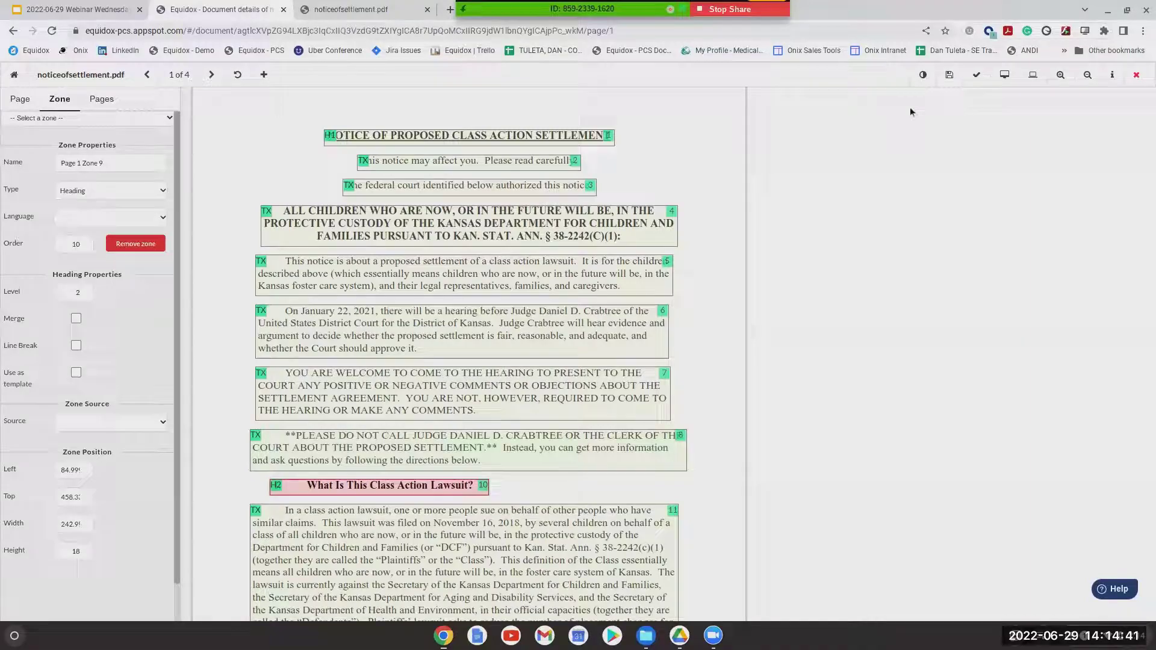
Preview page 1 to check the section heading with its numeral, highlighting it, and return to the page editor.
left_click(1005, 74)
triple_click(107, 288)
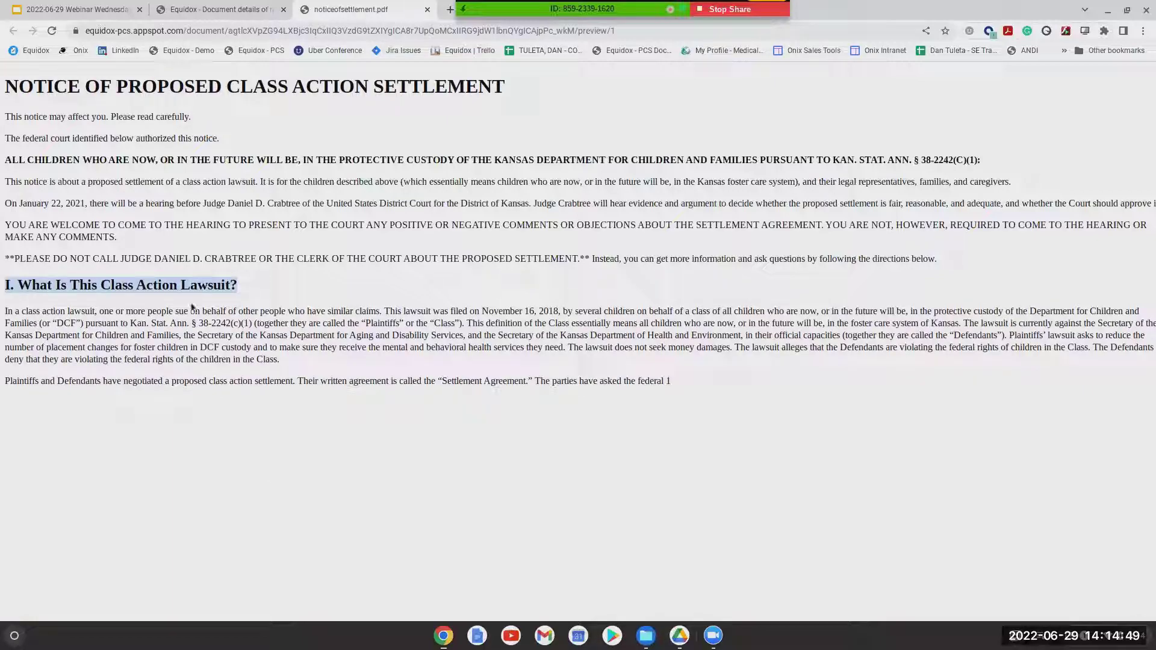
left_click(220, 13)
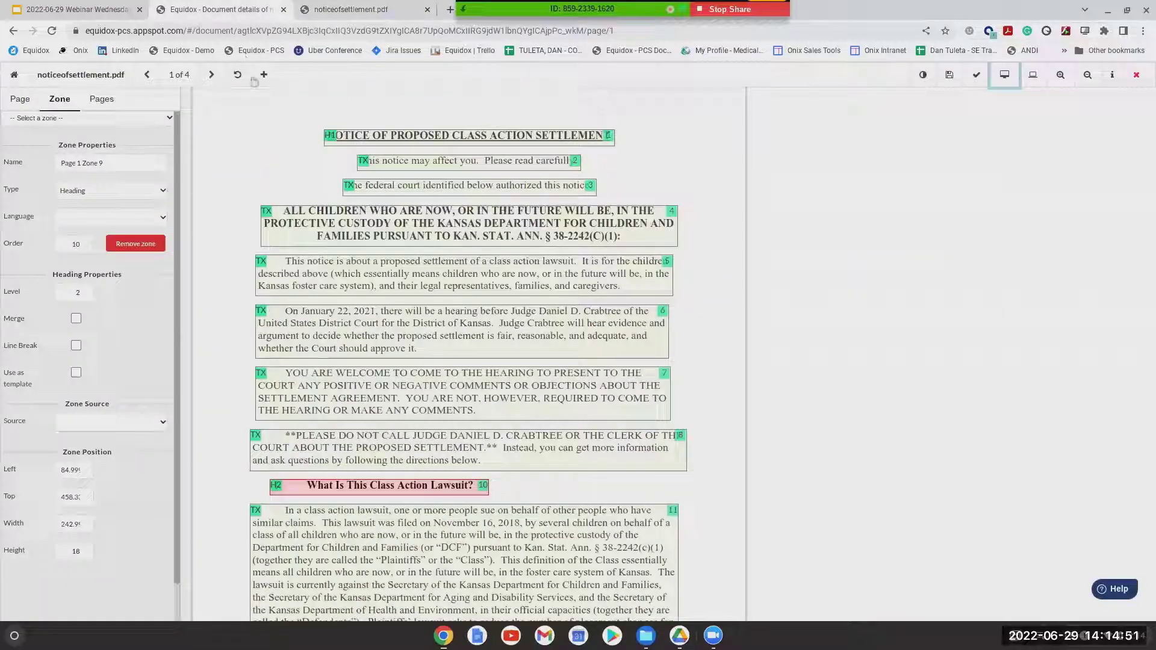
Save page 1 and, on page 2, set the heading zone on the Settlement Agreement question to level 2.
left_click(212, 74)
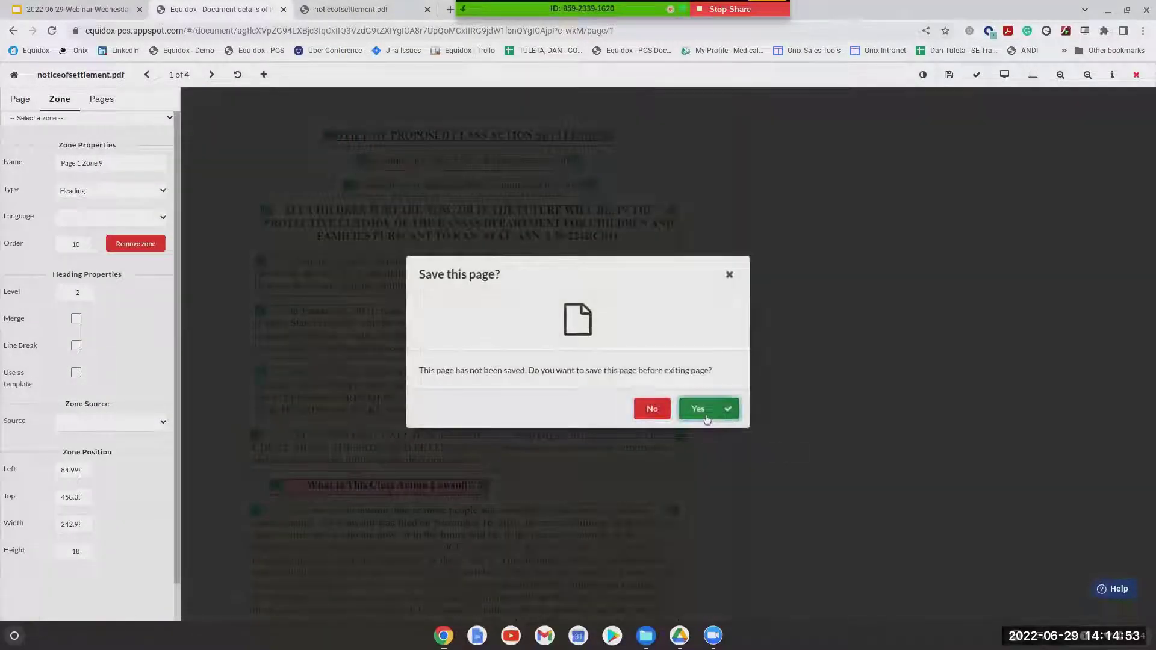
left_click(697, 406)
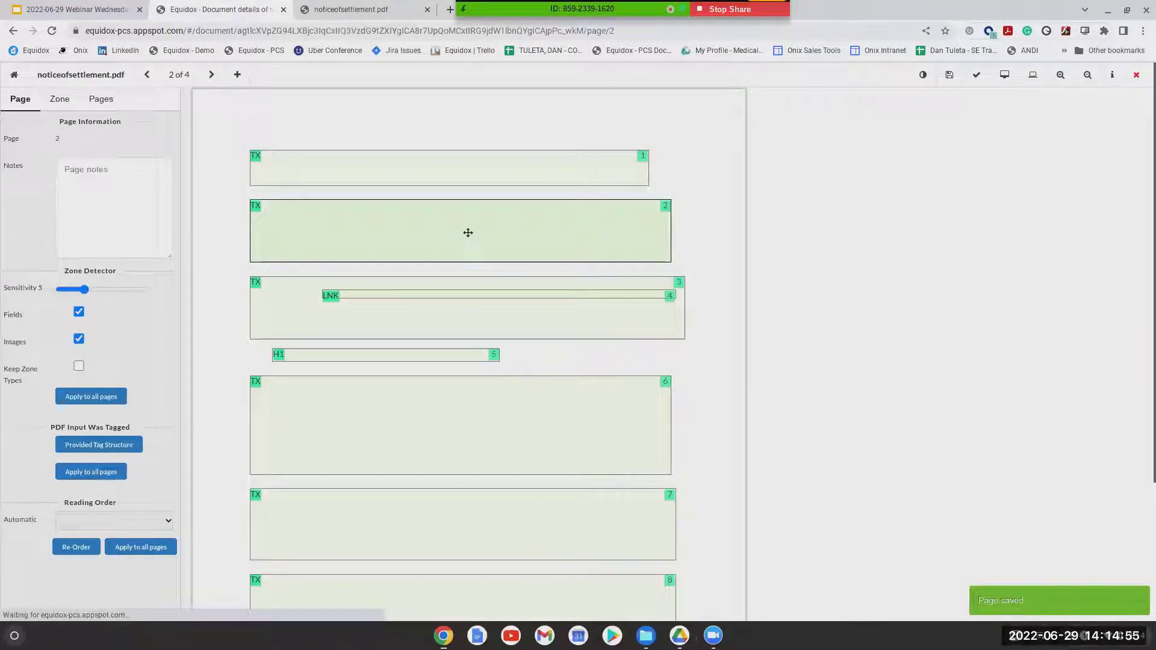
scroll(368, 312, "down", 2)
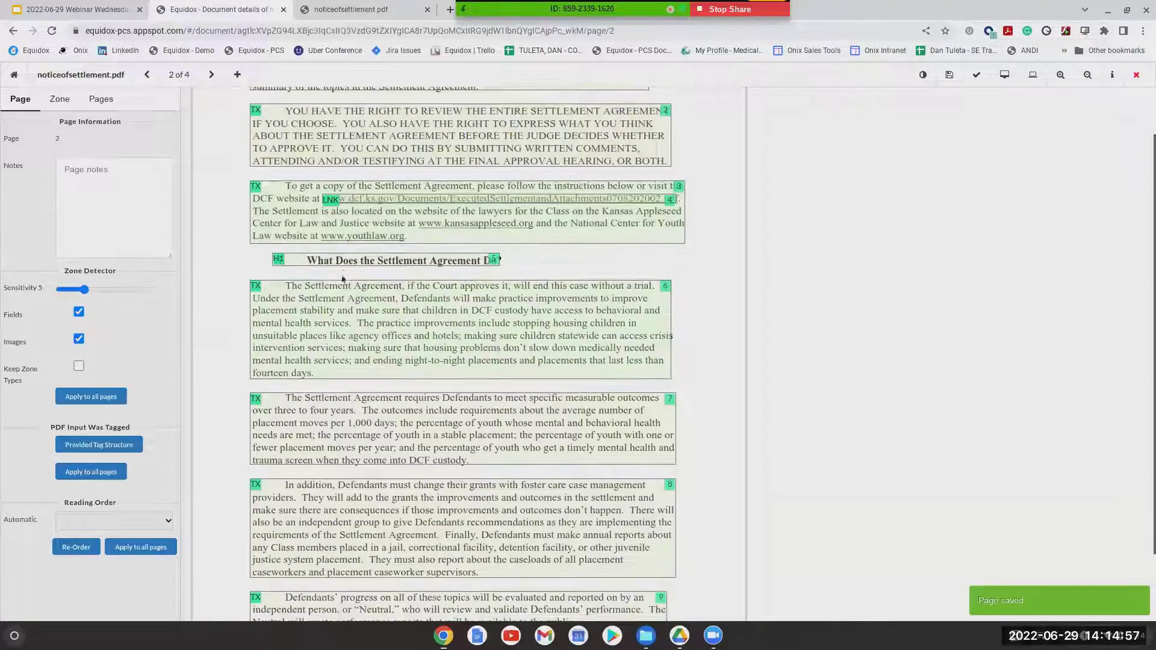
left_click(315, 262)
key("2")
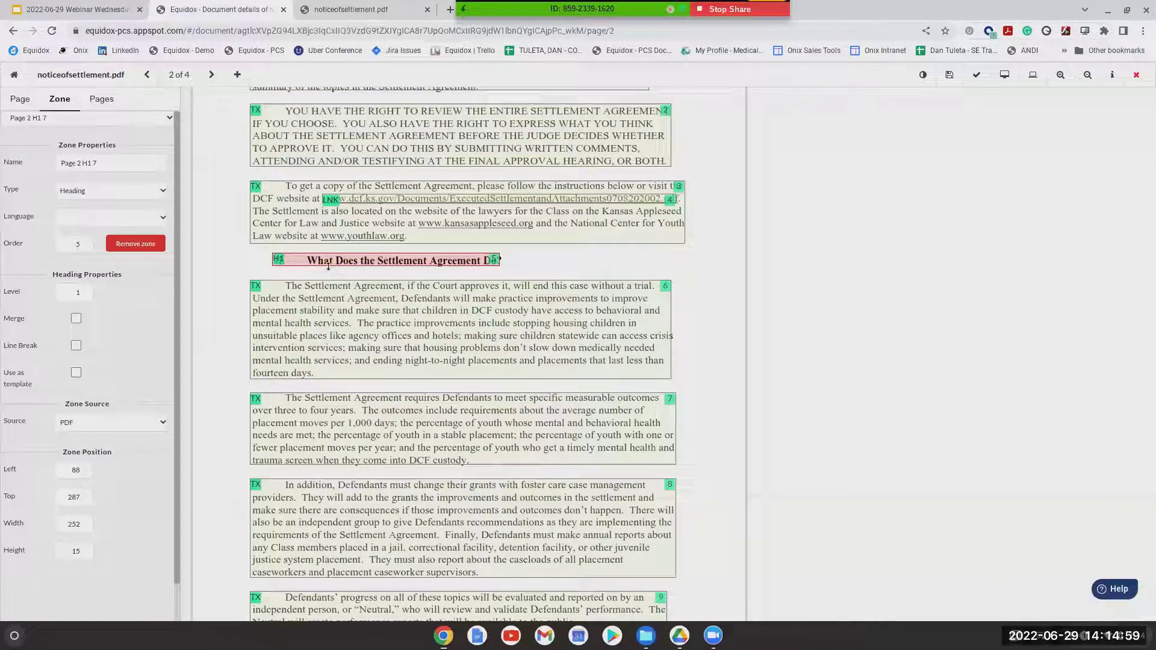
scroll(386, 310, "down", 2)
scroll(400, 359, "up", 3)
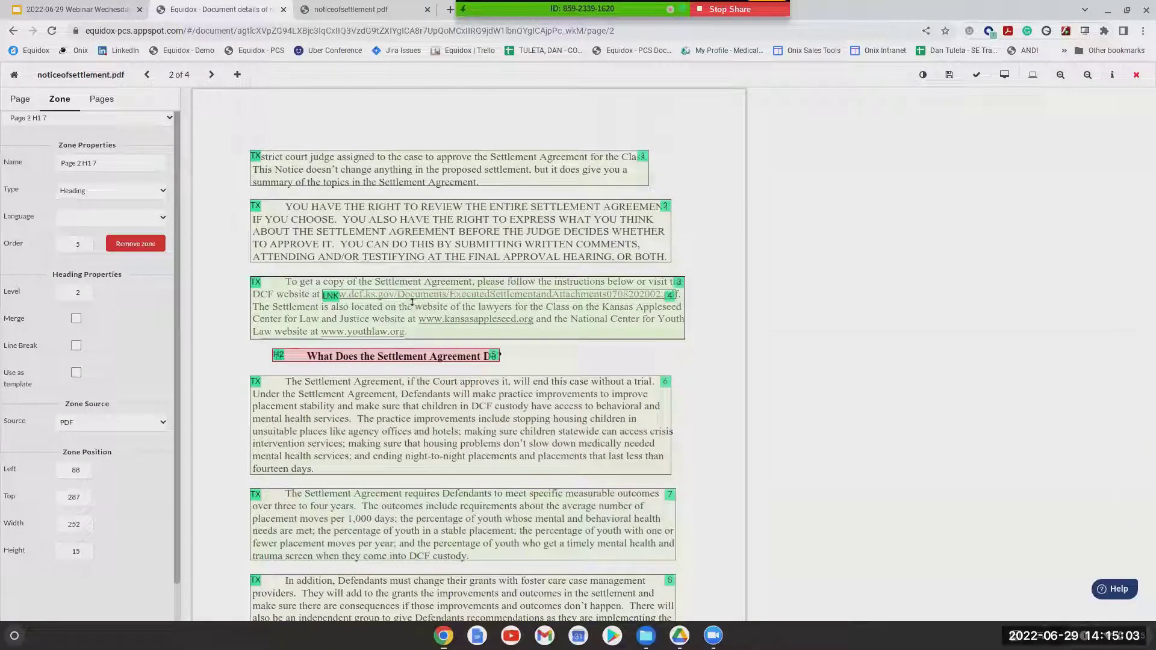
Inspect the URL of the DCF website link zone on page 2 and look over the page's remaining zones.
left_click(411, 298)
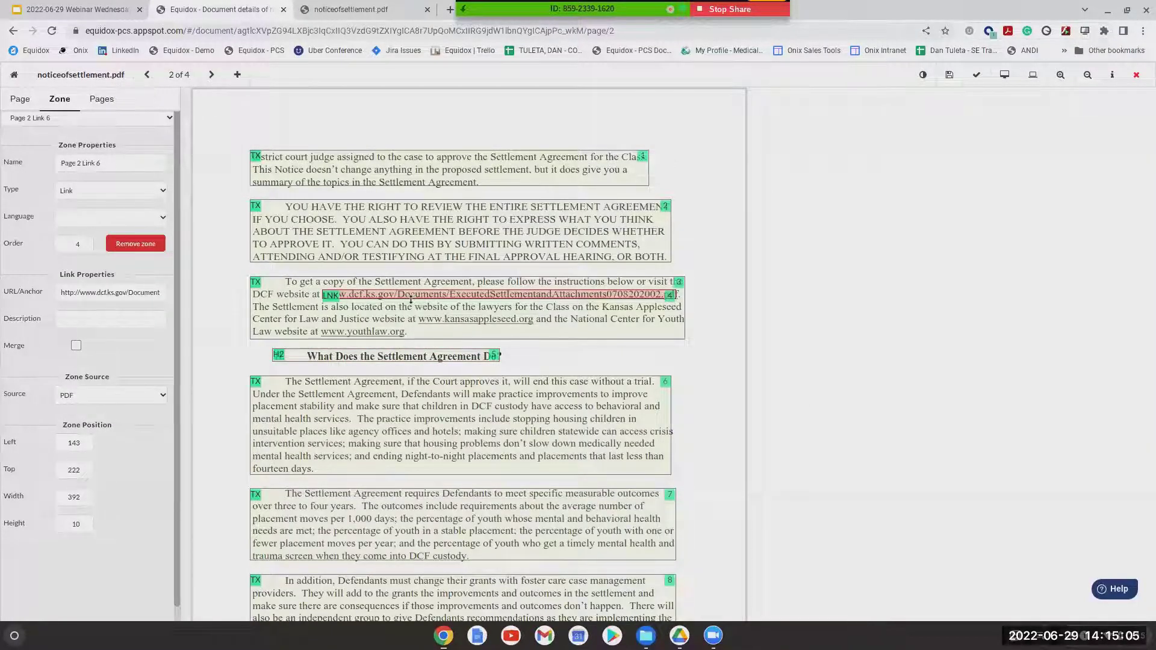
triple_click(156, 292)
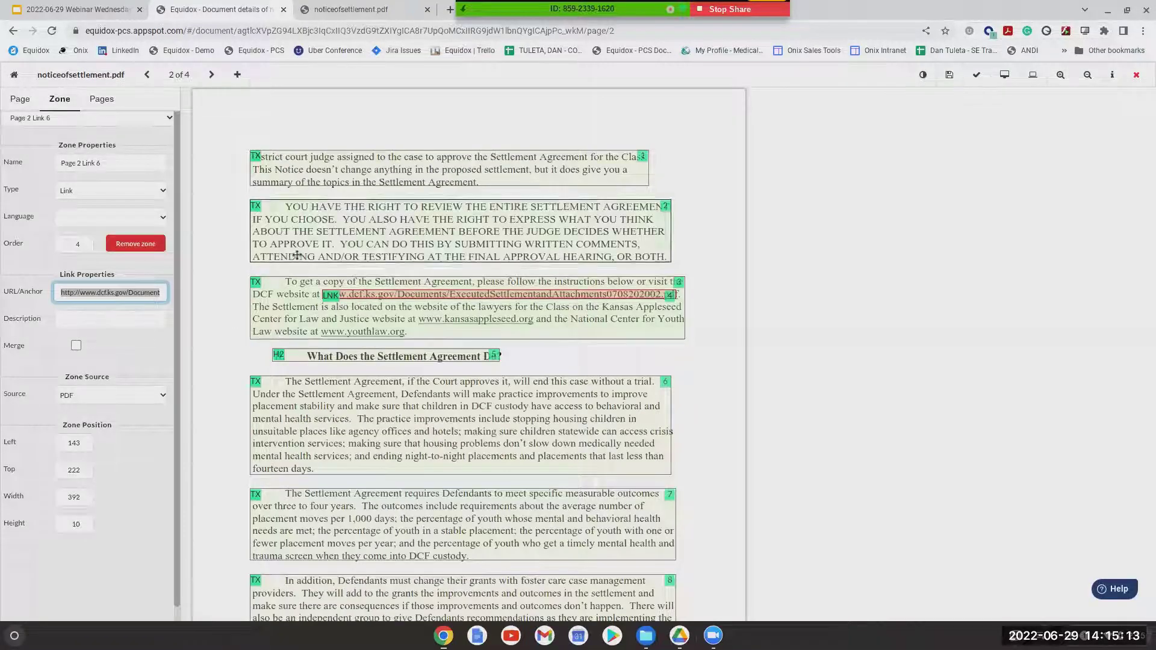
scroll(362, 469, "down", 3)
scroll(361, 468, "up", 3)
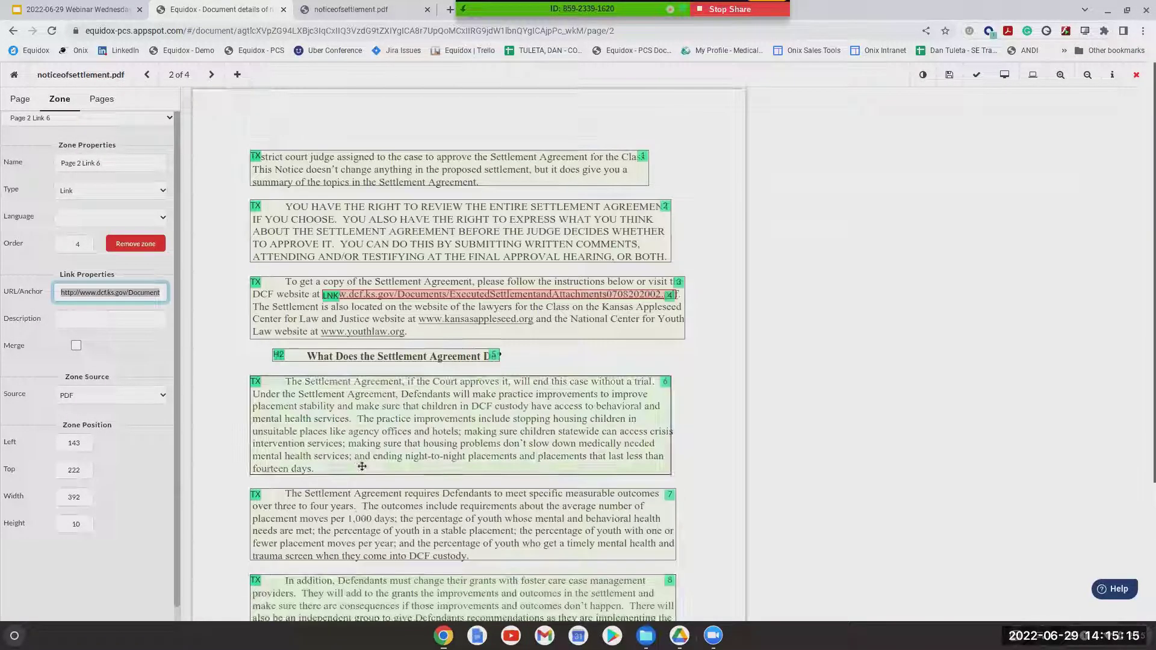
Save page 2, advancing to page 3, and set the zone detector sensitivity there to 8.
left_click(211, 75)
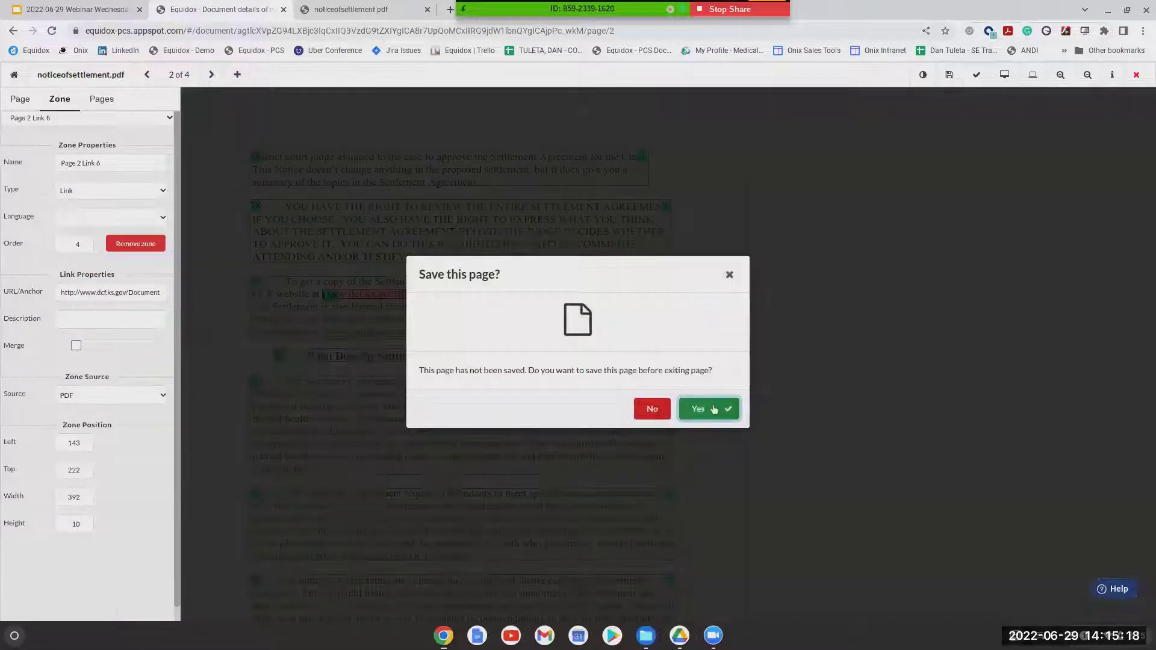
left_click(710, 407)
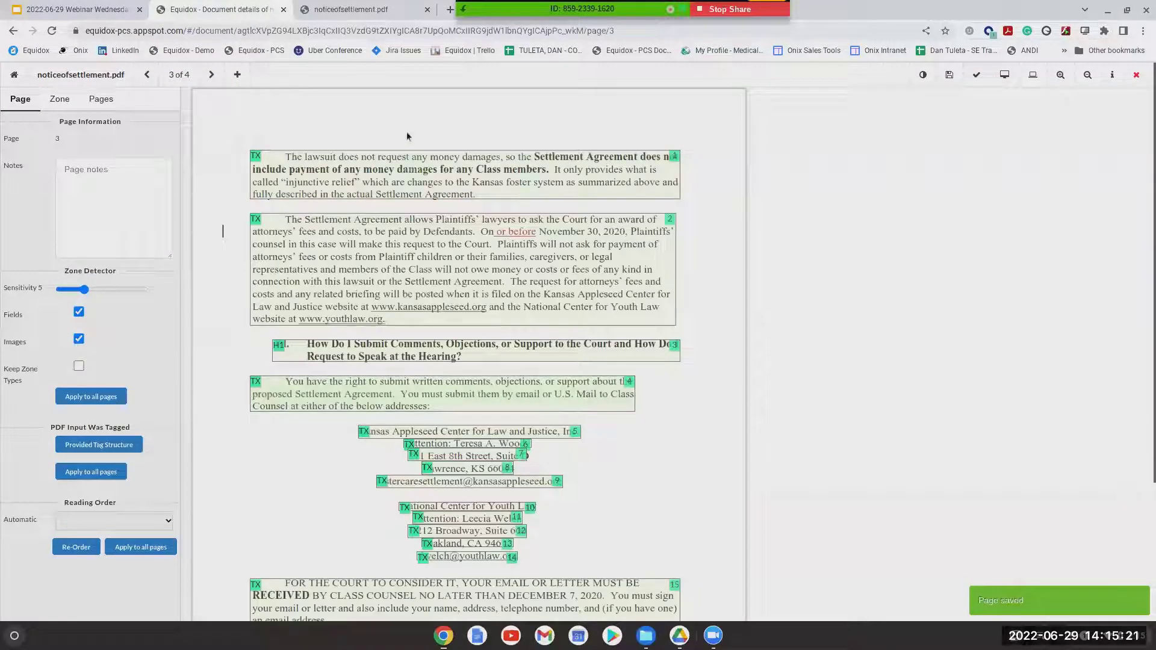
left_click_drag(85, 290, 94, 291)
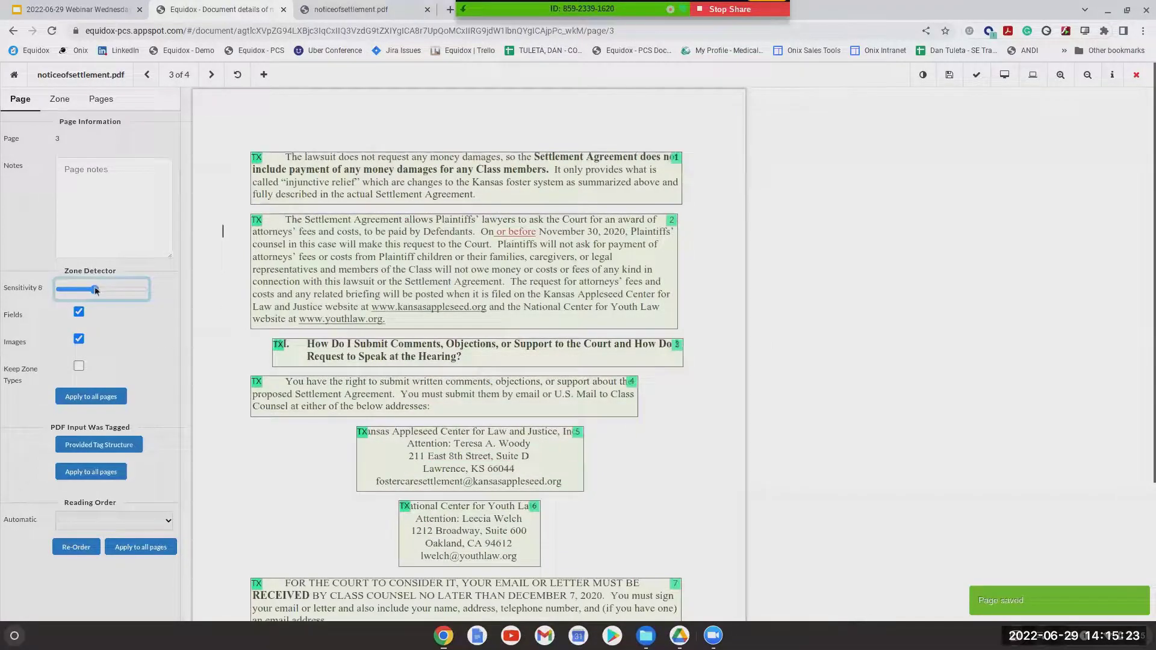
Make the zone on "How Do I Submit Comments, Objections, or Support to the Court" a level 2 heading.
left_click(293, 360)
key("2")
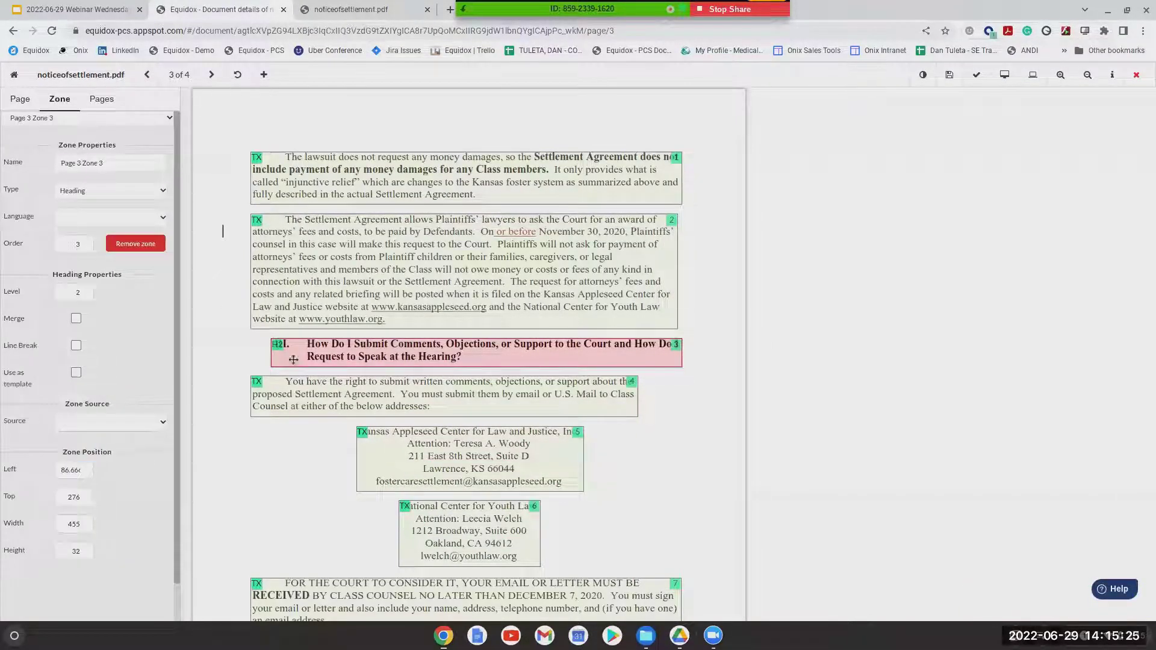
Enable Break lines for the two address block zones, 5 and 6, on page 3.
scroll(321, 342, "down", 3)
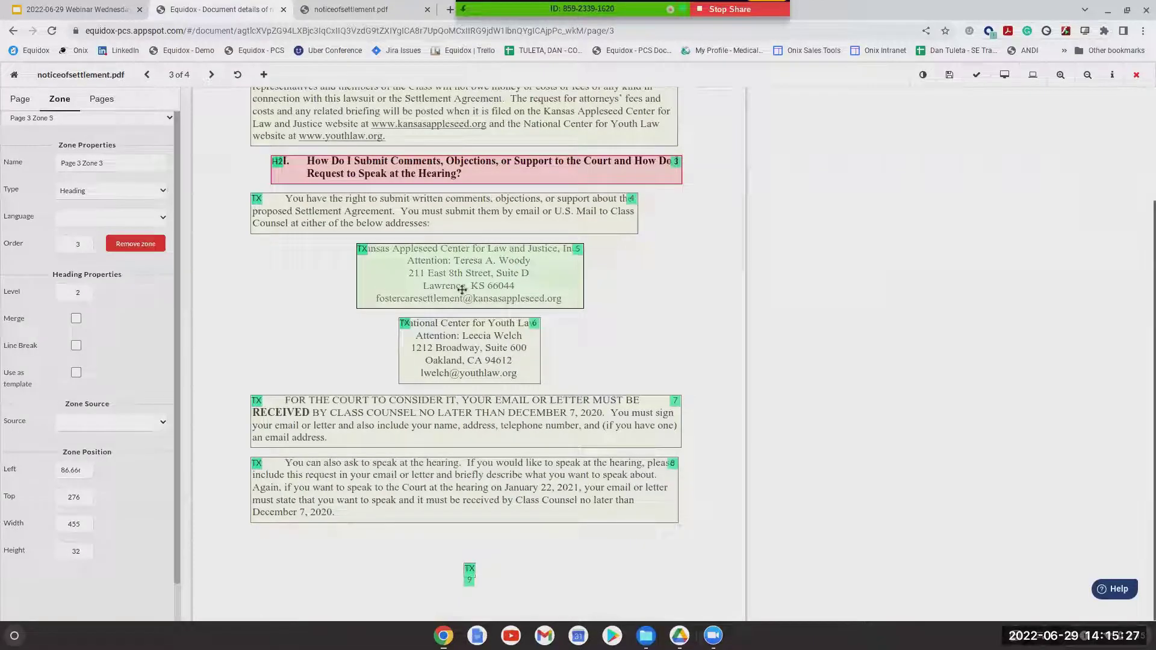
left_click(460, 289)
left_click(76, 372)
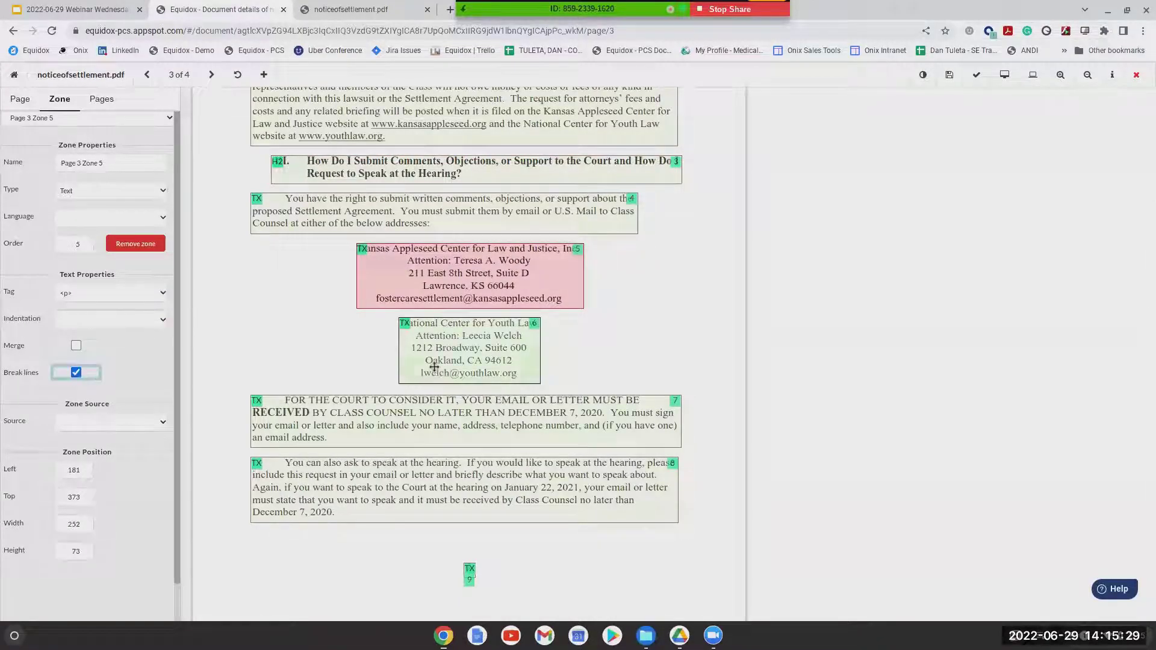
left_click(433, 363)
left_click(77, 373)
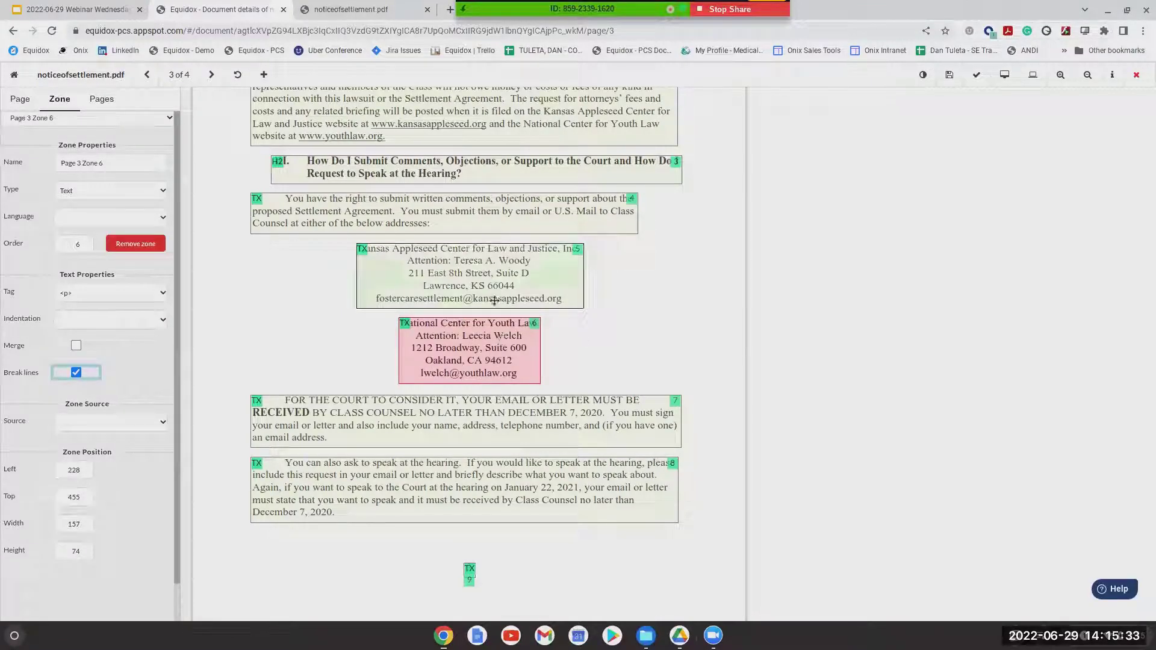
Preview page 3 to check the line breaks in the addresses, highlighting the first block, and return to the page editor.
left_click(1004, 75)
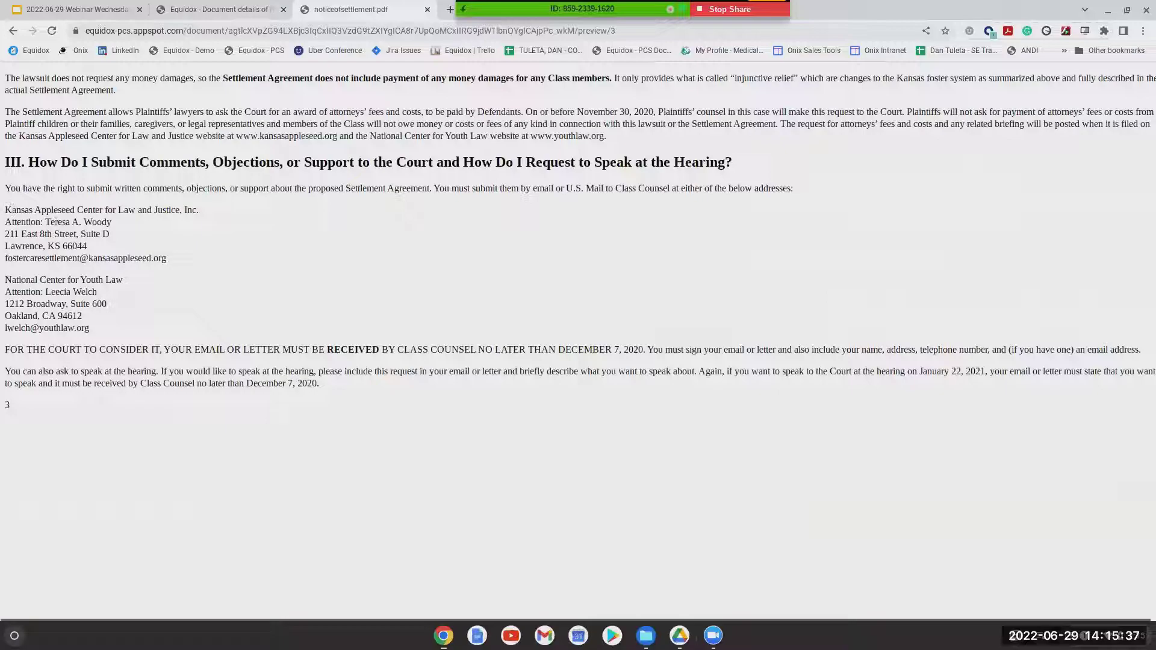
left_click_drag(168, 264, 7, 206)
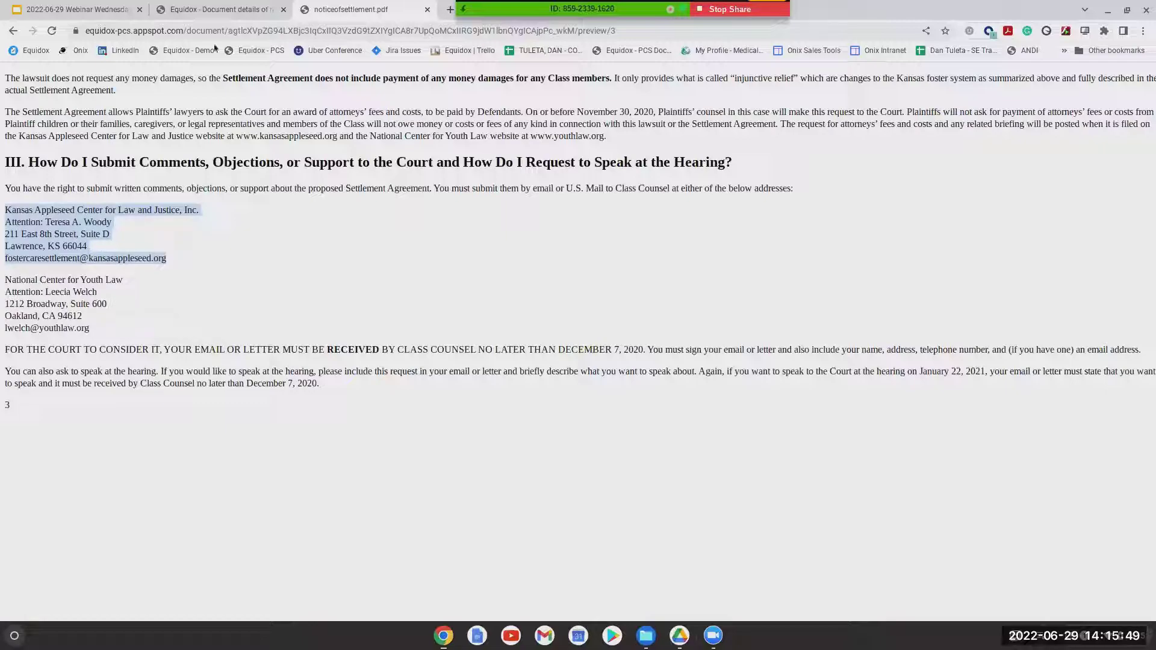
left_click(215, 10)
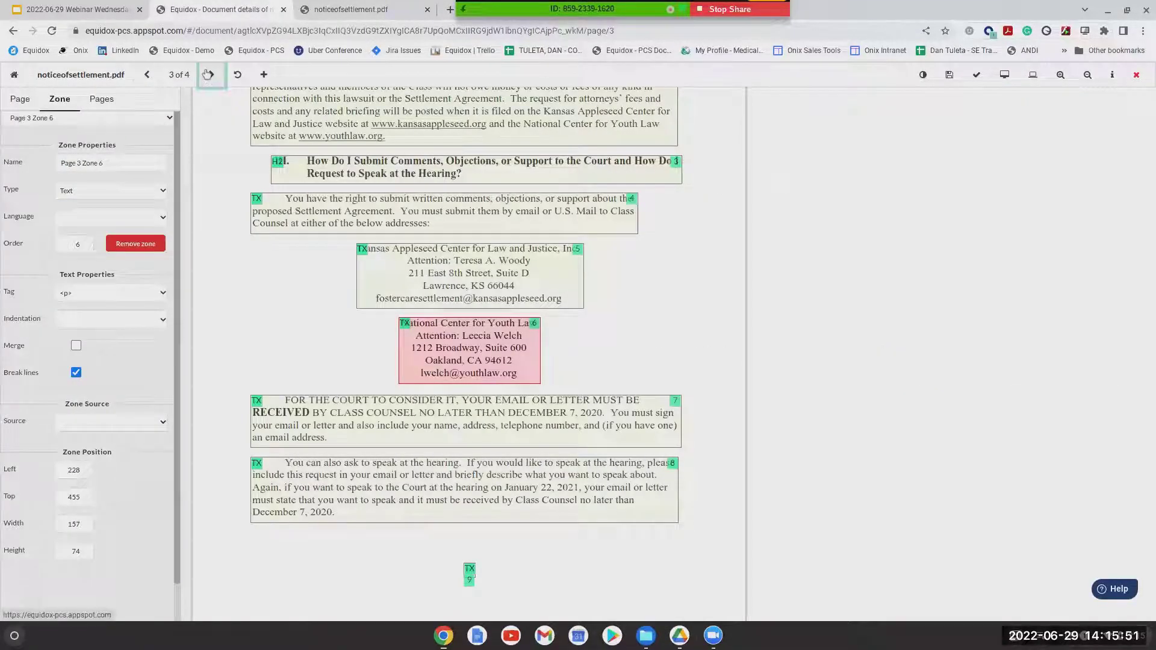
Save page 3, advancing to page 4, and make both headings there, on the hearing's time and place and on more information, level 2.
left_click(208, 74)
left_click(716, 404)
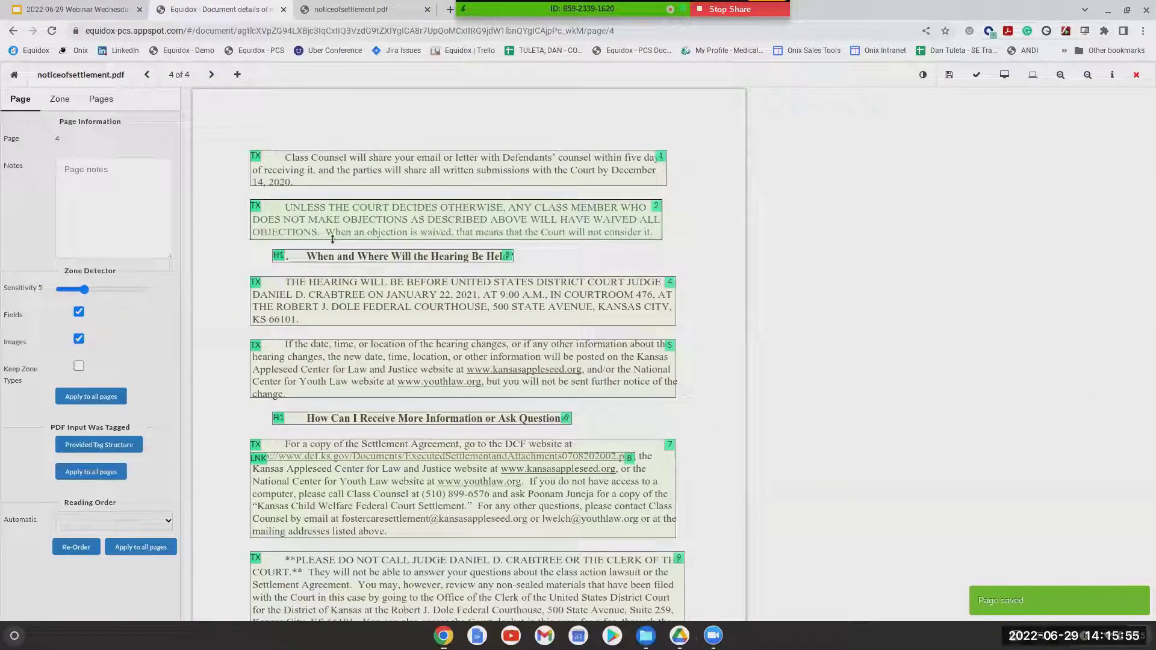
left_click(338, 254)
key("2")
left_click(383, 421)
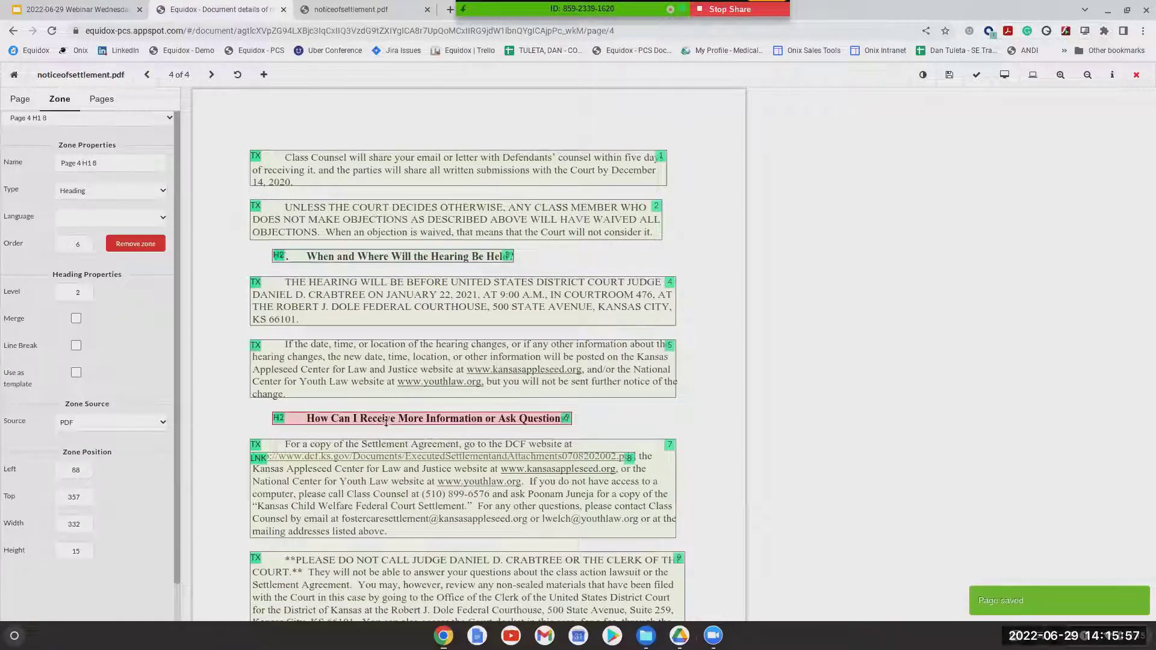
scroll(386, 423, "down", 3)
scroll(457, 408, "up", 3)
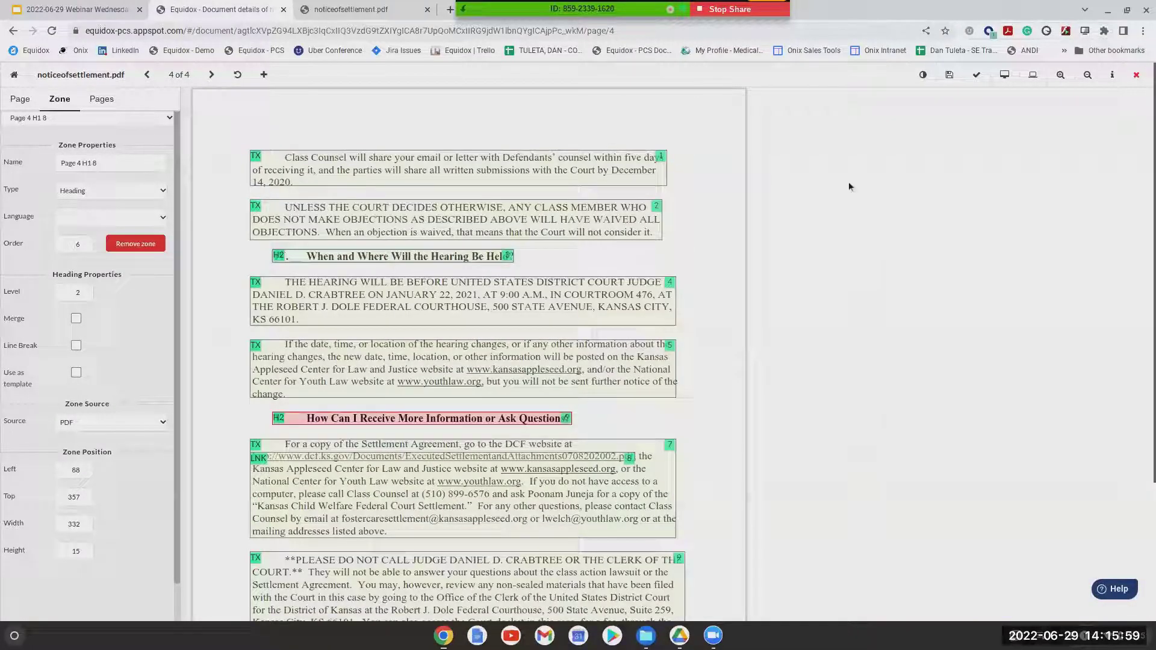
Save page 4, leave the page editor and generate a PDF output of all the document's pages.
left_click(950, 74)
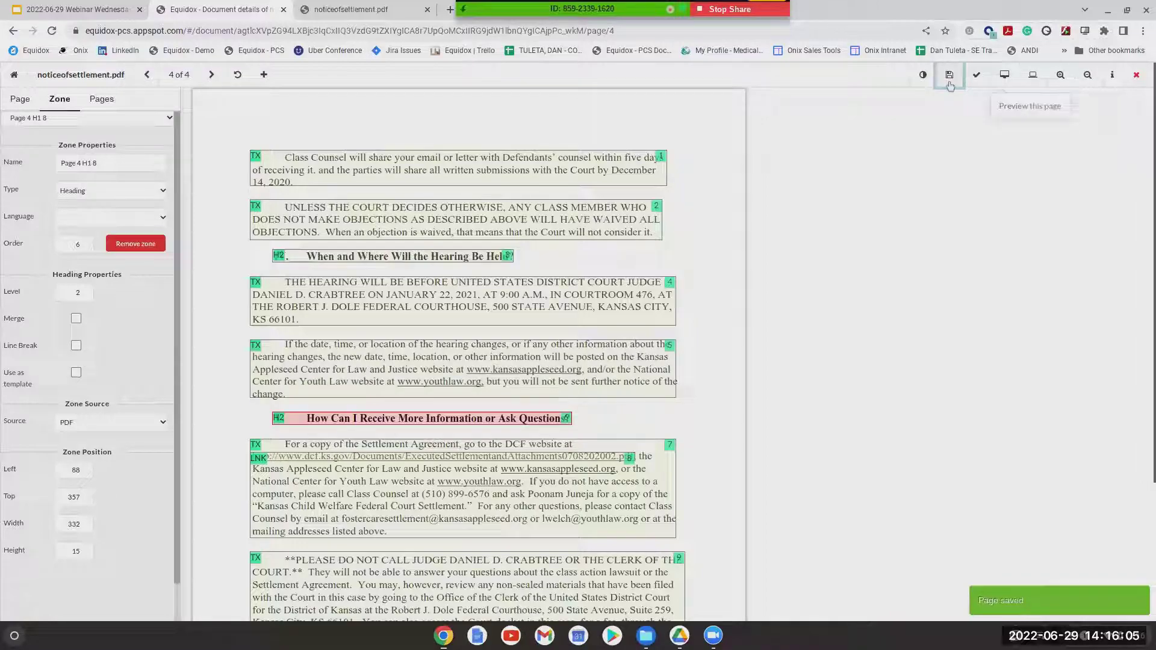
left_click(1137, 75)
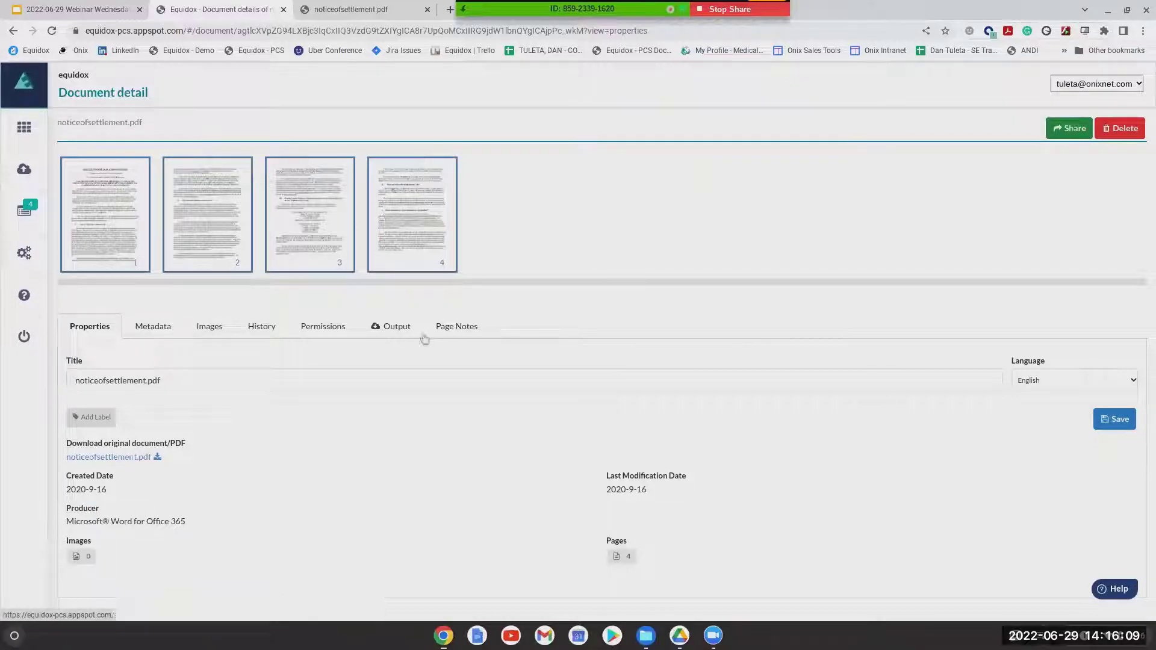
left_click(402, 336)
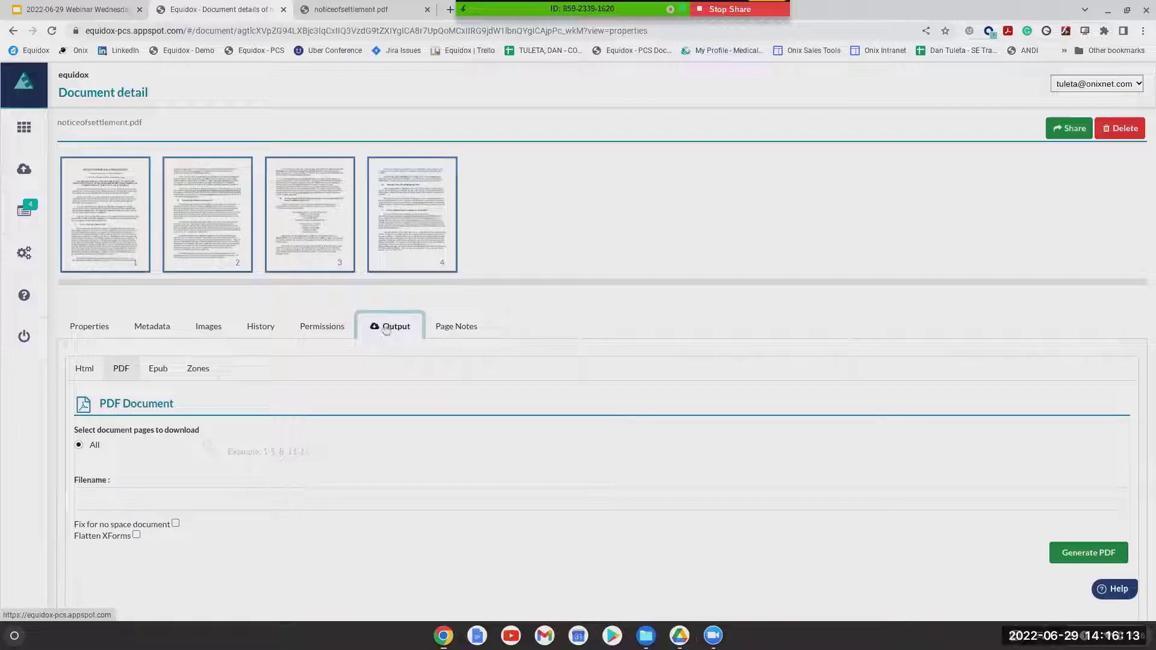
scroll(388, 336, "down", 1)
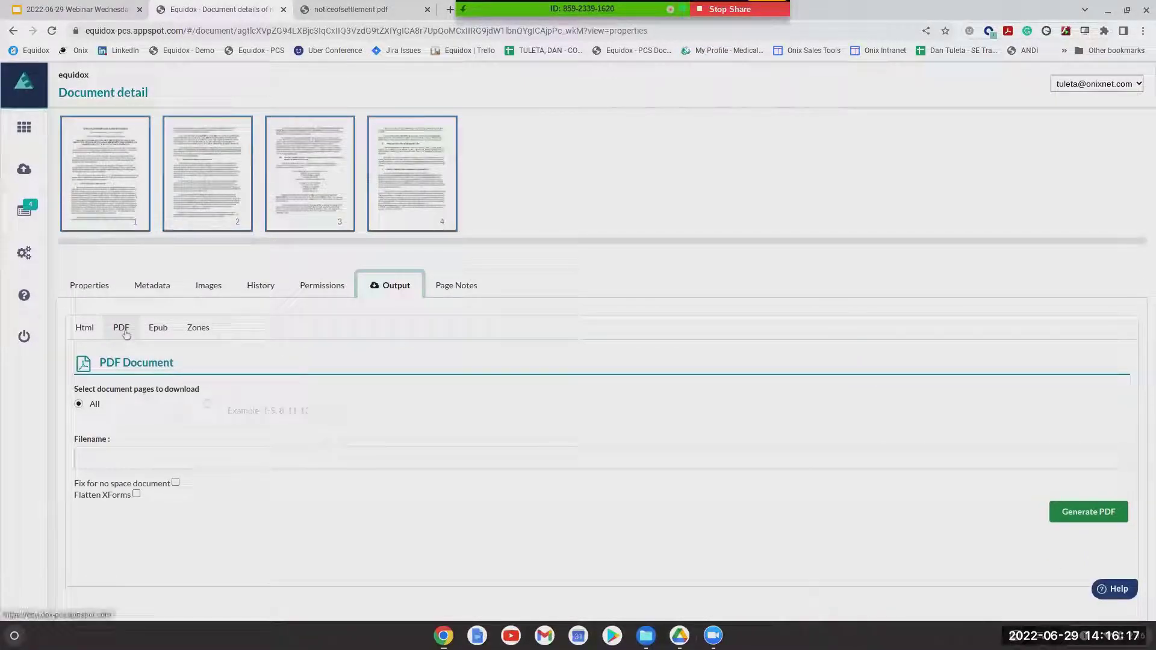
left_click(1089, 512)
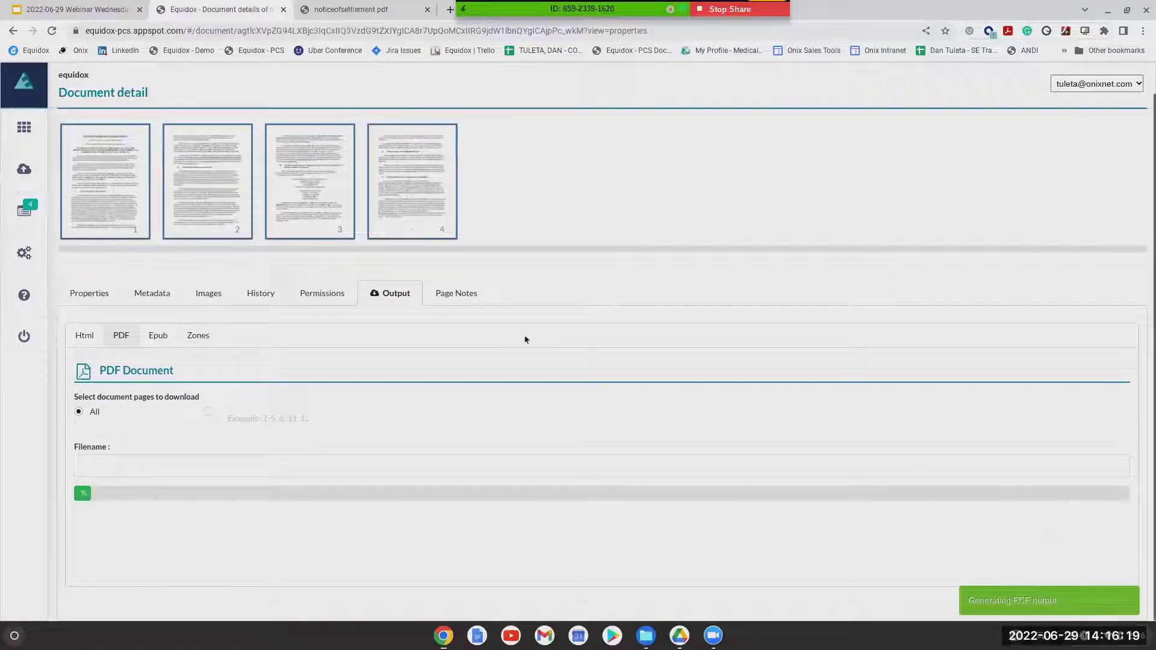
scroll(422, 304, "up", 1)
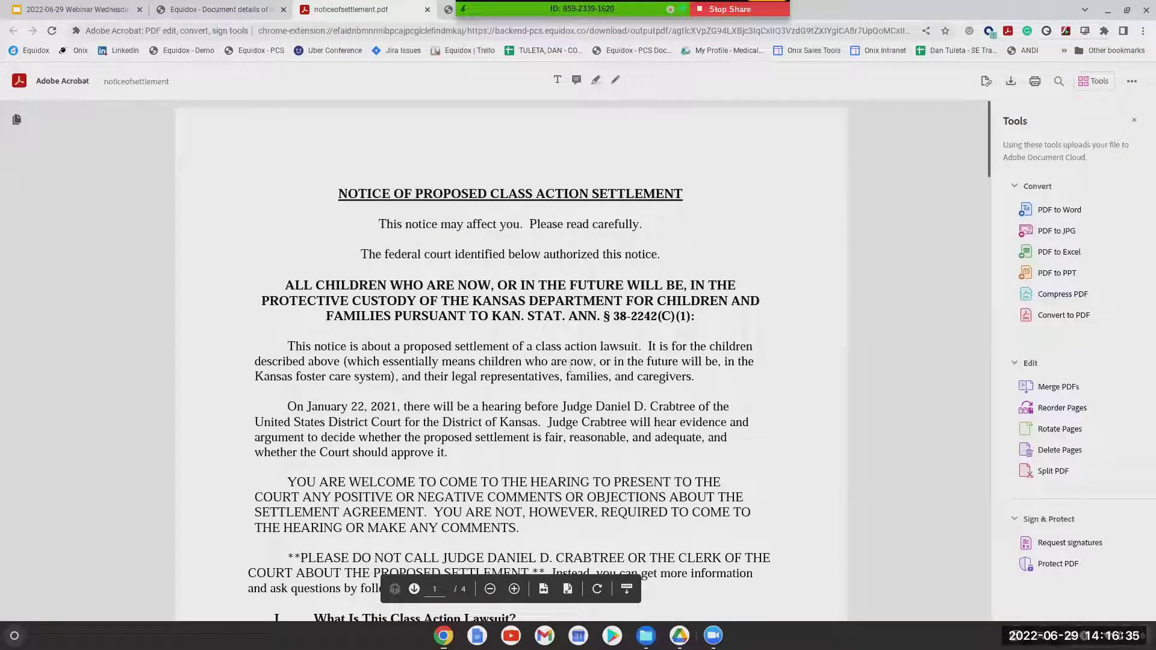
Review all four pages of the generated settlement notice PDF against the original layout and close it.
scroll(569, 367, "down", 3)
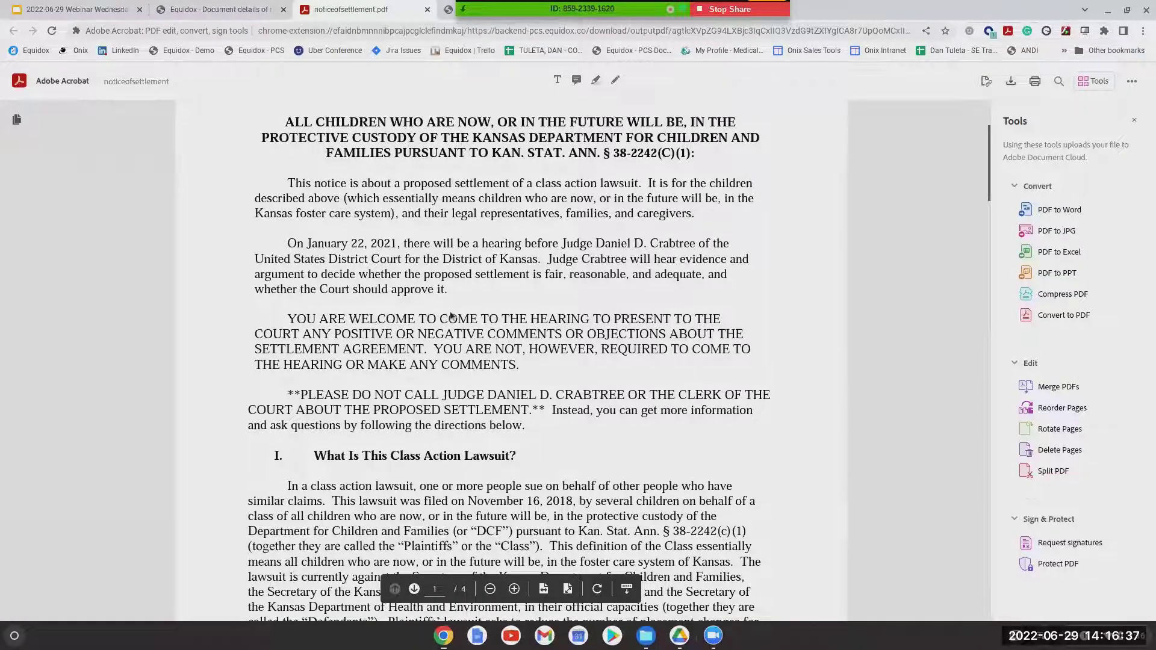
scroll(452, 316, "up", 2)
scroll(449, 333, "down", 5)
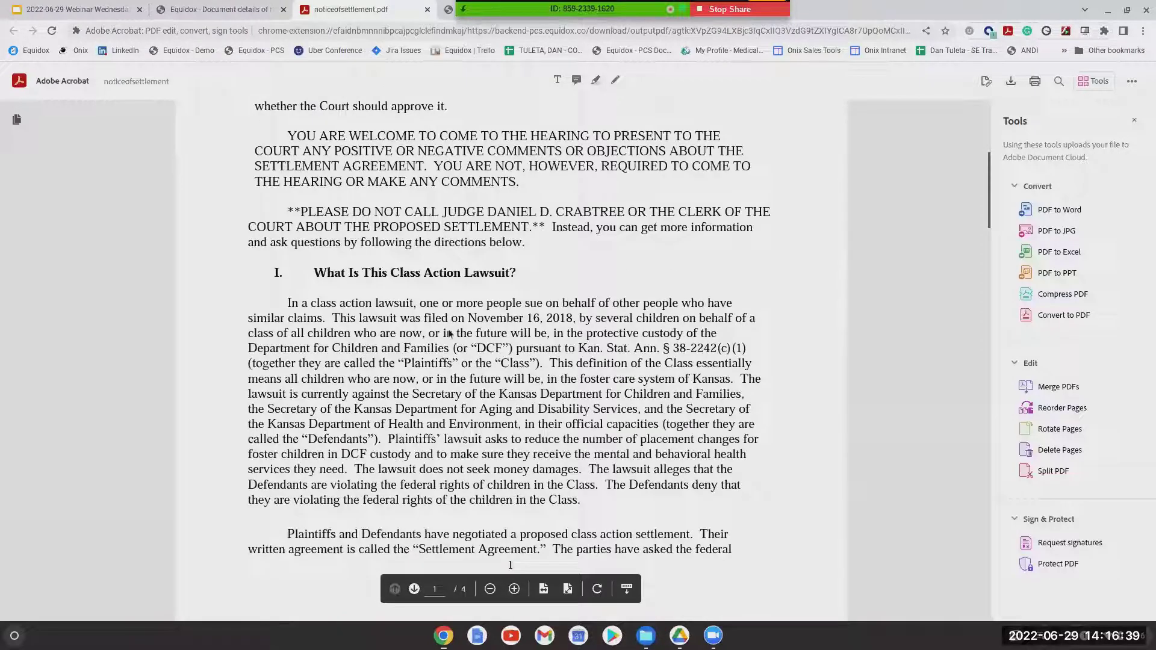
scroll(448, 333, "down", 20)
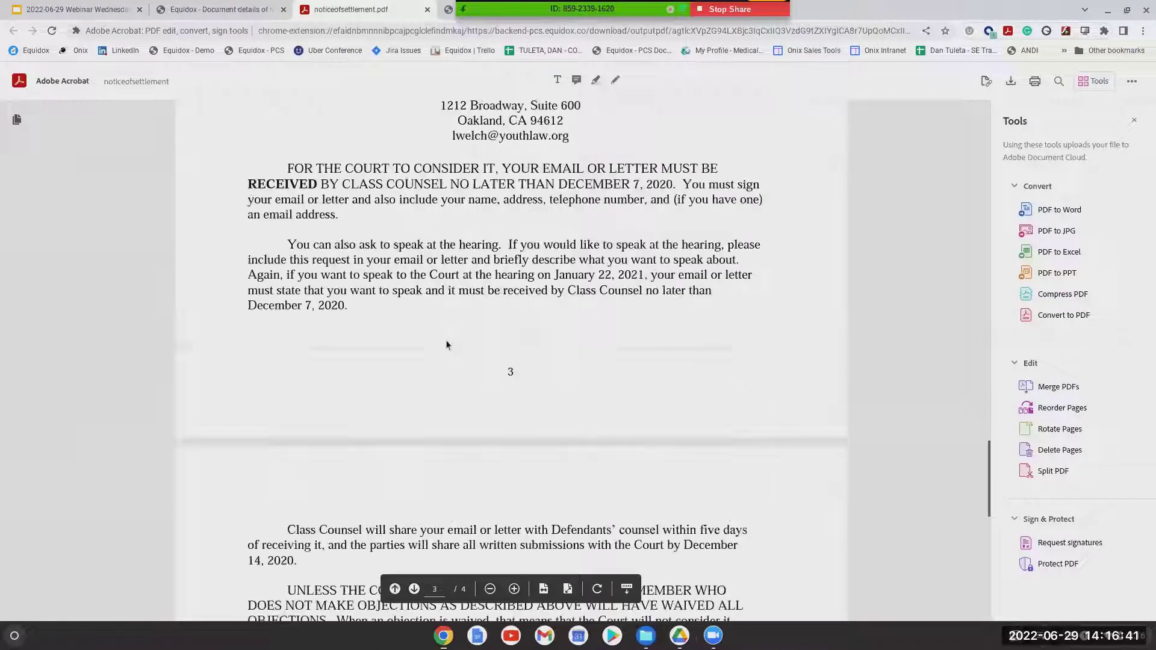
scroll(447, 344, "down", 7)
scroll(453, 357, "up", 6)
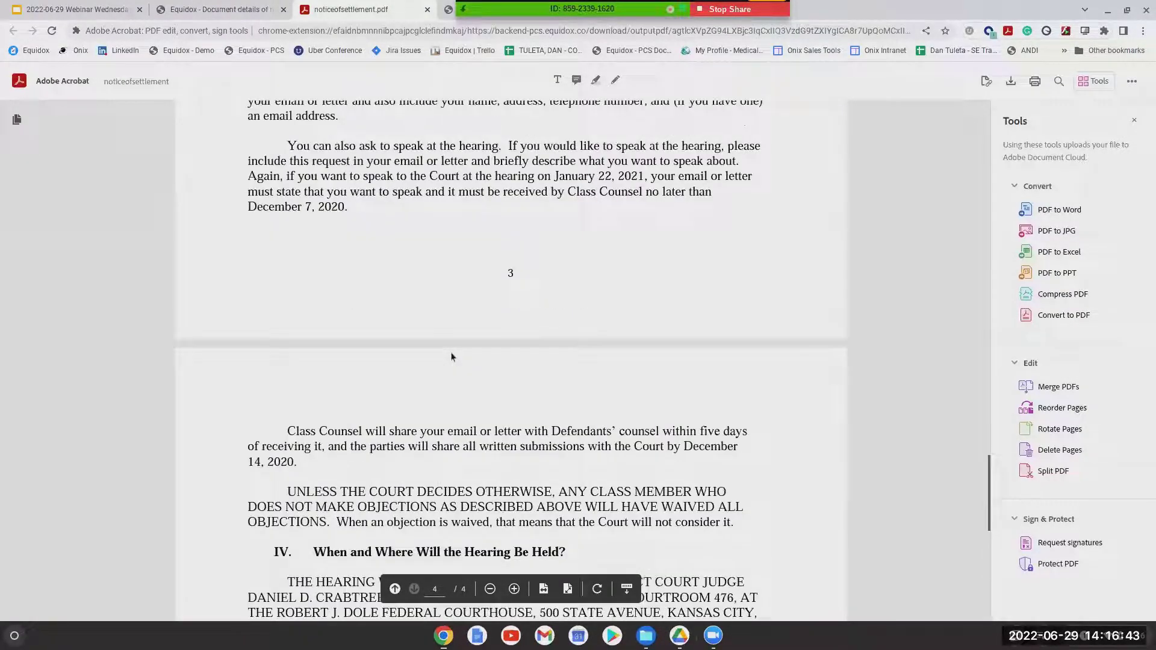
scroll(452, 357, "up", 20)
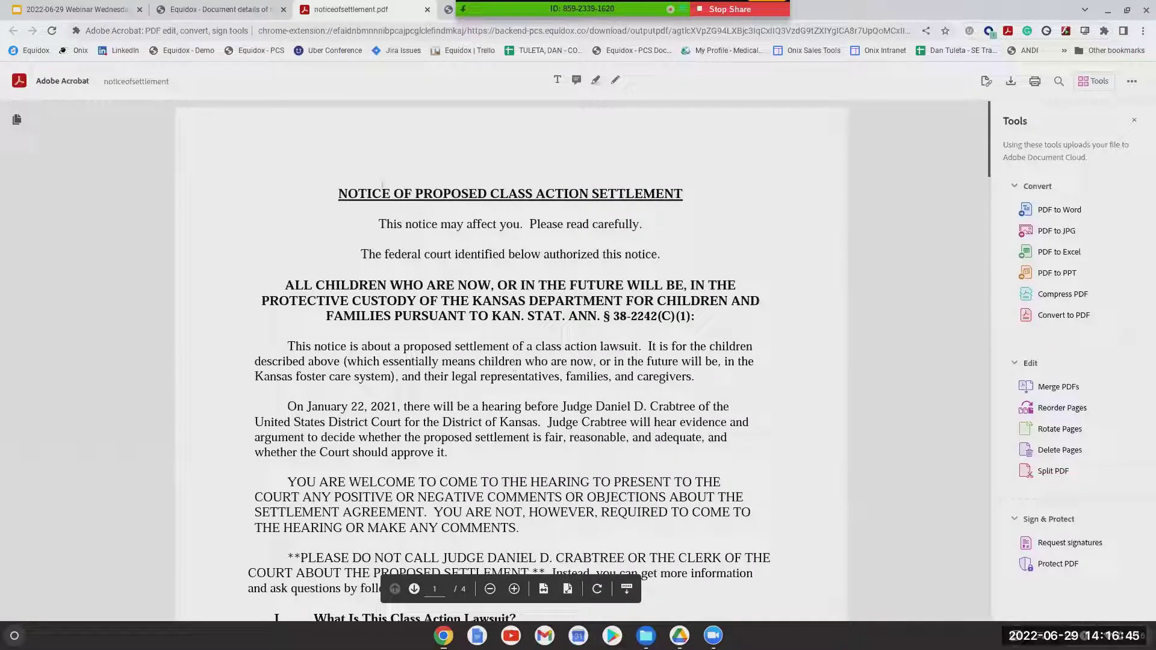
left_click(427, 11)
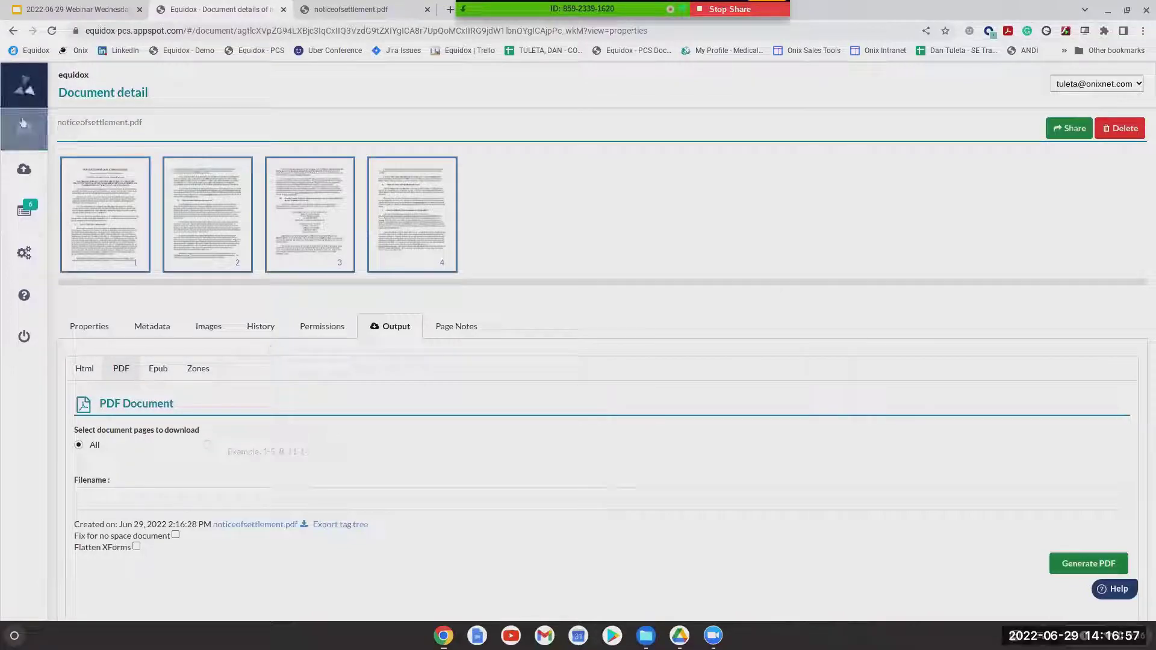
Open page 6 of finalnarrowcostanalysis.pdf from the documents list in the page editor.
left_click(43, 133)
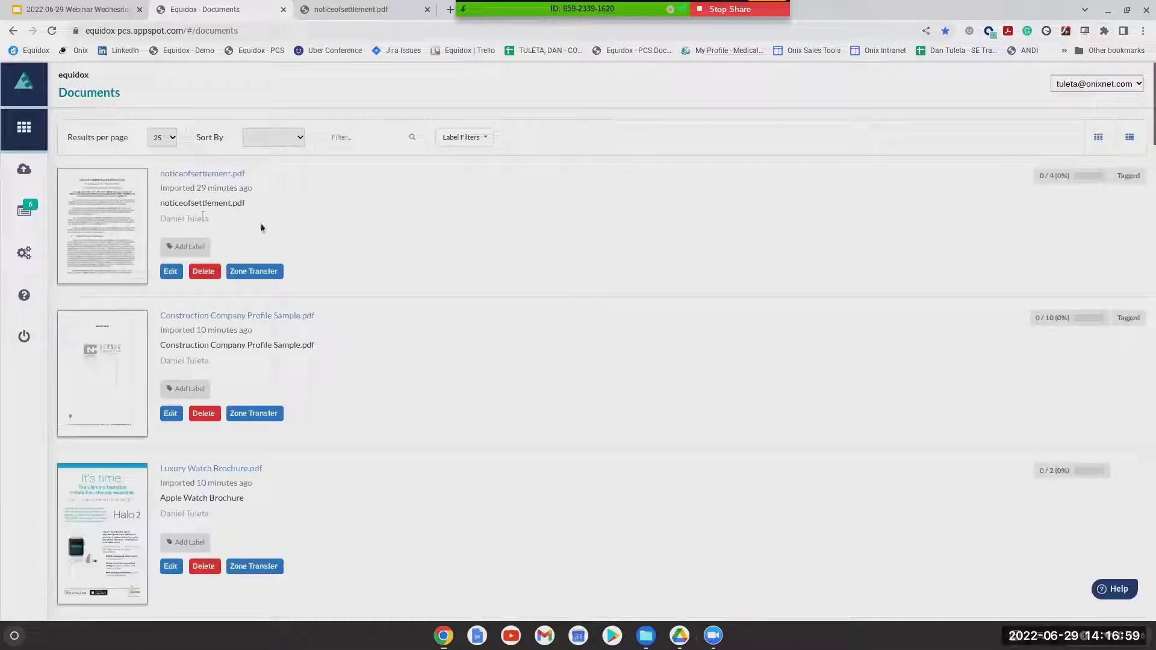
scroll(402, 348, "down", 4)
scroll(402, 351, "down", 8)
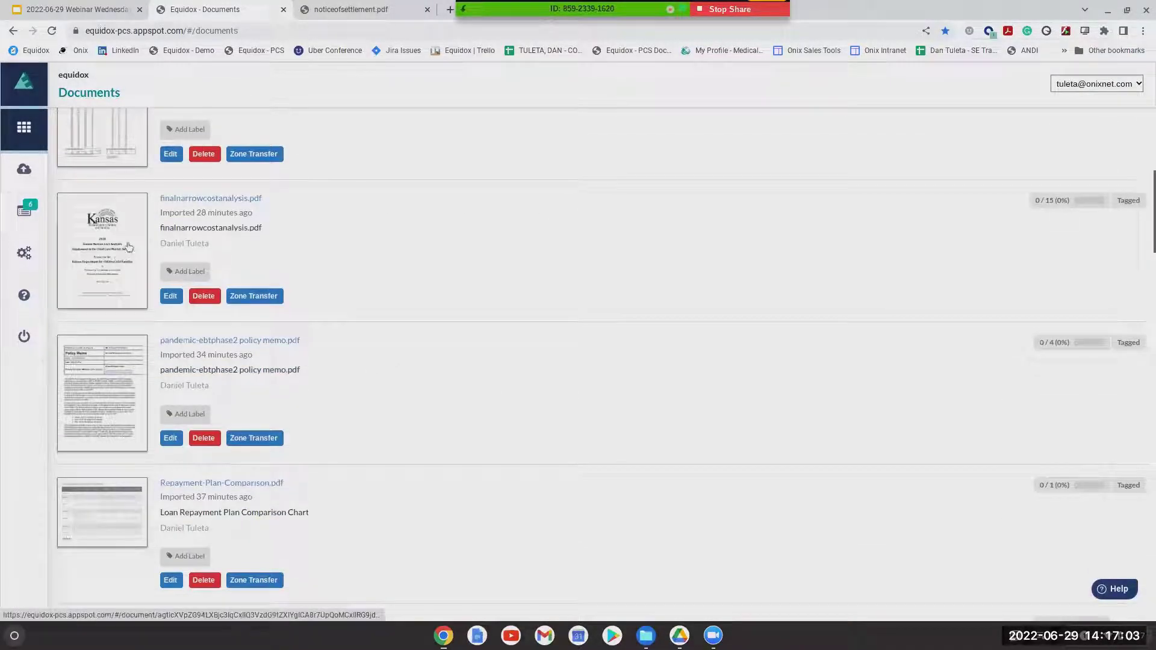
left_click(129, 247)
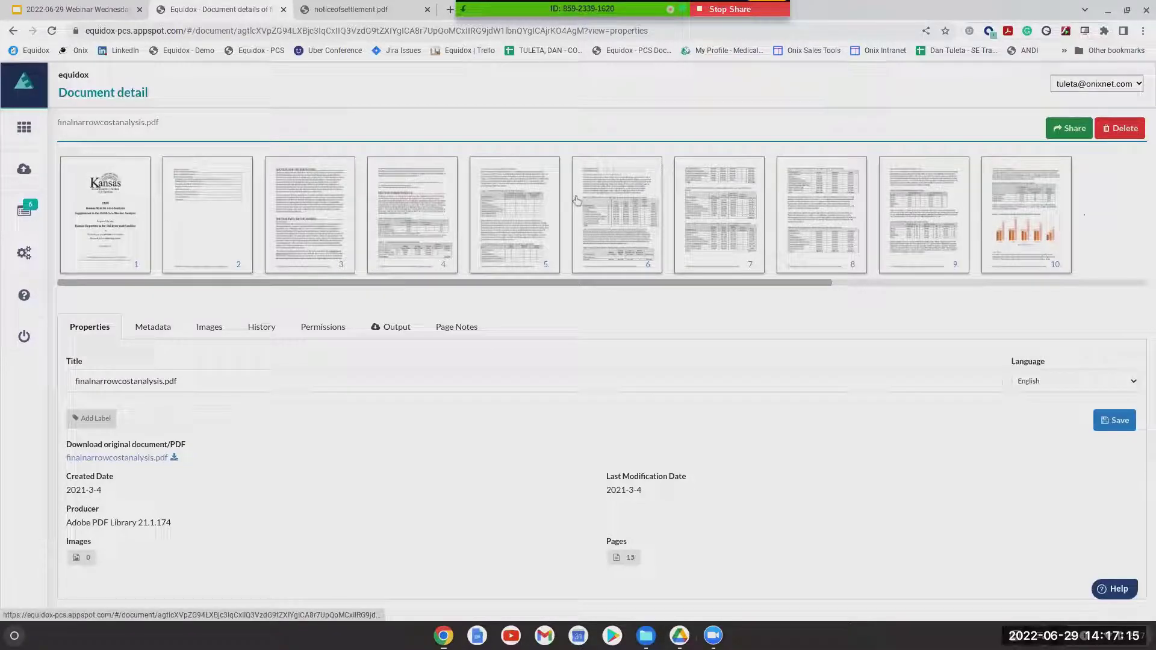
left_click(636, 215)
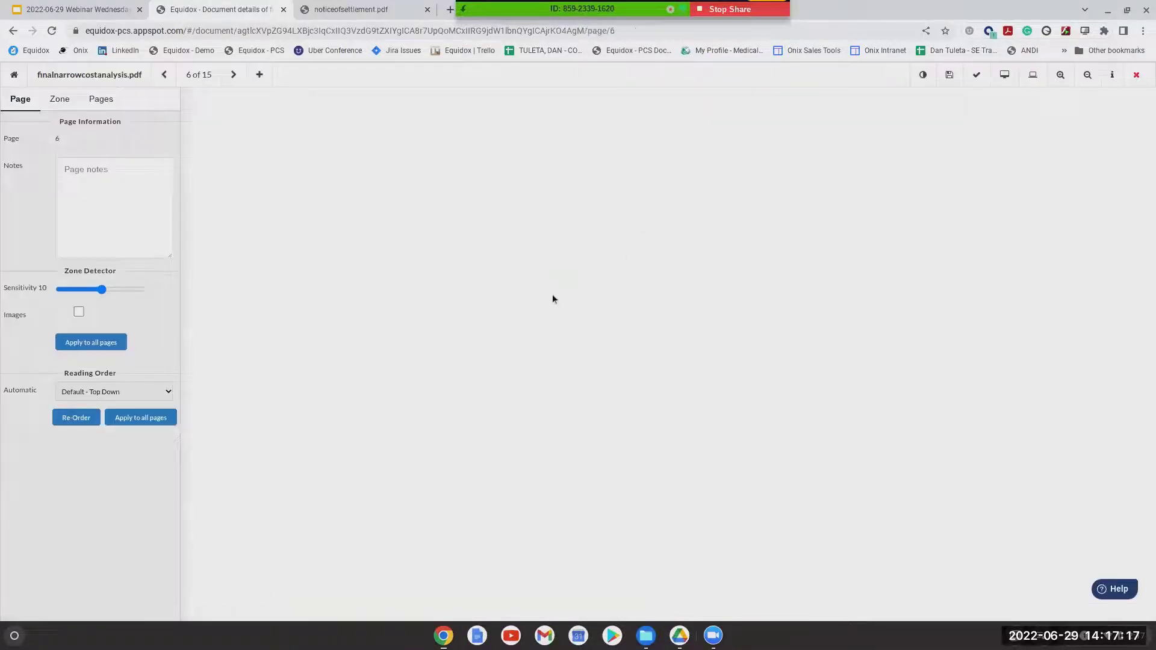
Set the zone detector sensitivity to 4 on page 6, where Tables 5 and 6 are.
scroll(588, 340, "down", 3)
scroll(590, 350, "down", 2)
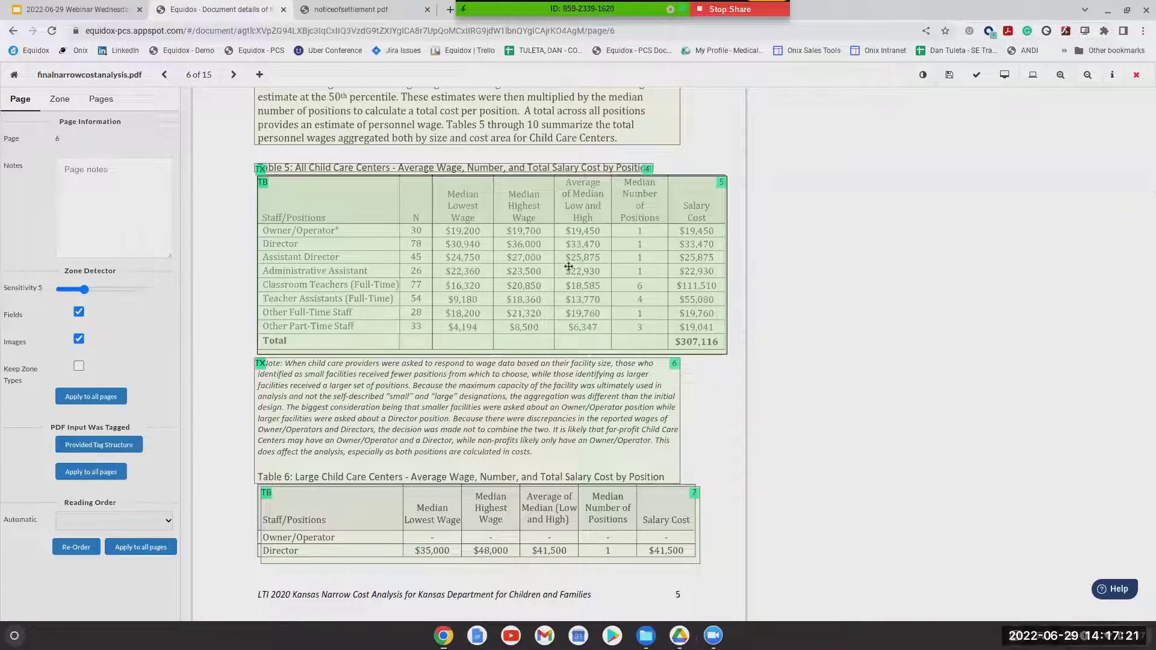
scroll(572, 243, "down", 1)
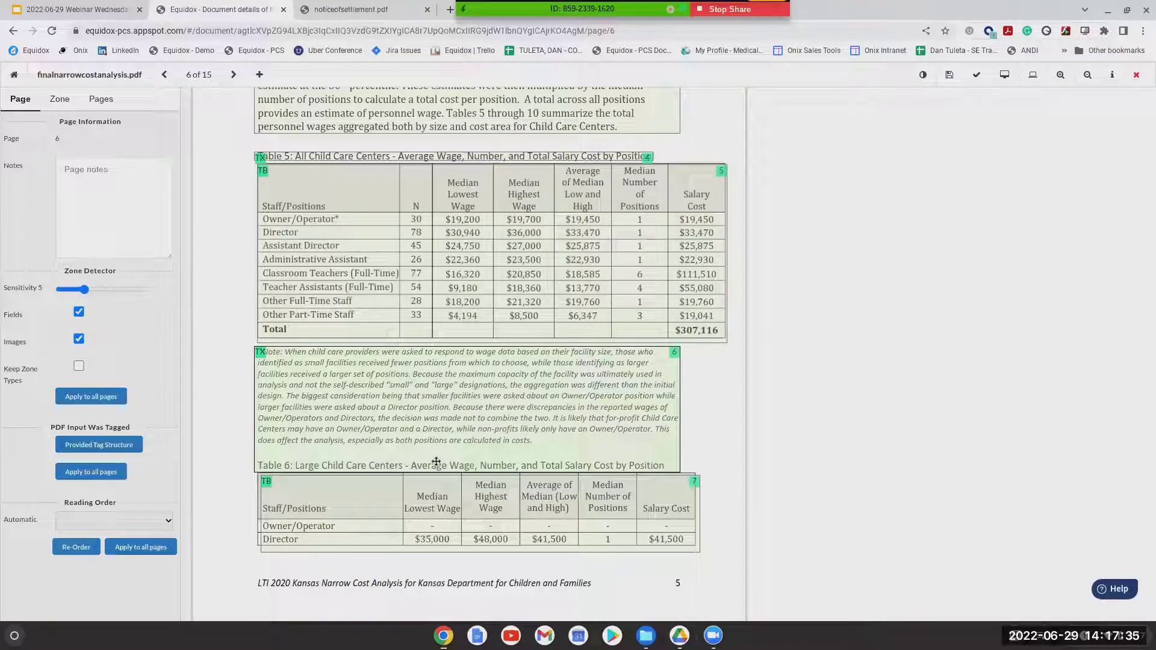
left_click(89, 291)
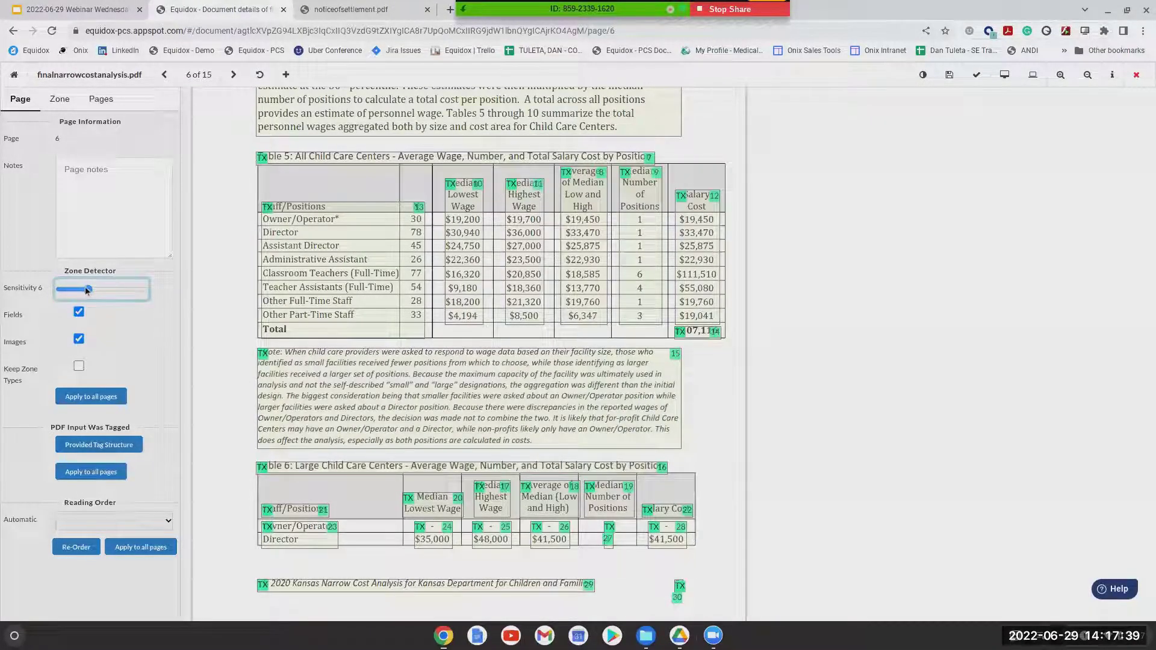
left_click(86, 290)
left_click(82, 290)
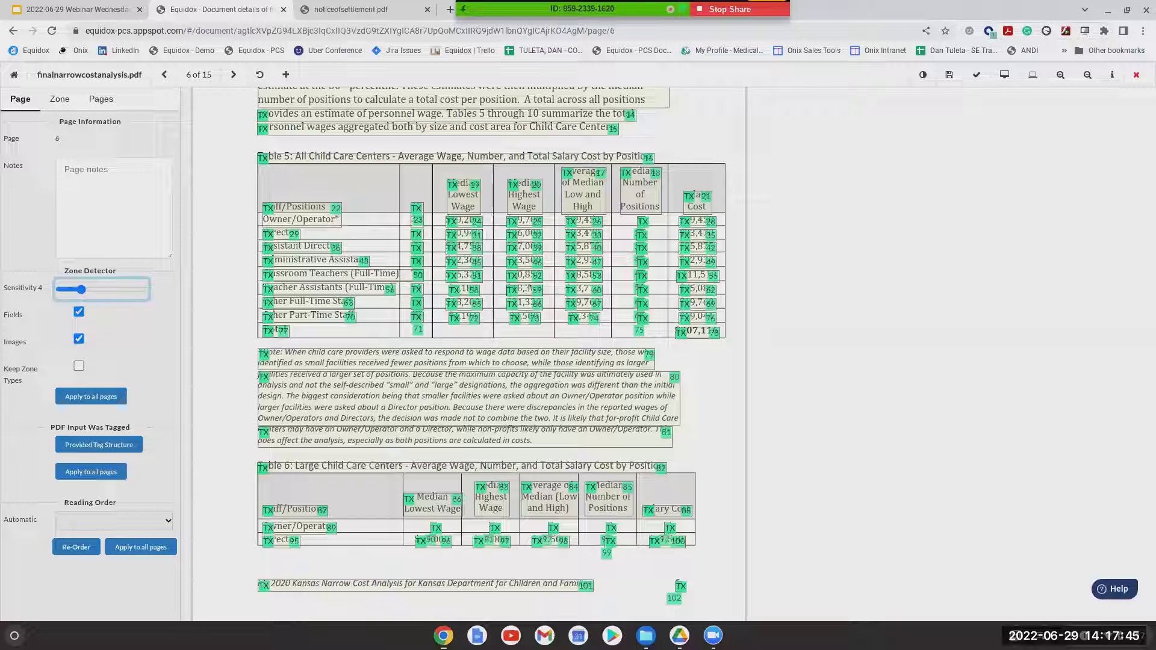
Preview page 6 to check how the Table 5 data reads as plain text zones, highlighting several rows, and return to the page editor.
left_click(1004, 75)
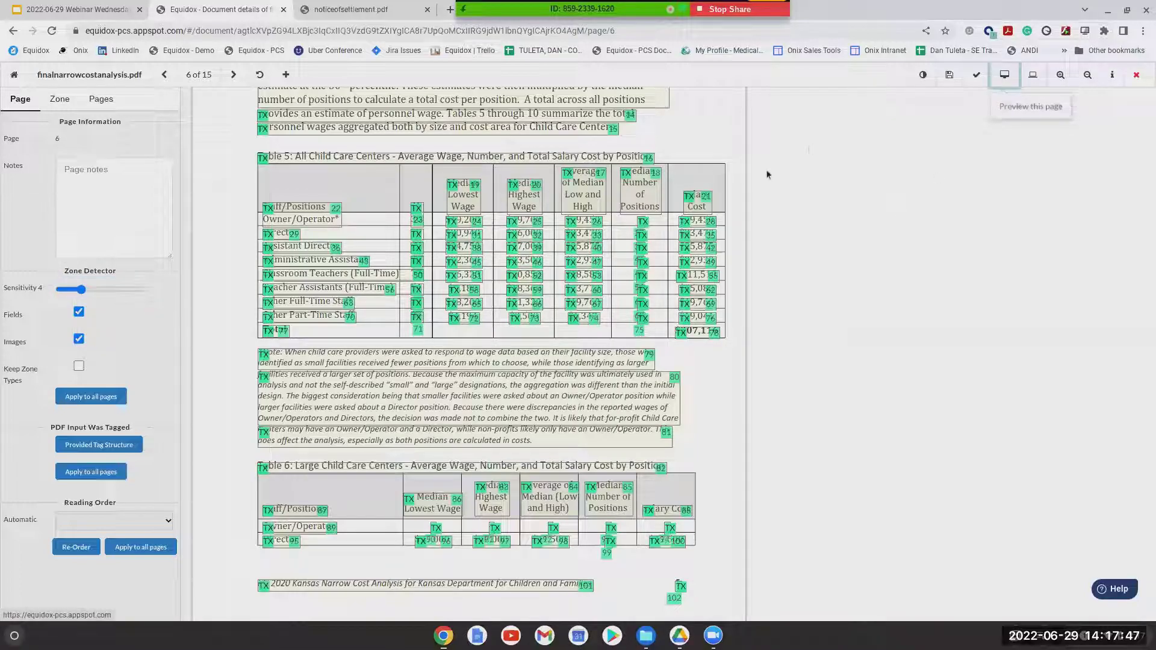
scroll(409, 346, "down", 7)
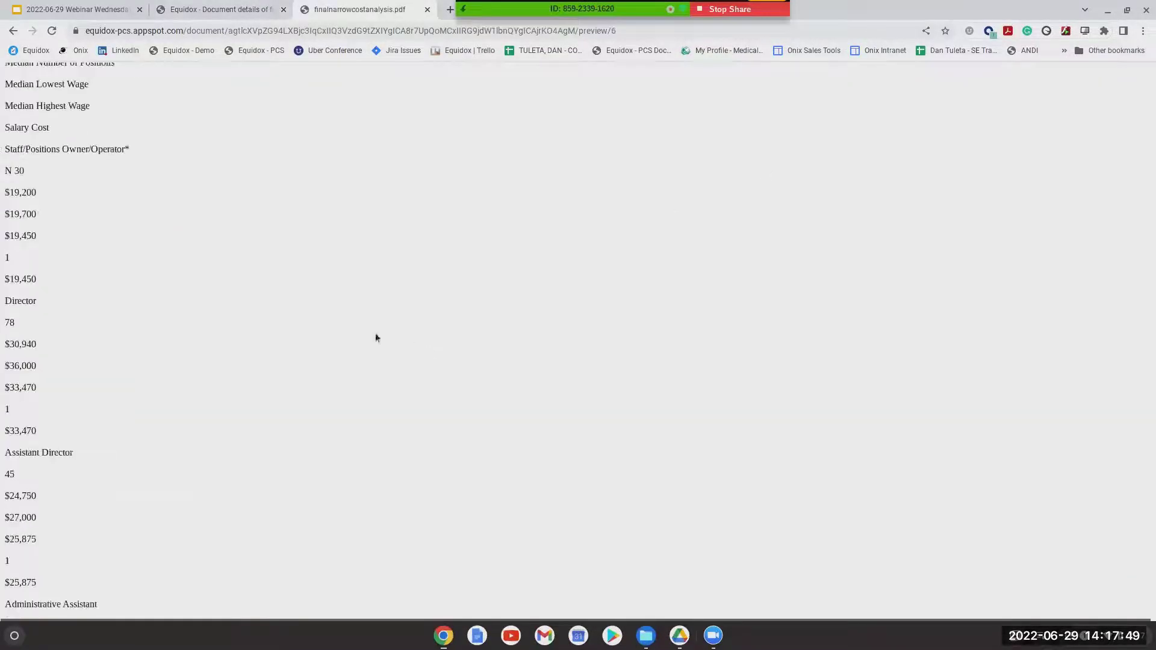
left_click_drag(12, 173, 121, 566)
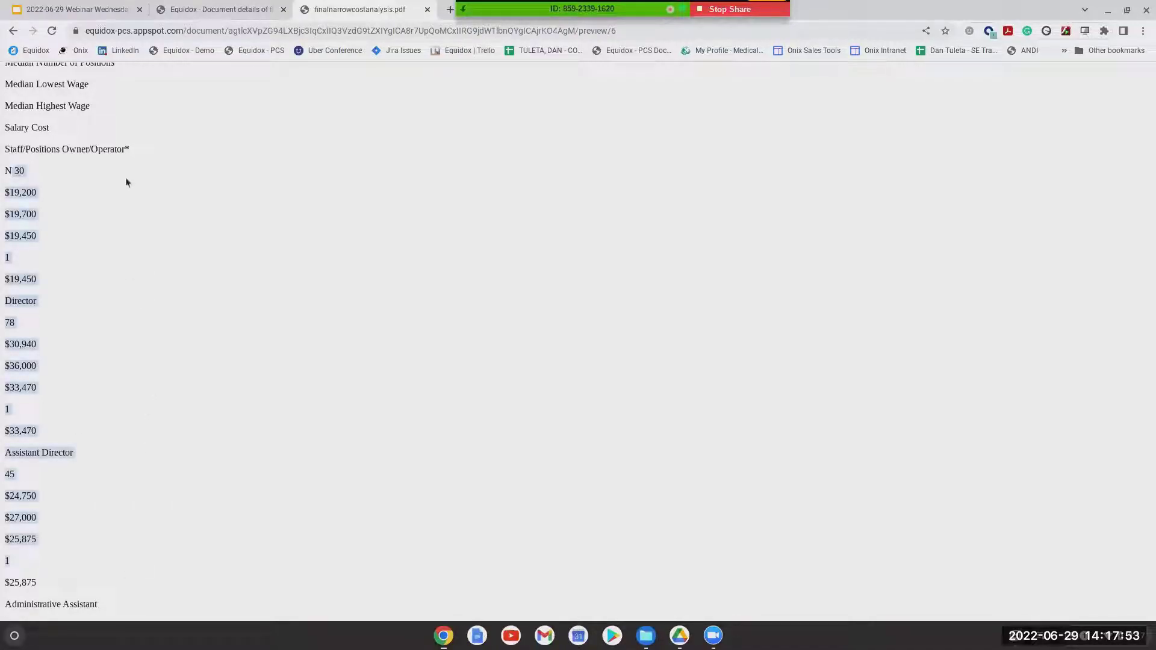
left_click(178, 16)
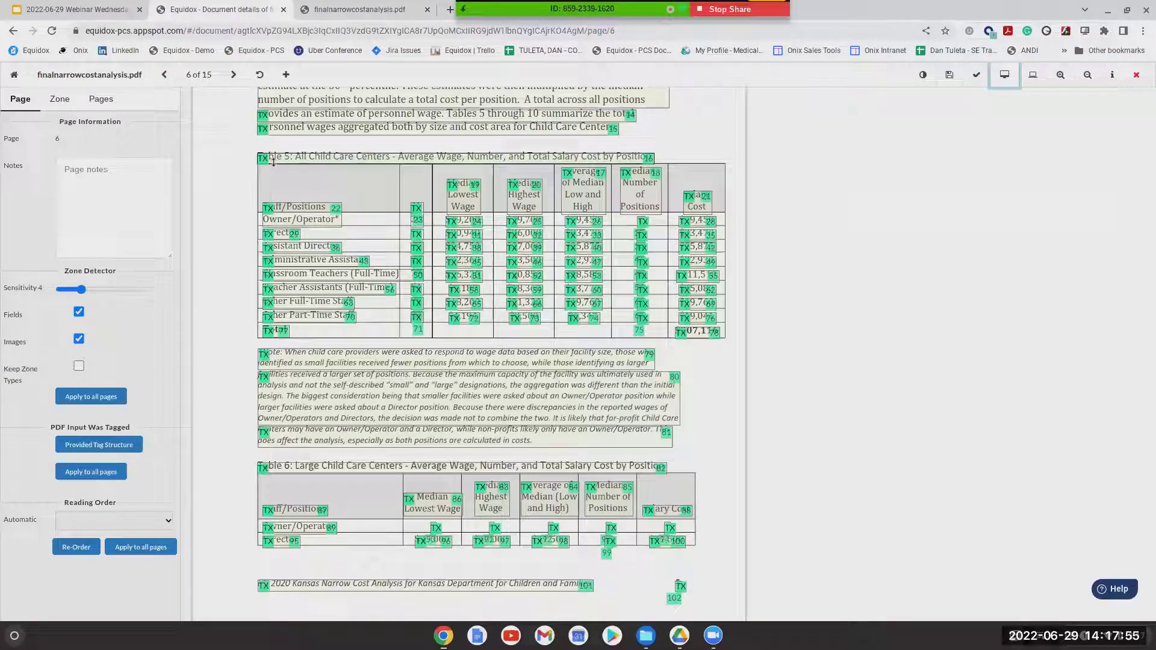
Move the Table 5 title zone up slightly, and draw a Table zone about 518 by 193 over the whole grid beneath it.
left_click(272, 158)
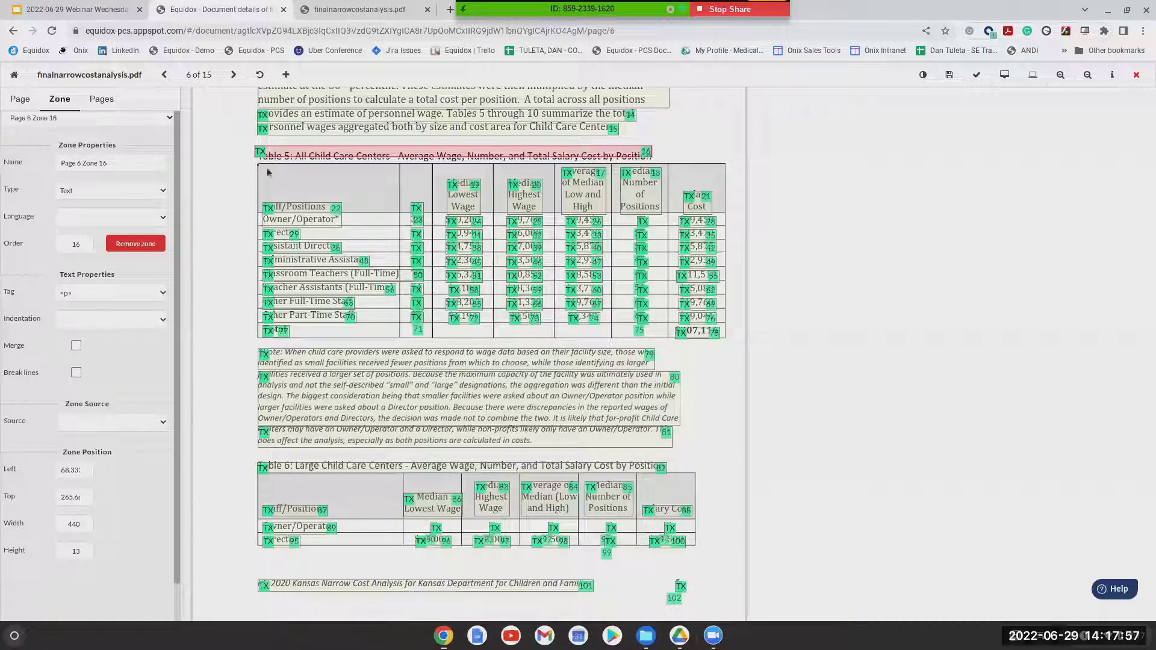
mouse_move(258, 164)
left_mouse_down()
mouse_move(602, 262)
mouse_move(708, 316)
mouse_move(726, 341)
left_mouse_up()
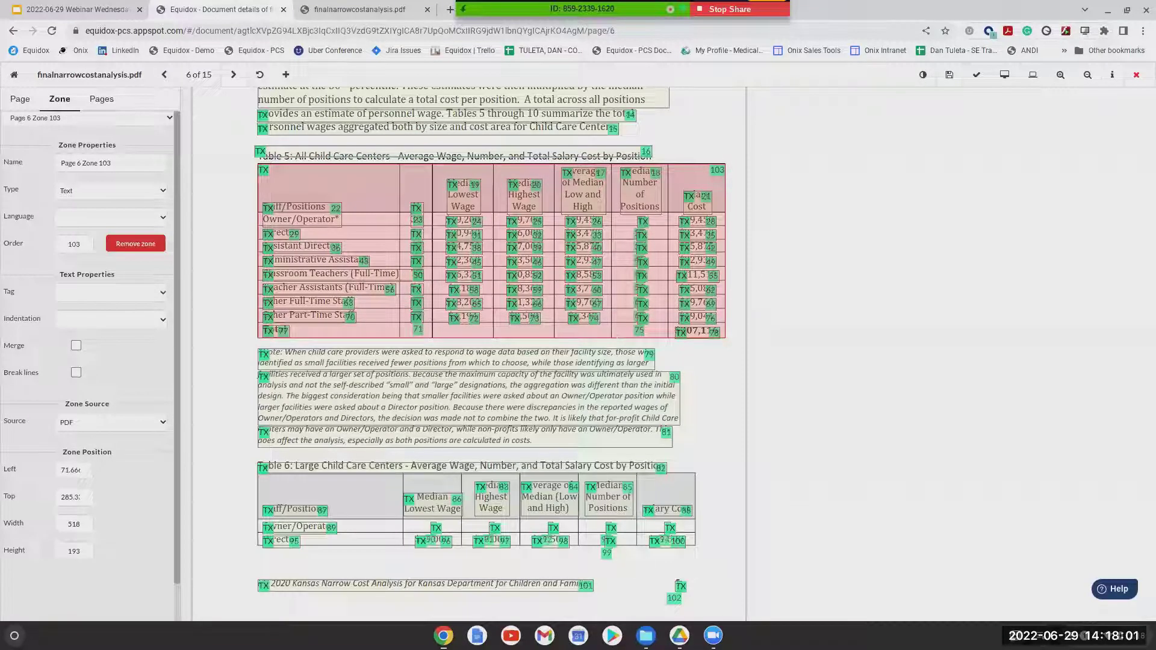
left_click(111, 205)
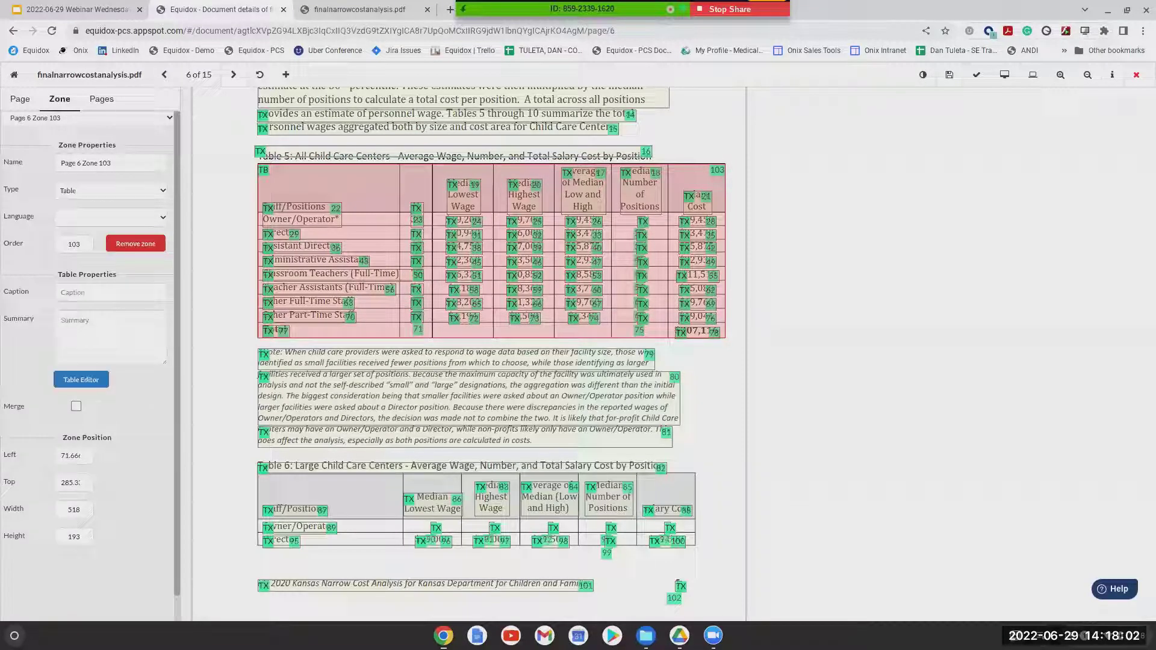
left_click(114, 196)
left_click(114, 196)
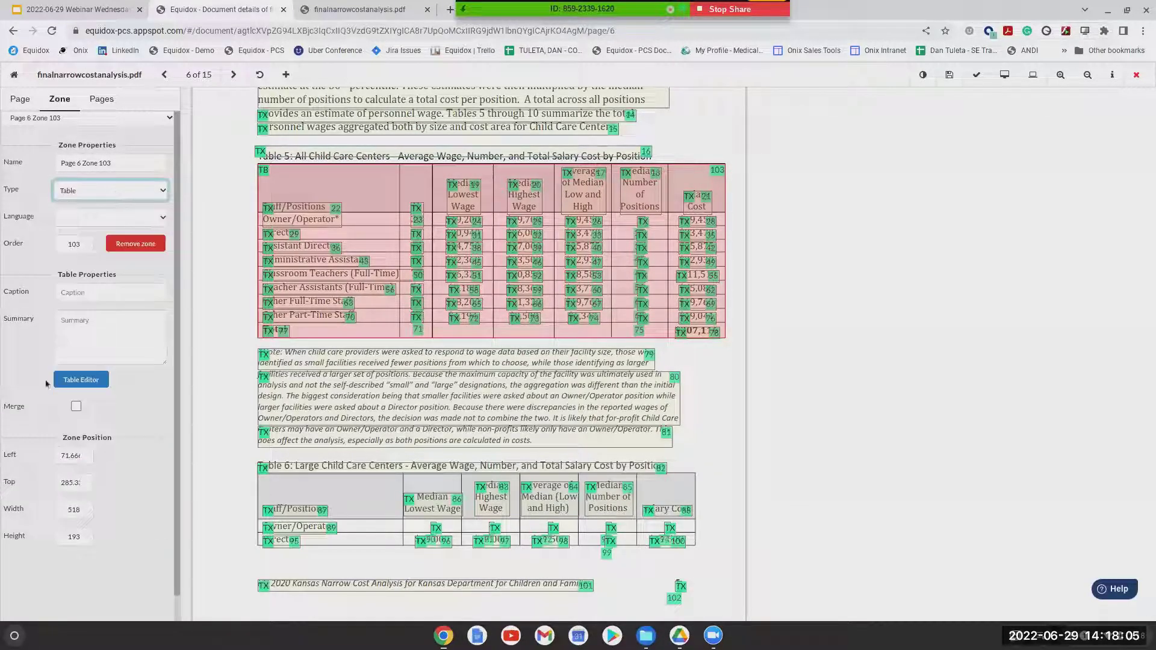
Set the table detector to Columns 3 and Rows 2 for the new zone in the Table Editor, and compare the grid with the page preview.
left_click(82, 385)
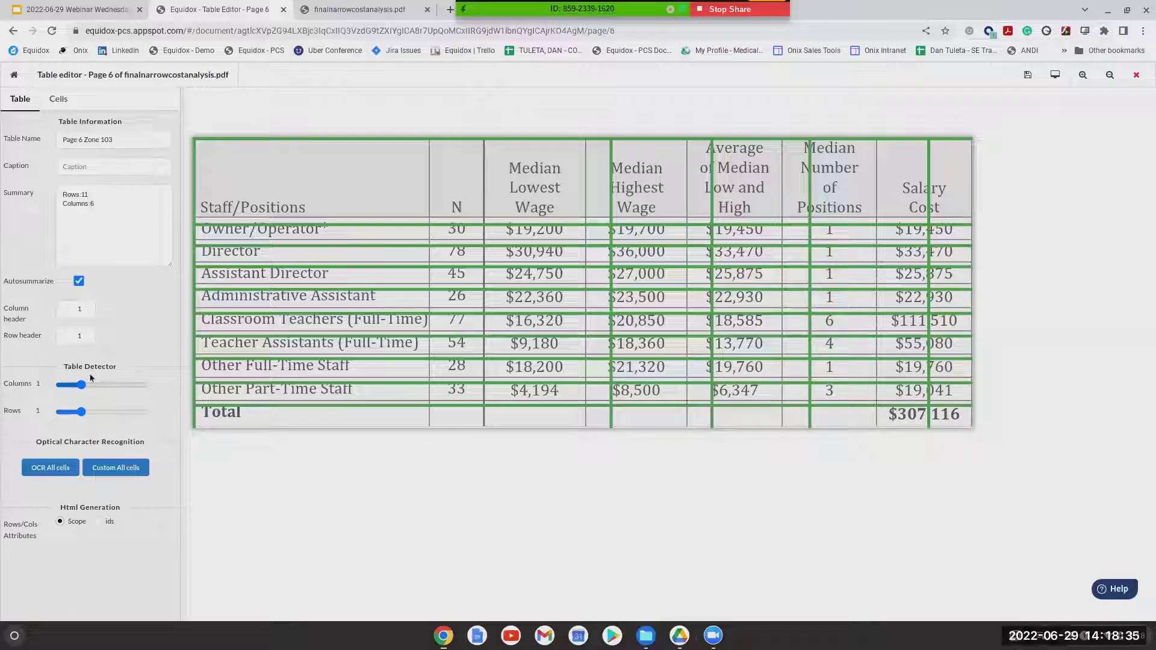
left_click_drag(82, 385, 108, 395)
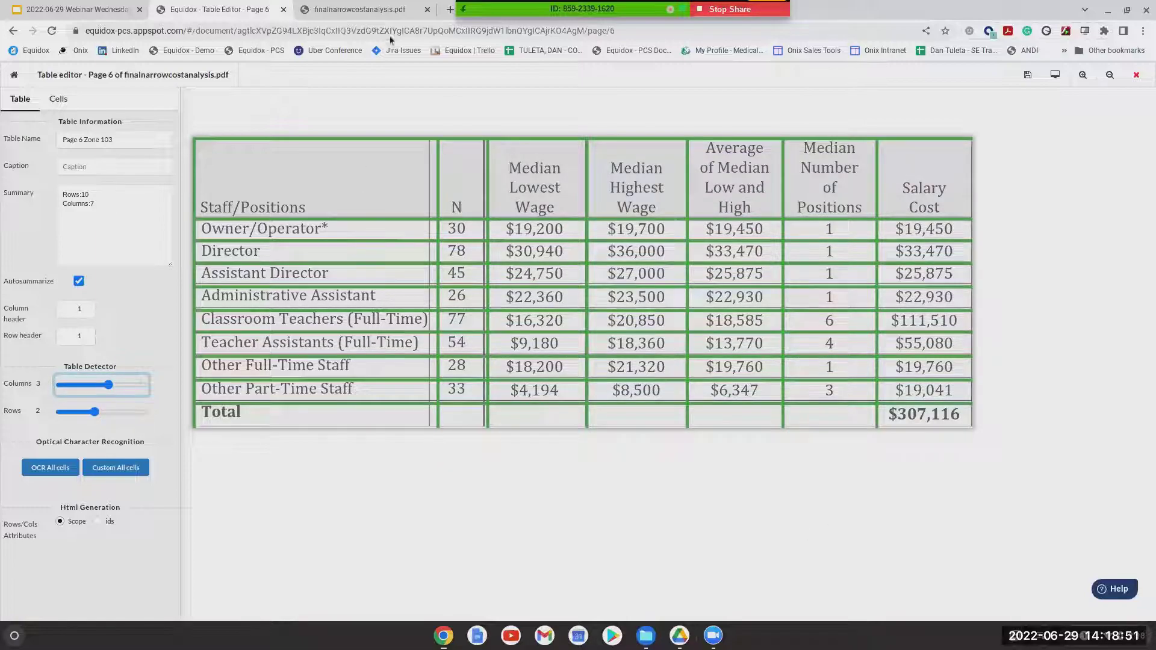
left_click(369, 14)
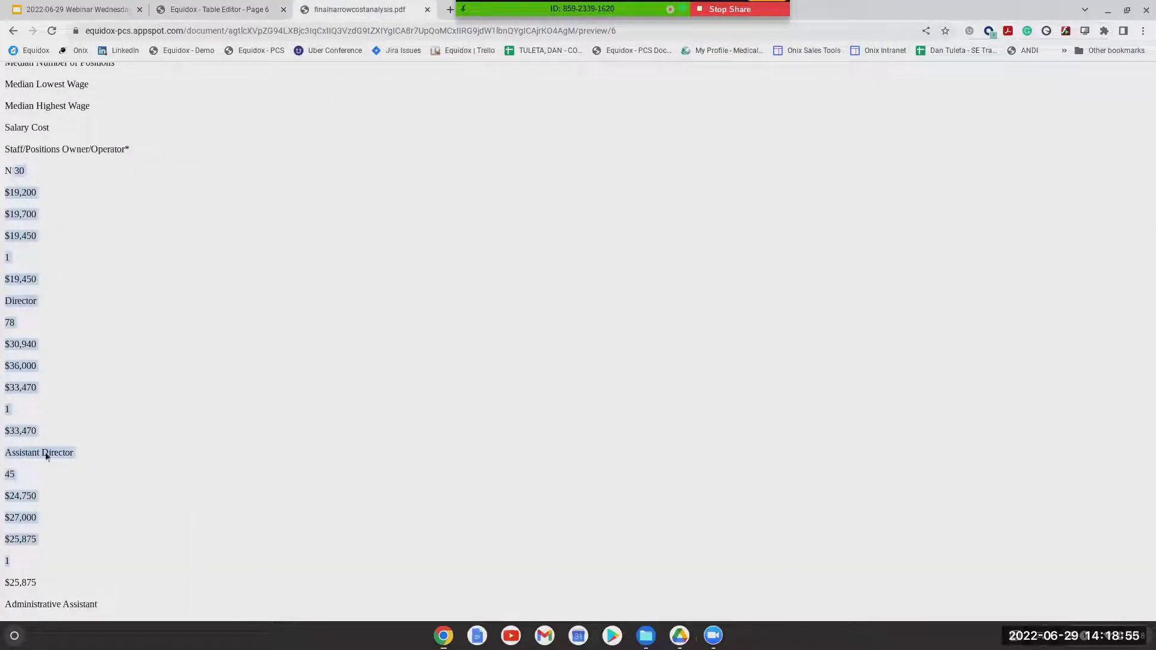
left_click(217, 9)
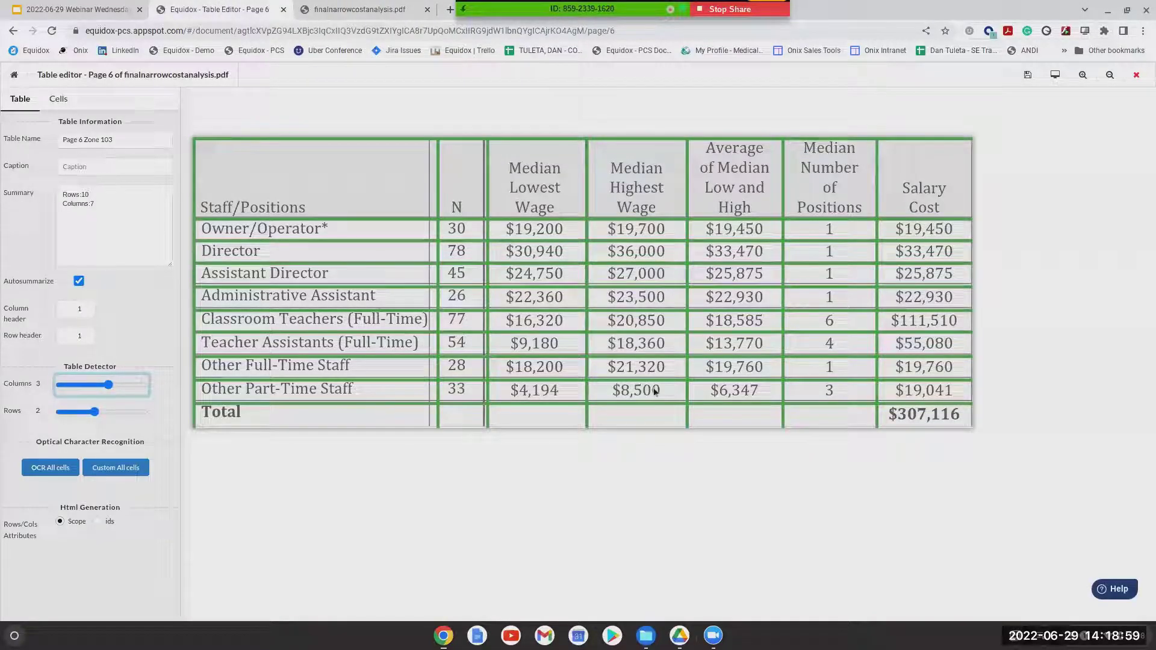
Preview the Table 5 grid as a tagged table, highlight its cells, and compare it with the grid in the Table Editor.
left_click(1056, 78)
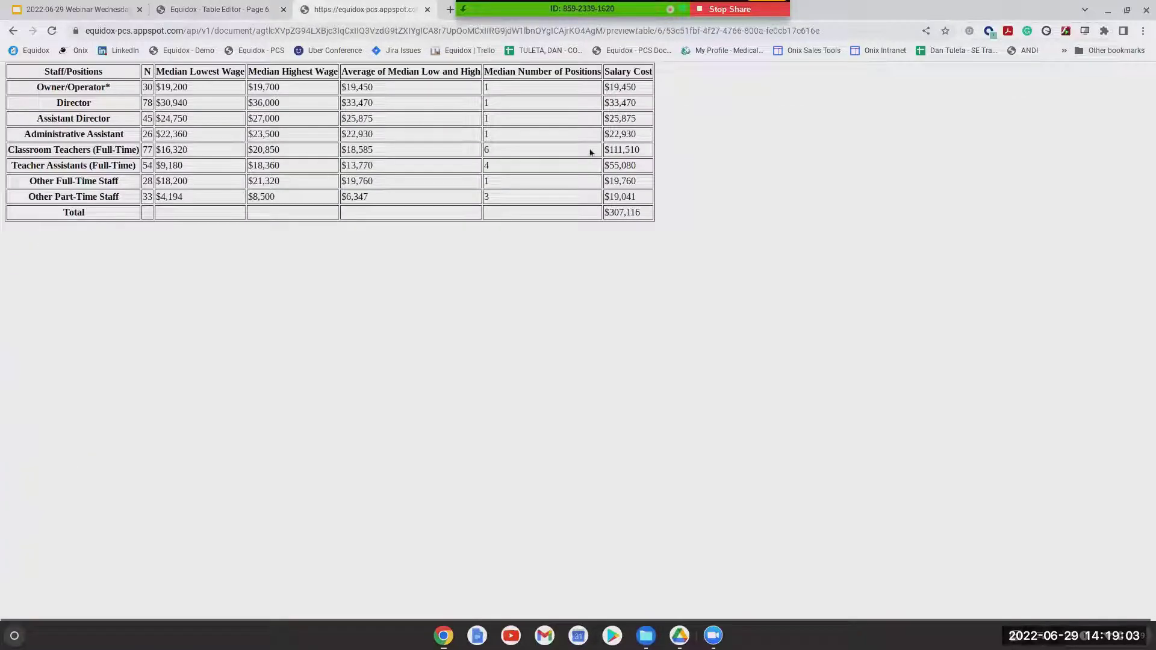
left_click_drag(43, 71, 657, 226)
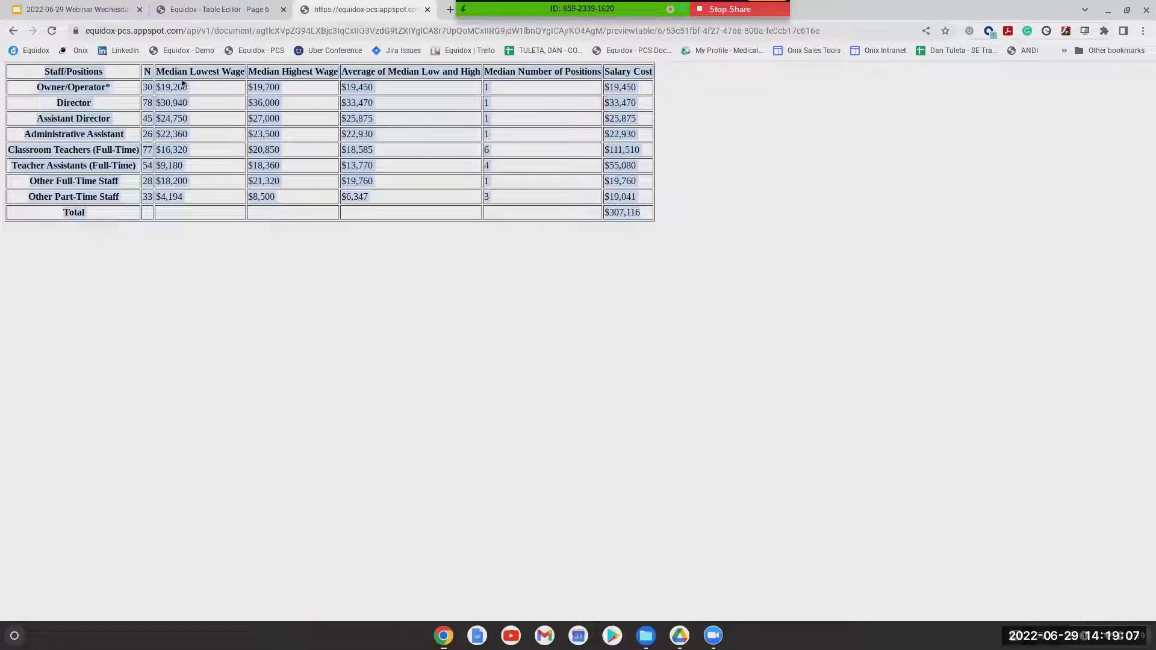
left_click(292, 154)
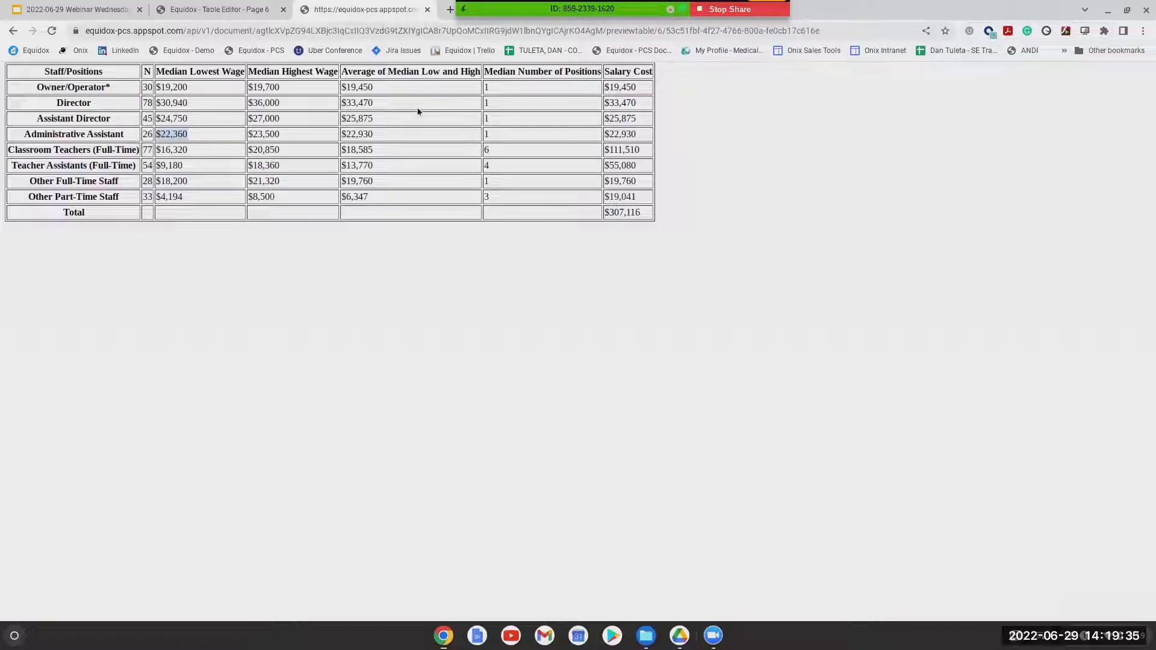
left_click(253, 12)
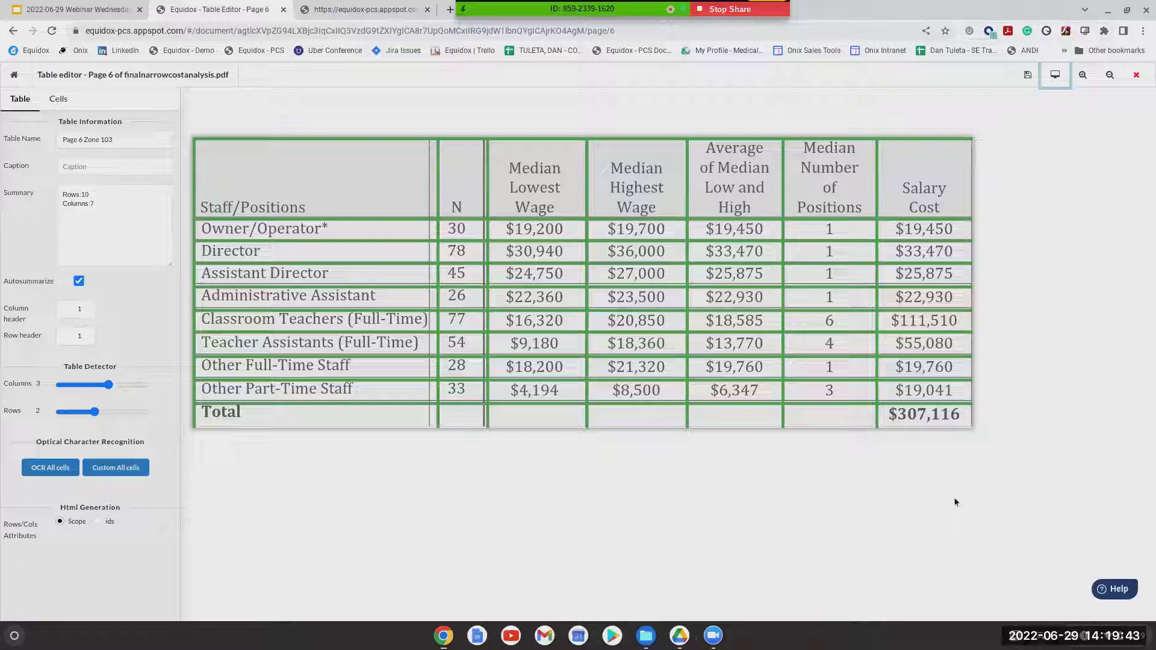
left_click(377, 13)
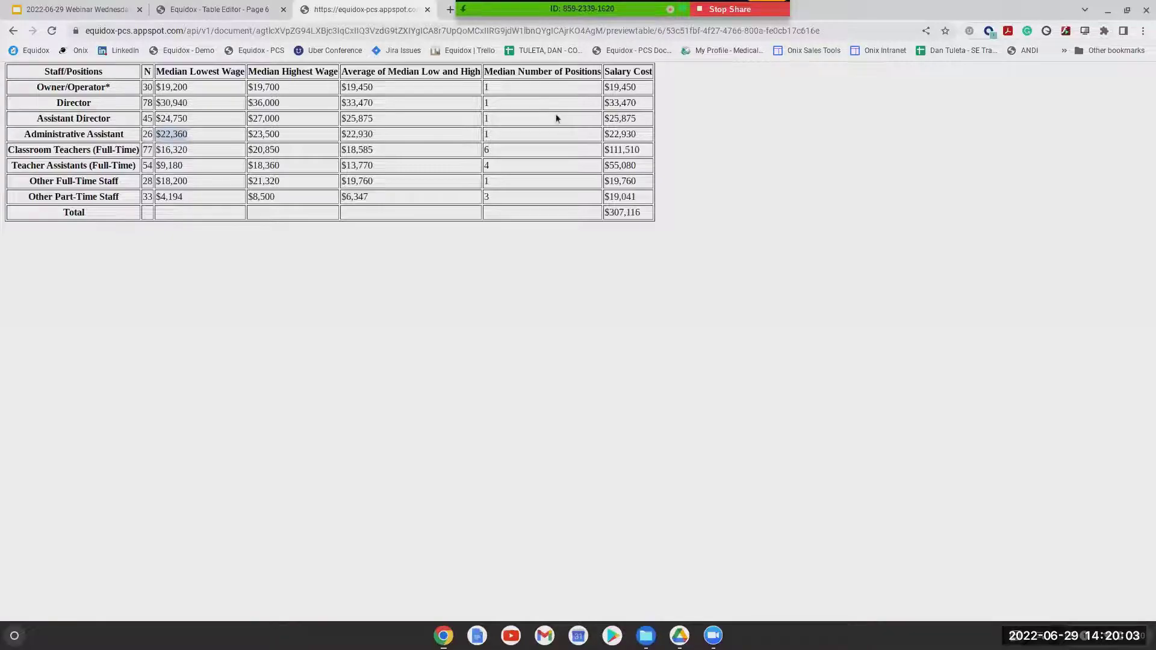
left_click(249, 17)
Save the Table 5 grid and close both the Table Editor and the page editor of finalnarrowcostanalysis.pdf.
left_click(1027, 75)
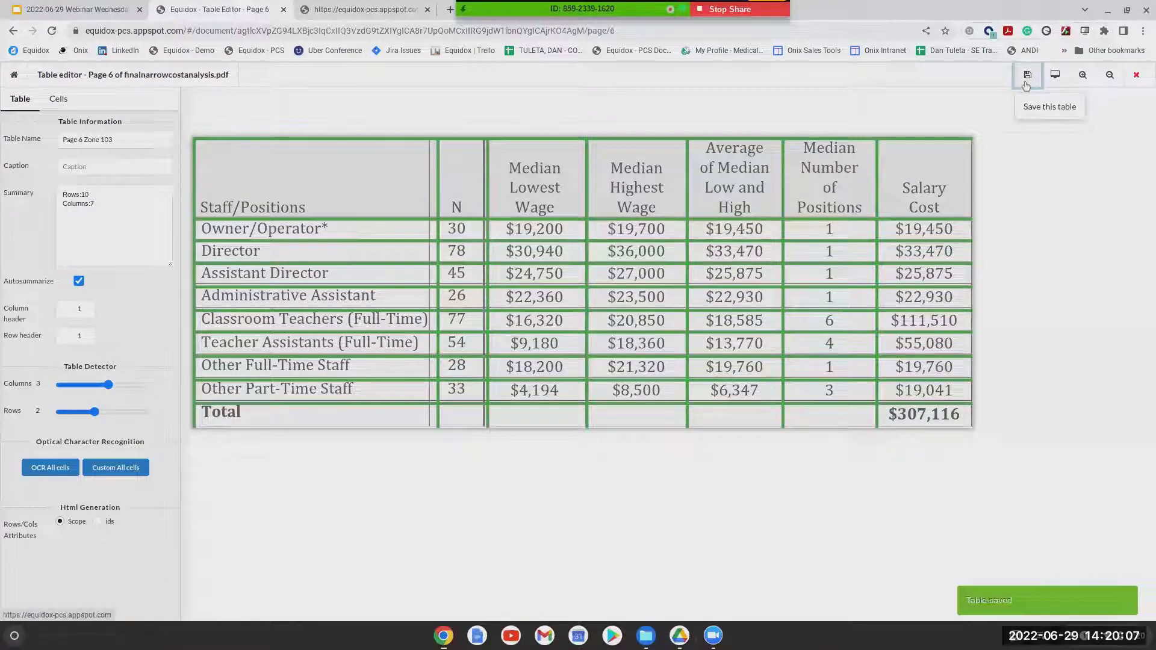
left_click(1135, 74)
scroll(782, 344, "down", 3)
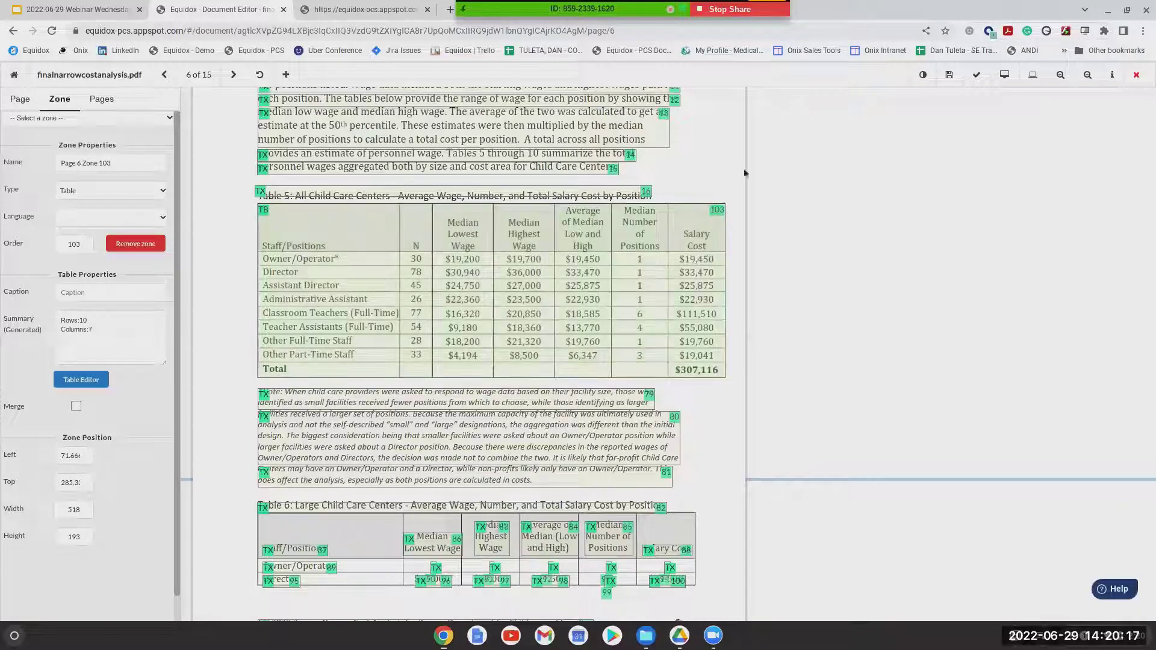
left_click(1136, 76)
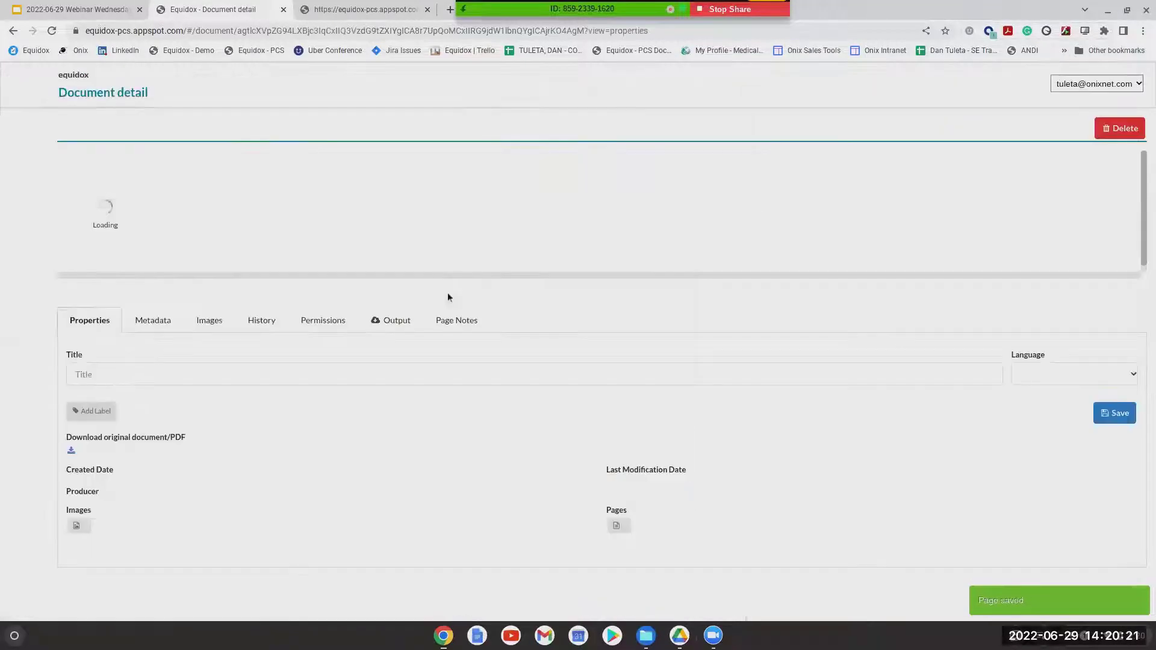
Find table_run165.pdf in the documents list and open its page 1 for editing.
left_click(23, 128)
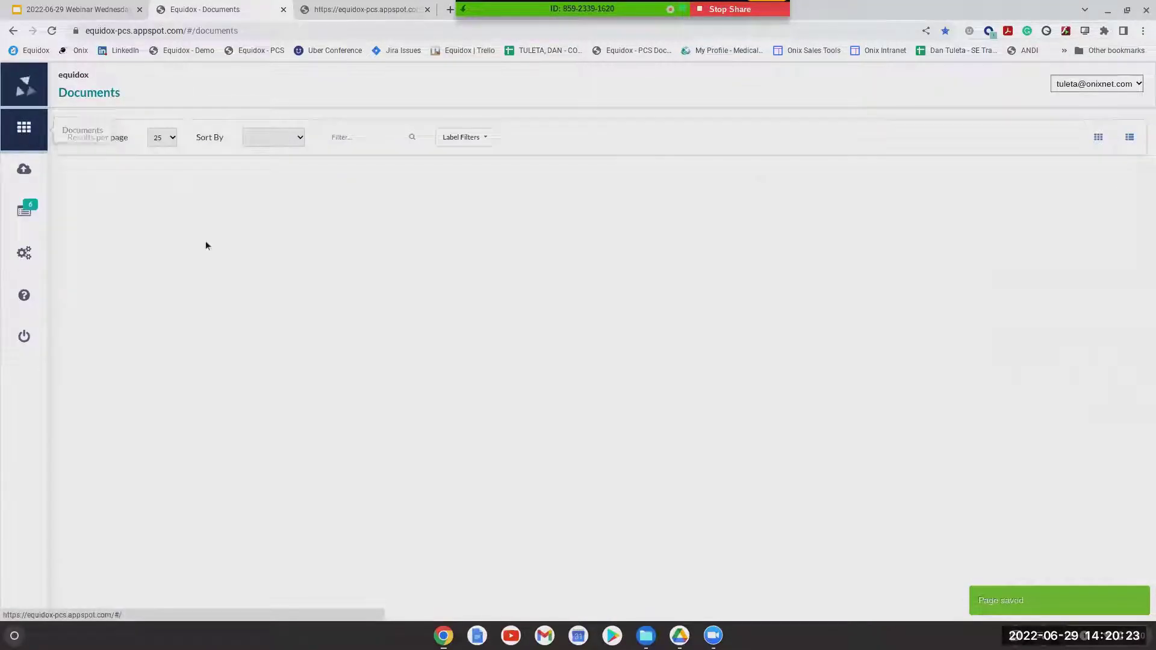
scroll(232, 289, "down", 10)
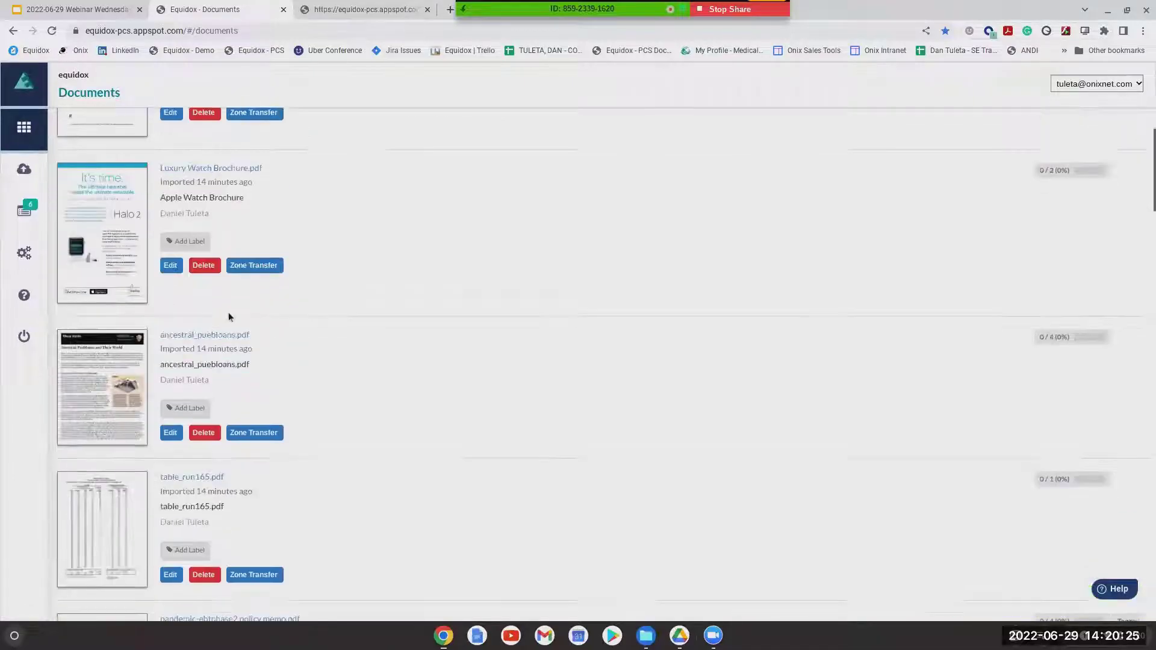
left_click(199, 253)
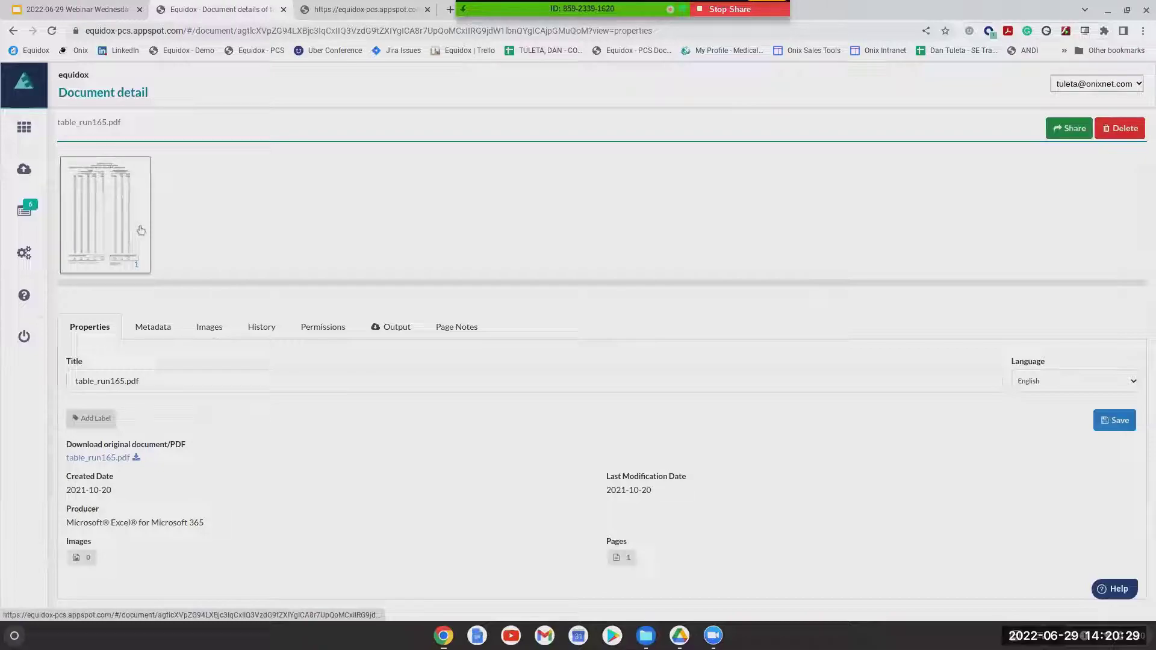
left_click(141, 231)
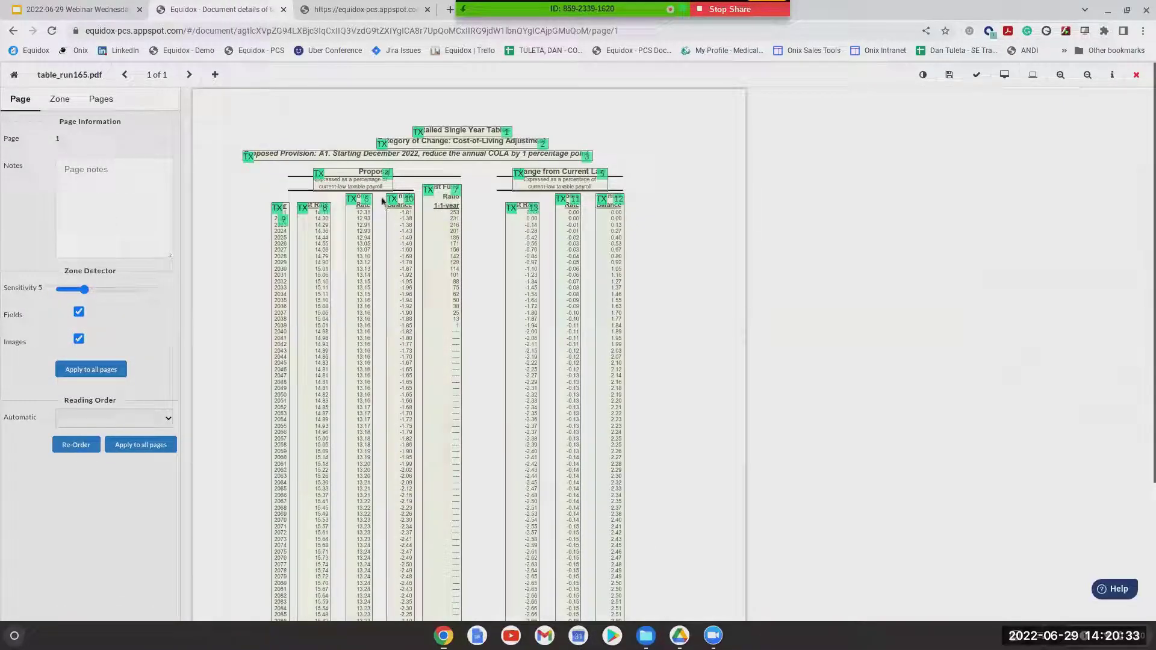
Draw a new zone about 221 by 579 around the whole Proposal table, from its heading down to the 2096 row.
left_click(1063, 75)
left_click(1062, 74)
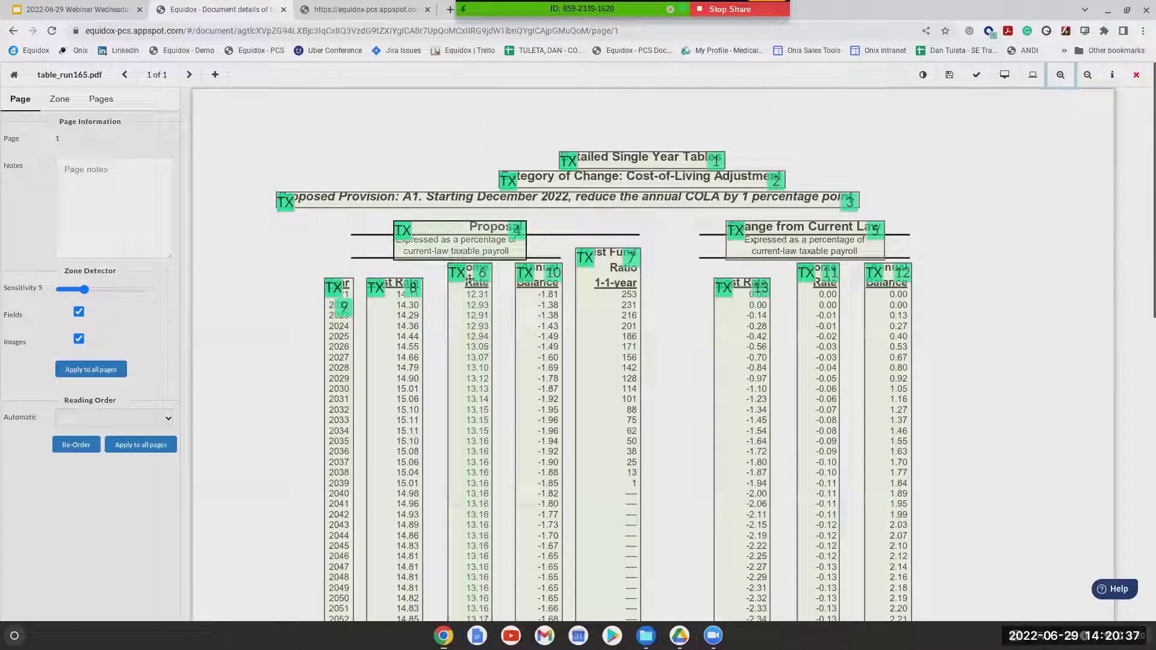
scroll(469, 278, "down", 1)
left_click(465, 225)
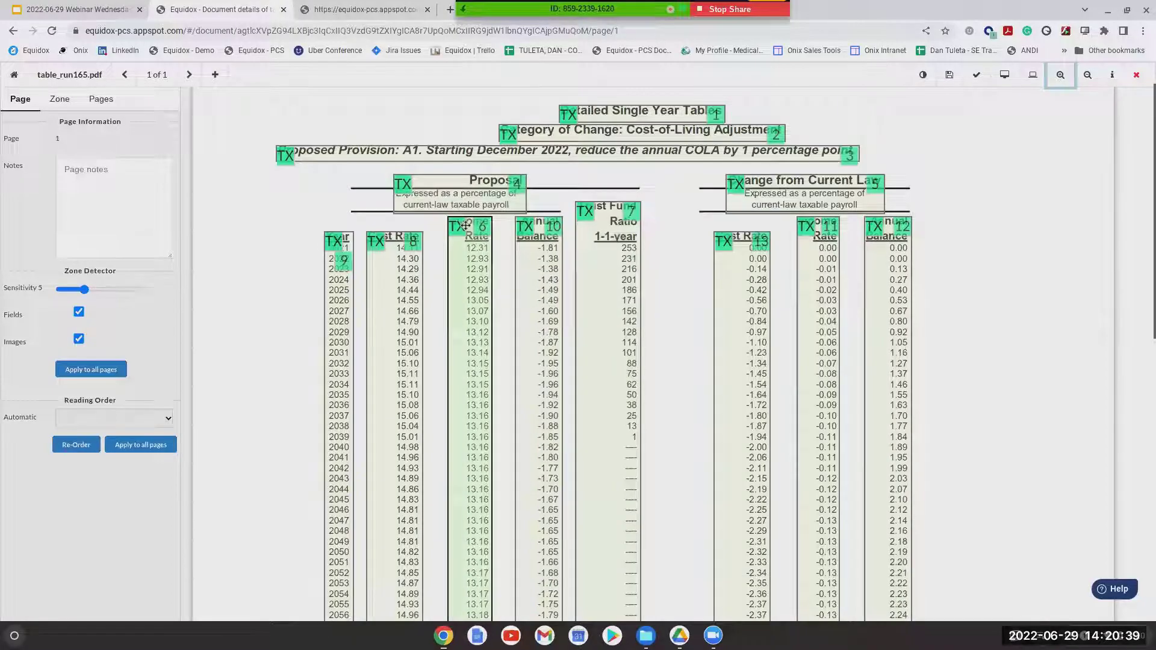
scroll(465, 225, "down", 10)
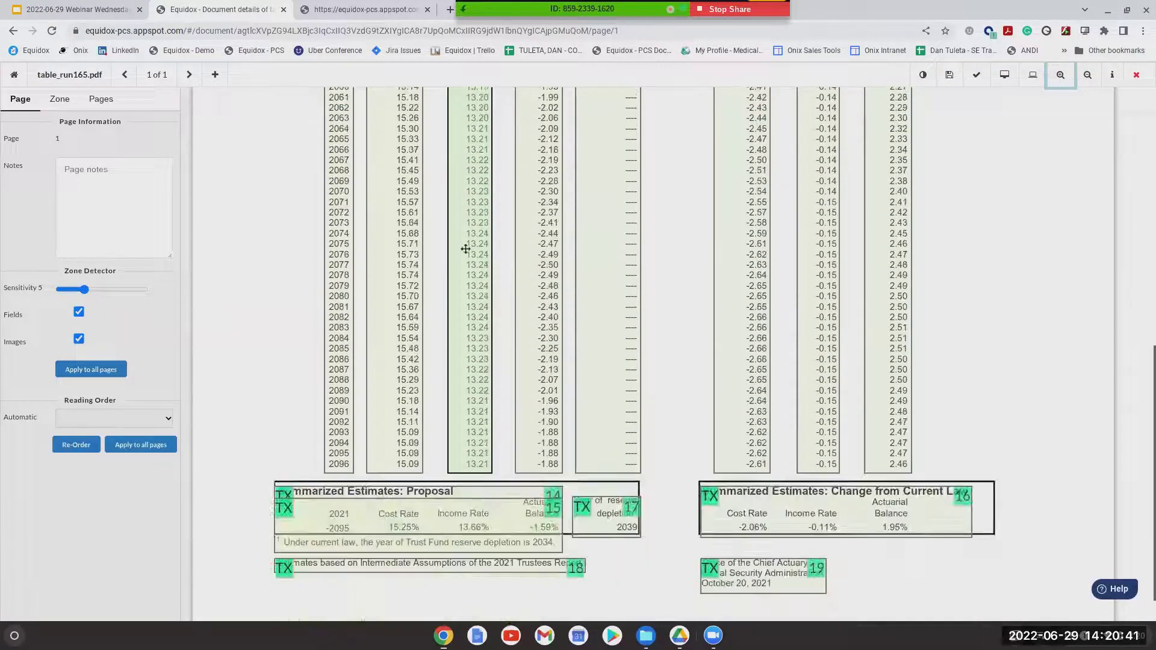
scroll(465, 249, "up", 12)
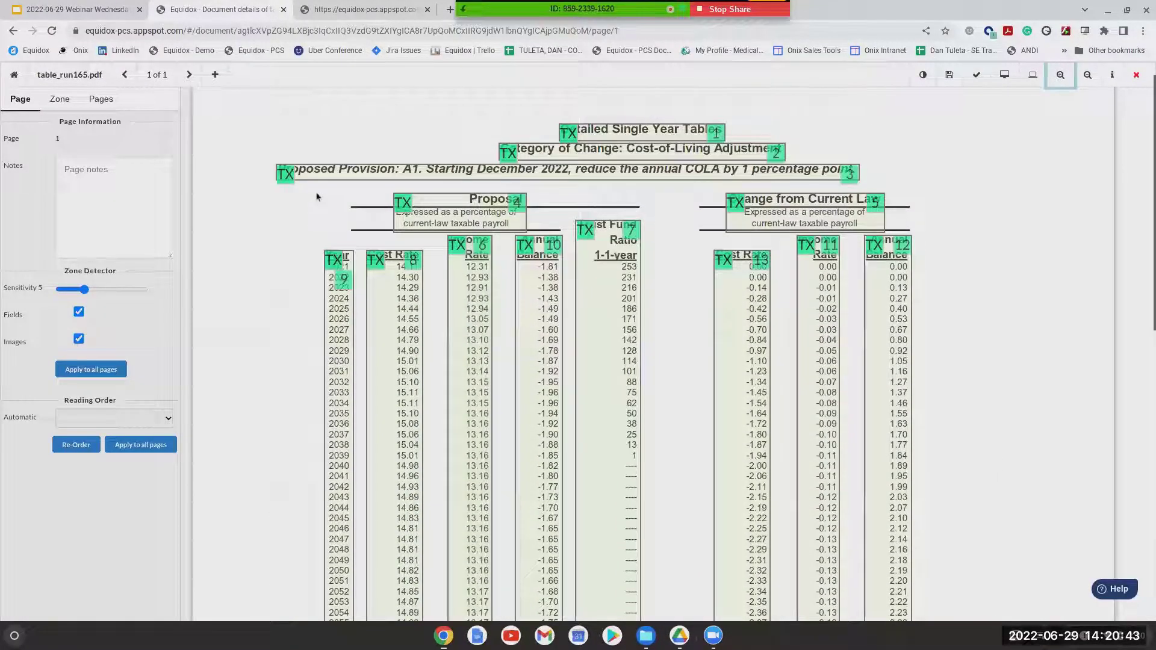
left_click_drag(318, 197, 619, 356)
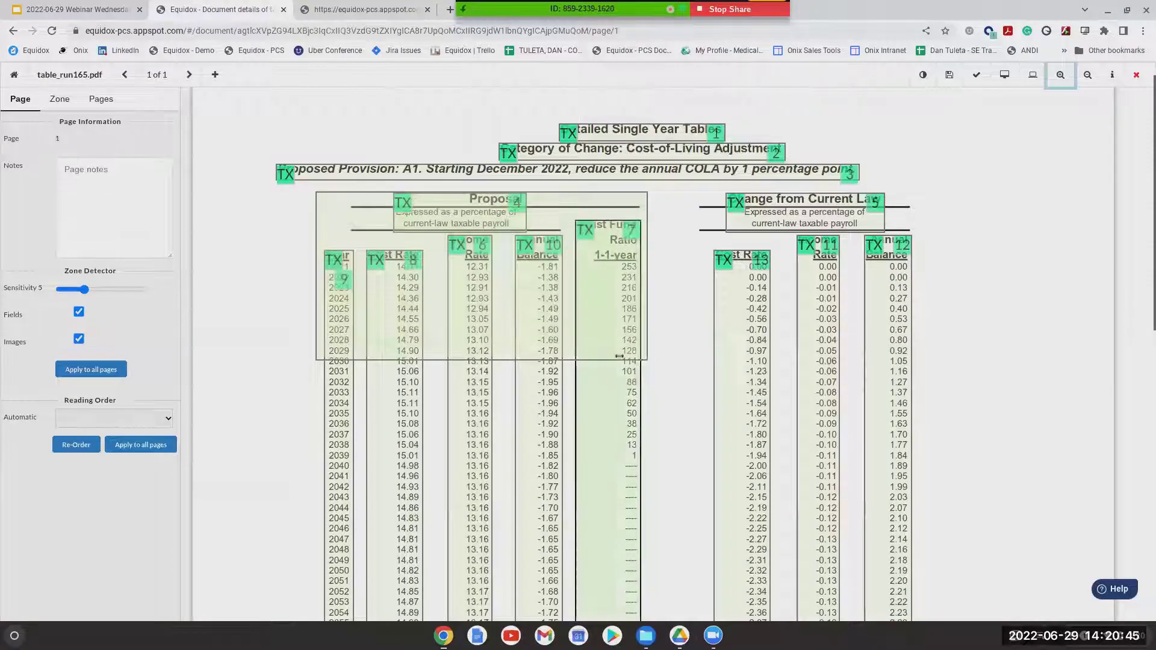
scroll(521, 313, "down", 3)
left_click_drag(506, 226, 523, 487)
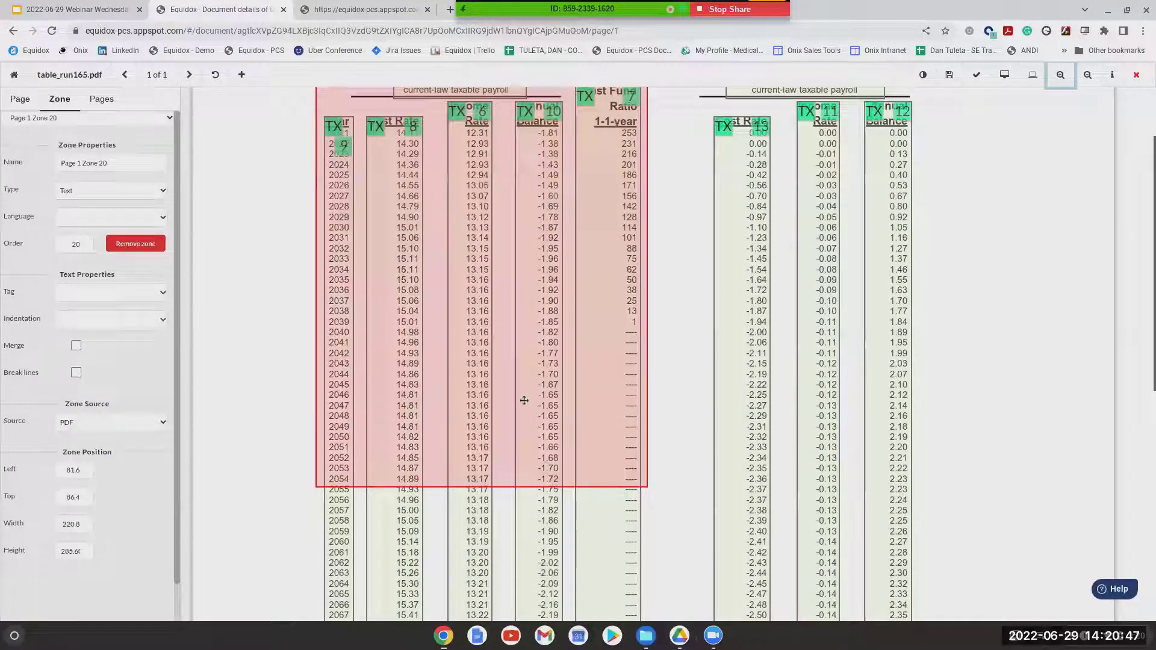
scroll(524, 400, "down", 4)
left_click_drag(518, 313, 515, 425)
scroll(489, 257, "down", 5)
left_click_drag(498, 246, 566, 532)
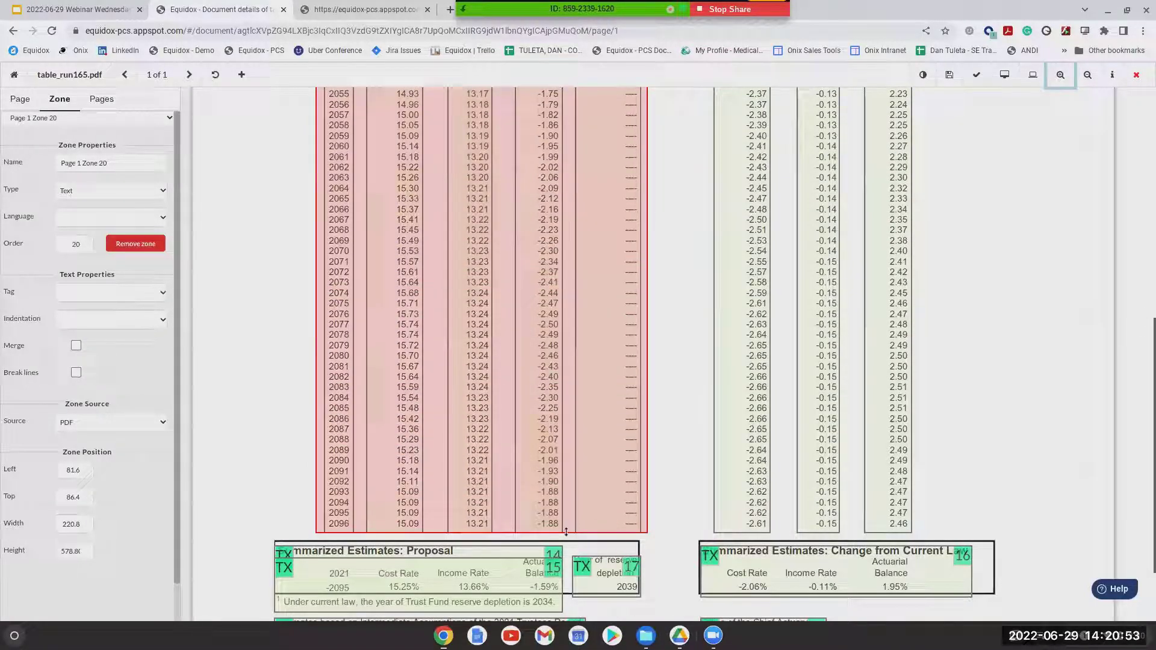
scroll(511, 309, "up", 9)
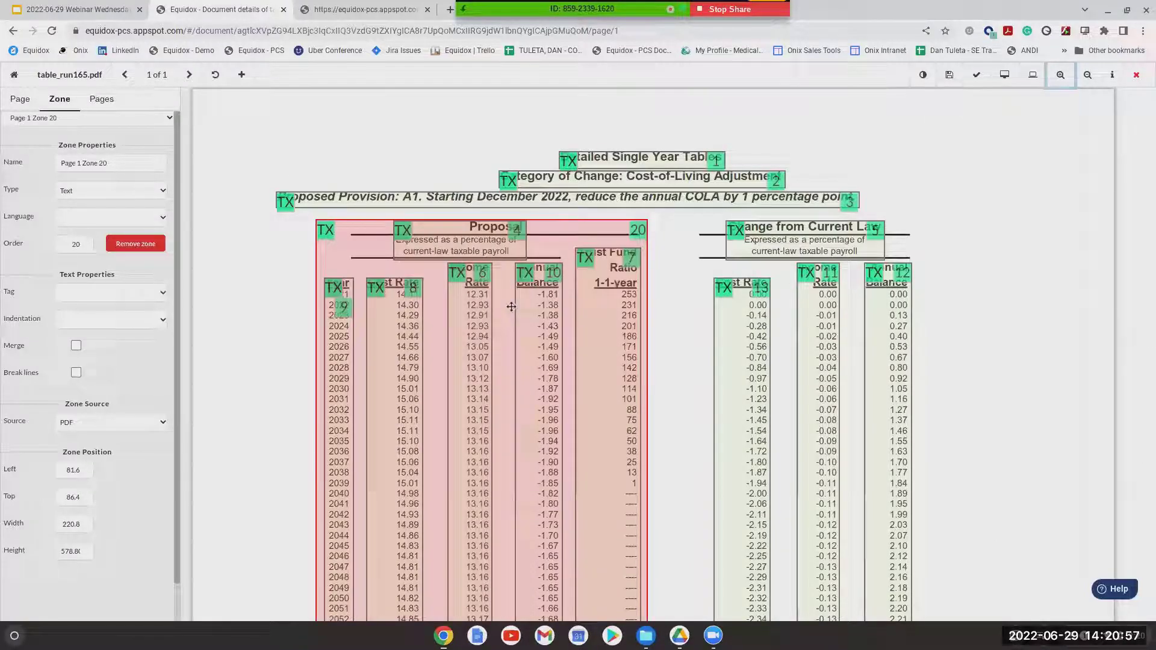
Narrow the Proposal zone to a width of 217.6, shift it slightly right, and make it a Table zone.
mouse_move(650, 247)
left_mouse_down()
mouse_move(626, 247)
mouse_move(643, 247)
left_mouse_up()
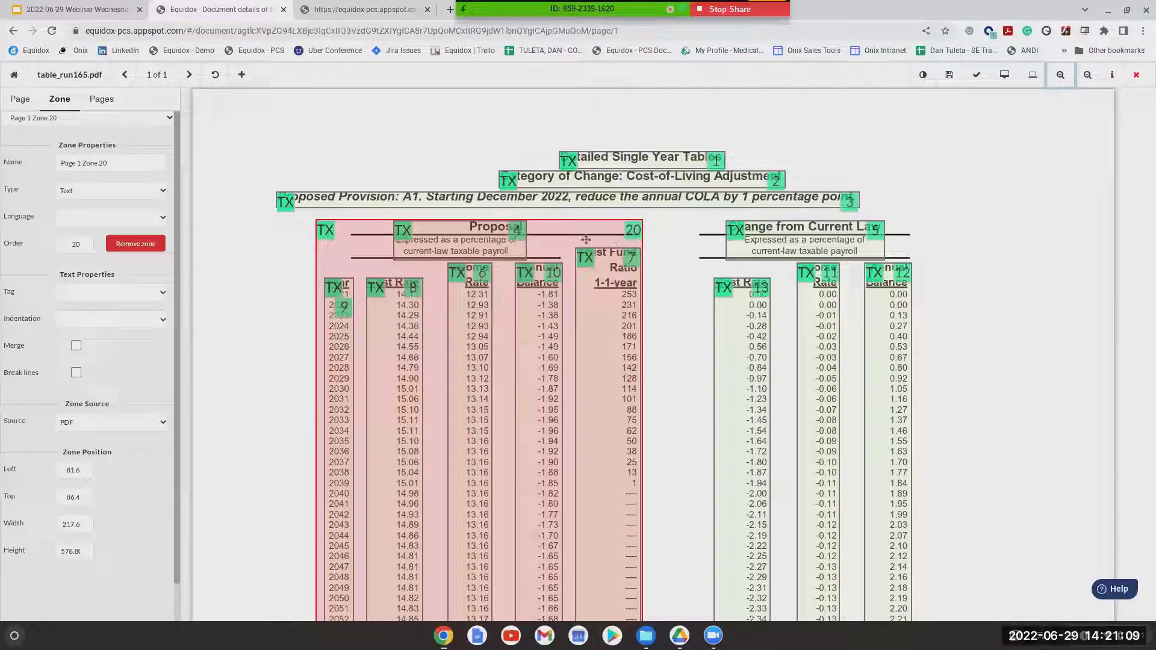
left_click_drag(590, 221, 593, 221)
key("t")
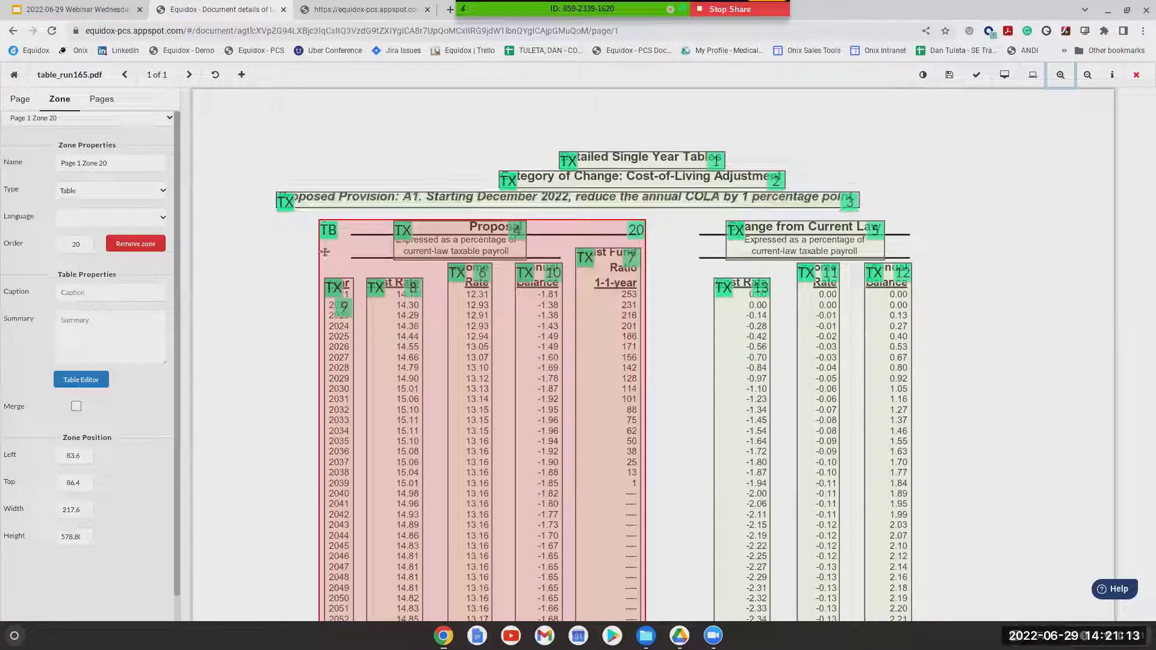
Open the Proposal zone in the Table Editor and set the table detector to Columns 3 and Rows 3.
scroll(325, 253, "down", 3)
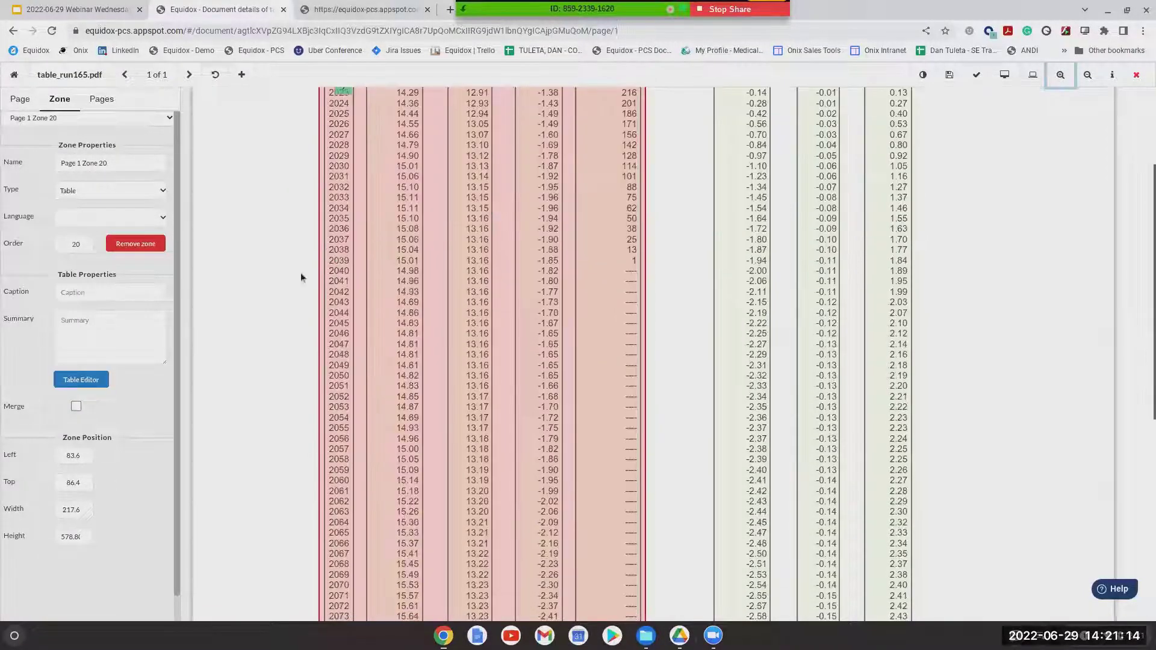
left_click(101, 380)
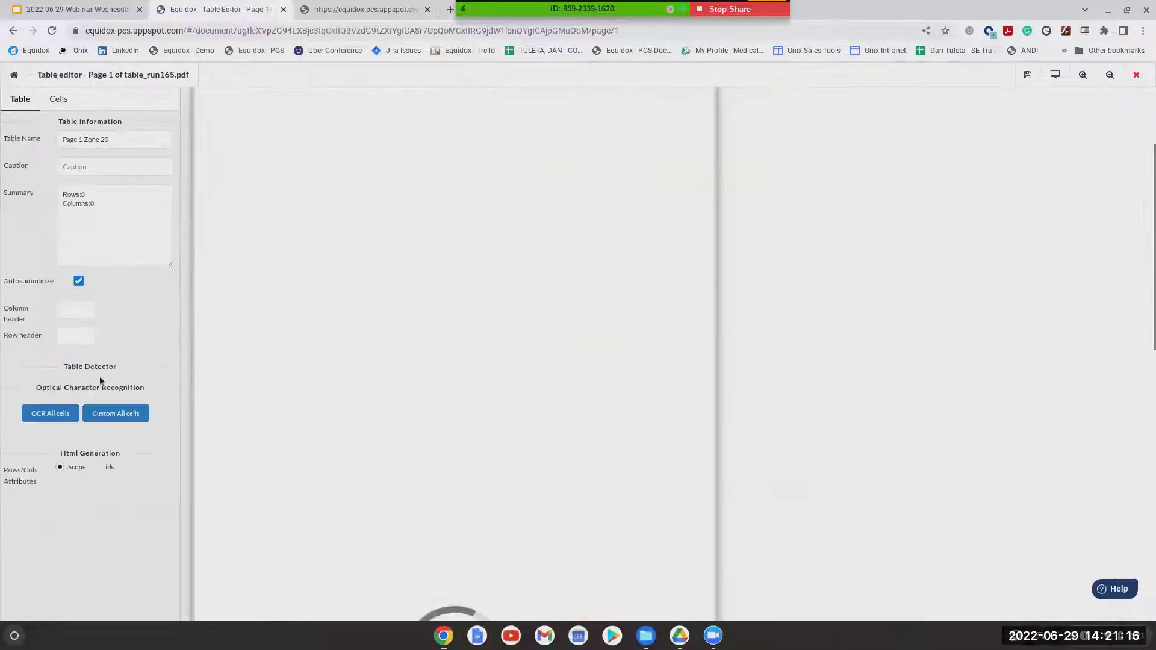
left_click(1109, 78)
left_click(1110, 78)
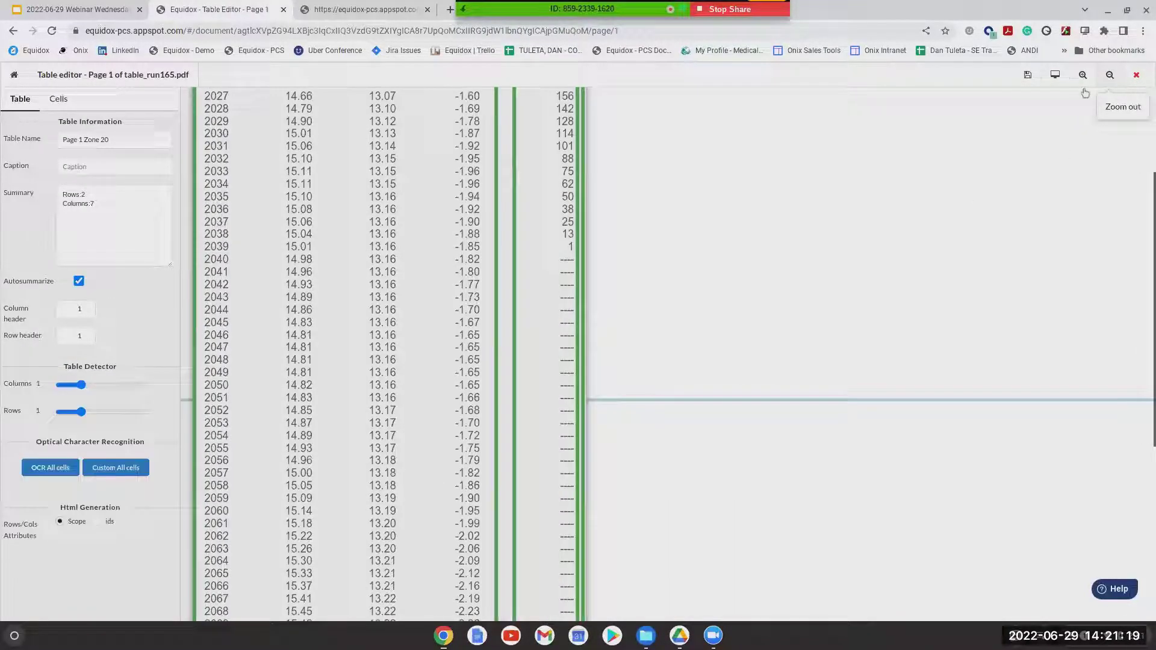
left_click(1109, 77)
scroll(801, 265, "up", 4)
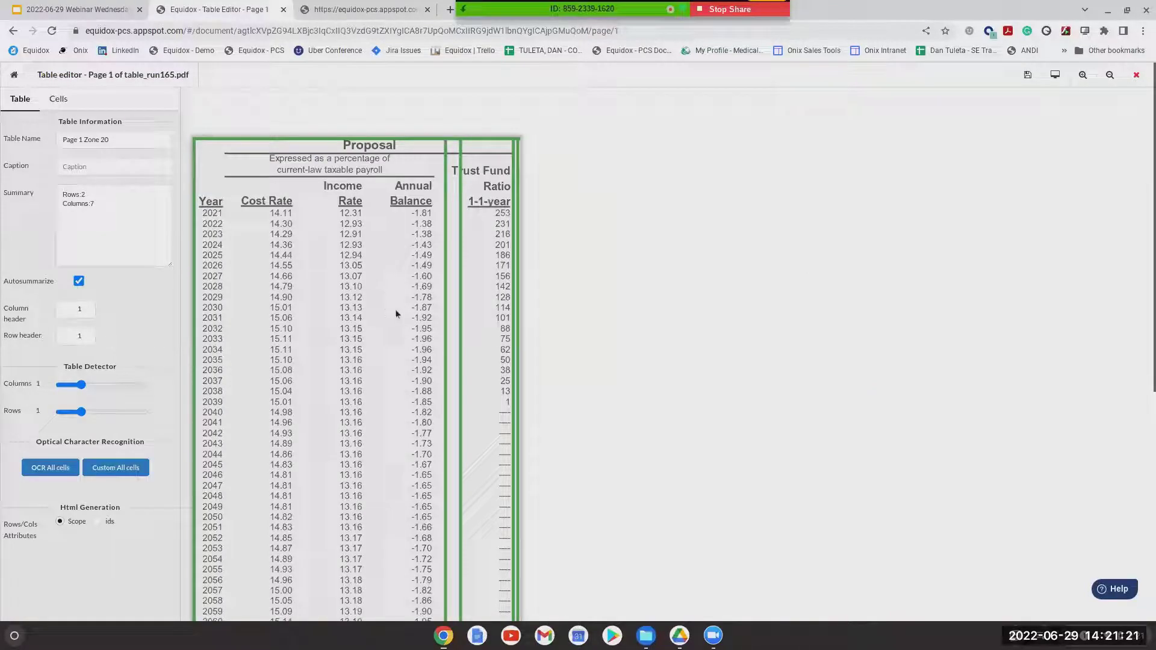
left_click_drag(82, 385, 109, 413)
left_click(89, 413)
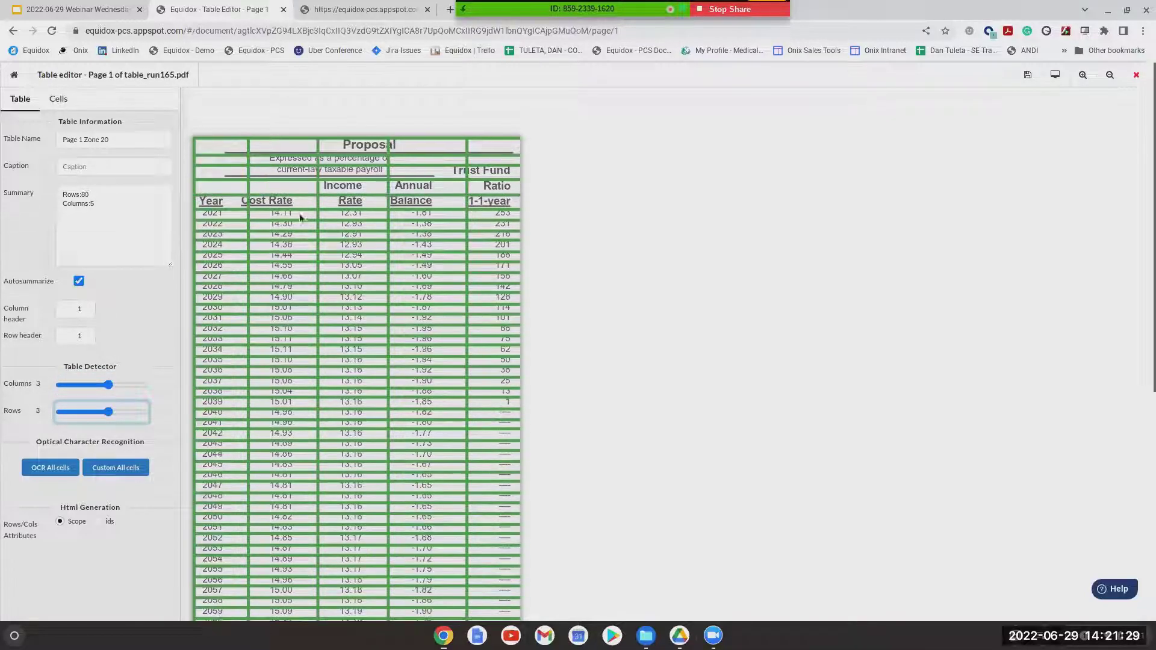
Split the last row of the Proposal grid so 2095 and 2096 are separate, and adjust the dividing line between them.
scroll(306, 293, "down", 2)
scroll(306, 294, "down", 1)
left_click(319, 476)
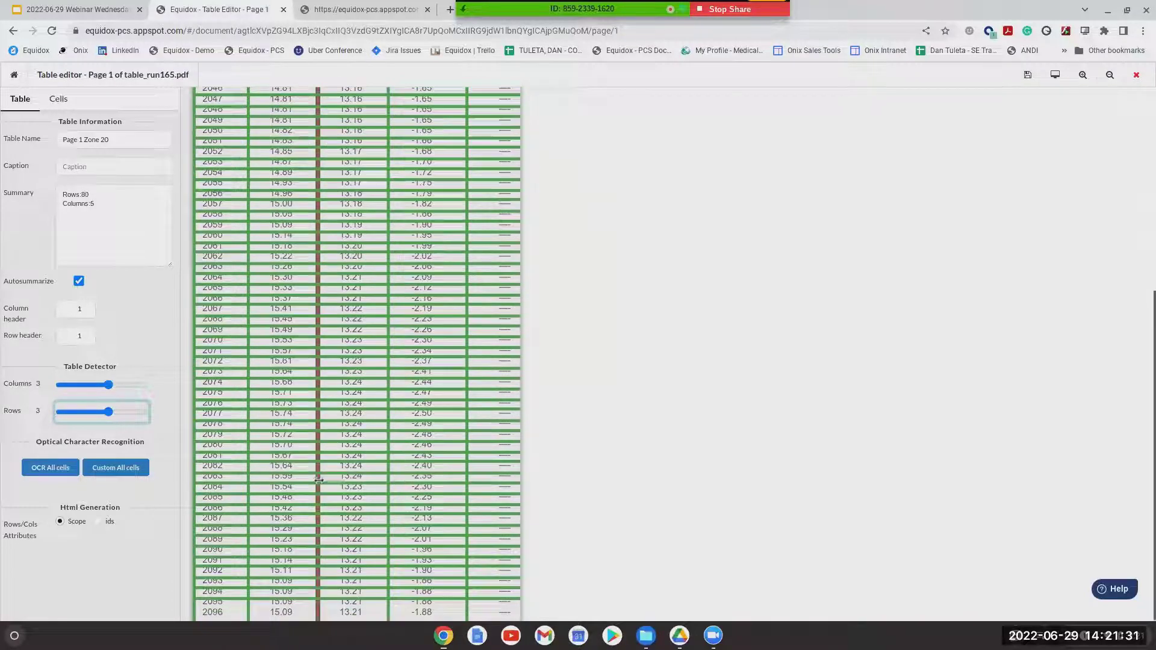
scroll(320, 482, "down", 3)
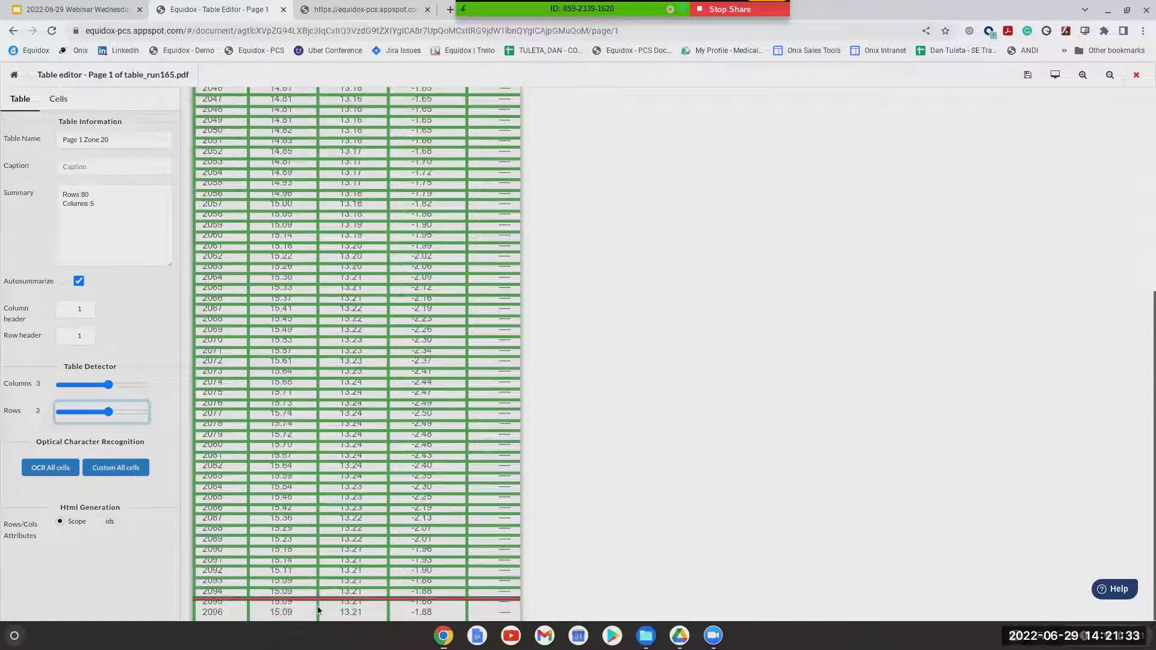
left_click(307, 614)
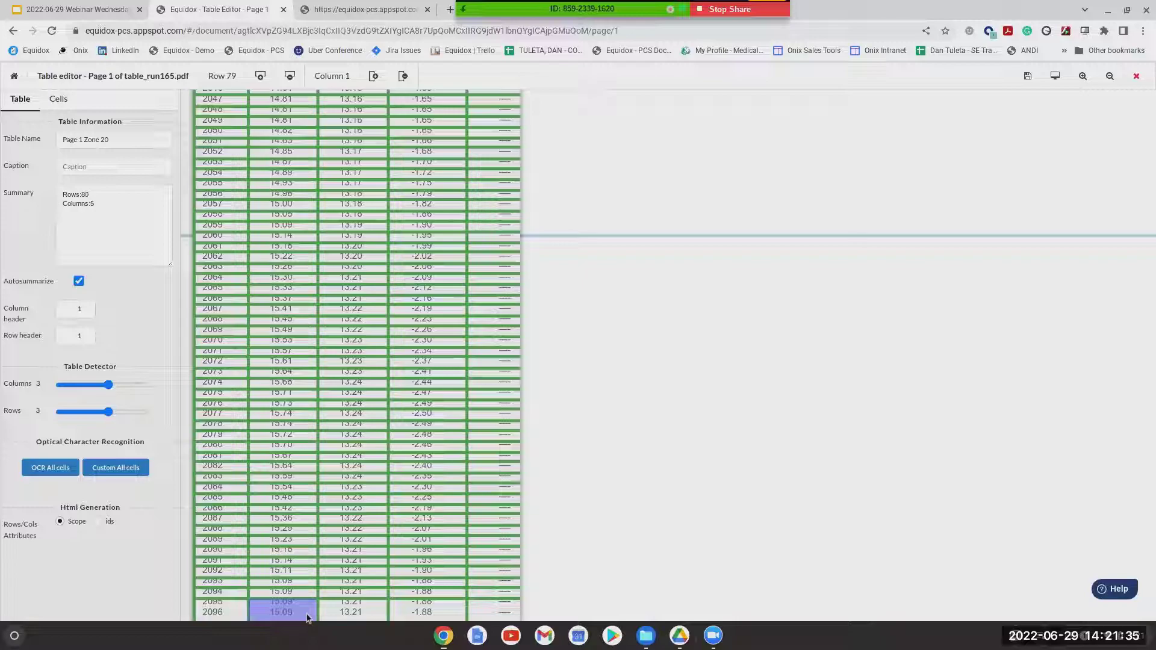
key("r")
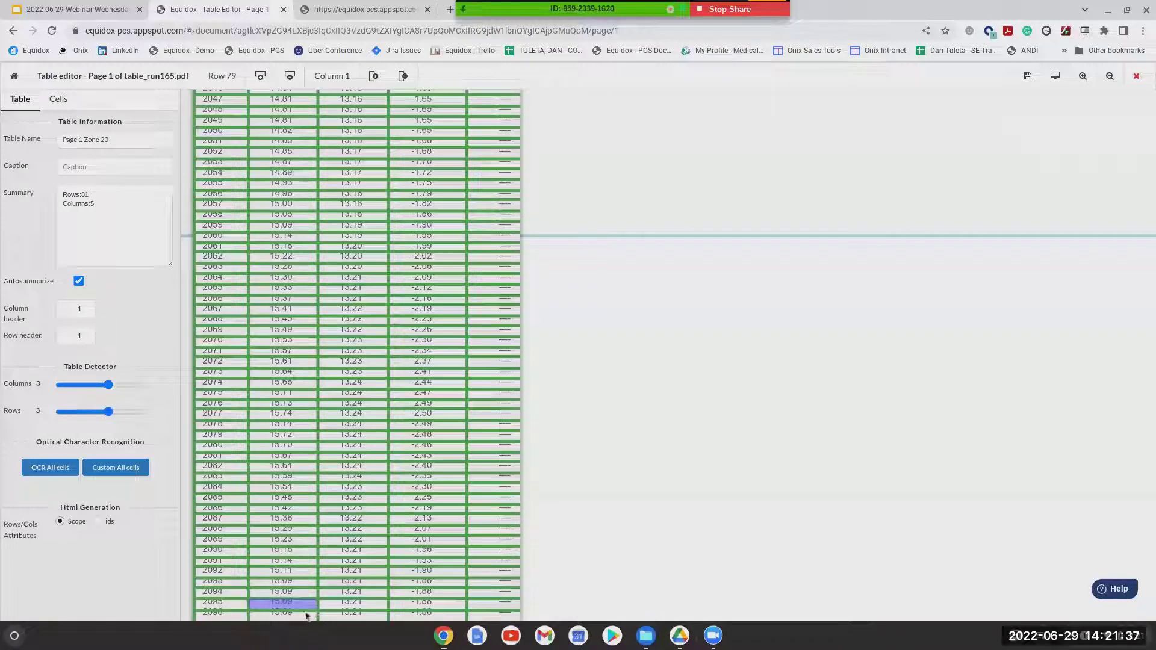
left_click_drag(305, 612, 301, 610)
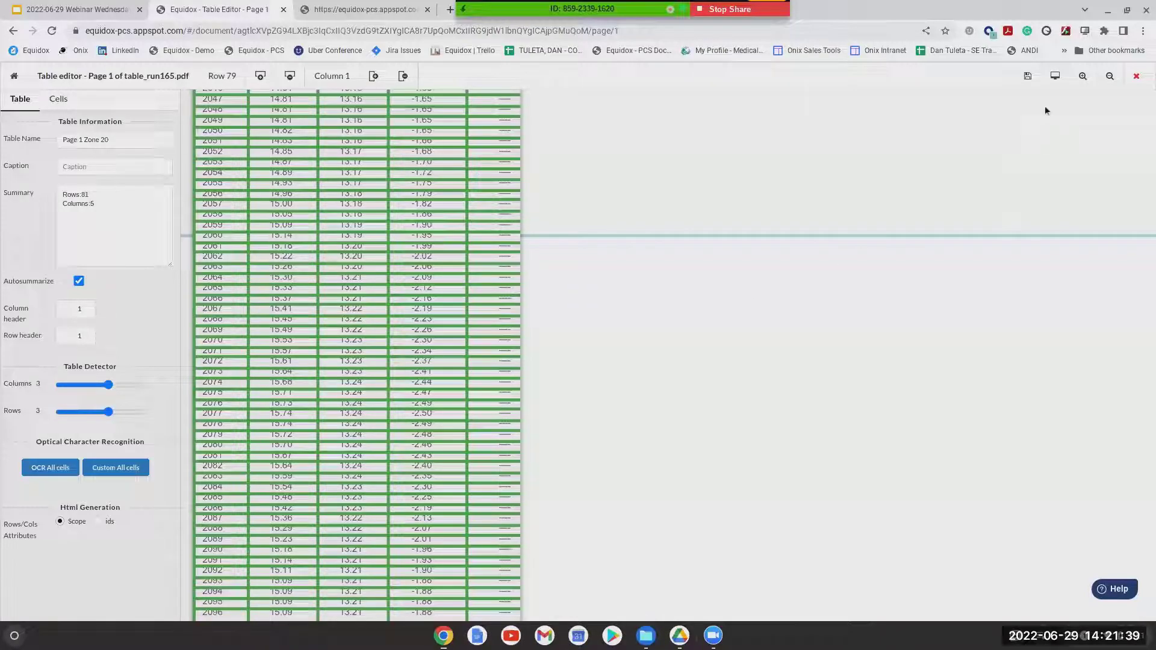
Preview the Proposal table and check how its year rows and five columns read from top to bottom.
left_click(1055, 76)
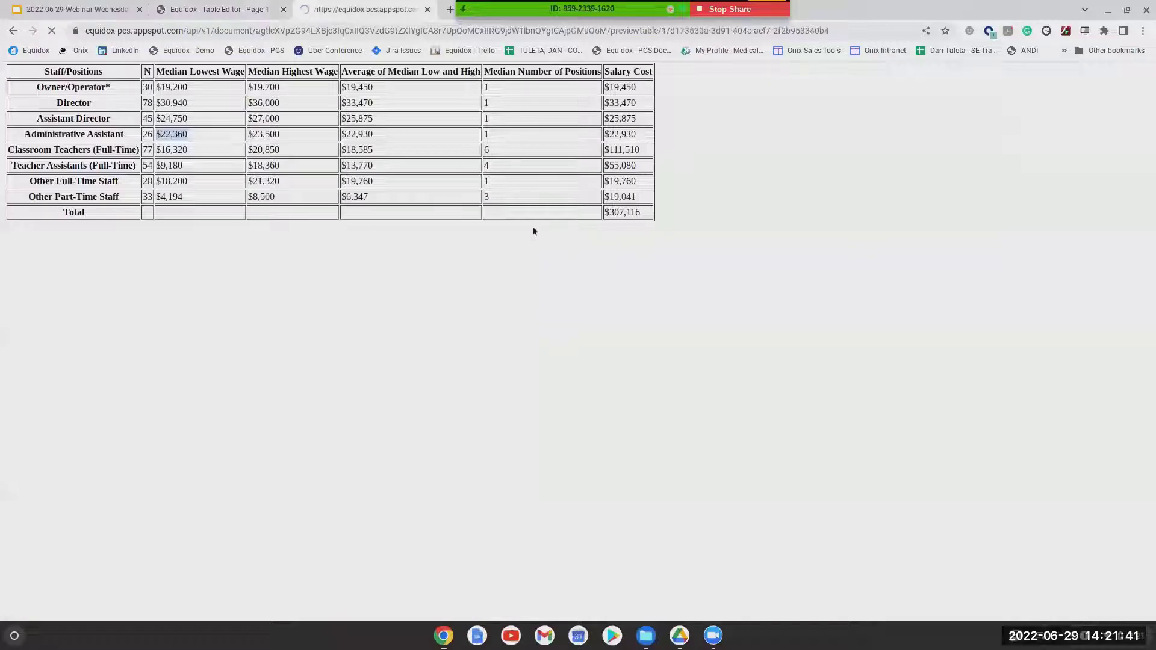
scroll(152, 123, "down", 5)
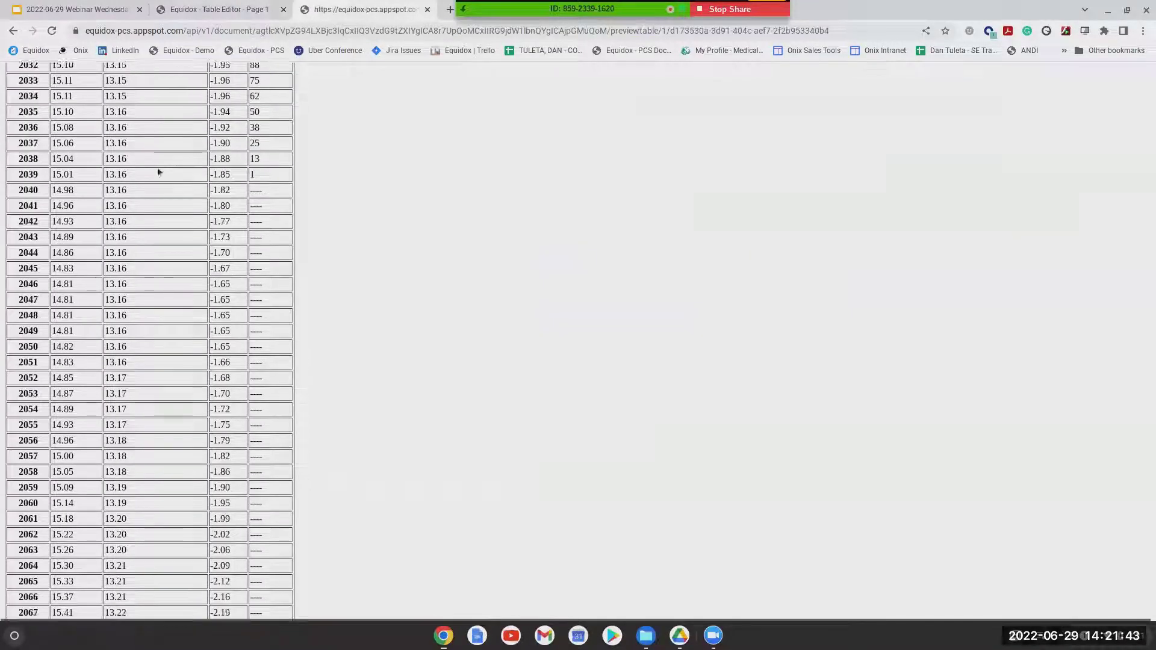
scroll(171, 361, "down", 8)
scroll(163, 374, "up", 10)
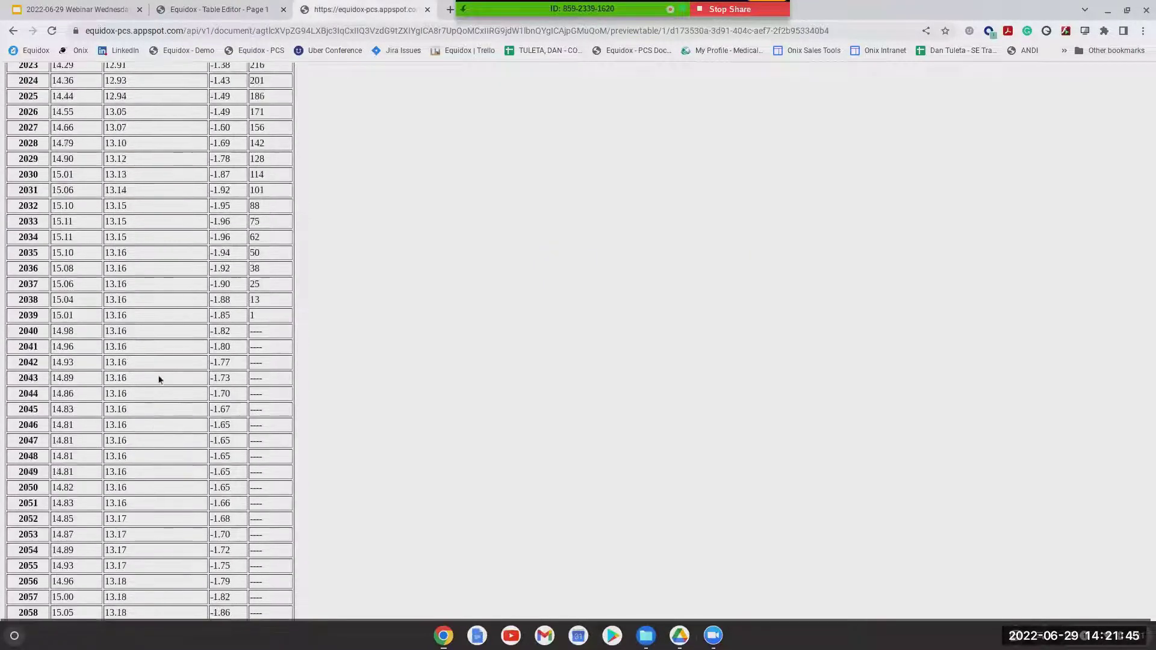
Merge the two rows of the "Expressed as a percentage of current-law taxable payroll" heading and raise the row line beneath Proposal slightly.
scroll(160, 379, "up", 3)
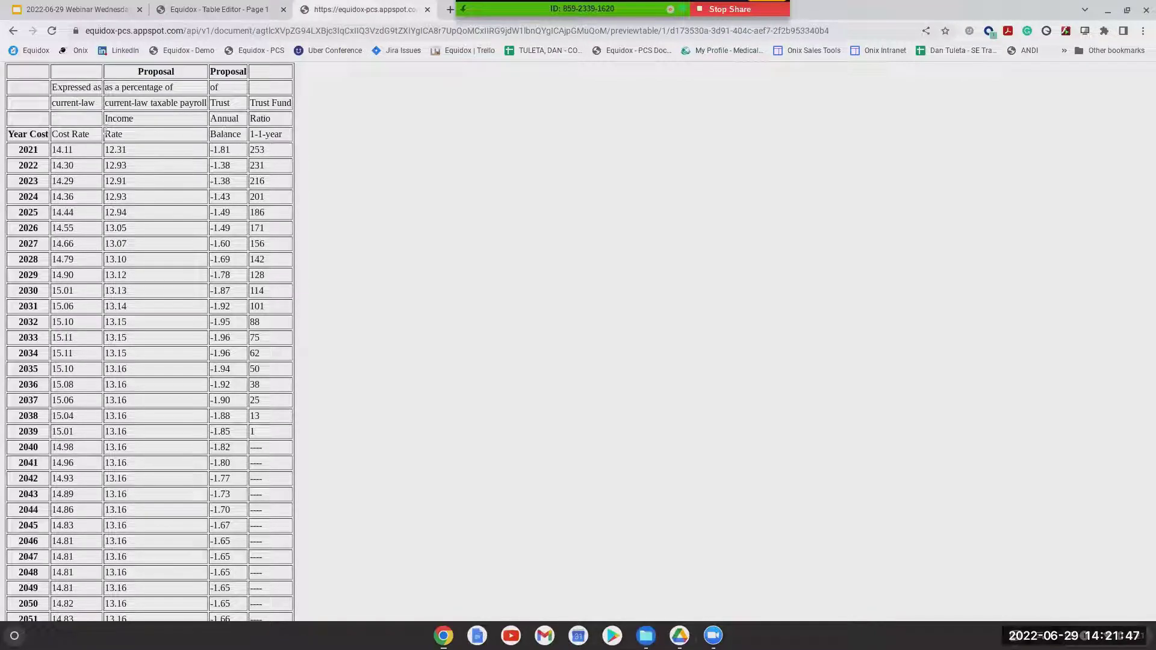
left_click(231, 8)
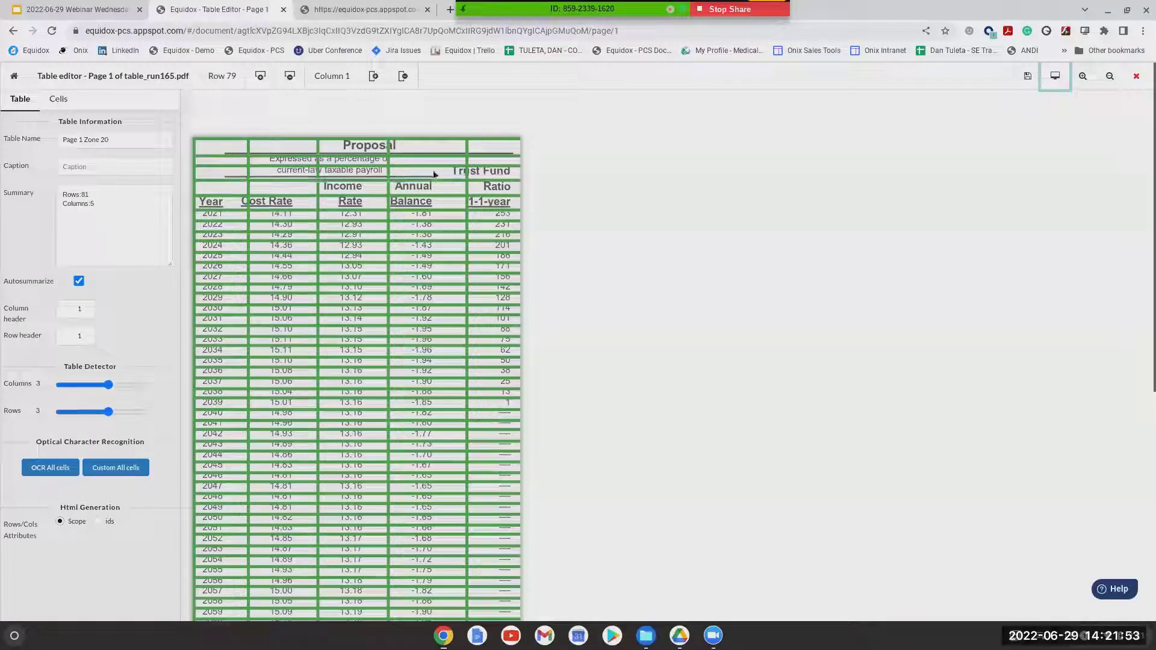
left_click(308, 161)
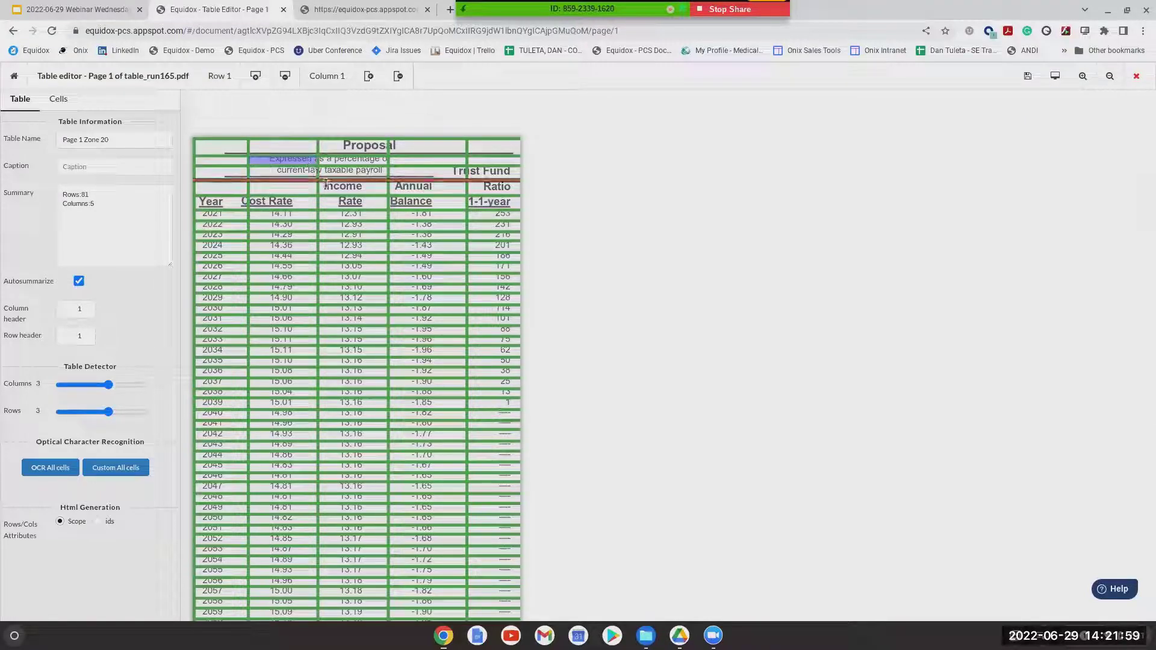
left_click(307, 164)
left_click_drag(302, 156, 301, 152)
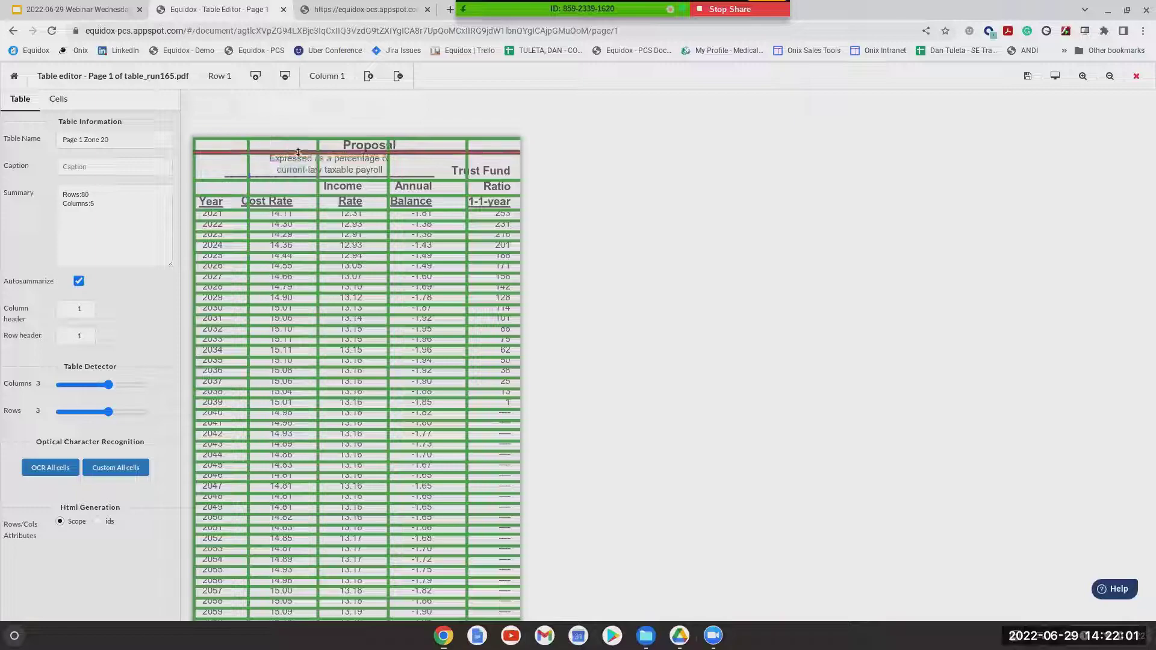
Span the Proposal title cell across columns 1 - 5 of the first row.
left_click(238, 147)
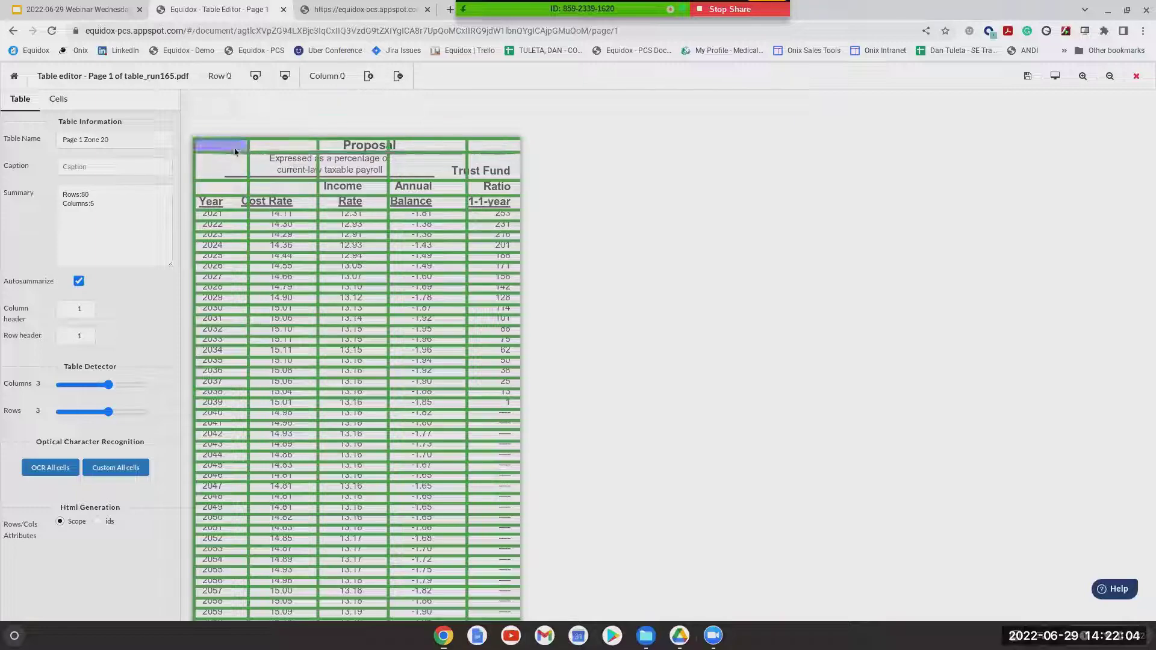
left_click(479, 148, "shift")
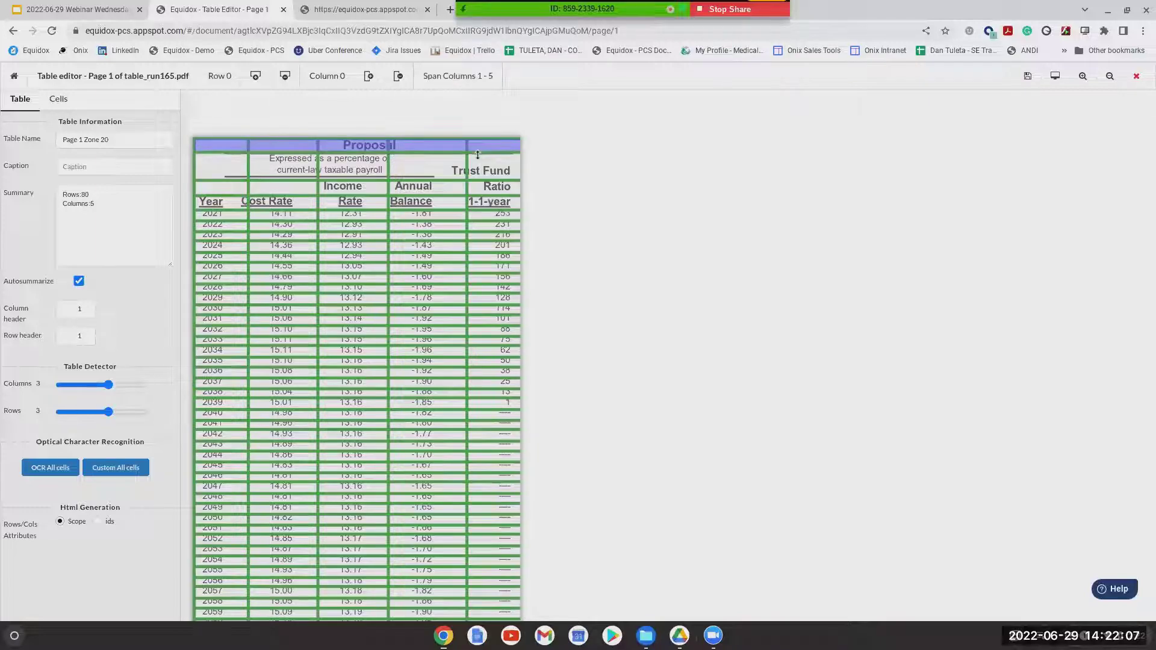
left_click(458, 75)
Span the "Expressed as a percentage" heading across columns 1 - 4 and shift the last column's divider left to enclose Trust Fund.
left_click(224, 176)
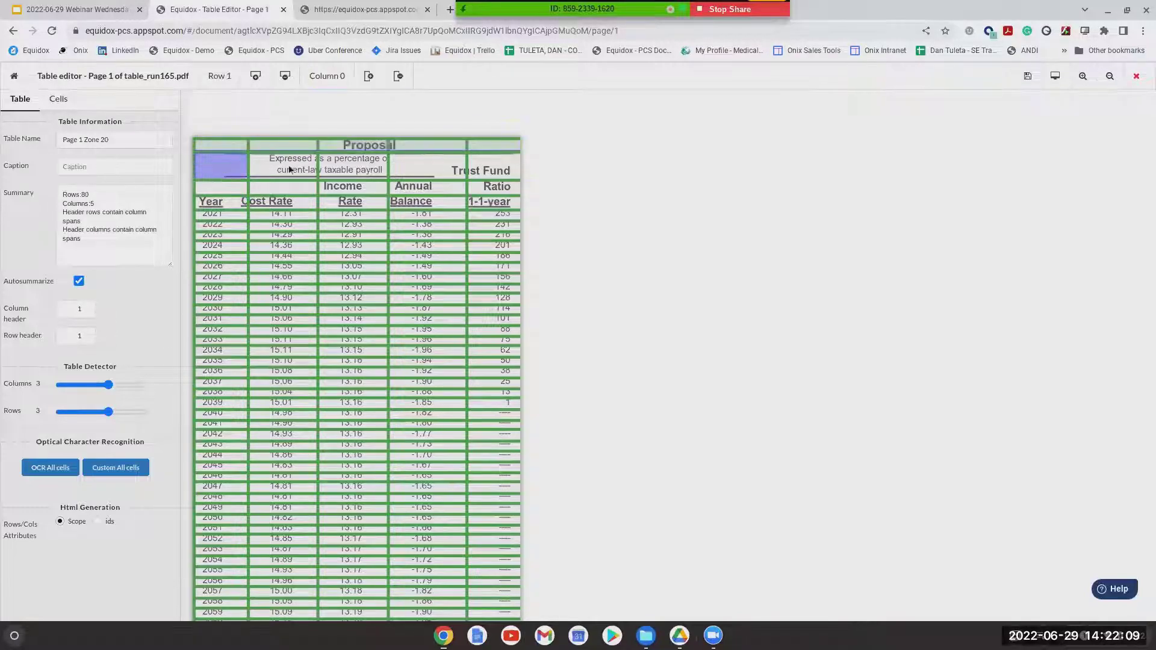
left_click(416, 168, "shift")
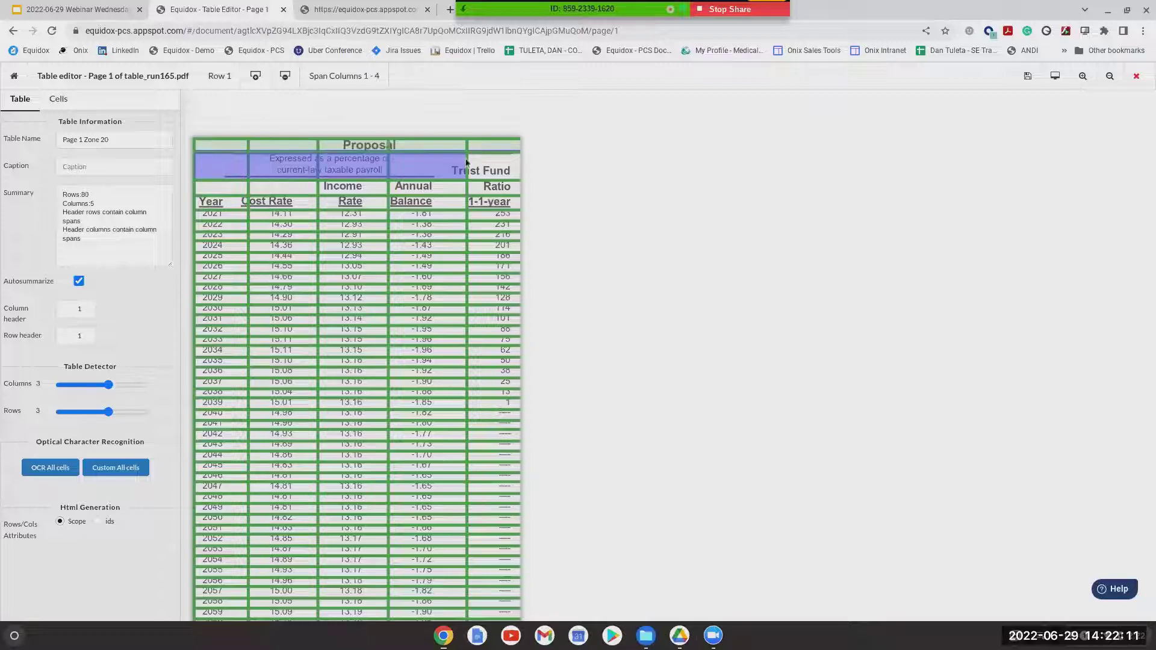
left_click_drag(467, 162, 450, 163)
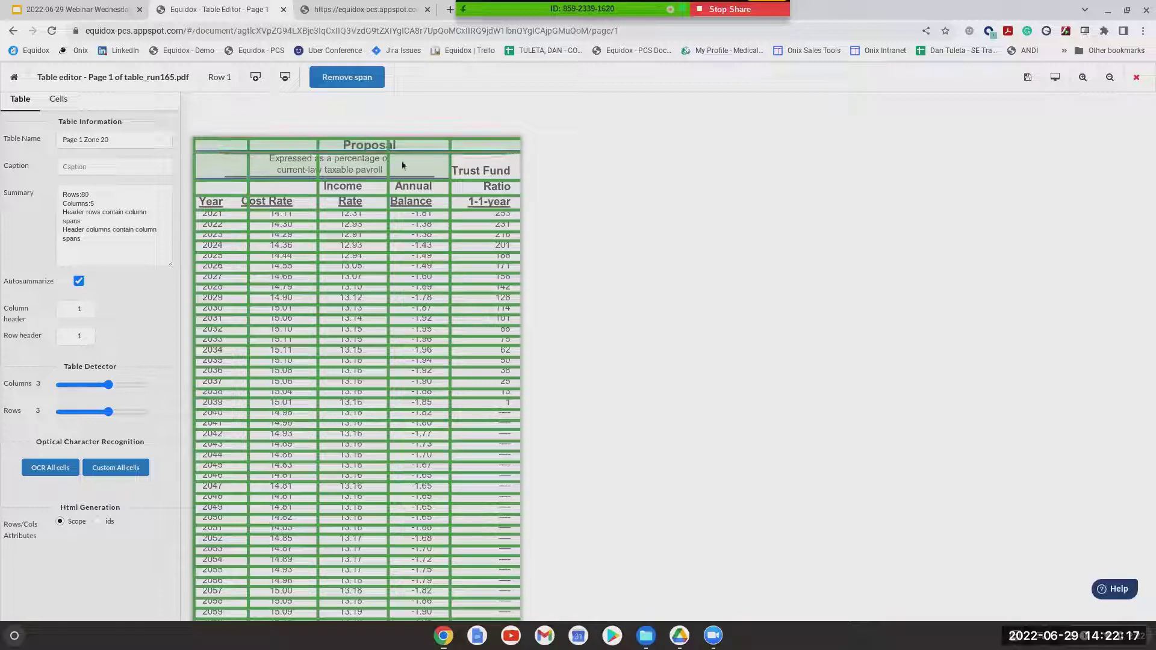
Remove the row line above the Year and Cost Rate headings, and span the "Trust Fund Ratio 1-1-year" heading over its two rows.
left_click(494, 191)
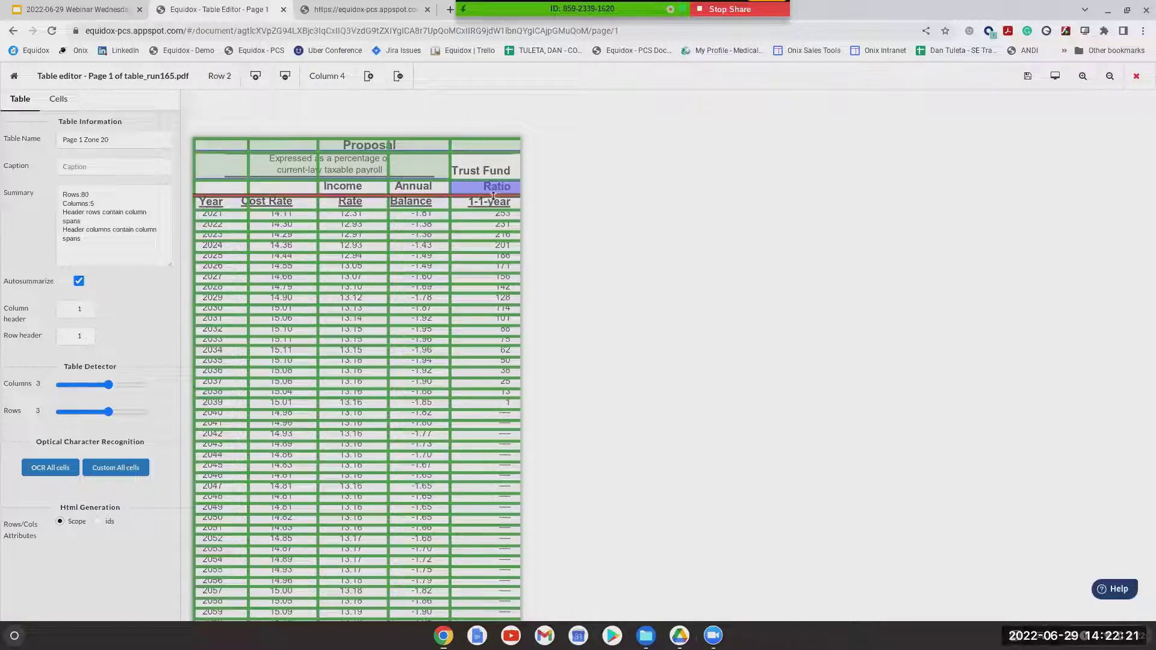
key("Delete")
left_click(482, 173)
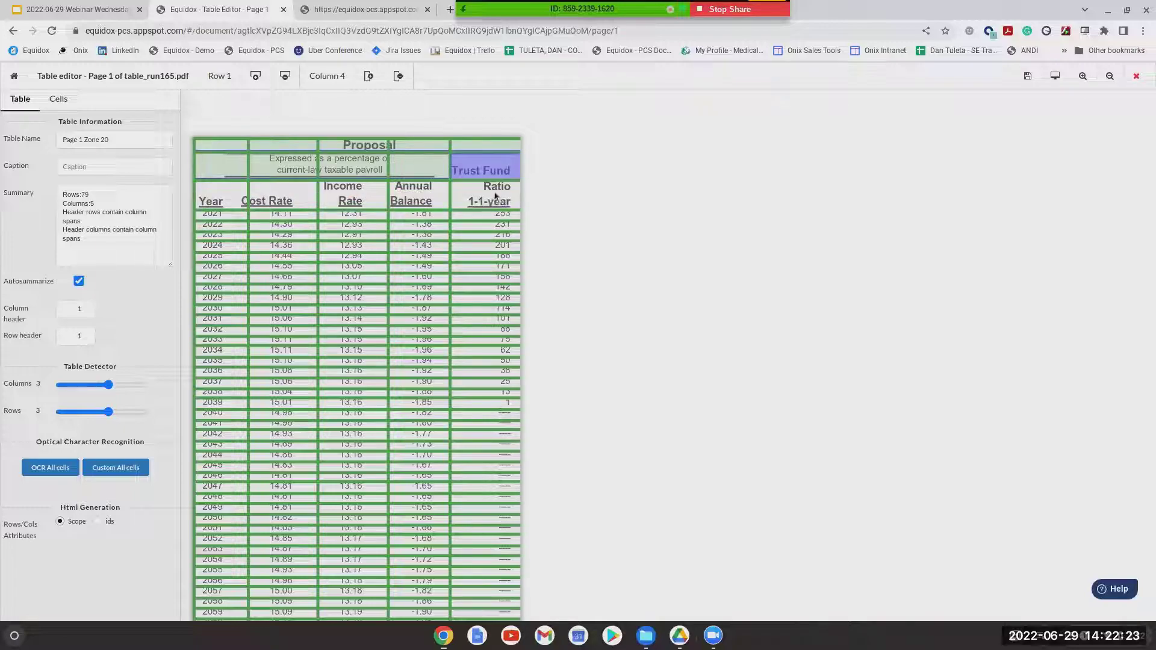
left_click(496, 195, "shift")
key("s")
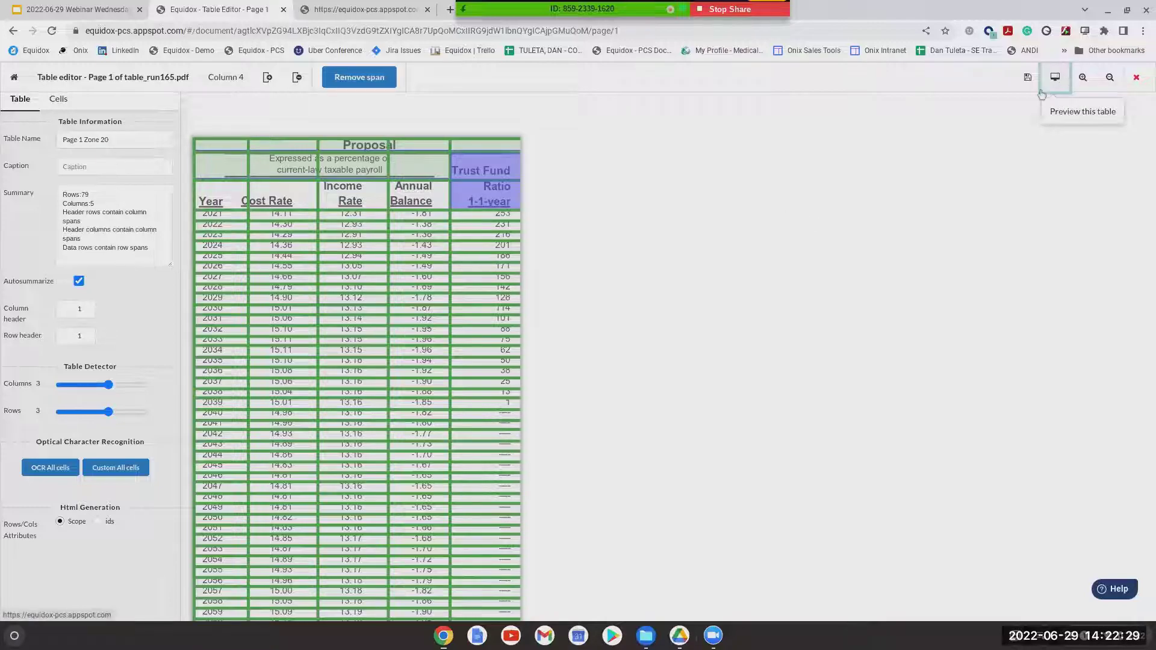
Preview the Proposal table to check its heading cells, and set its Column header count to 3.
left_click(1055, 77)
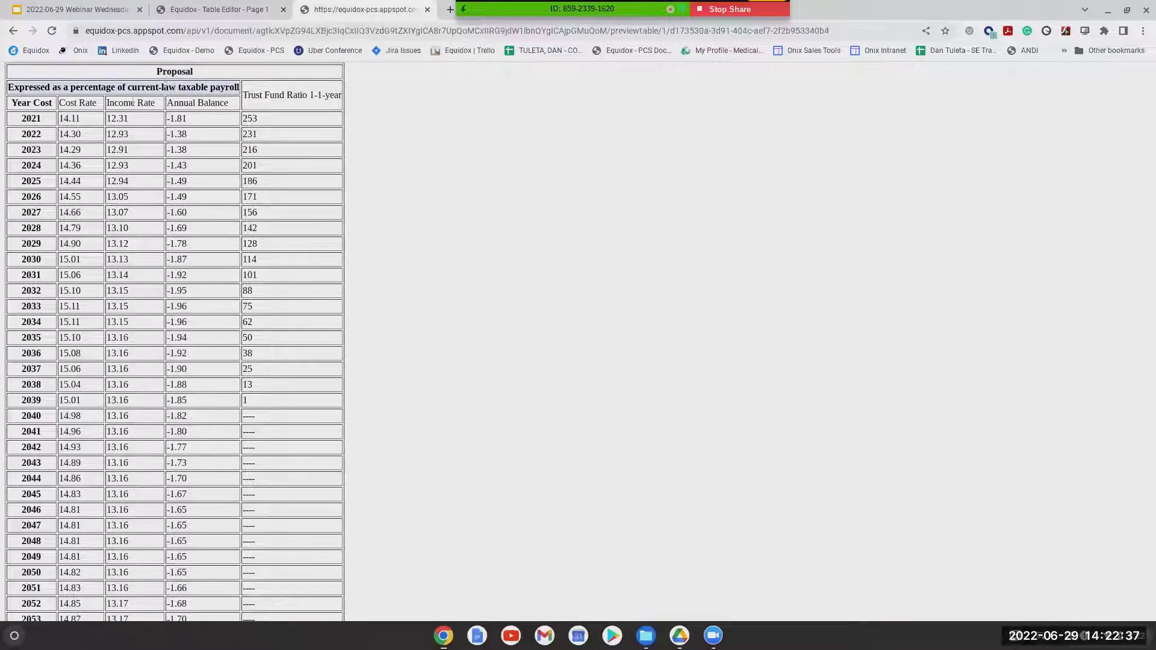
triple_click(133, 101)
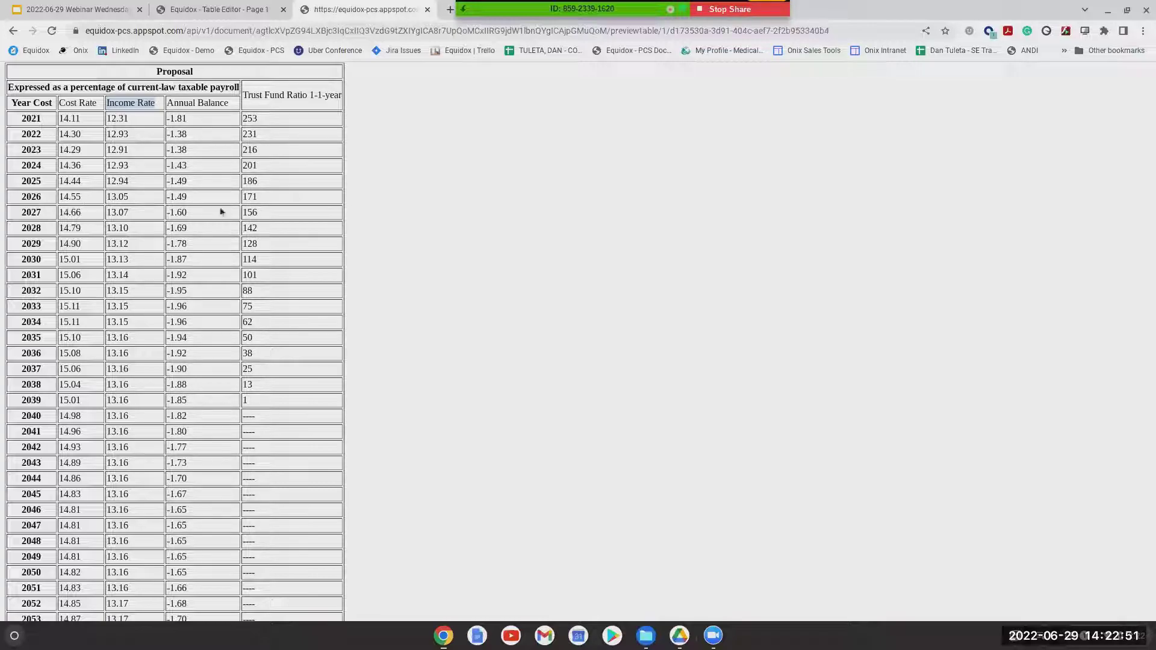
left_click(236, 12)
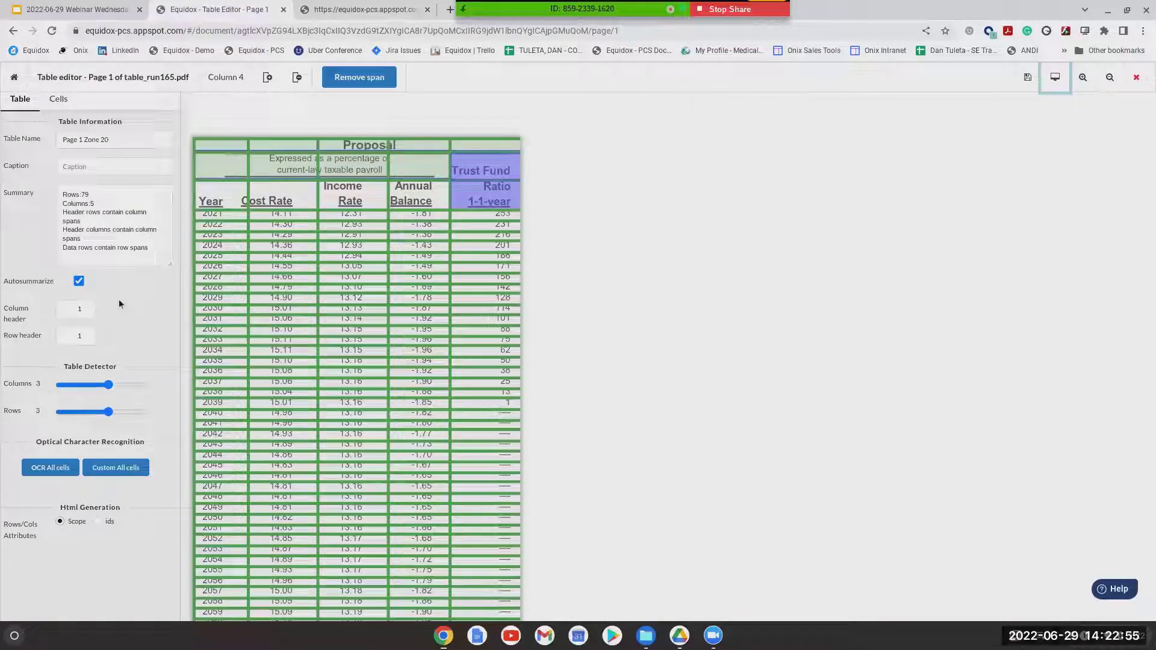
double_click(85, 307)
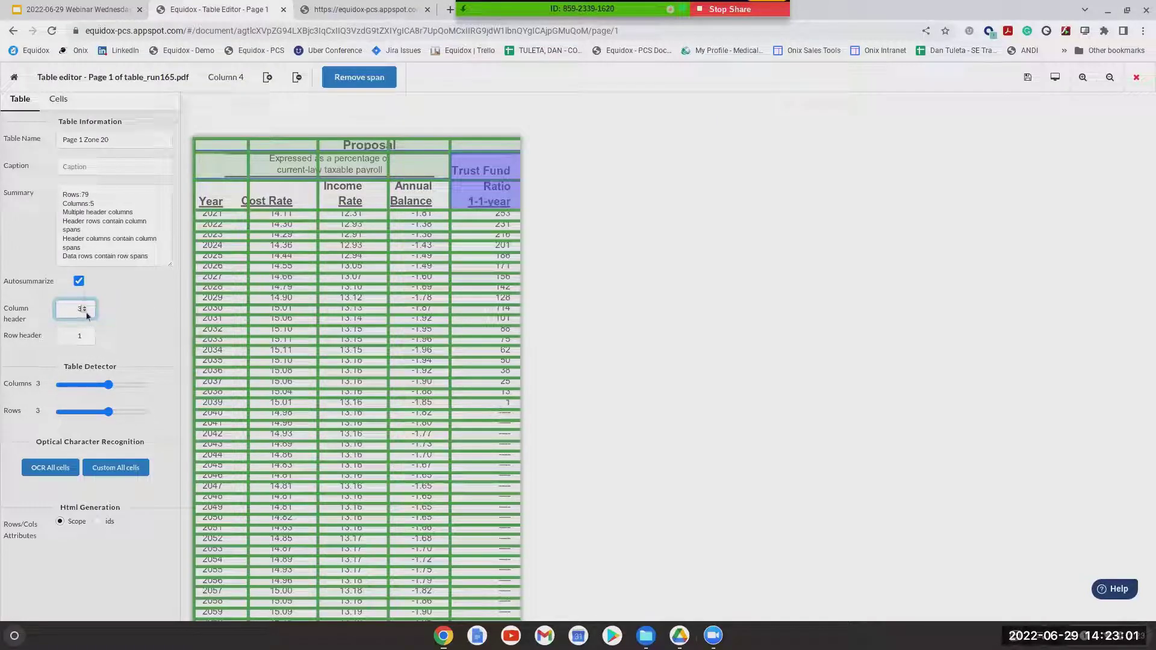
Preview the Proposal table again and check its three heading rows and the year rows below them.
left_click(1055, 77)
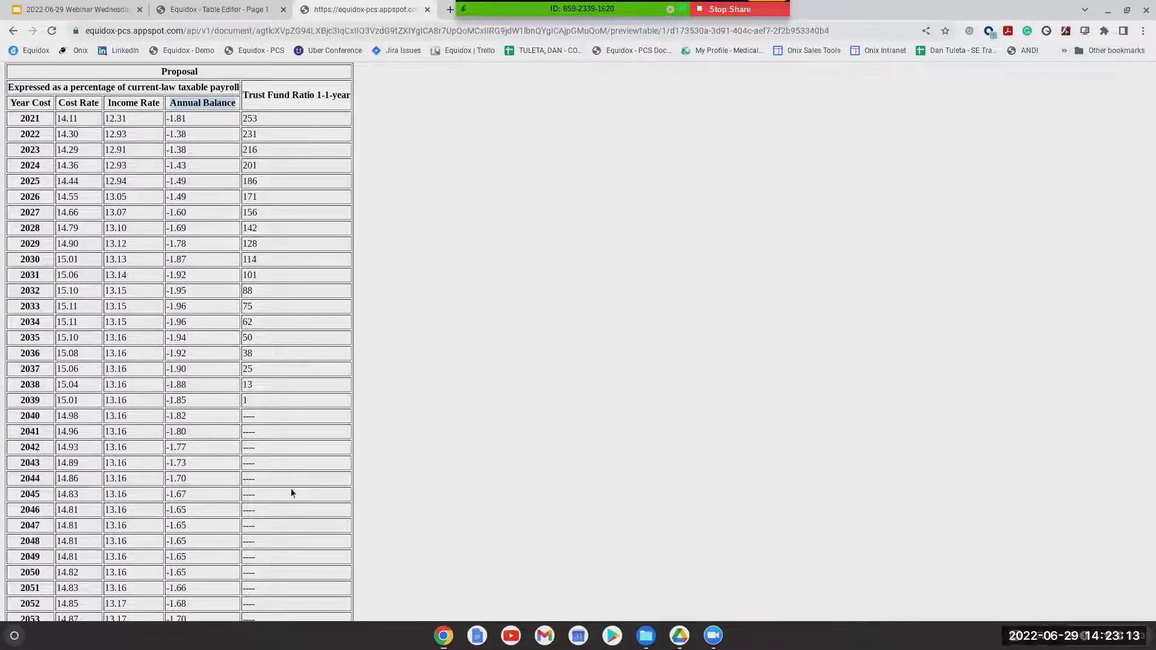
scroll(298, 482, "down", 6)
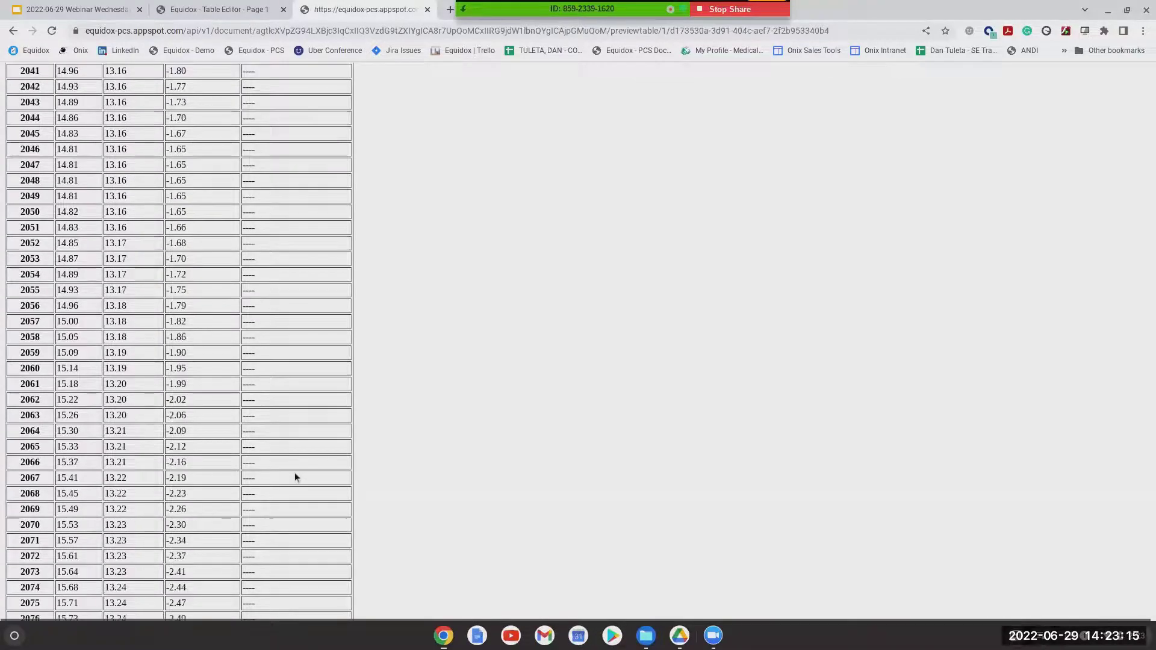
scroll(297, 480, "up", 6)
left_click(208, 9)
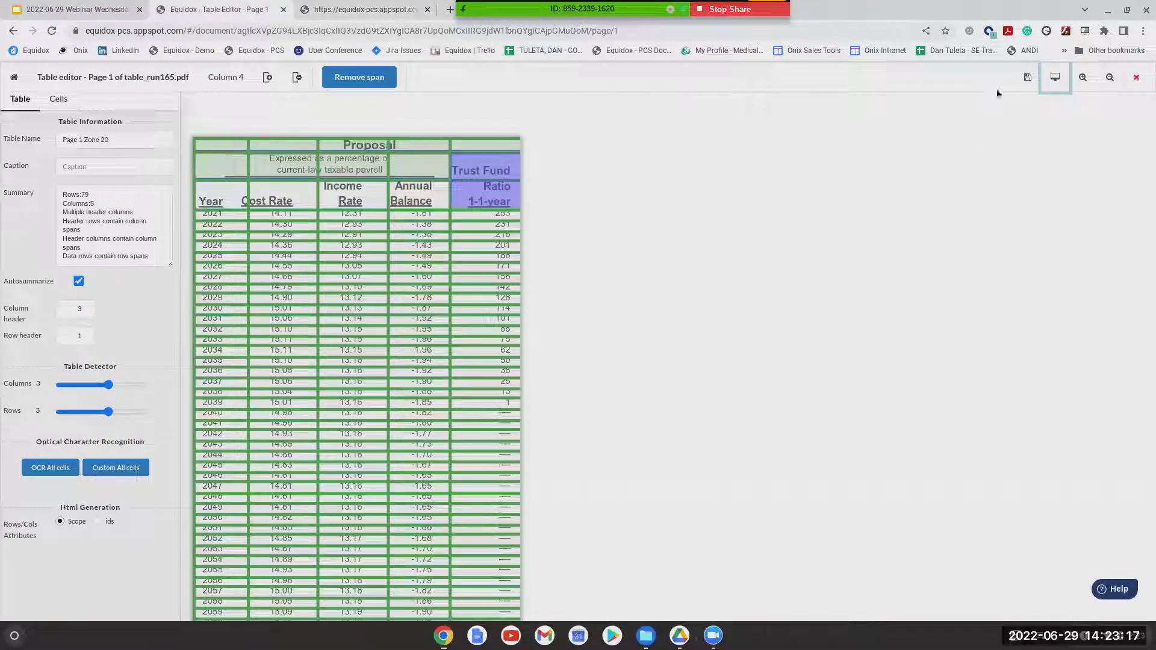
Save the Proposal table and page 1, and close table_run165.pdf.
left_click(1027, 77)
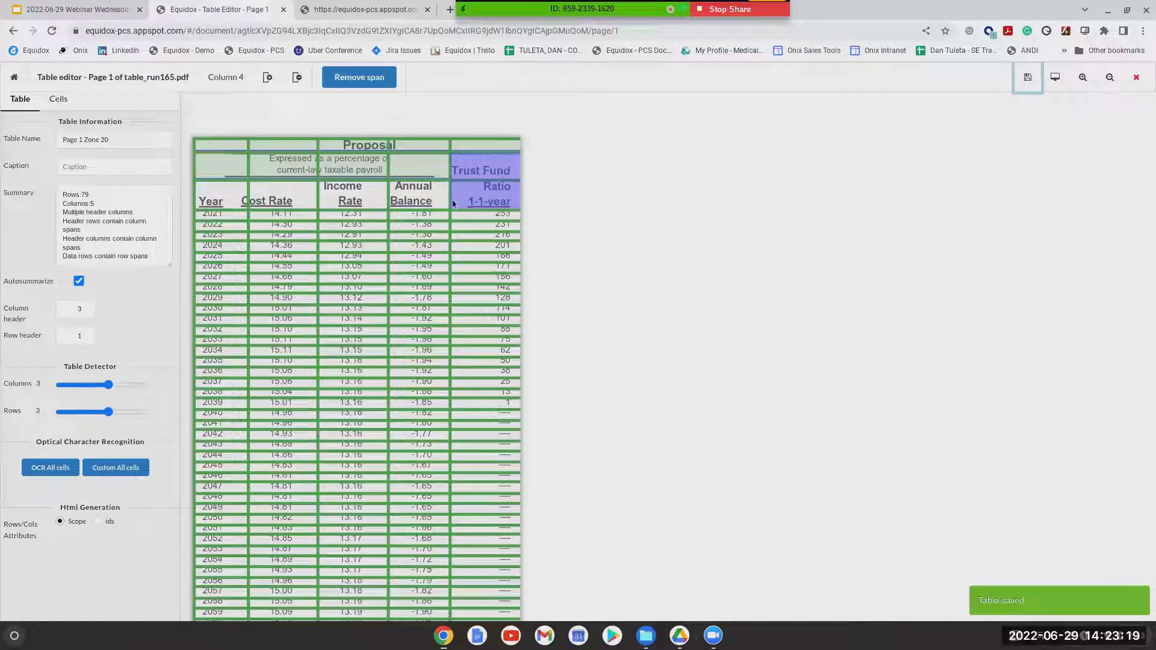
left_click(1137, 78)
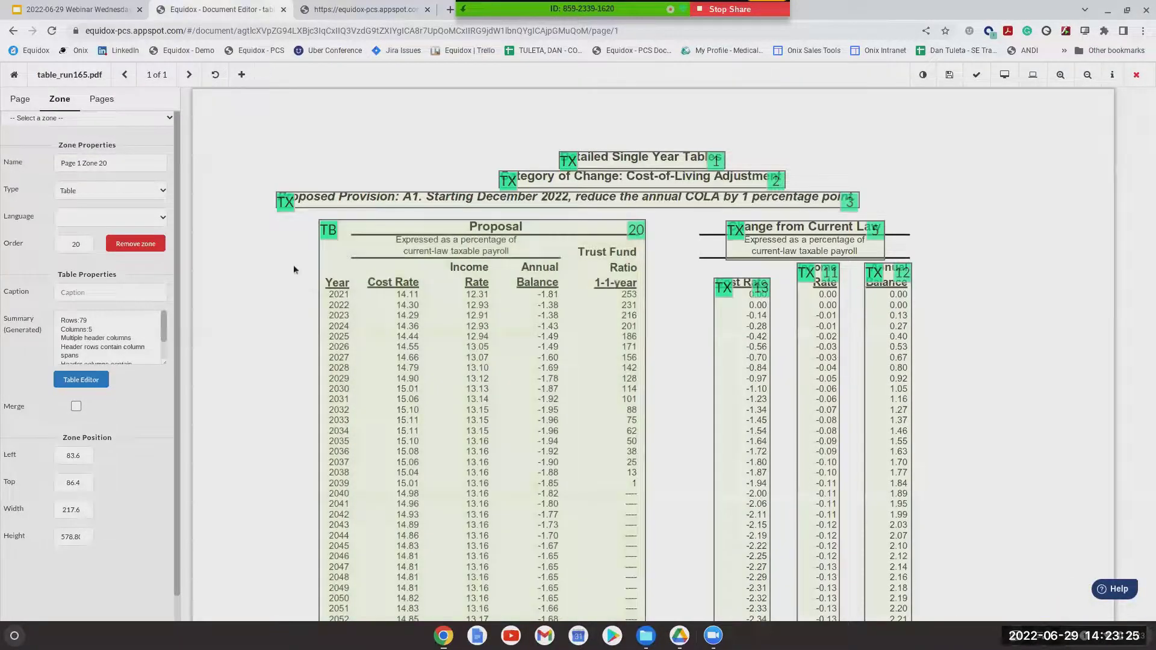
left_click(950, 80)
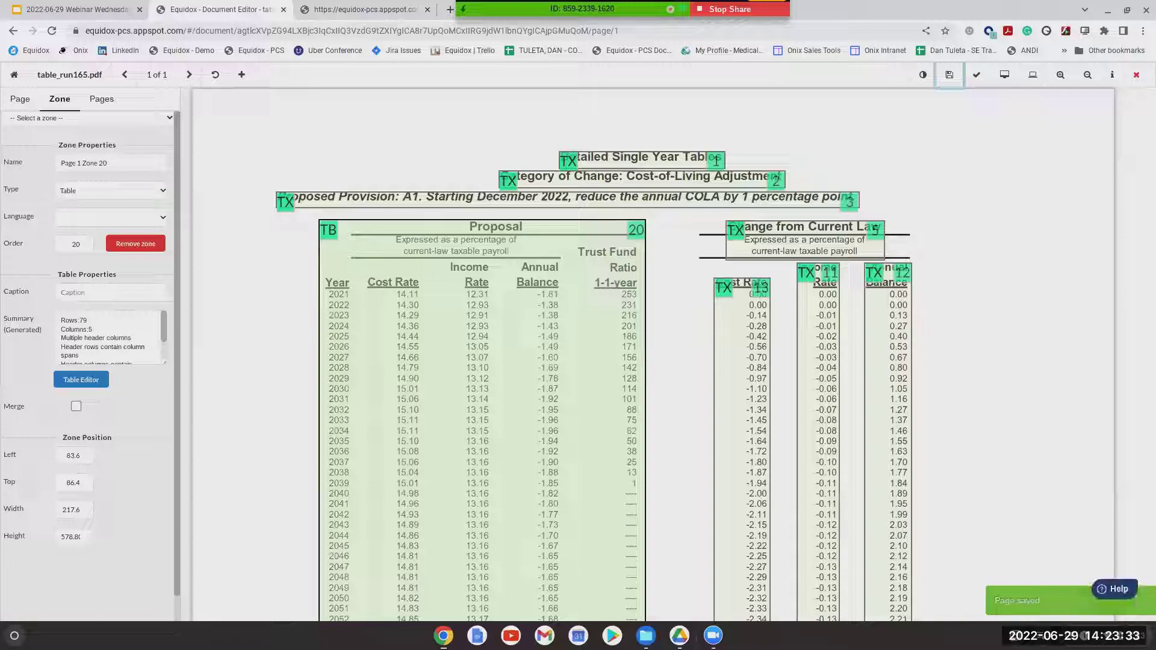
left_click(1136, 76)
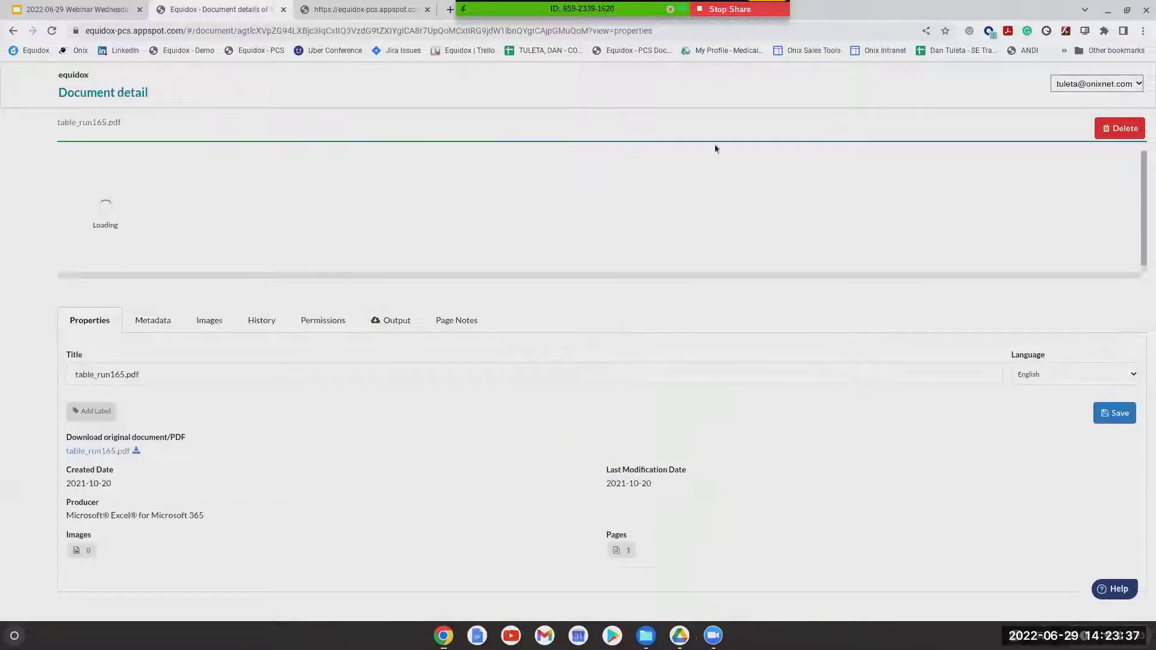
Find pandemic-ebtphase2 policy memo.pdf in the documents list and open its page 1 for editing.
left_click(24, 131)
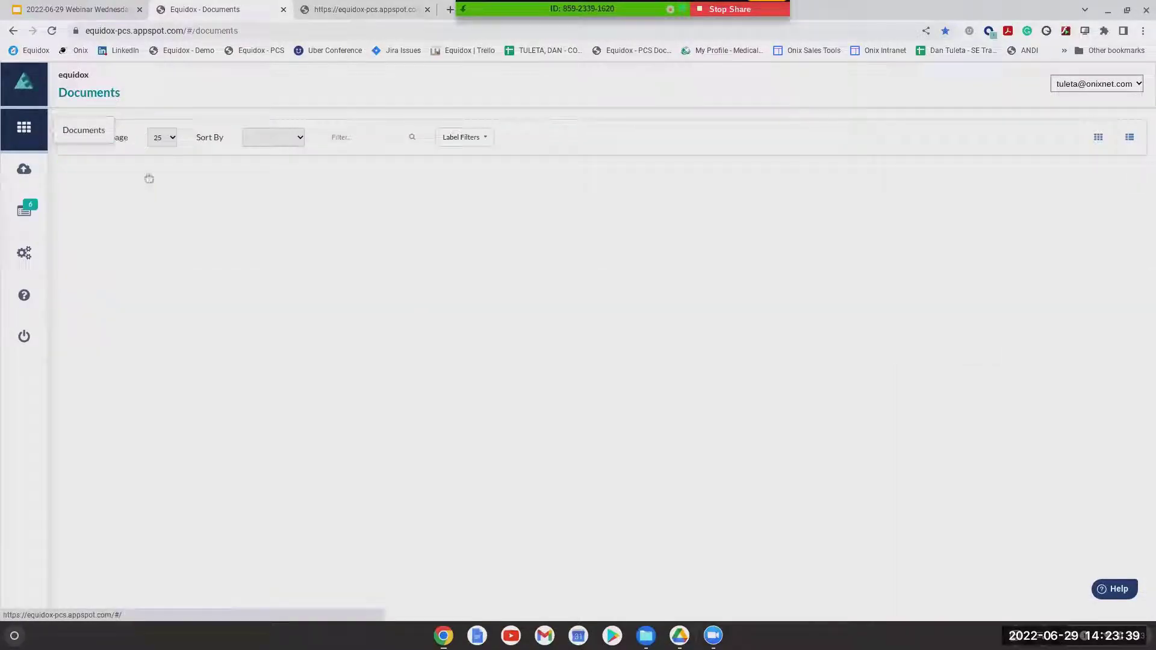
scroll(487, 381, "down", 10)
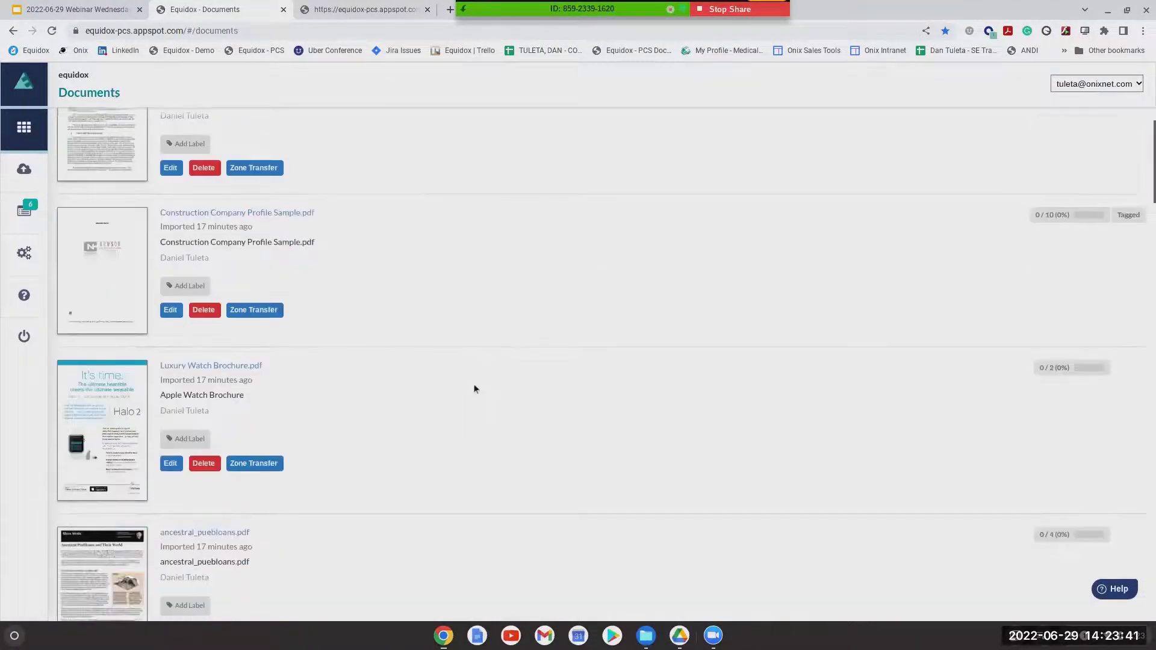
scroll(465, 392, "down", 6)
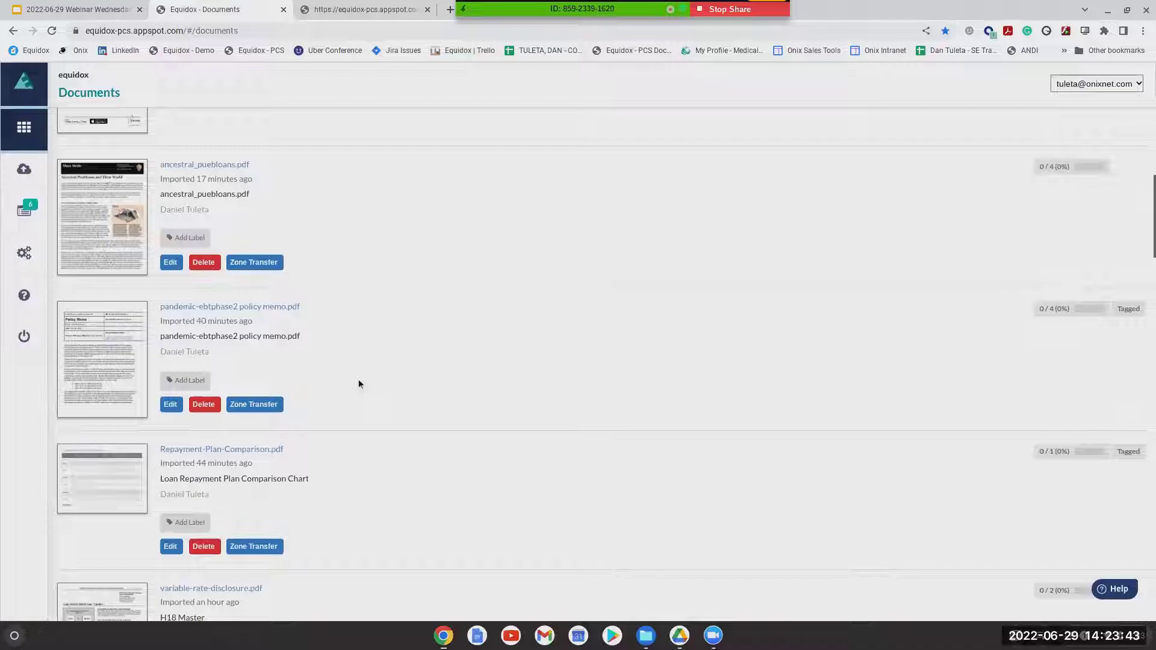
scroll(357, 383, "up", 3)
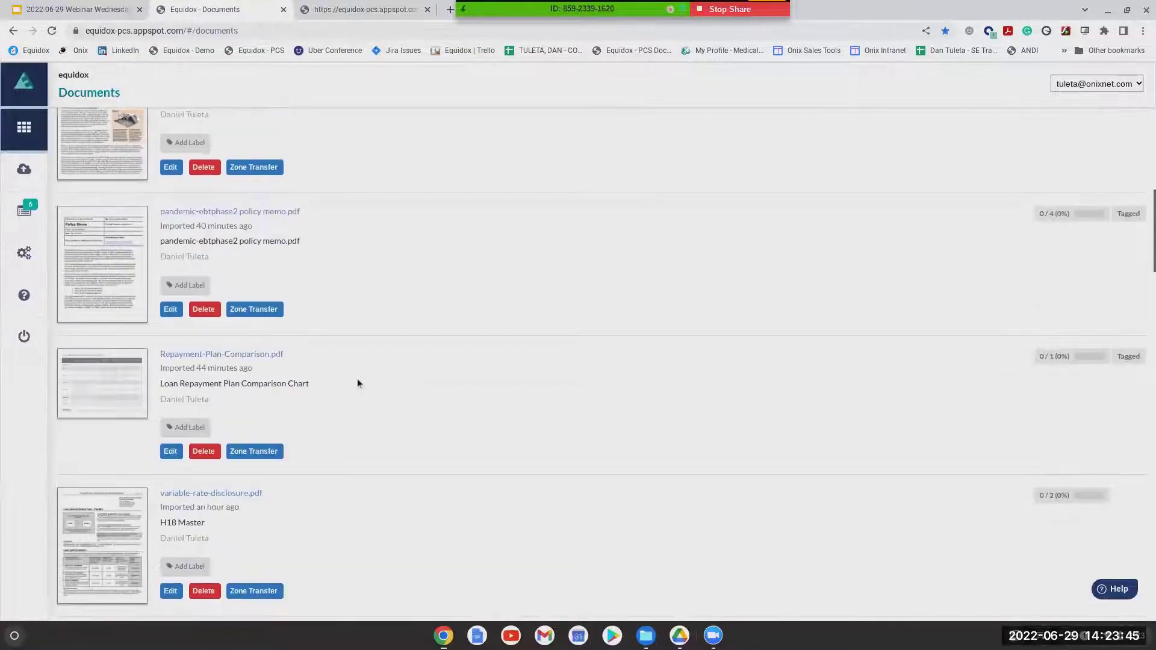
left_click(100, 276)
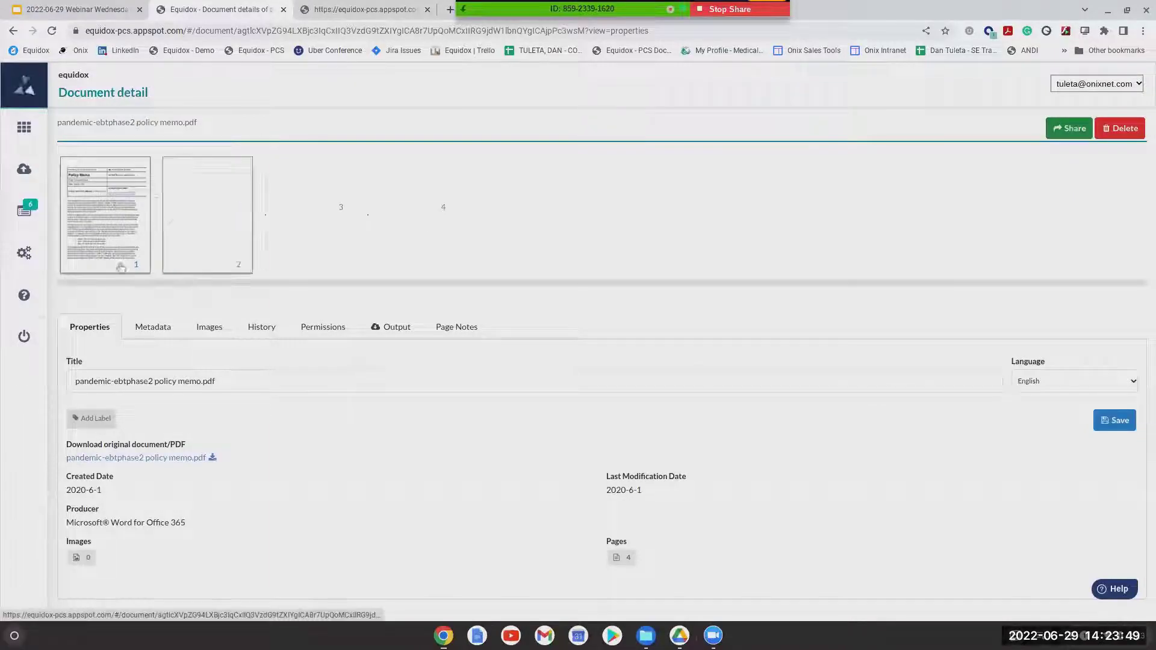
left_click(128, 242)
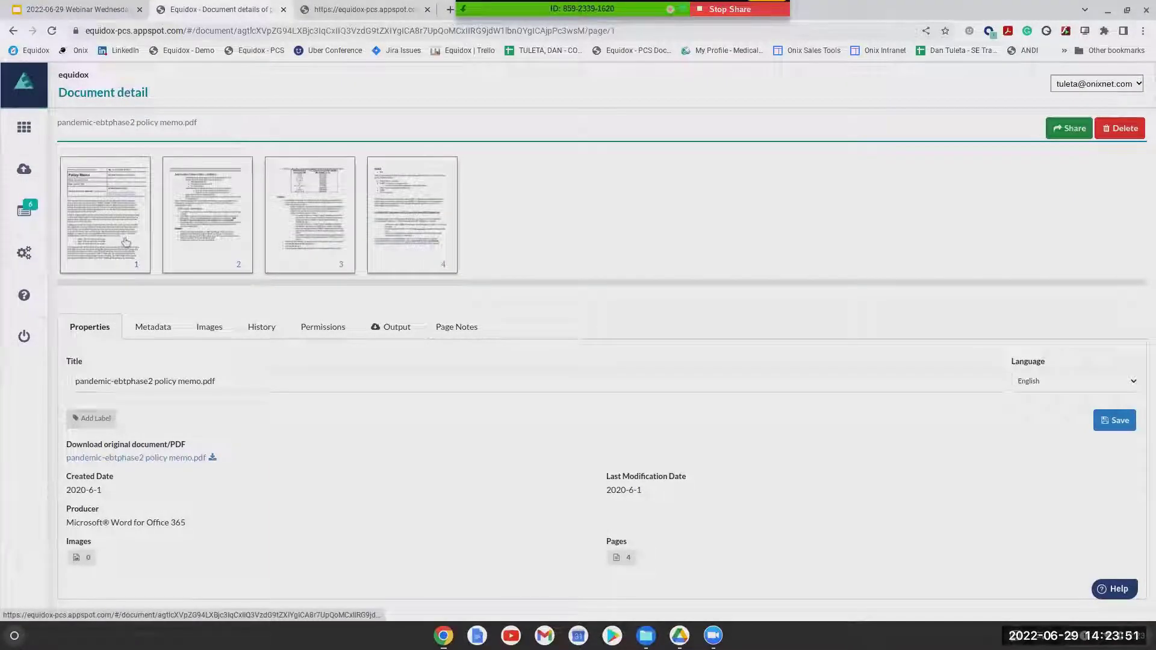
Inspect the March, April and May list zone, and set the page's zone detector to Sensitivity 7.
scroll(456, 289, "down", 10)
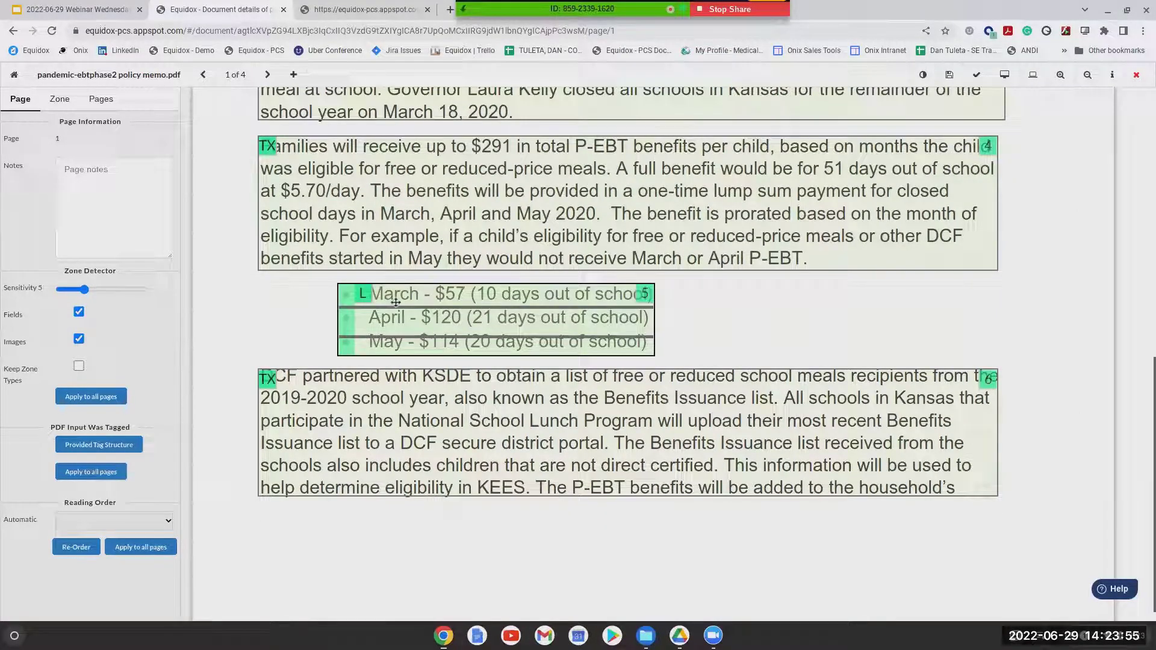
left_click(397, 300)
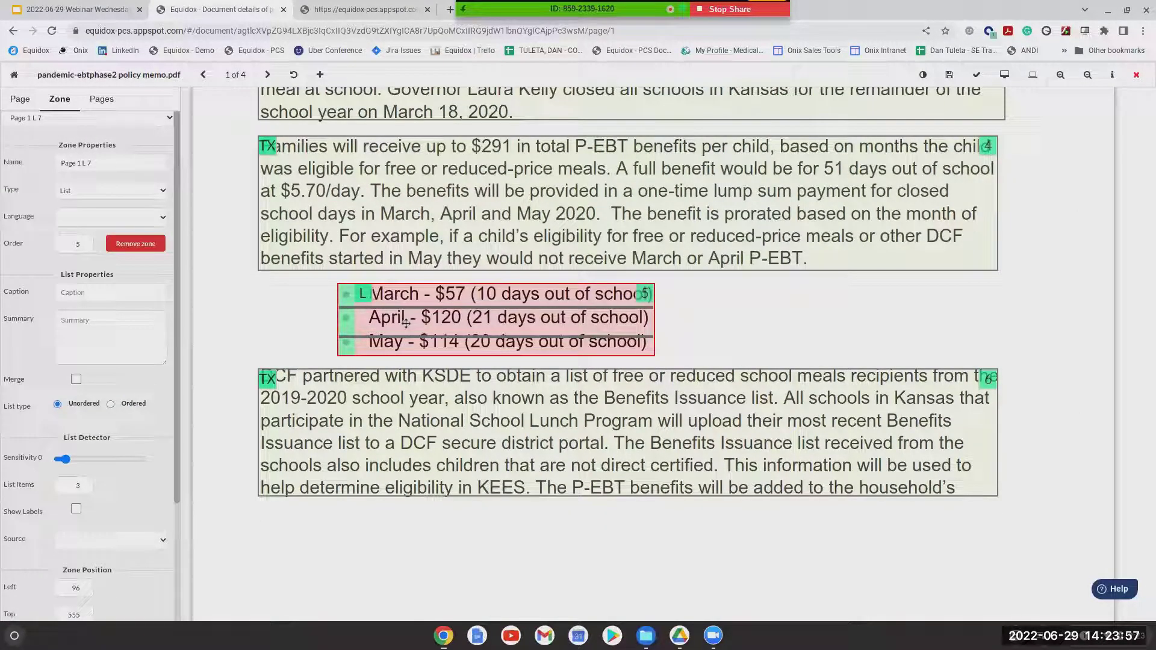
left_click(18, 99)
left_click_drag(80, 290, 93, 293)
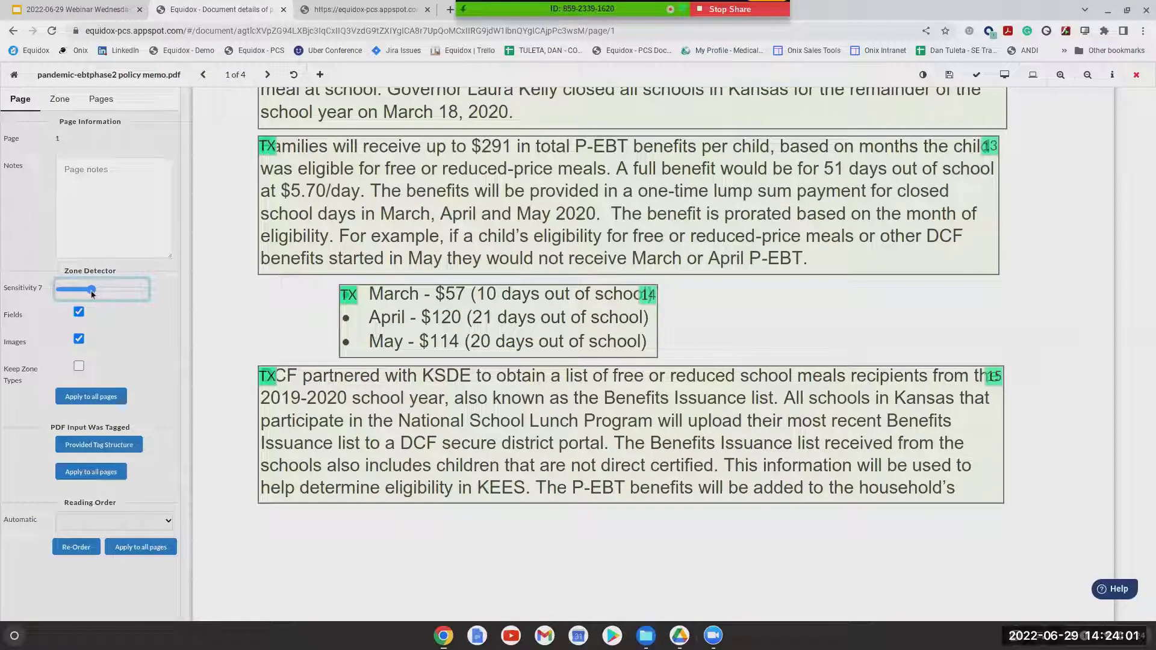
Select the March, April and May text zone and preview page 1 to check how those bulleted lines read.
left_click(397, 340)
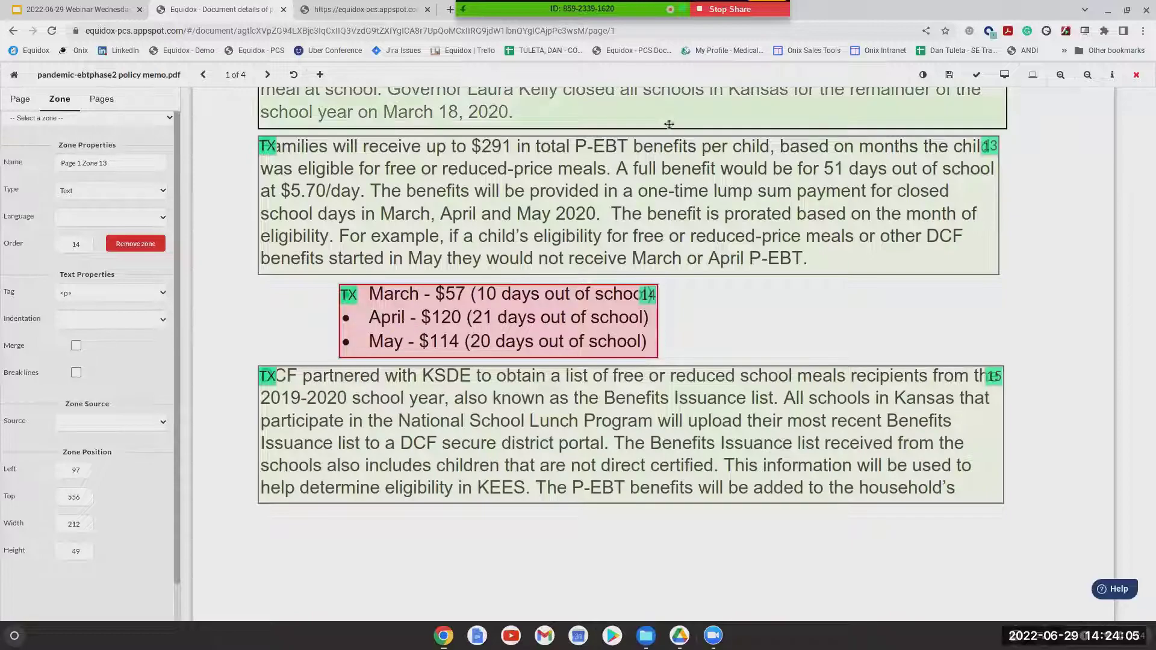
left_click(1010, 76)
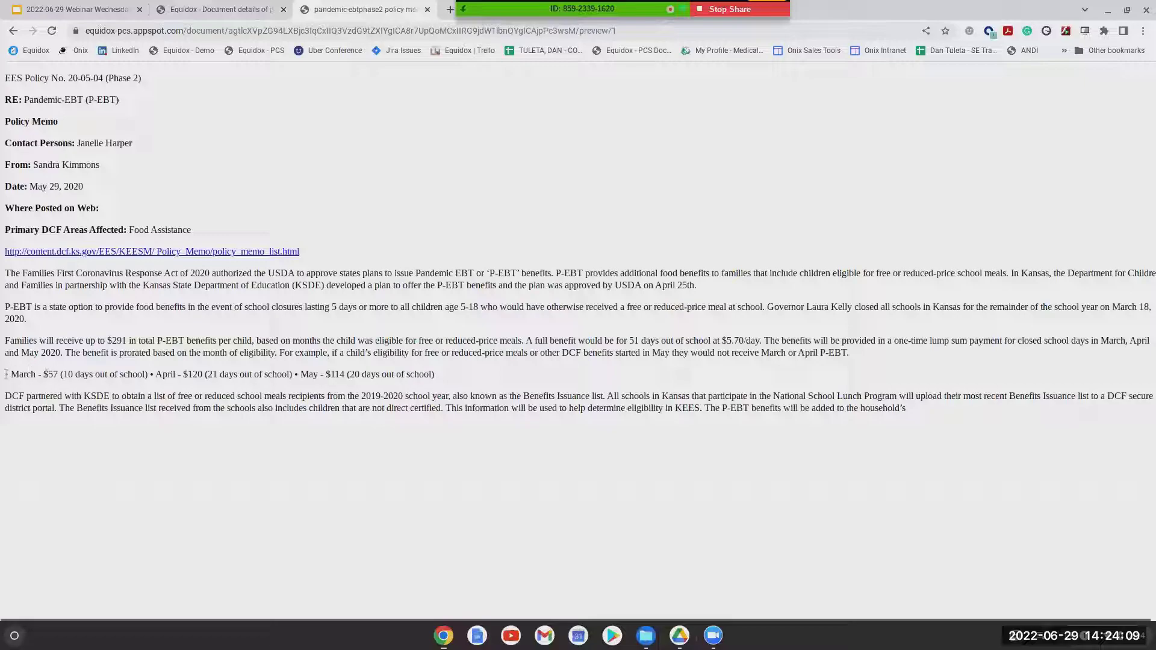
left_click_drag(6, 374, 274, 379)
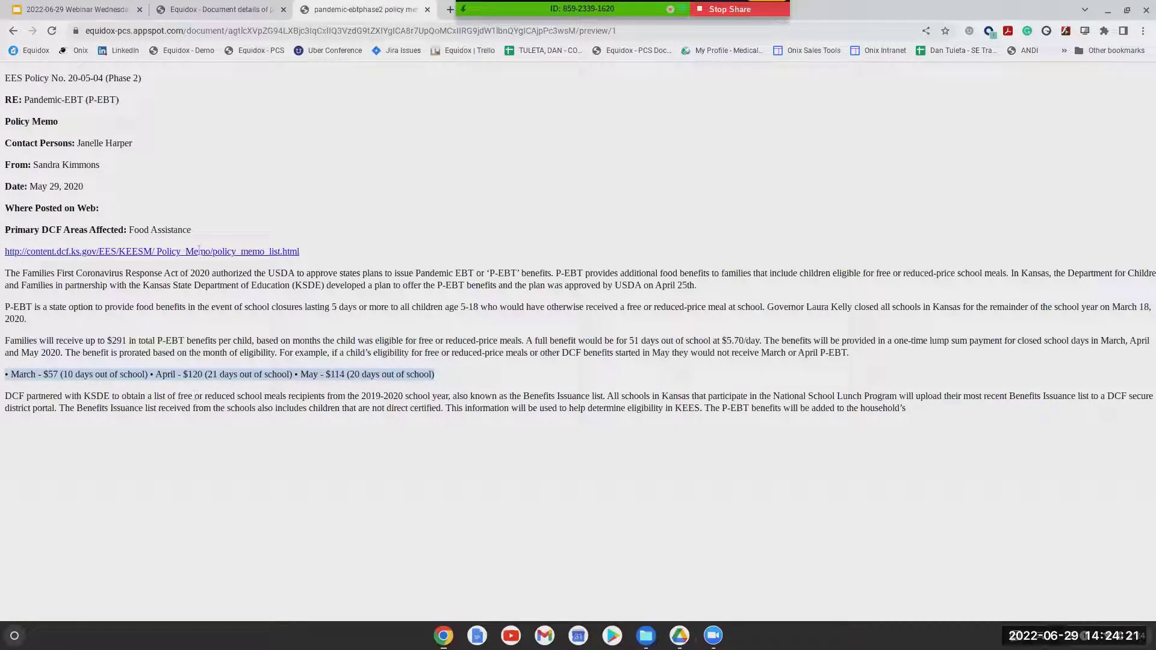
Return to the page 1 editor, make the March, April and May zone a List, and set its List Detector to Sensitivity 1.
left_click(212, 10)
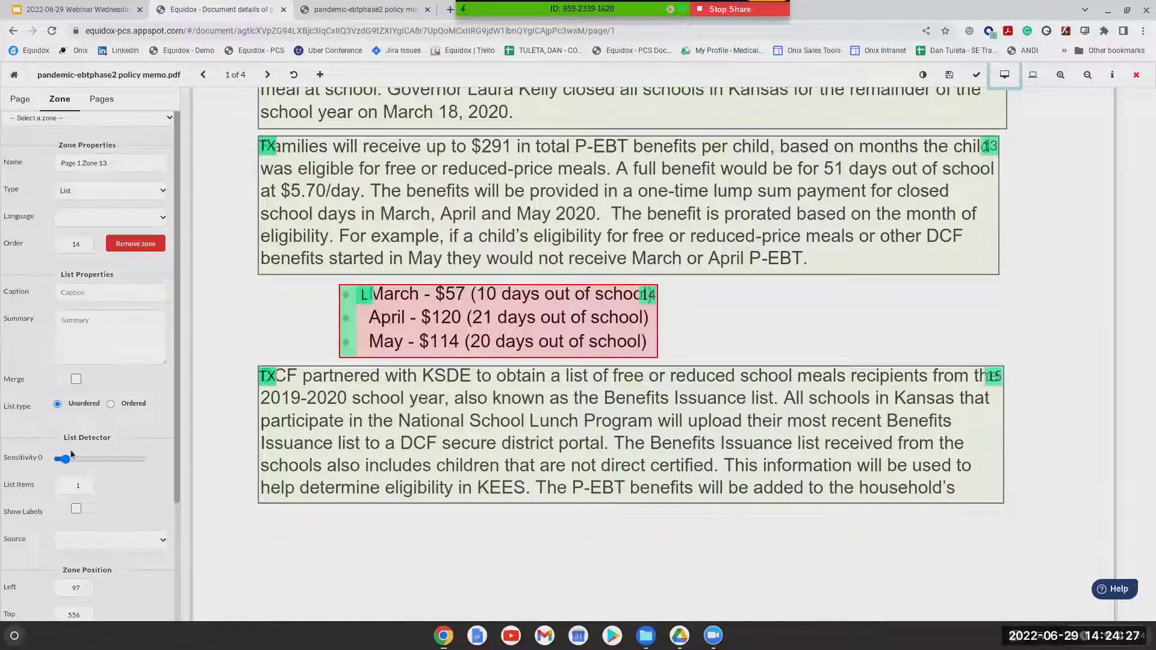
left_click(65, 459)
left_click_drag(72, 459, 79, 459)
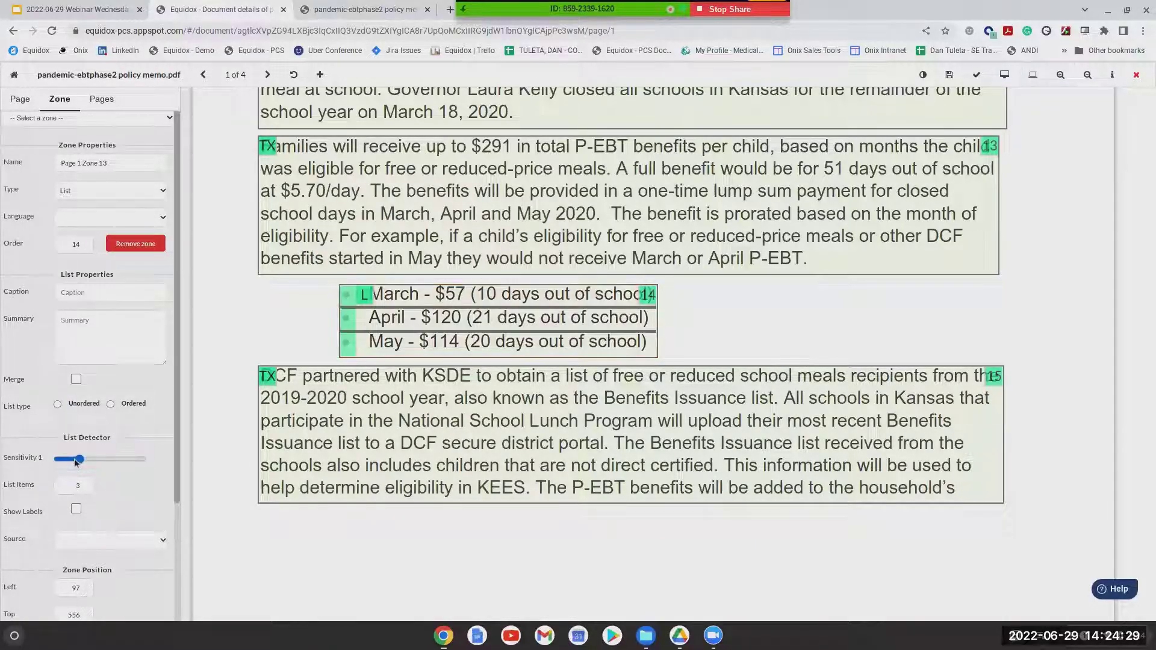
Check the separate March, April and May list items and preview page 1 to see how the list reads.
left_click(386, 295)
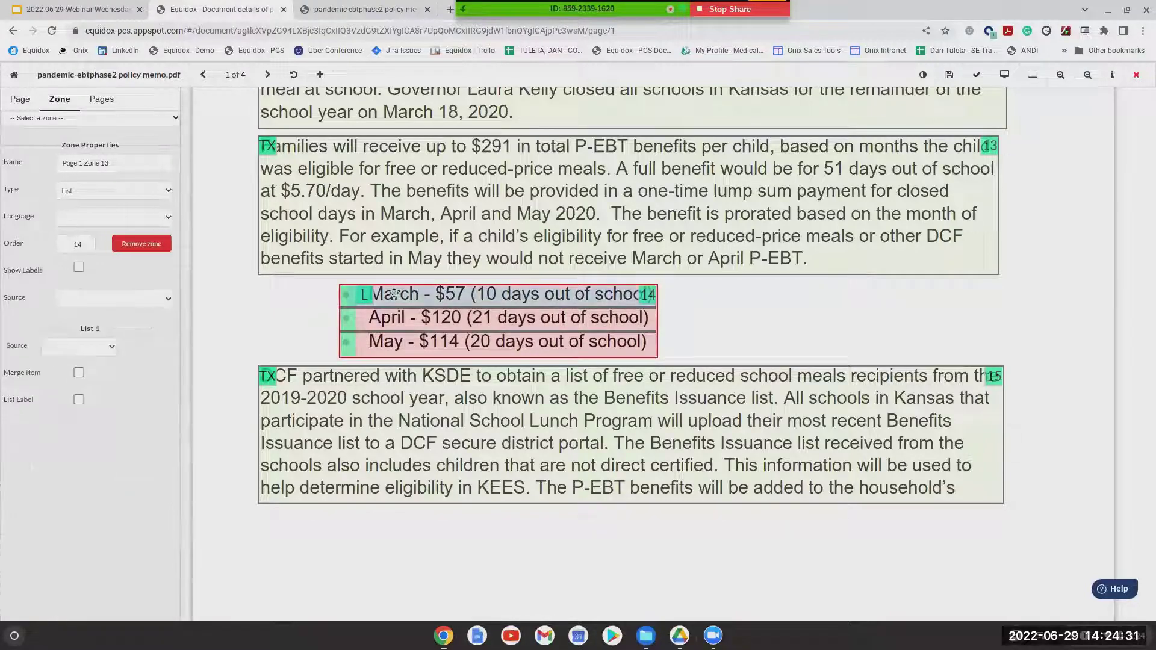
left_click(416, 341)
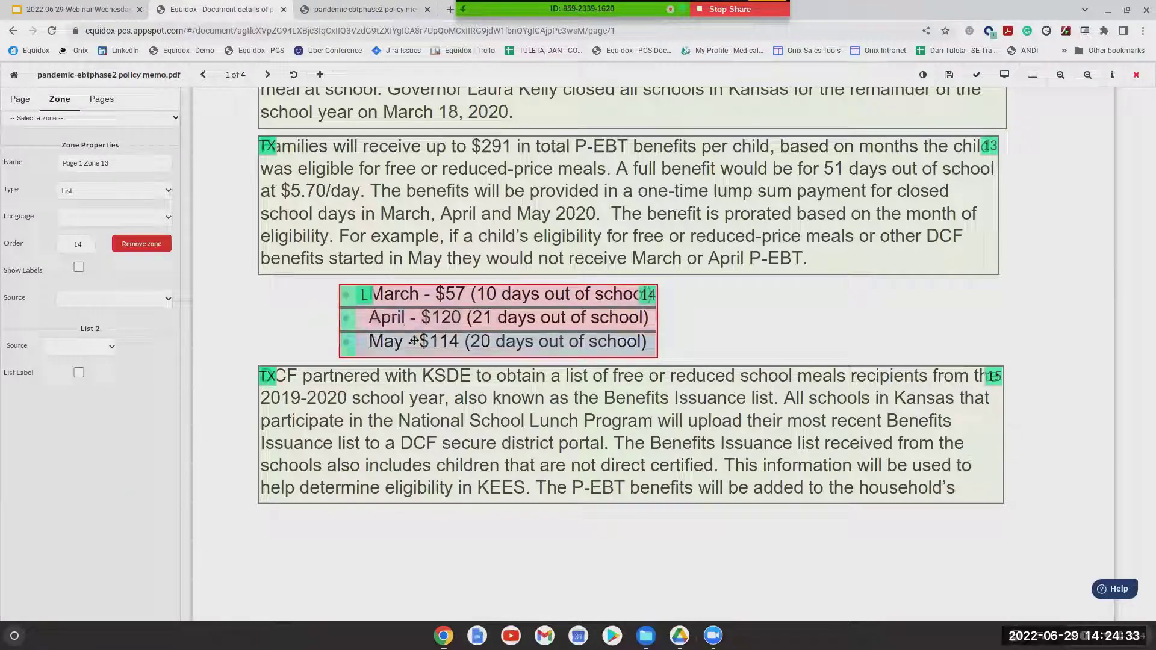
left_click(1010, 78)
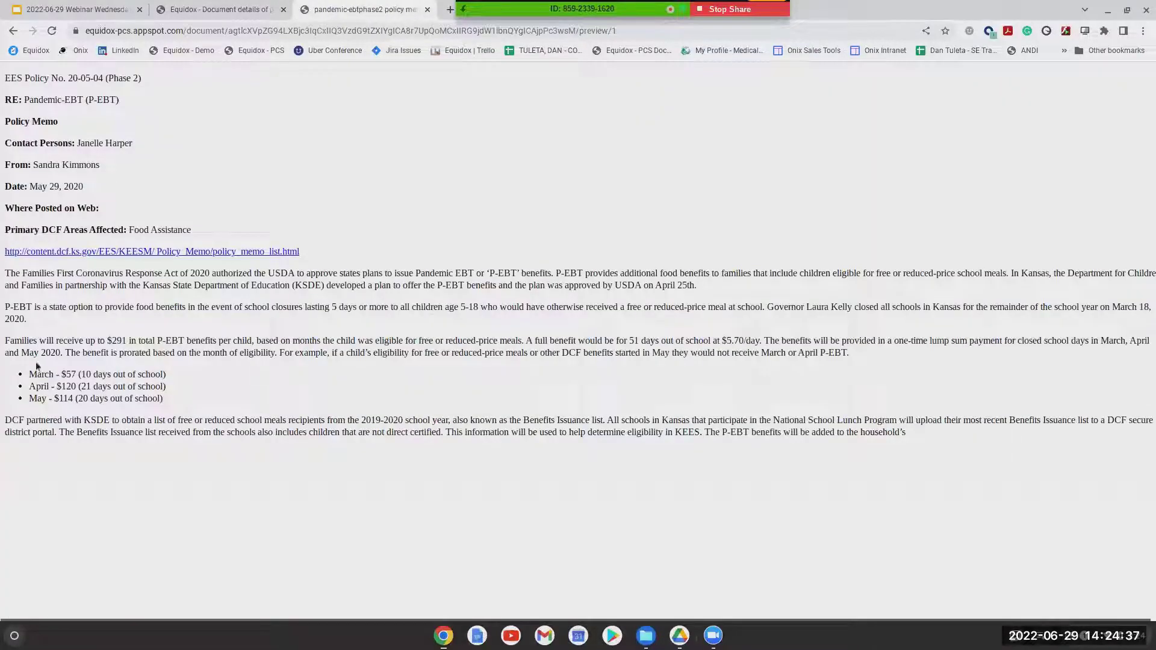
left_click_drag(29, 369, 165, 400)
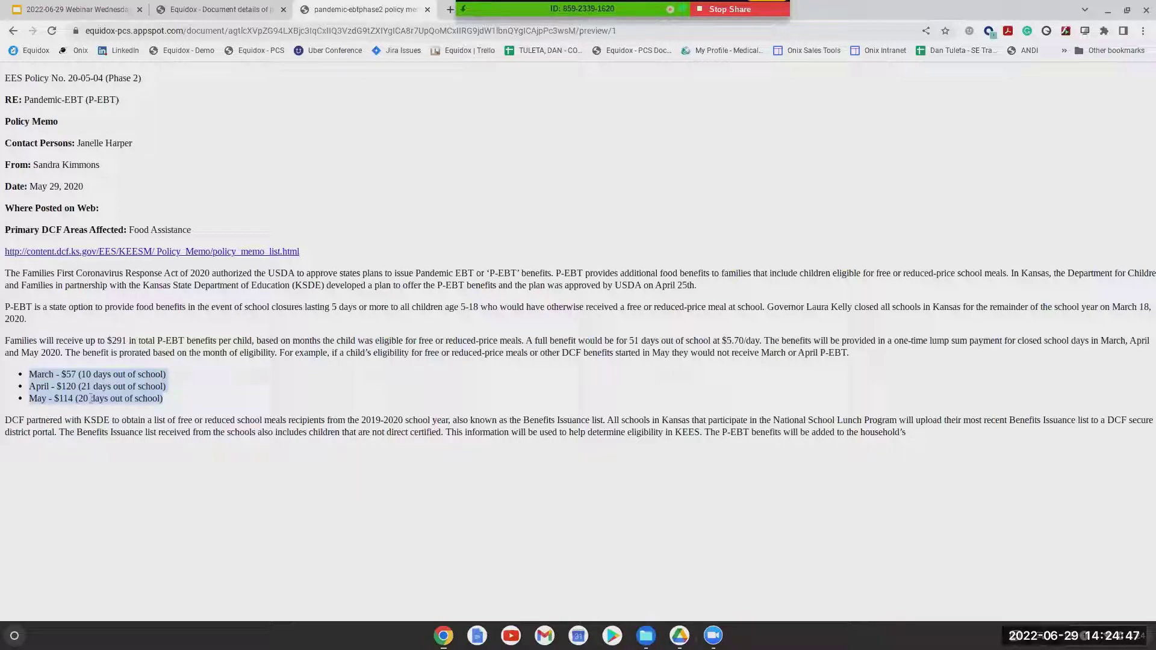
Return to the editor and review the zones across page 1, from the memo header table to the closing paragraph.
left_click(183, 18)
scroll(378, 338, "up", 5)
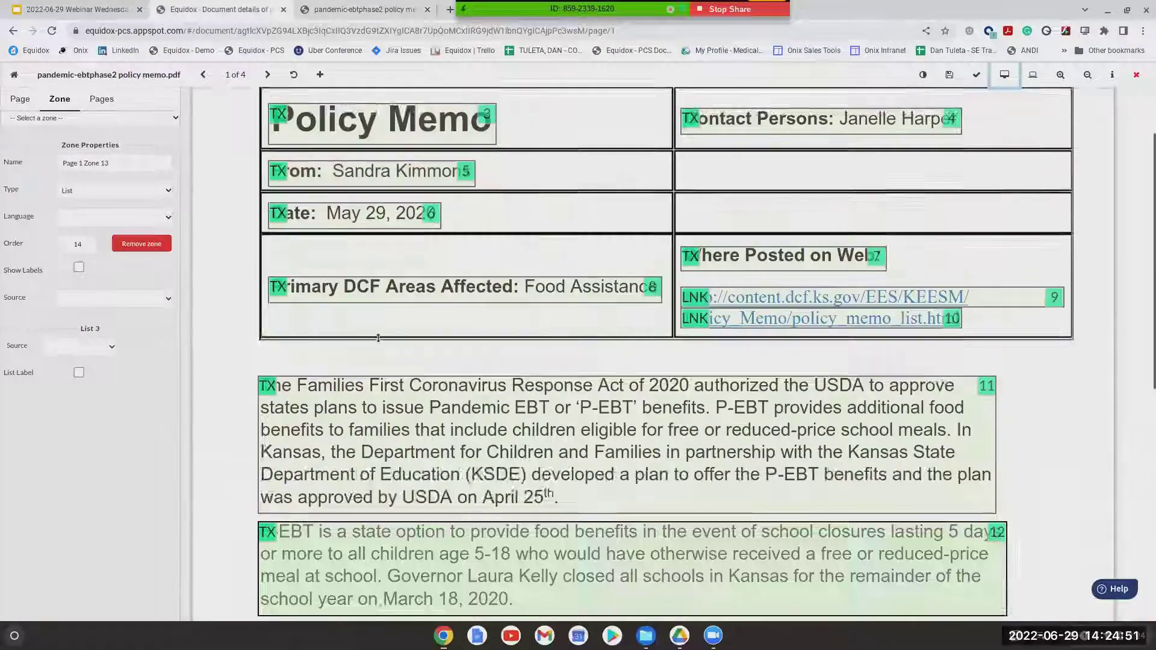
scroll(378, 337, "up", 3)
scroll(432, 435, "down", 5)
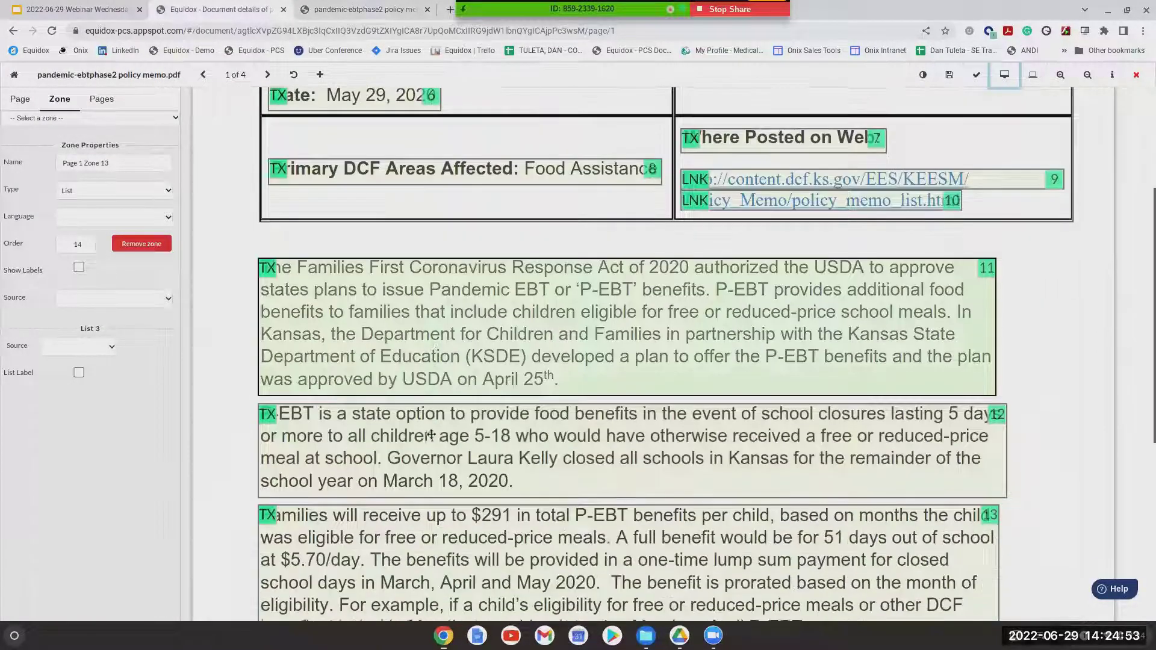
scroll(431, 435, "down", 5)
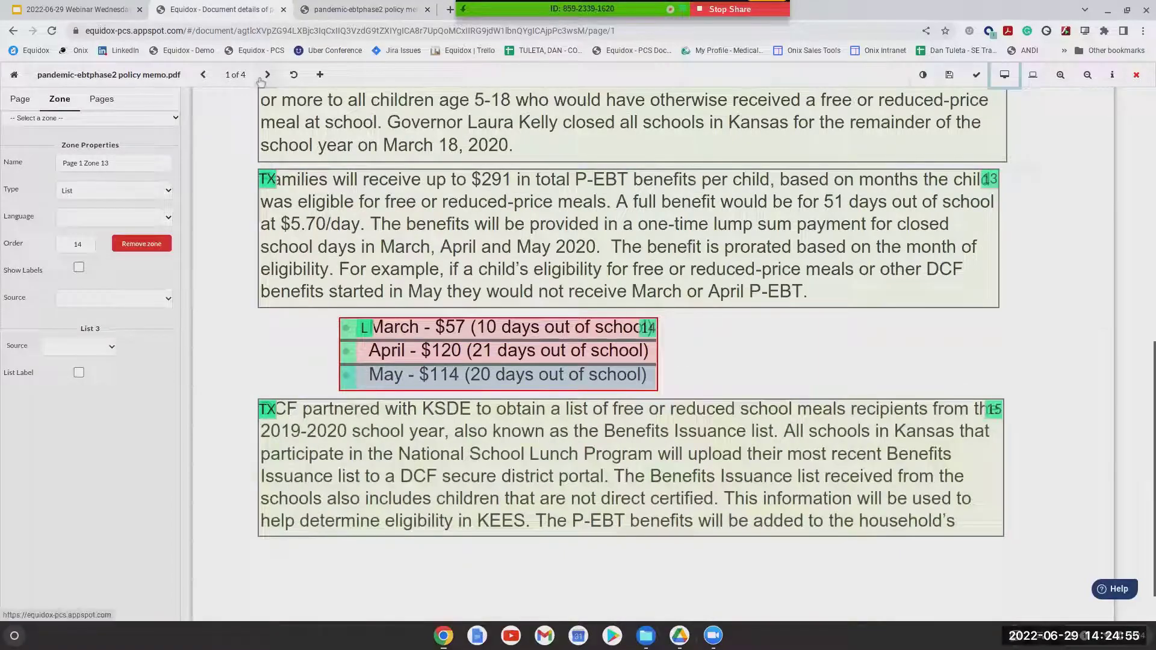
left_click(1088, 77)
scroll(416, 473, "up", 3)
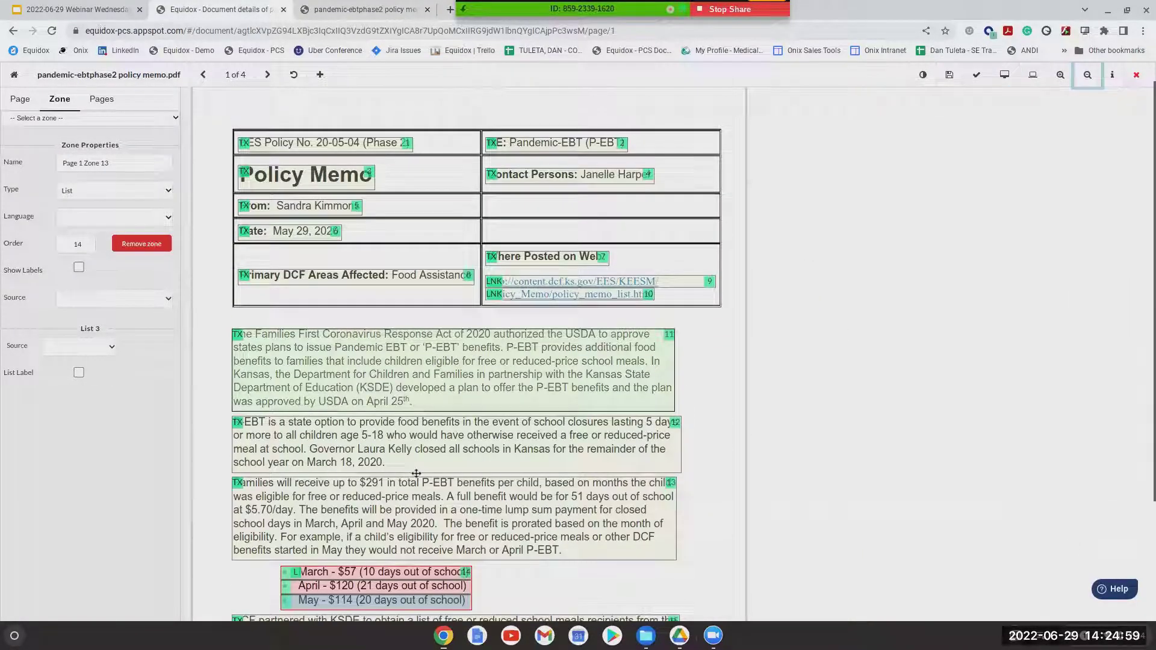
scroll(436, 476, "down", 3)
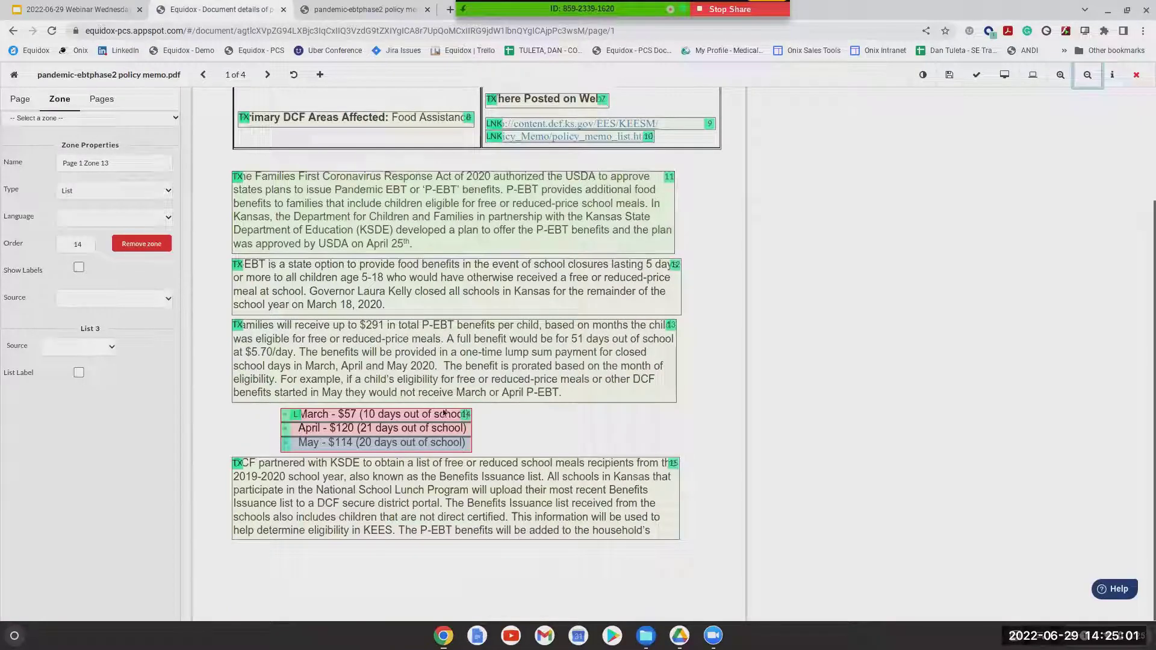
scroll(507, 548, "up", 3)
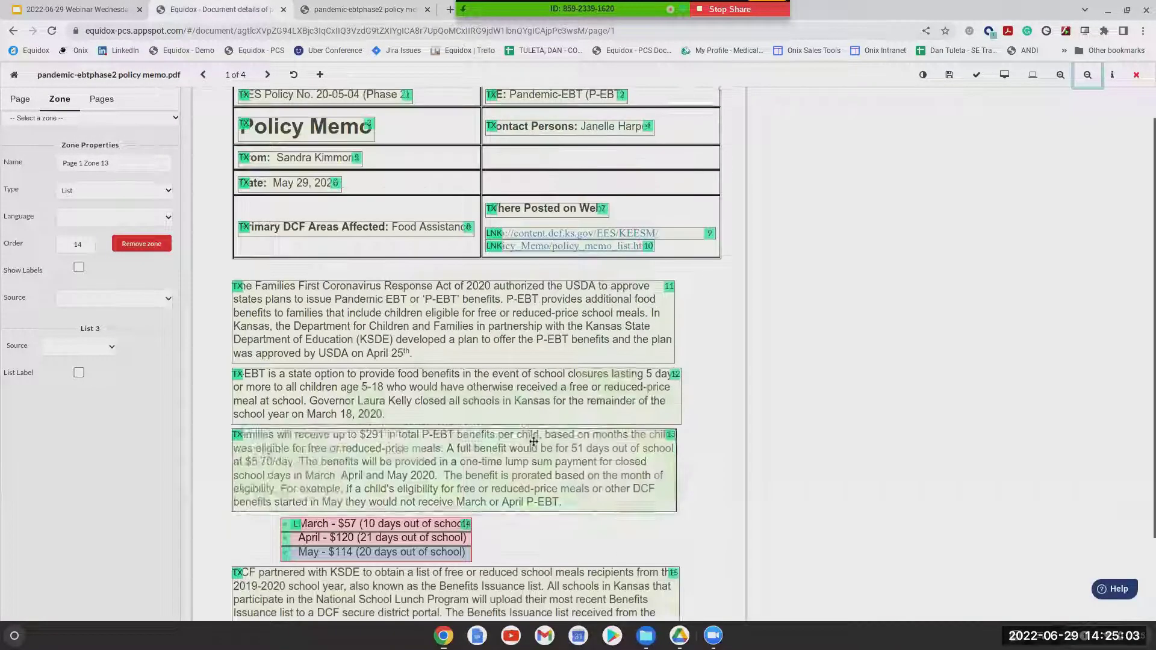
Move on to page 2 of the memo, saving the changes on page 1.
left_click(308, 176)
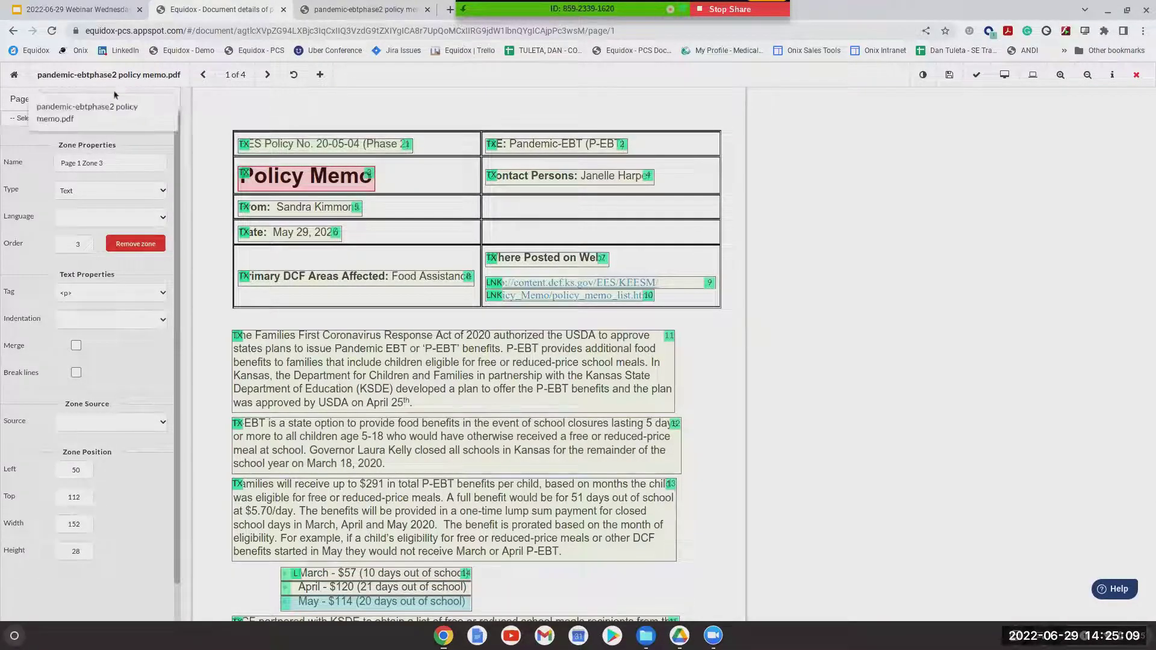
left_click(267, 74)
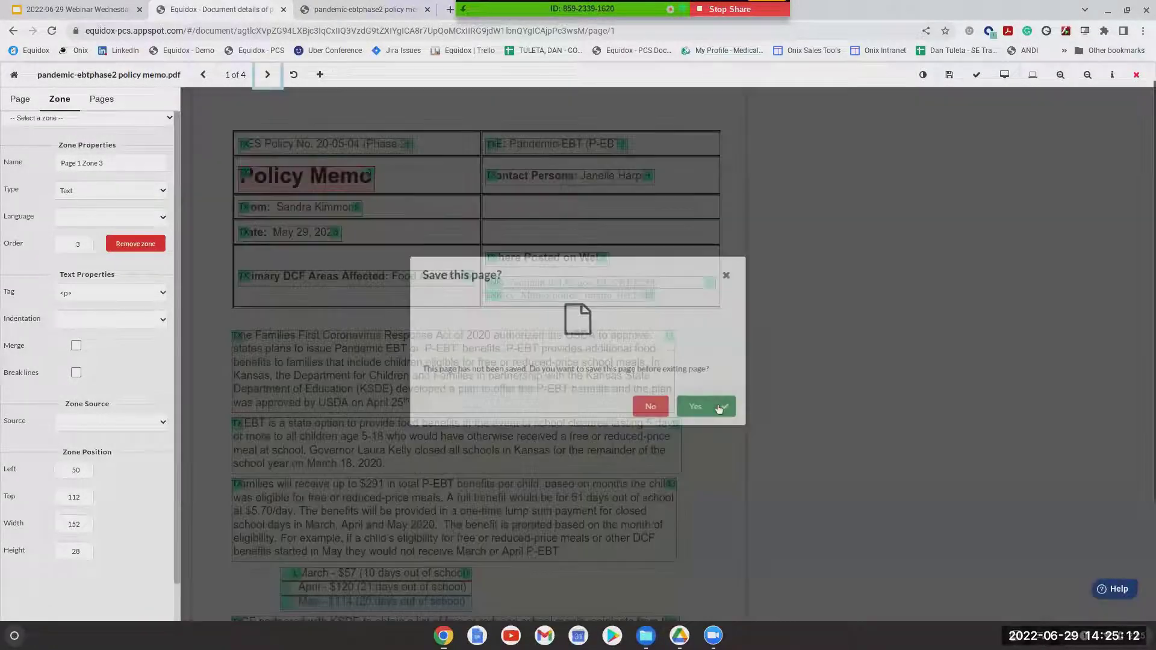
left_click(719, 408)
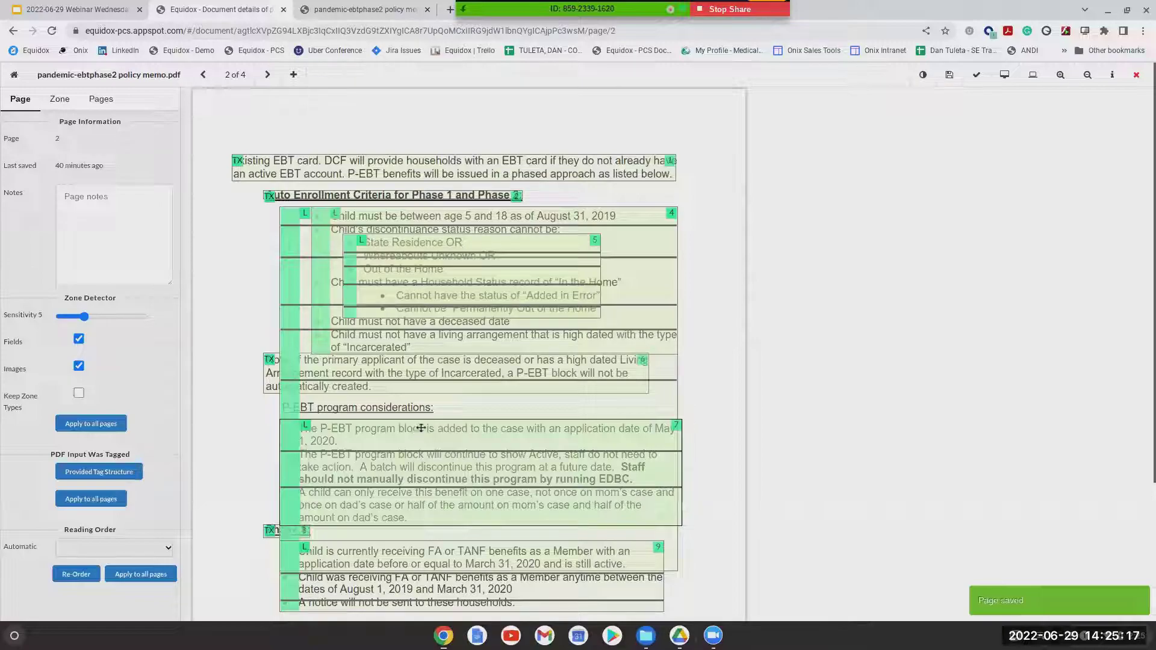
Examine the overlapping list zones on page 2 and set the page's zone detector to Sensitivity 7.
scroll(445, 437, "down", 2)
scroll(392, 427, "up", 2)
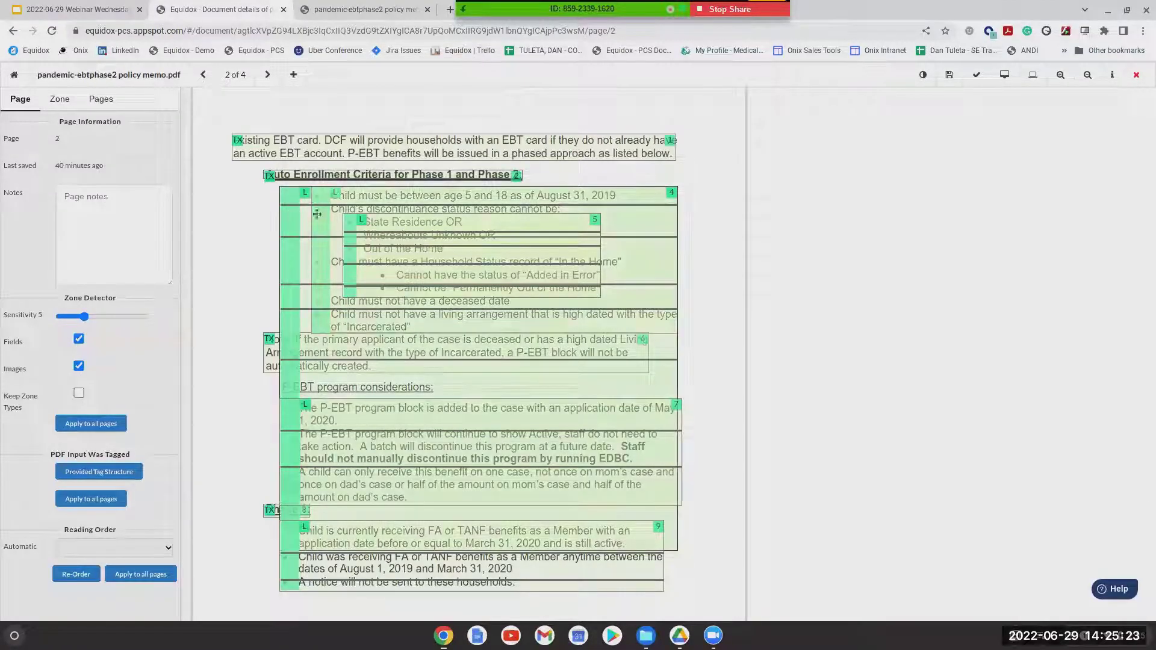
left_click(294, 250)
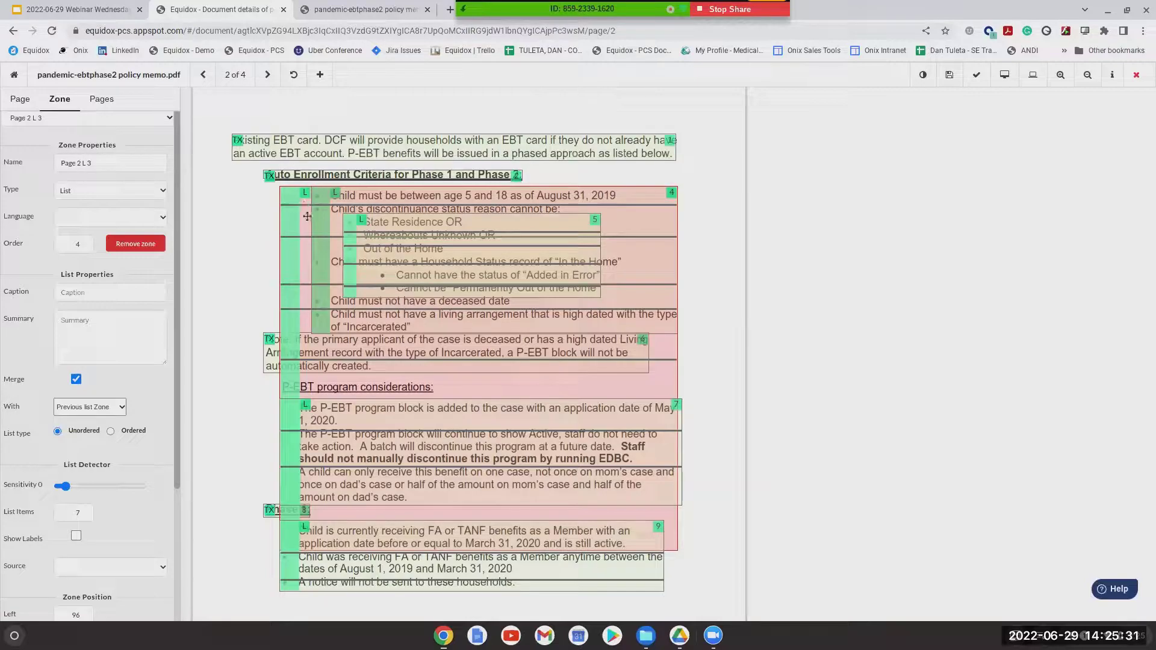
left_click(20, 99)
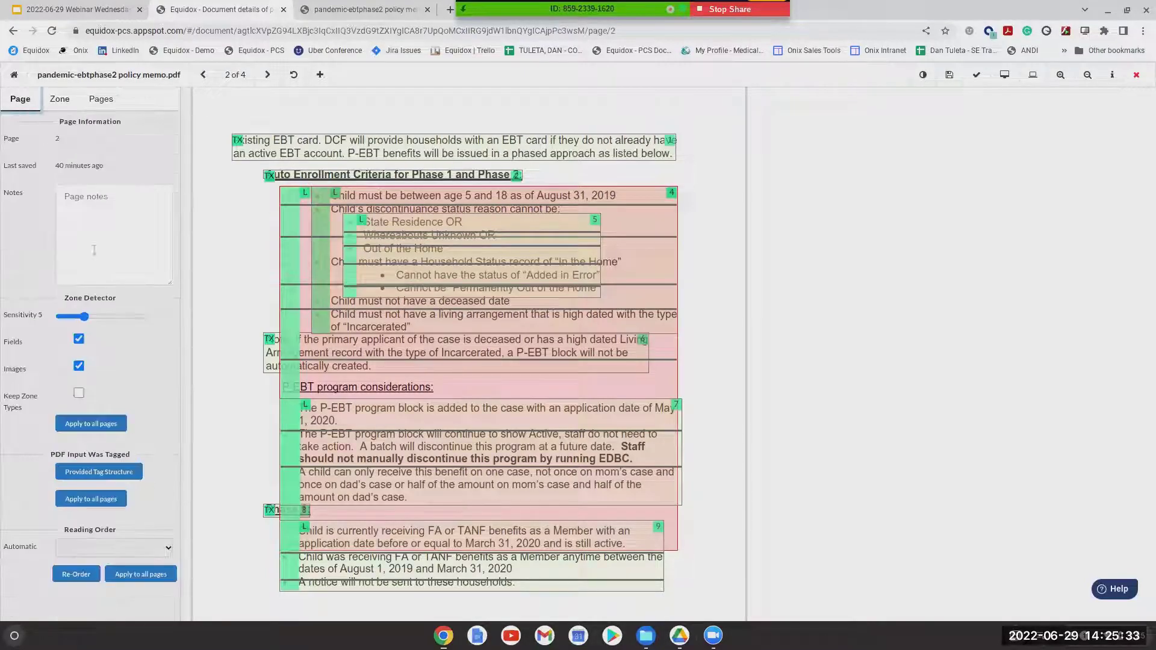
left_click_drag(84, 317, 92, 317)
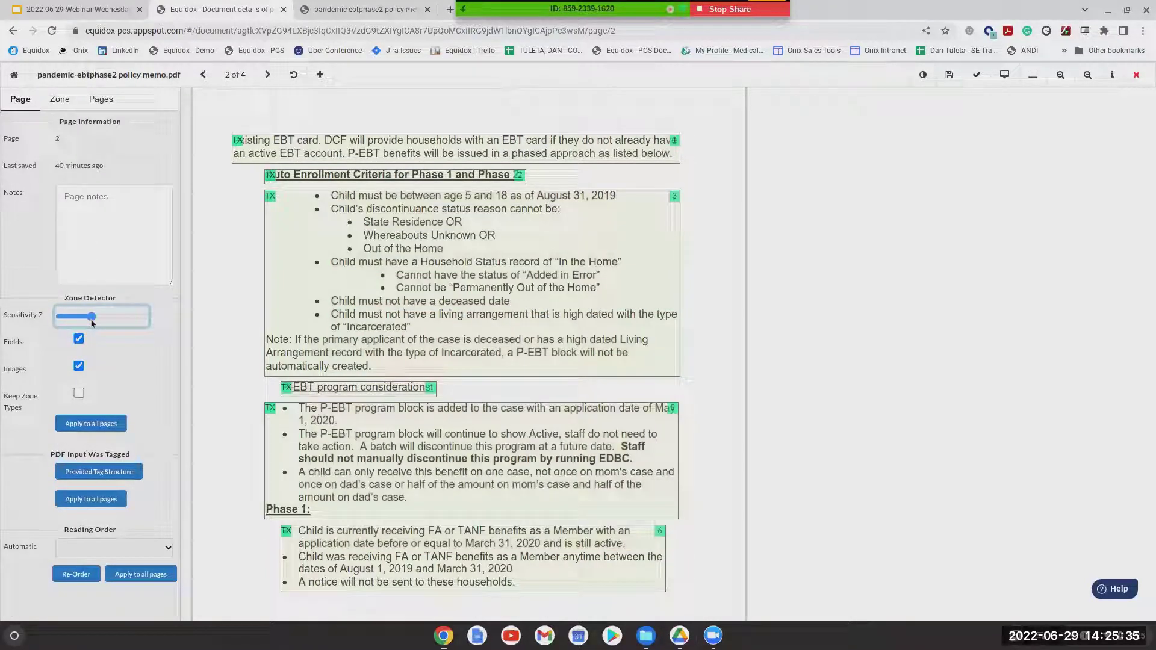
Resize the text zone under Auto Enrollment Criteria to enclose only the bulleted items, excluding the Note paragraph and the empty margin.
left_click(1060, 75)
left_click(1060, 75)
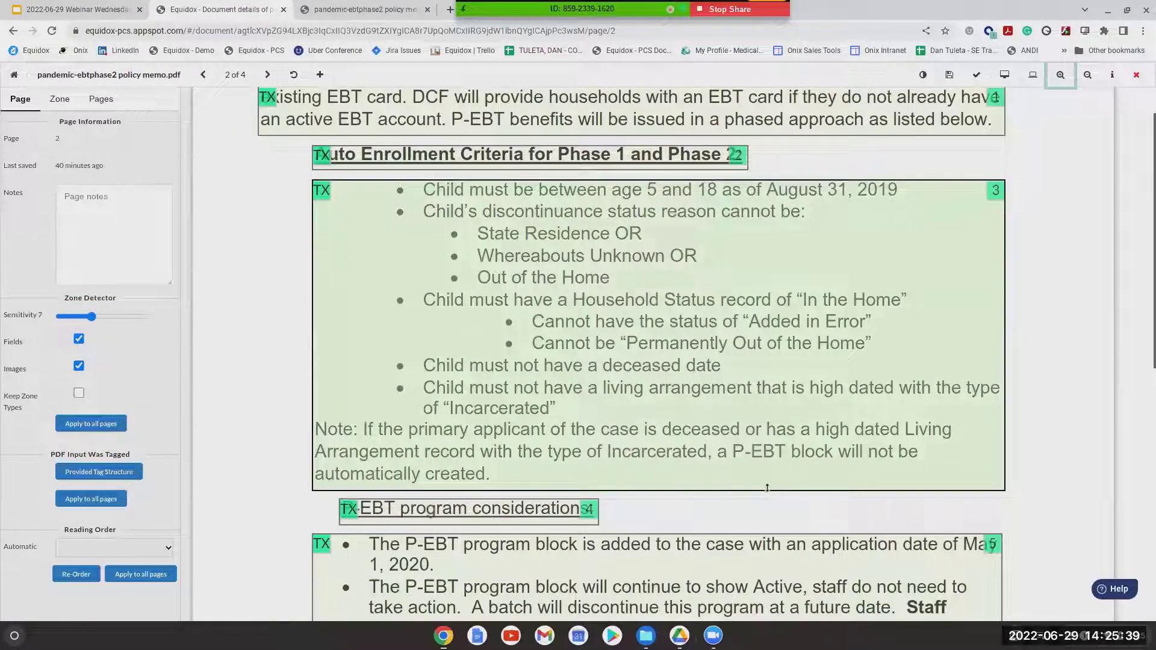
left_click(734, 493)
left_click_drag(734, 494, 734, 418)
left_click_drag(685, 368, 759, 362)
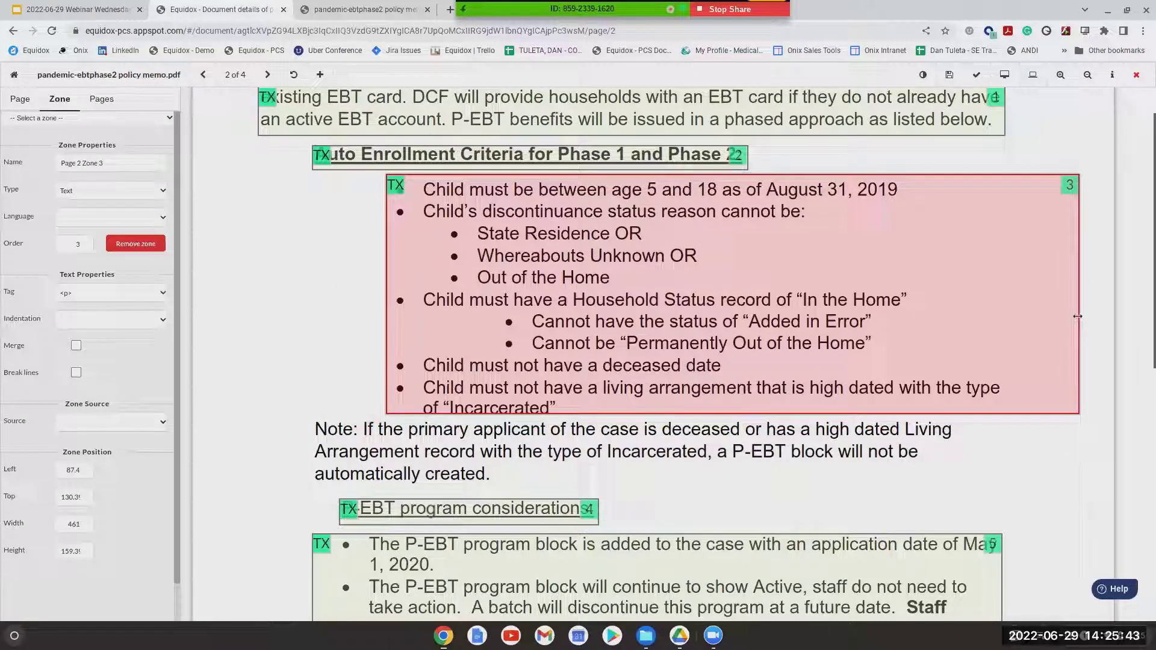
left_click_drag(1080, 301, 1009, 320)
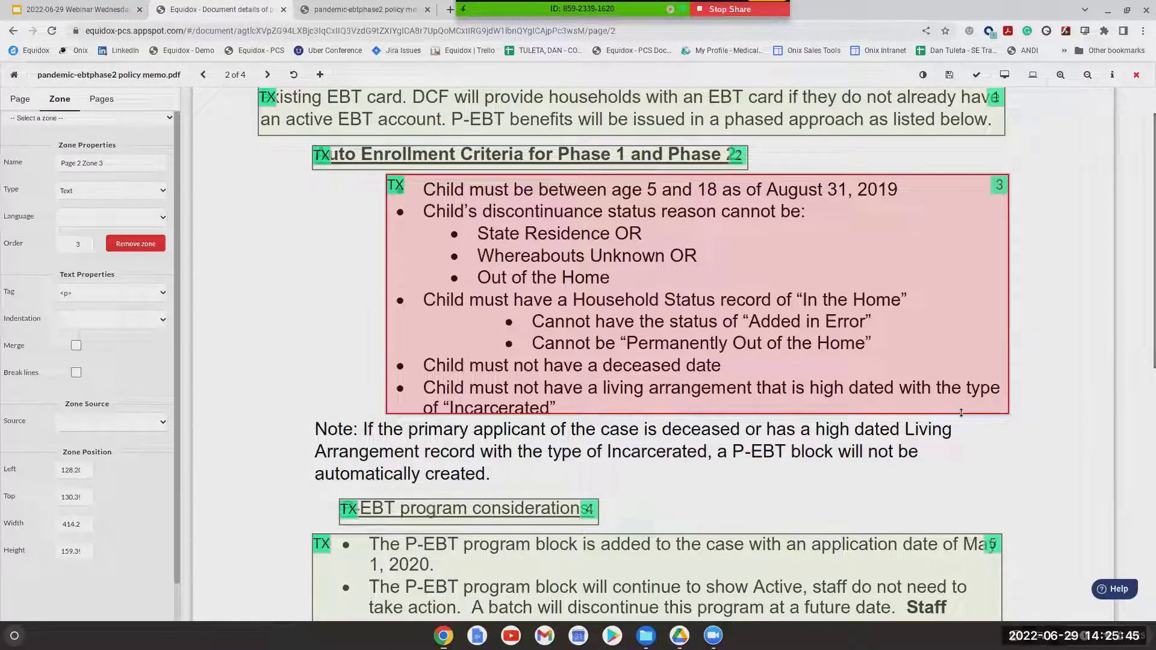
left_click_drag(961, 413, 961, 417)
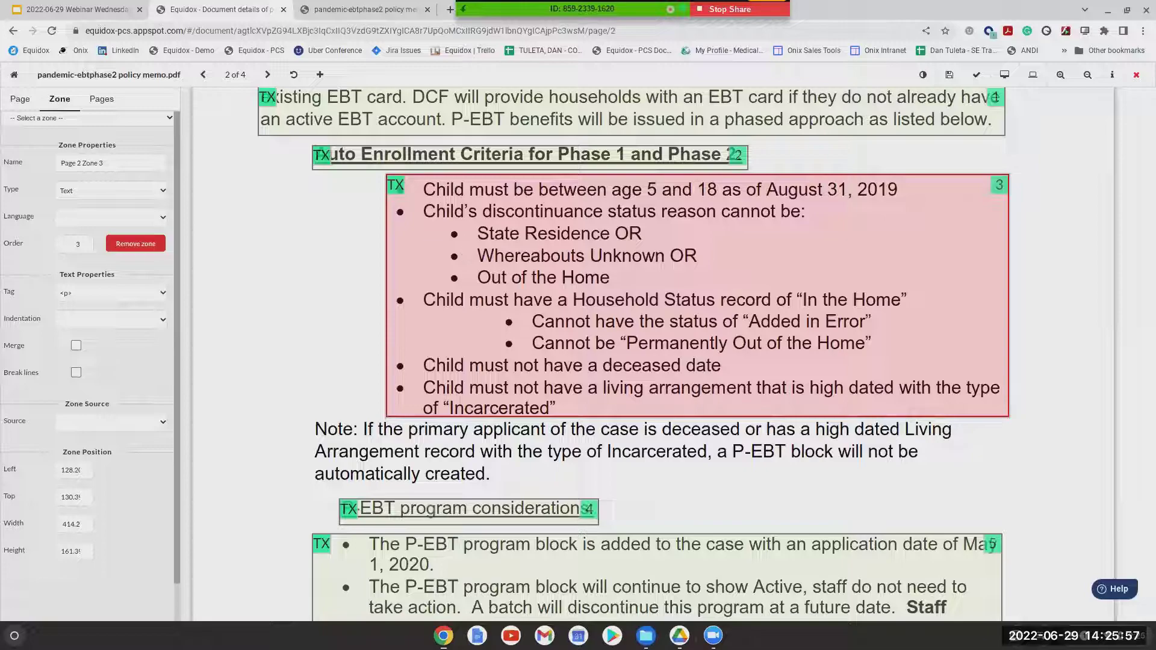
Change the Auto Enrollment Criteria bullets zone to a List and set its List Detector to Sensitivity 5.
key("l")
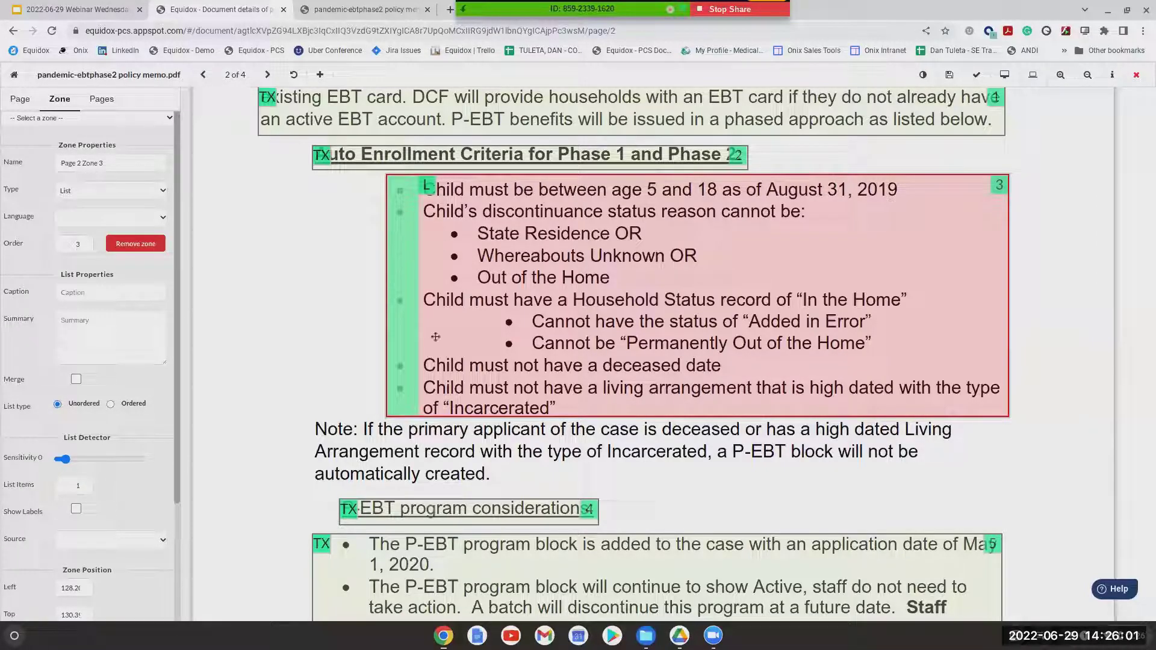
left_click_drag(62, 459, 135, 465)
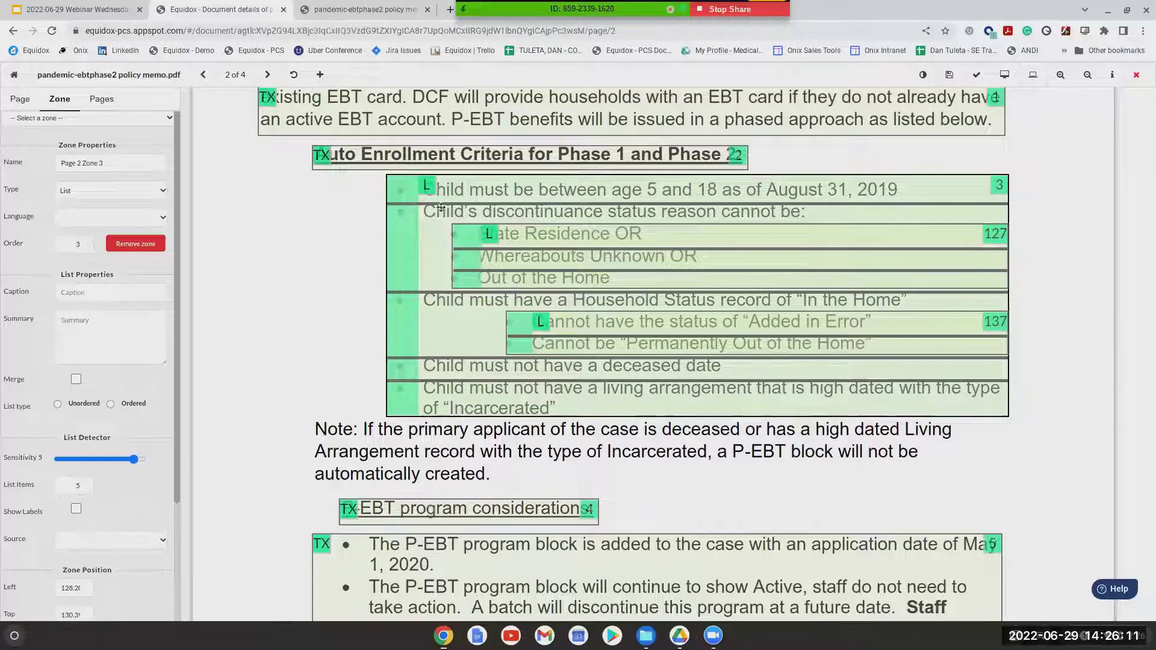
Inspect the main list items and the two nested lists, and preview page 2 to check how the nested bullets read.
left_click(462, 191)
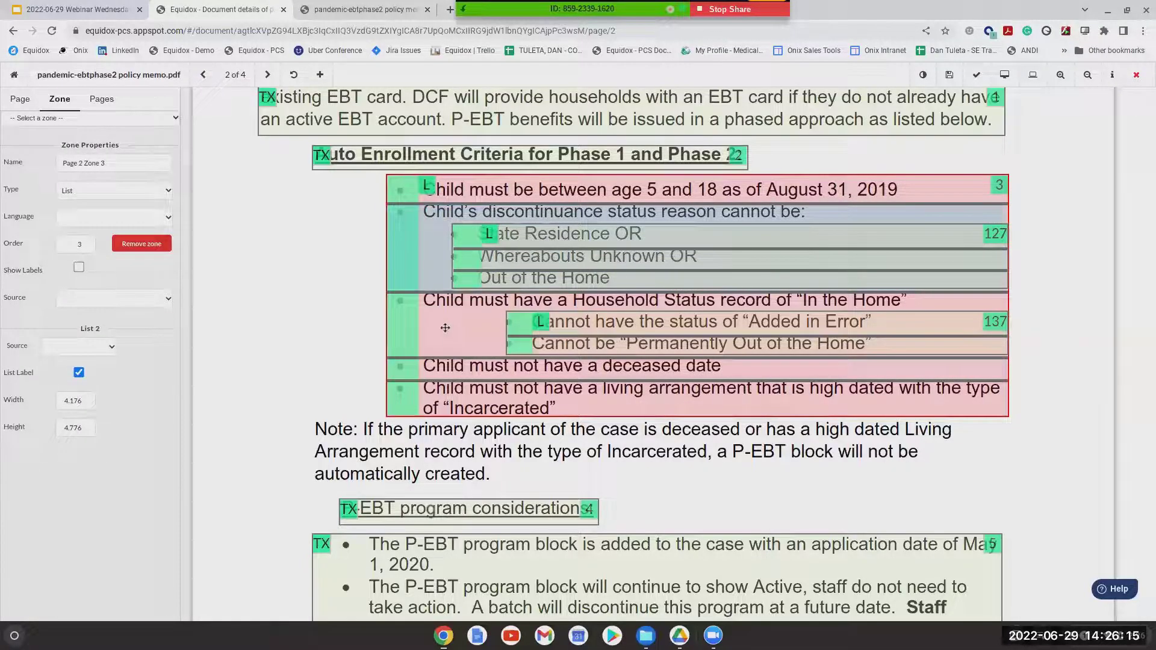
left_click(409, 294)
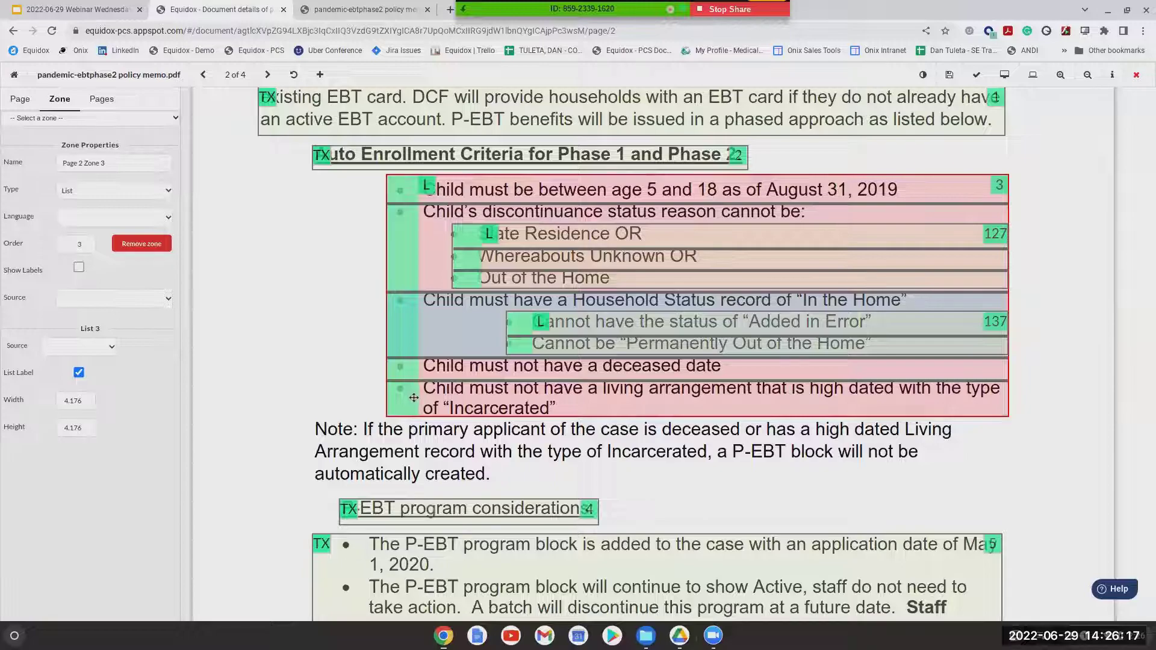
left_click(539, 243)
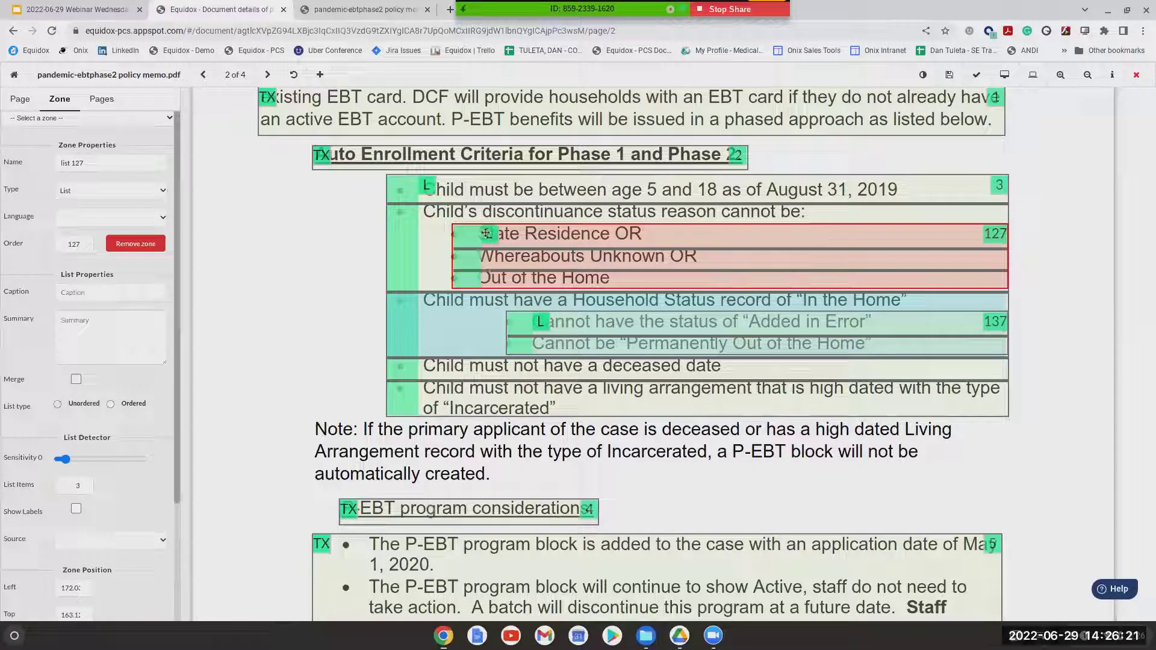
left_click(521, 335)
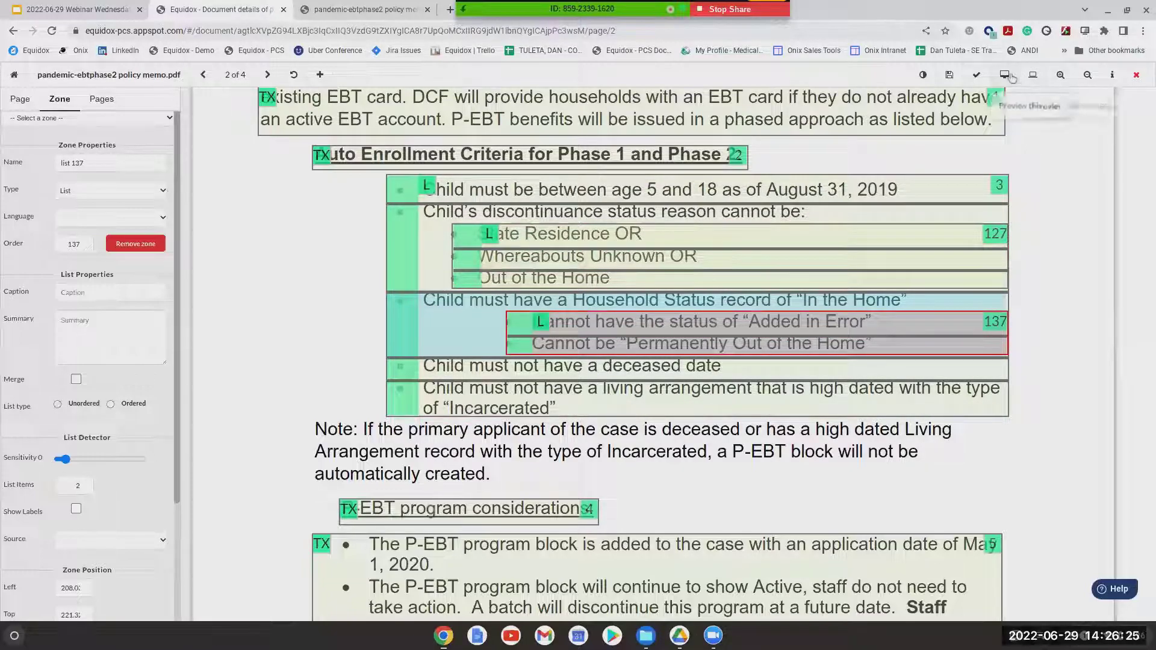
left_click(1011, 77)
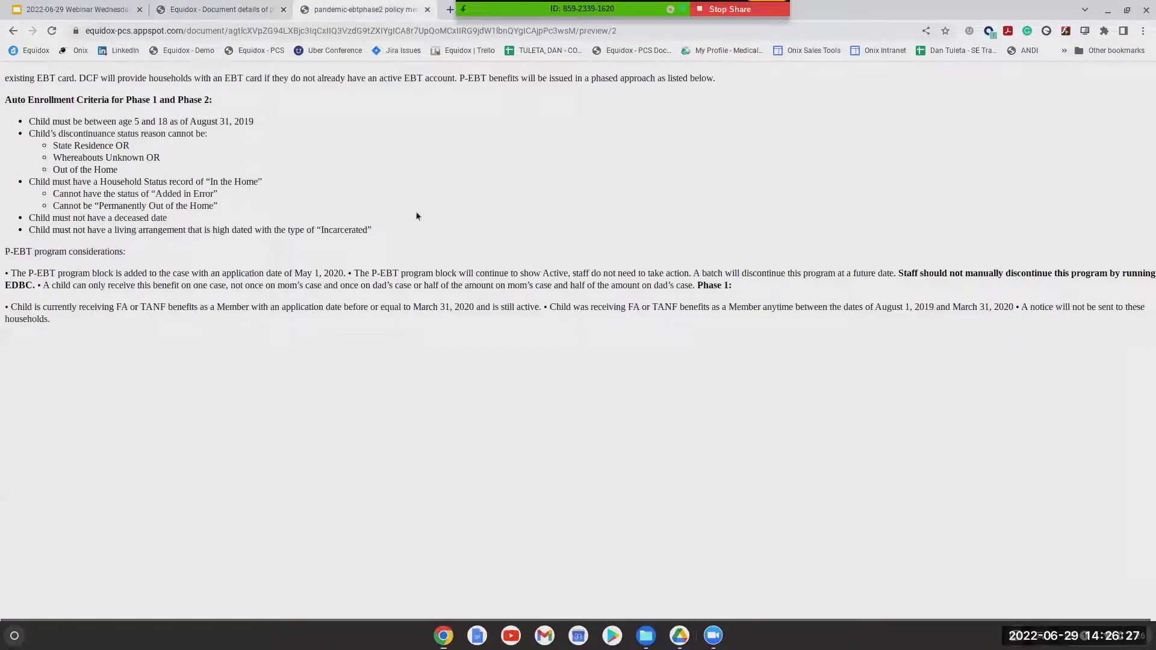
left_click_drag(30, 122, 370, 247)
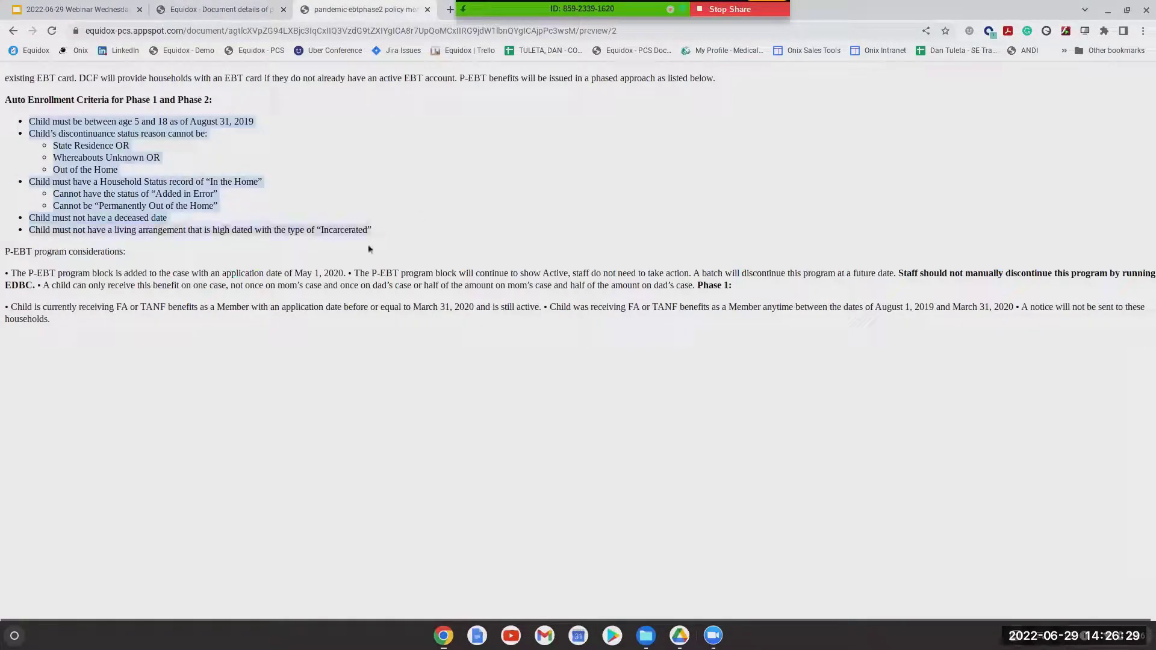
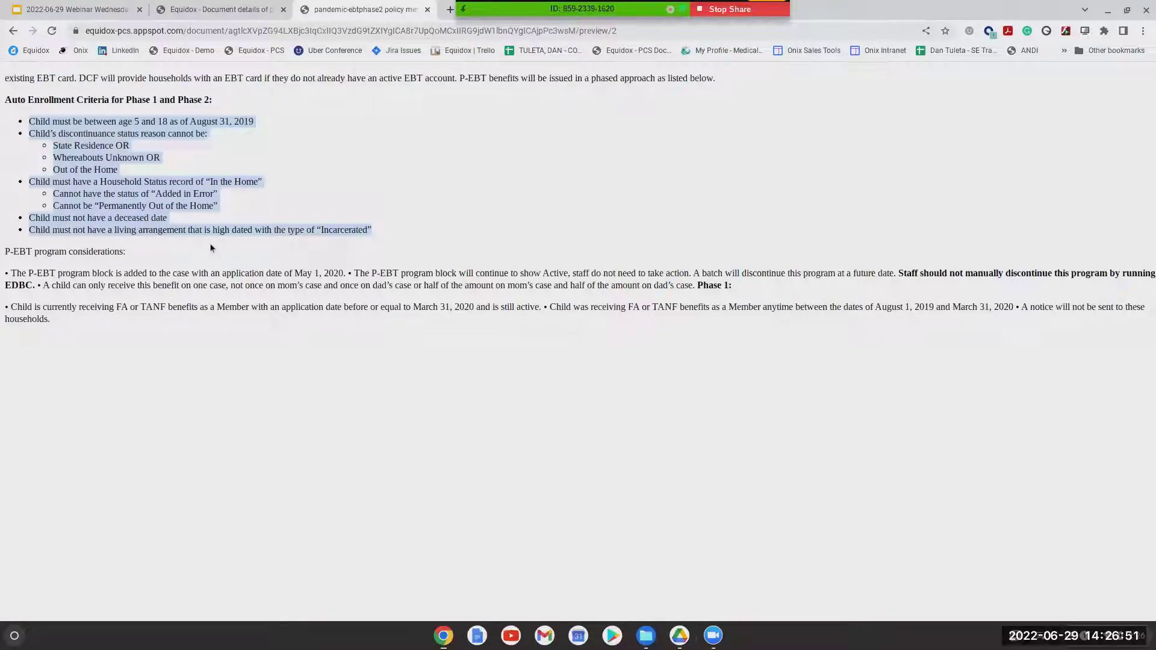
Return to the editor, save page 2, and close the preview.
left_click(250, 12)
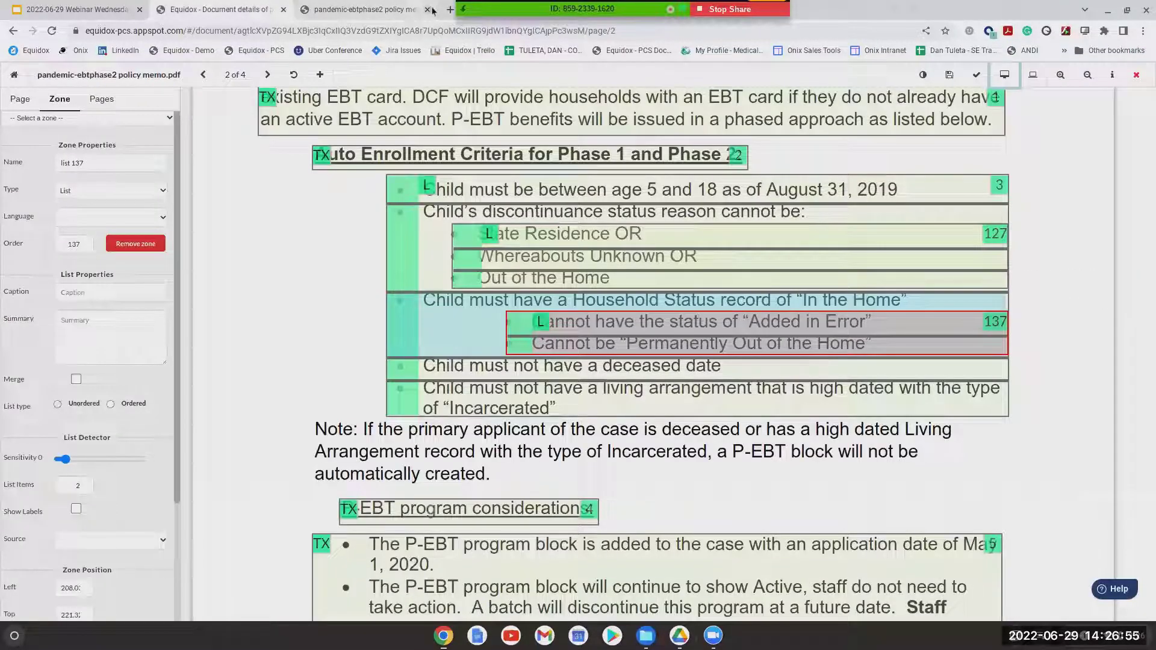
left_click(950, 74)
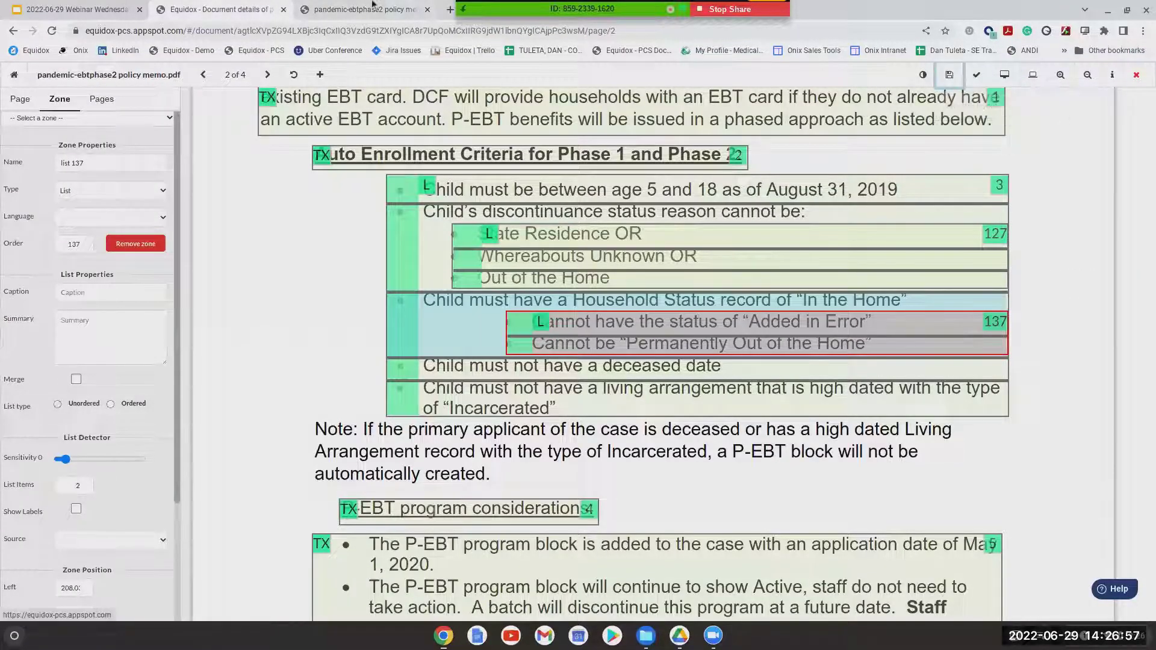
left_click(424, 10)
left_click(427, 9)
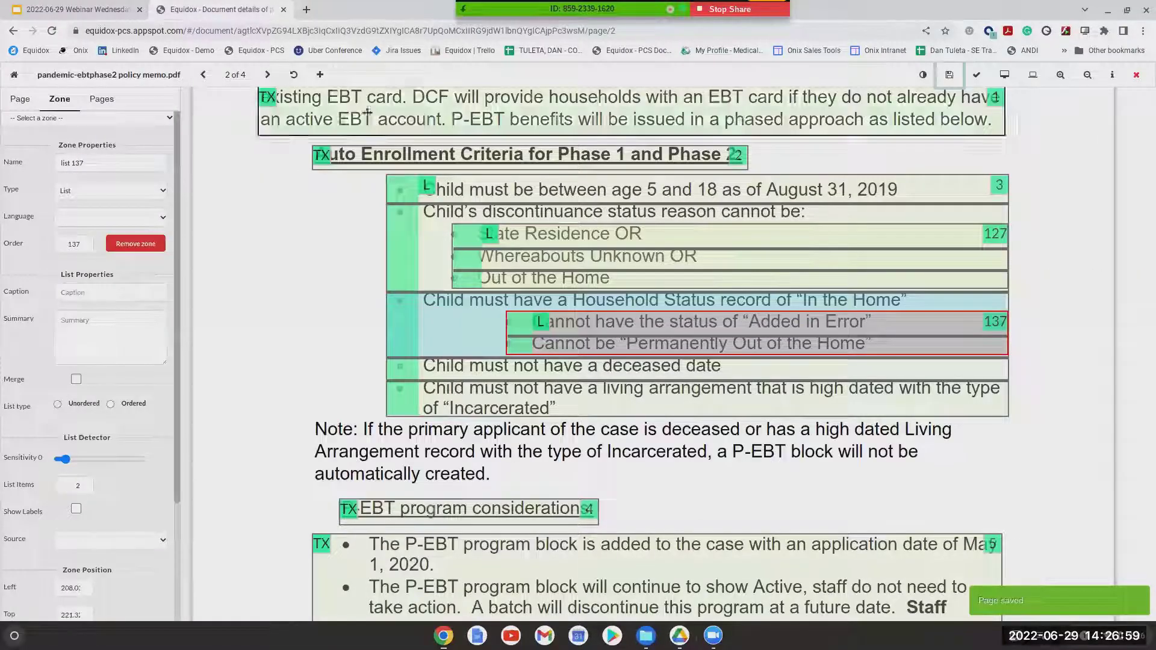
Re-detect the zones on page 2 with the Zone Detector at Sensitivity 5.
left_click(26, 104)
scroll(125, 359, "down", 3)
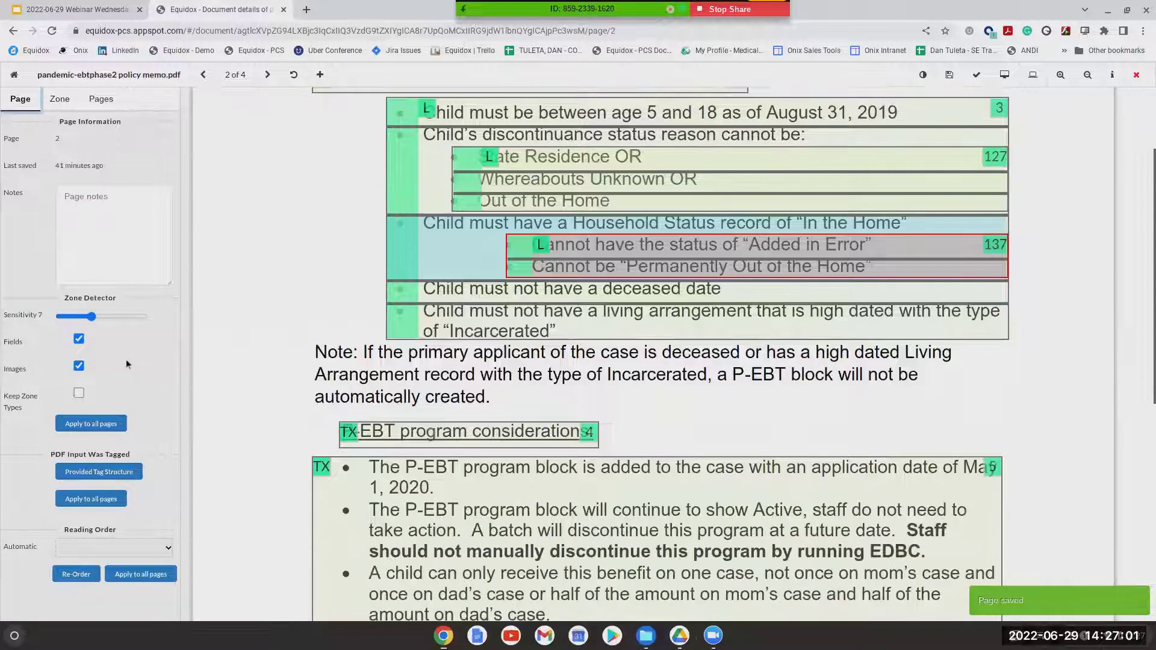
scroll(218, 360, "up", 5)
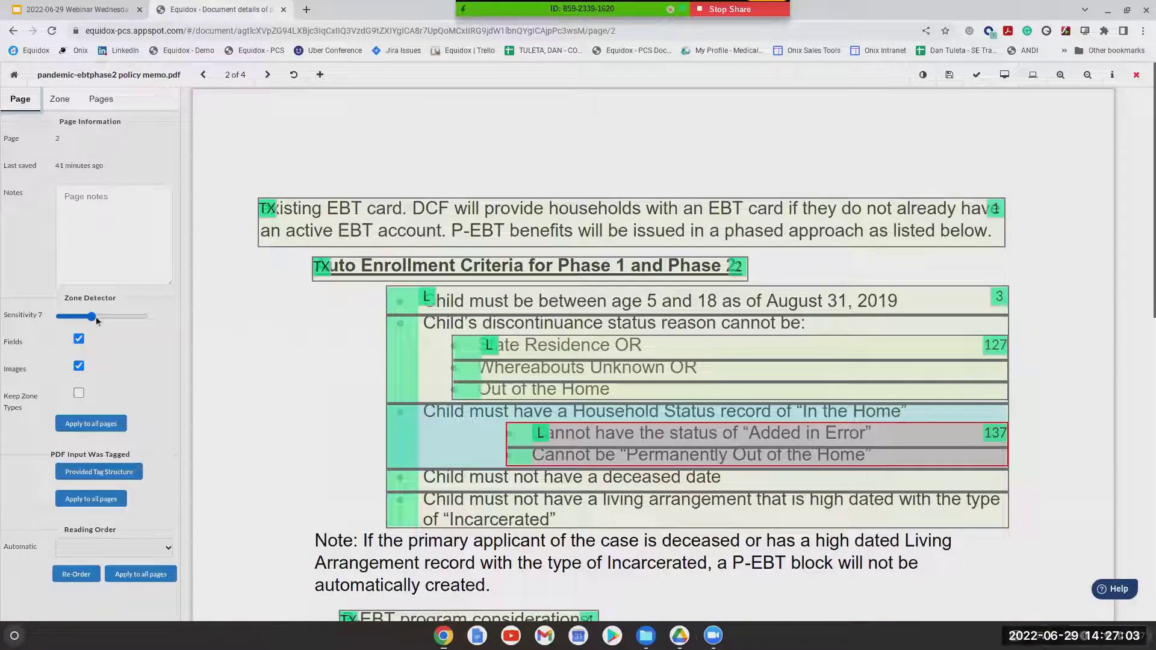
left_click_drag(96, 321, 86, 319)
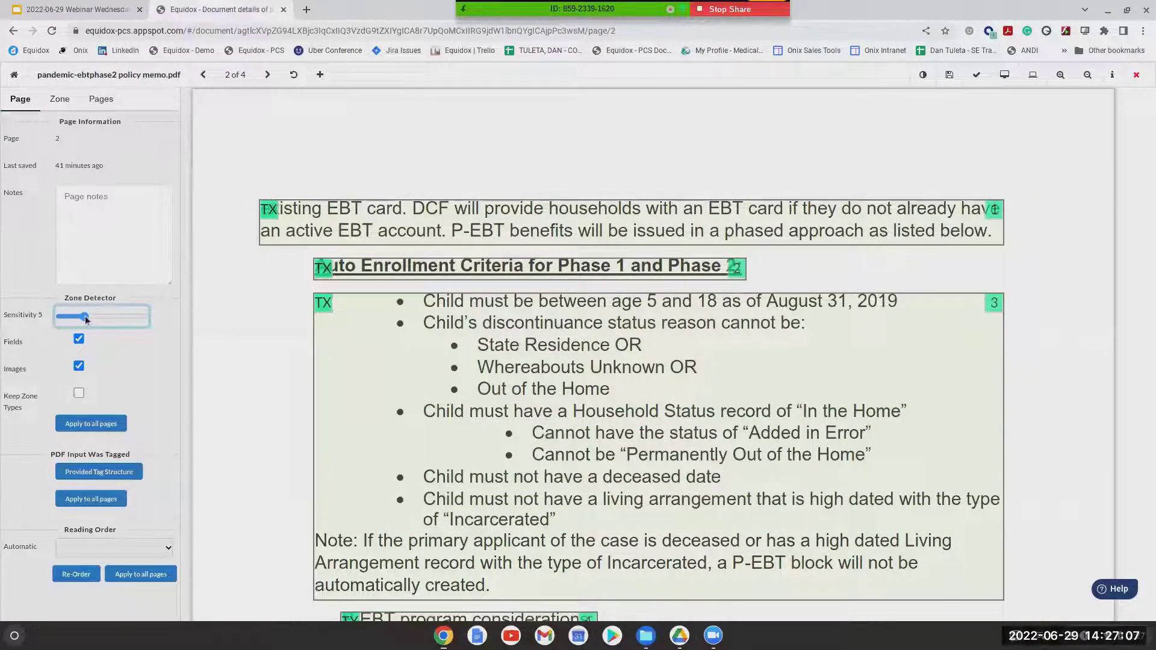
Examine the automatic reading order options and the order of the detected zones on page 2.
left_click(132, 546)
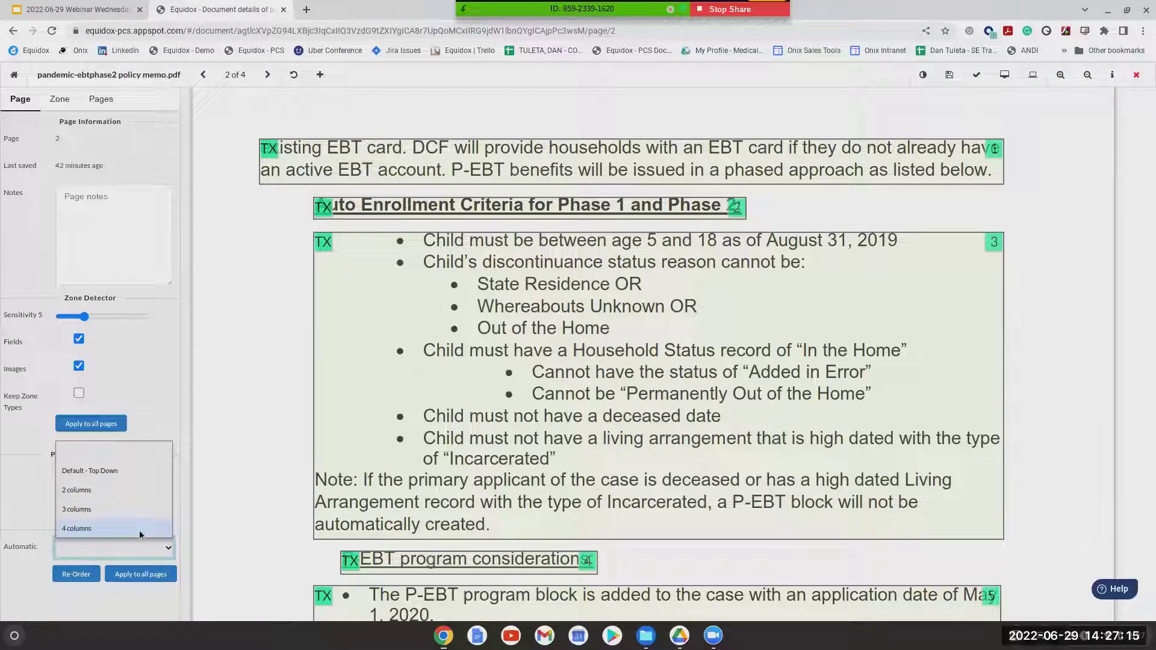
left_click(48, 506)
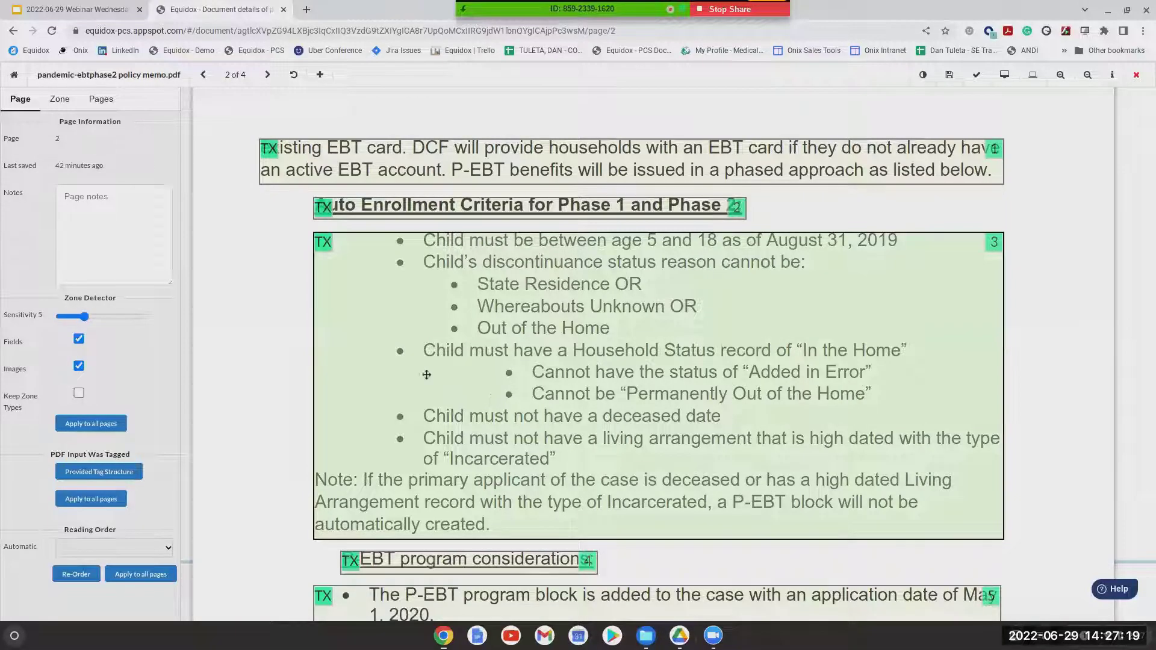
scroll(271, 411, "down", 1)
scroll(272, 411, "down", 2)
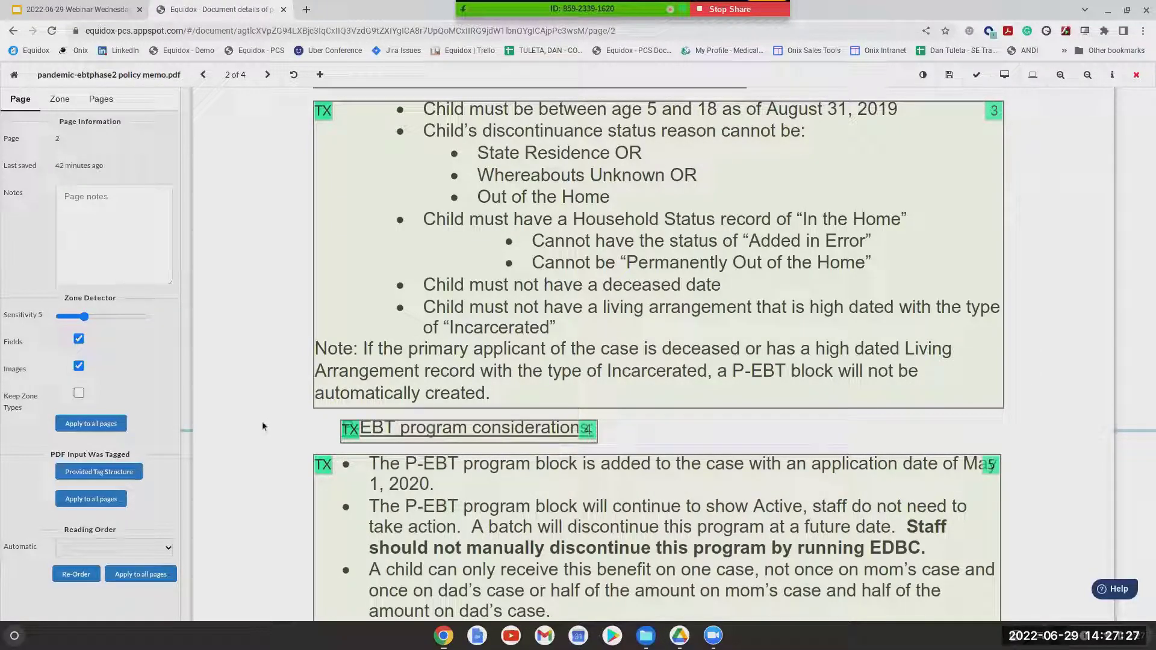
left_click(163, 547)
left_click(164, 548)
scroll(302, 450, "down", 2)
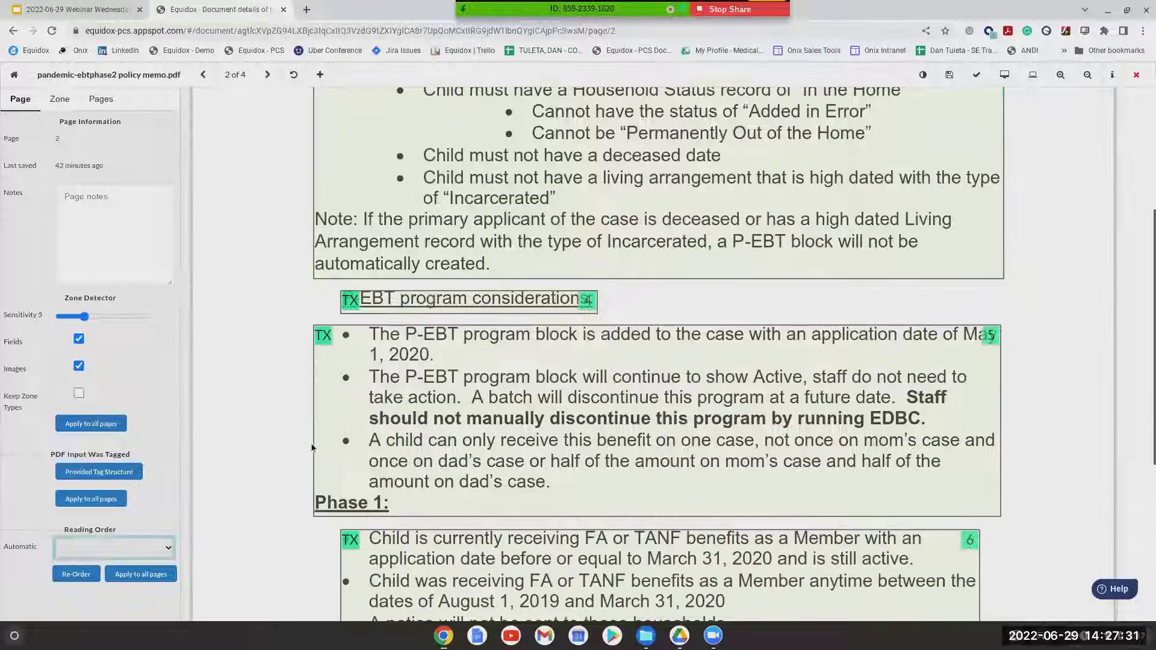
Widen the text zone around the P-EBT program considerations heading to about 207 and check the order of the neighbouring zones.
left_click(458, 301)
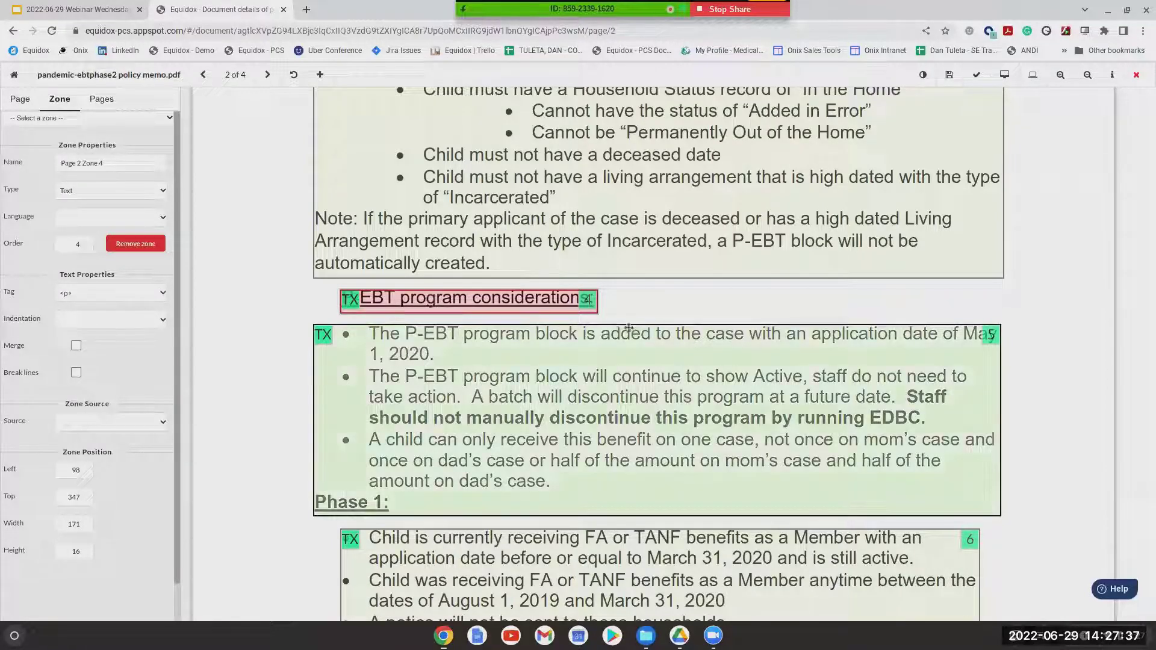
left_click_drag(597, 301, 651, 306)
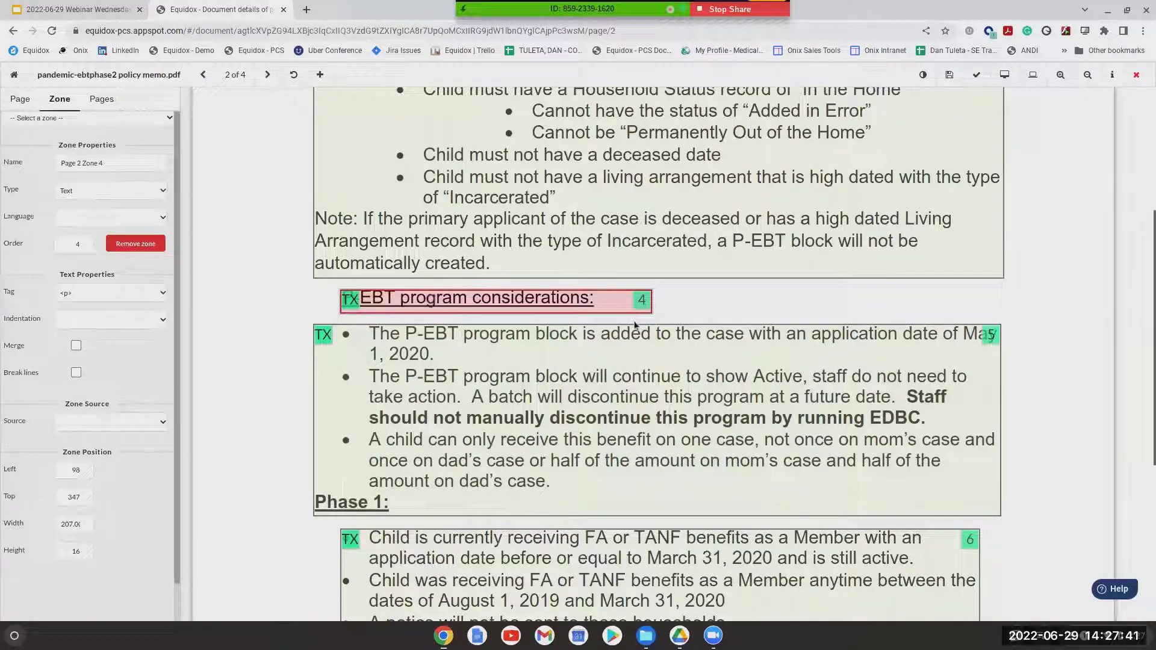
scroll(635, 324, "up", 1)
scroll(460, 241, "up", 5)
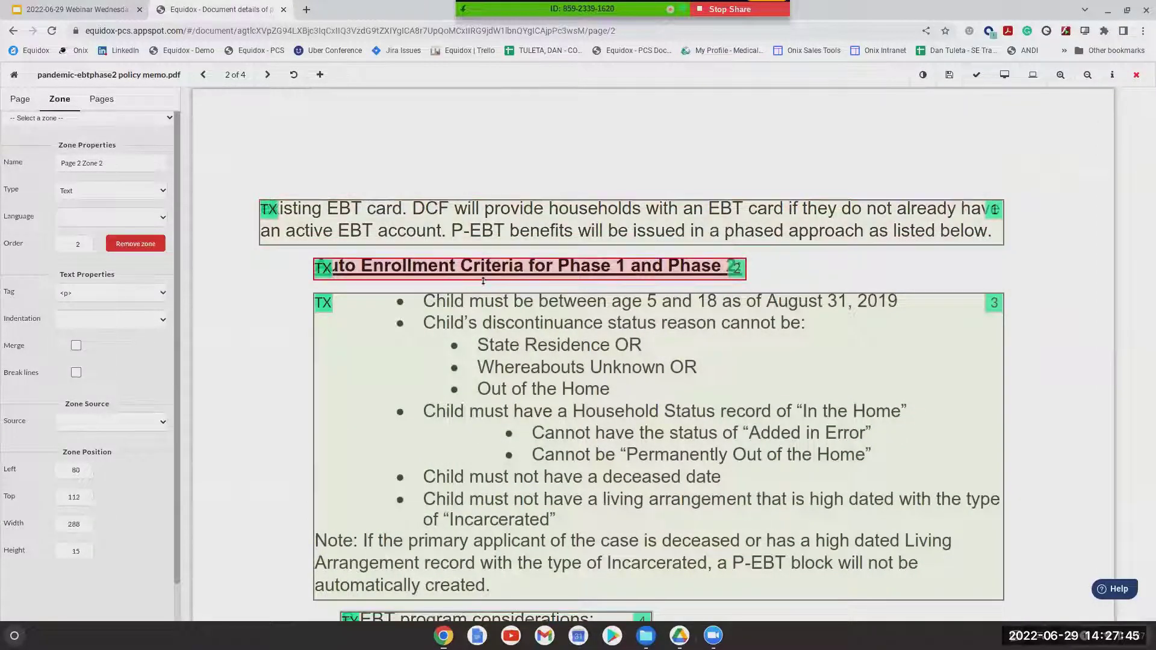
left_click(524, 393)
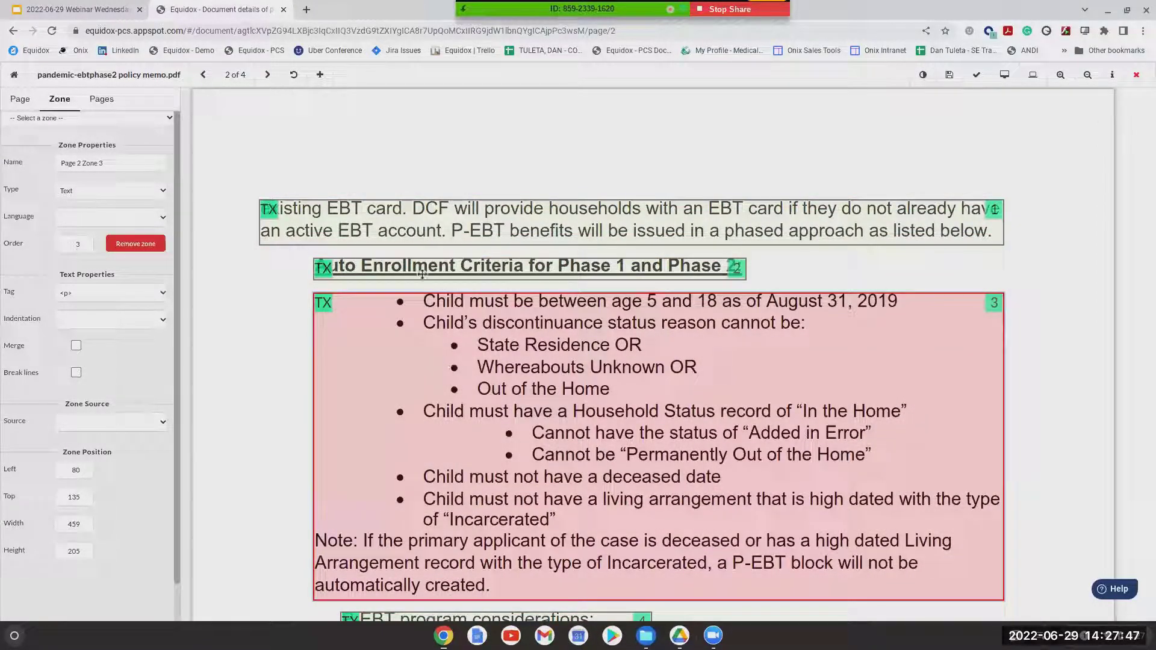
scroll(502, 239, "down", 4)
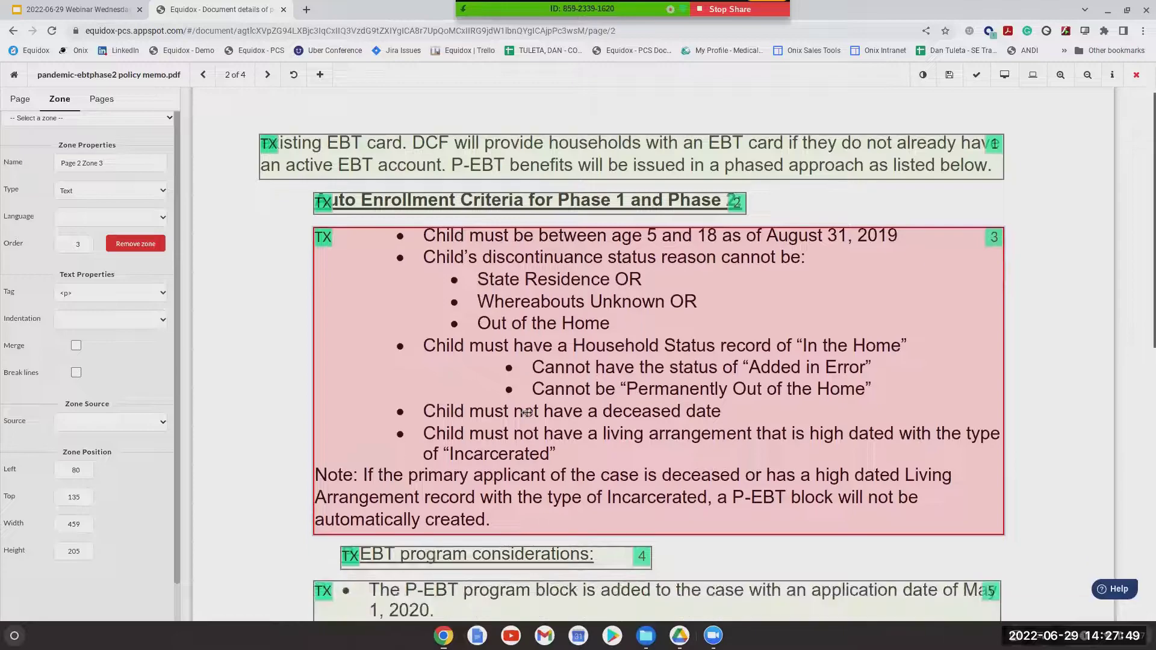
left_click(470, 356)
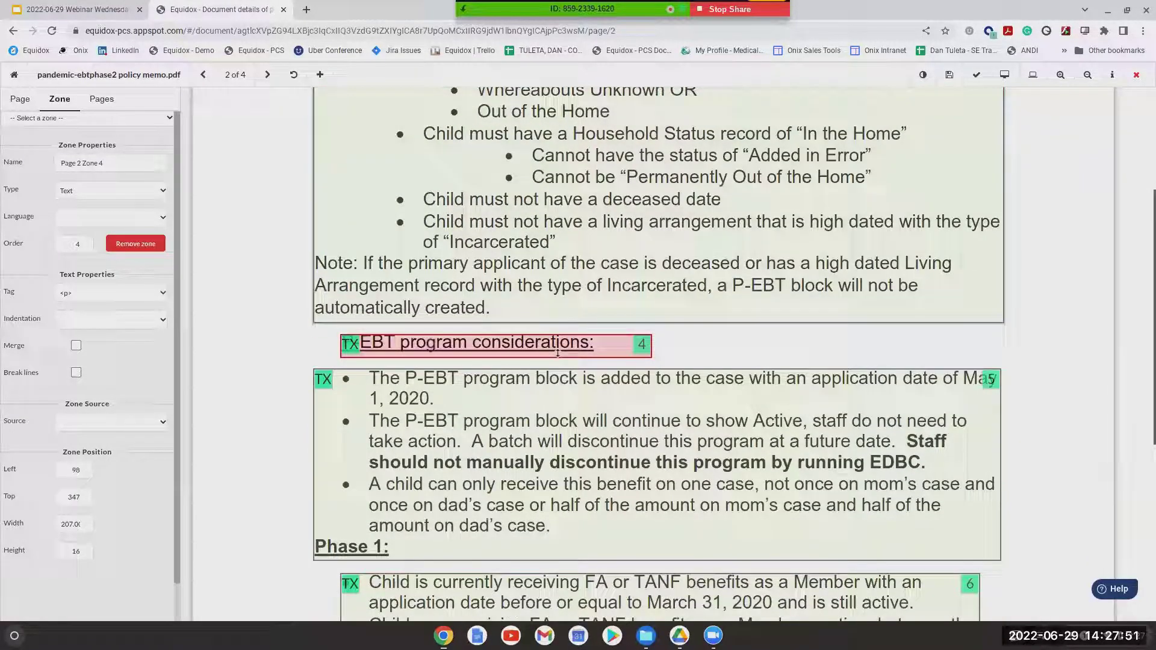
Set the P-EBT program considerations heading zone's order to .4 and exit the editor, saving the page.
left_click(76, 244)
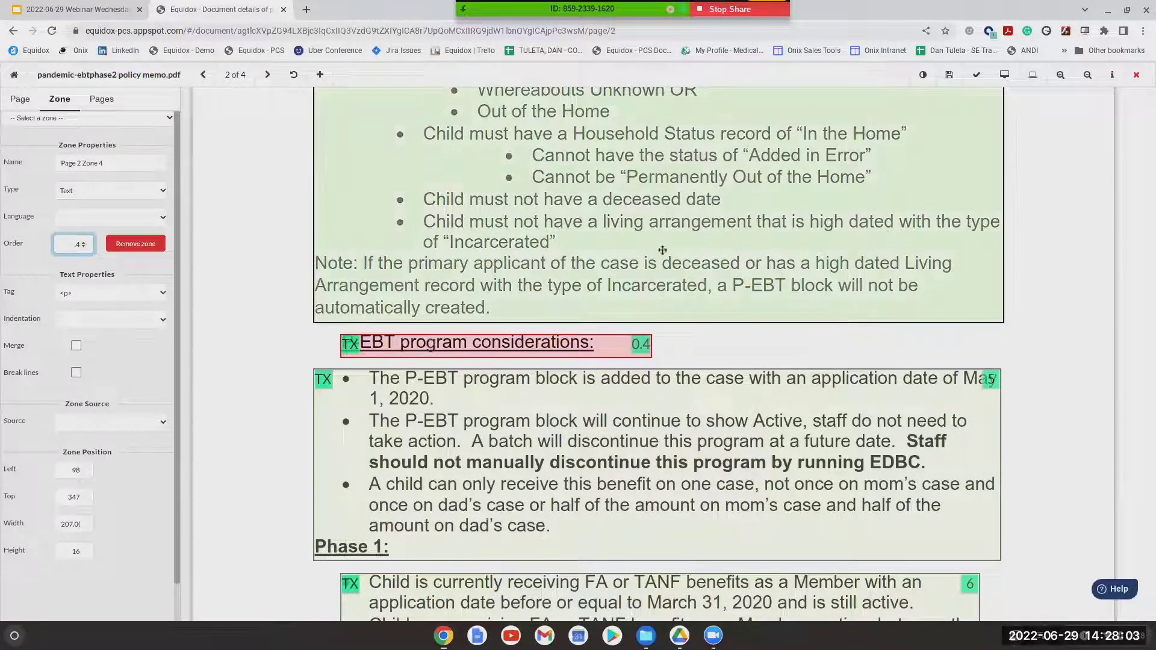
left_click(1138, 79)
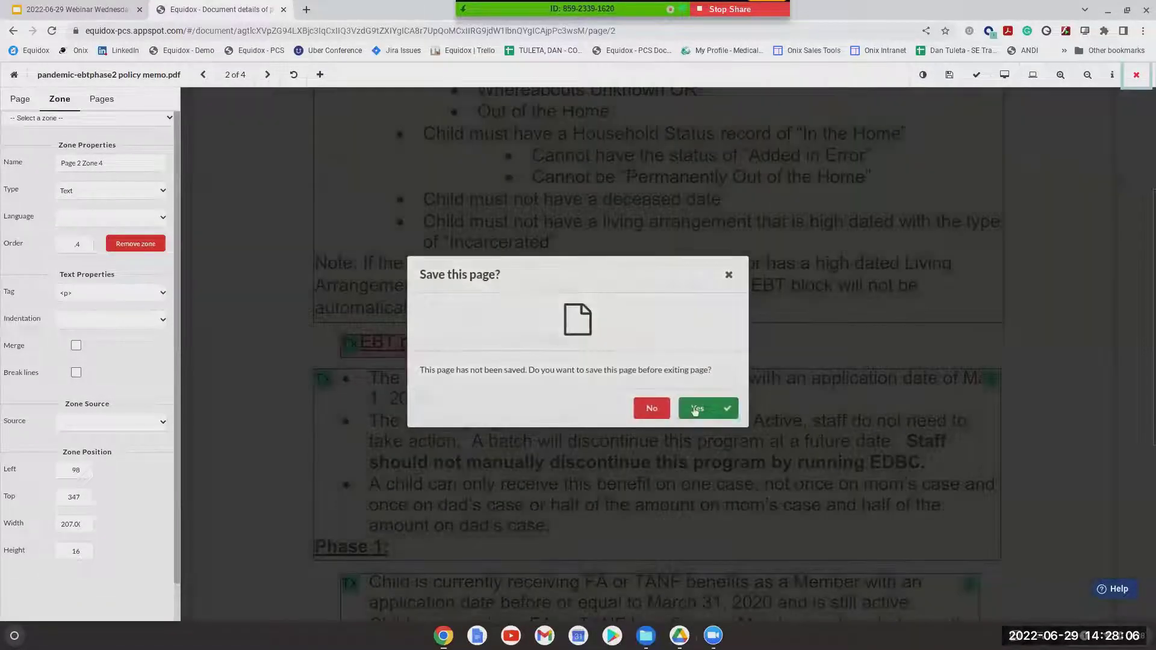
left_click(698, 409)
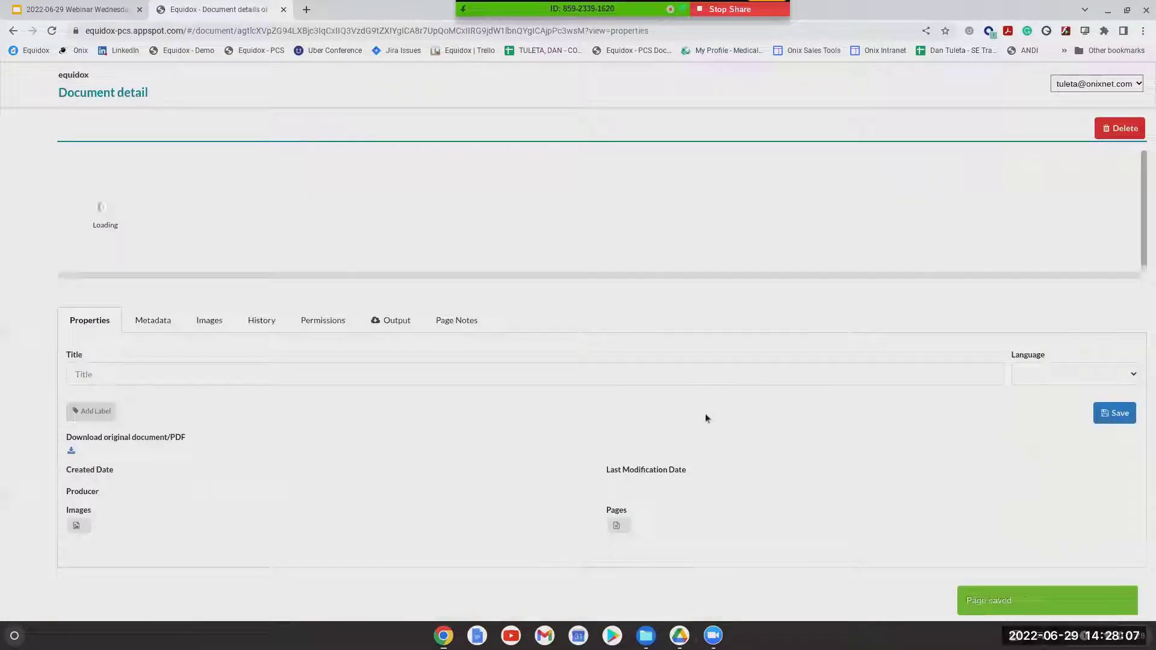
Open ancestral_puebloans.pdf from the documents list and display its image settings.
left_click(35, 132)
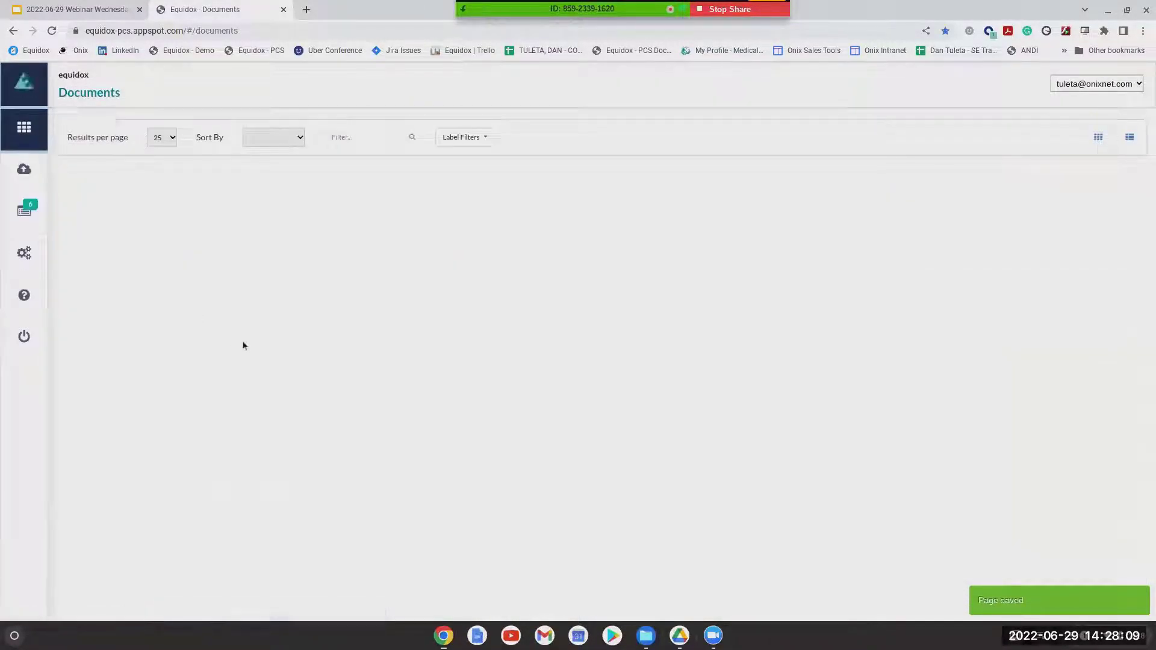
scroll(243, 345, "down", 10)
scroll(260, 389, "down", 5)
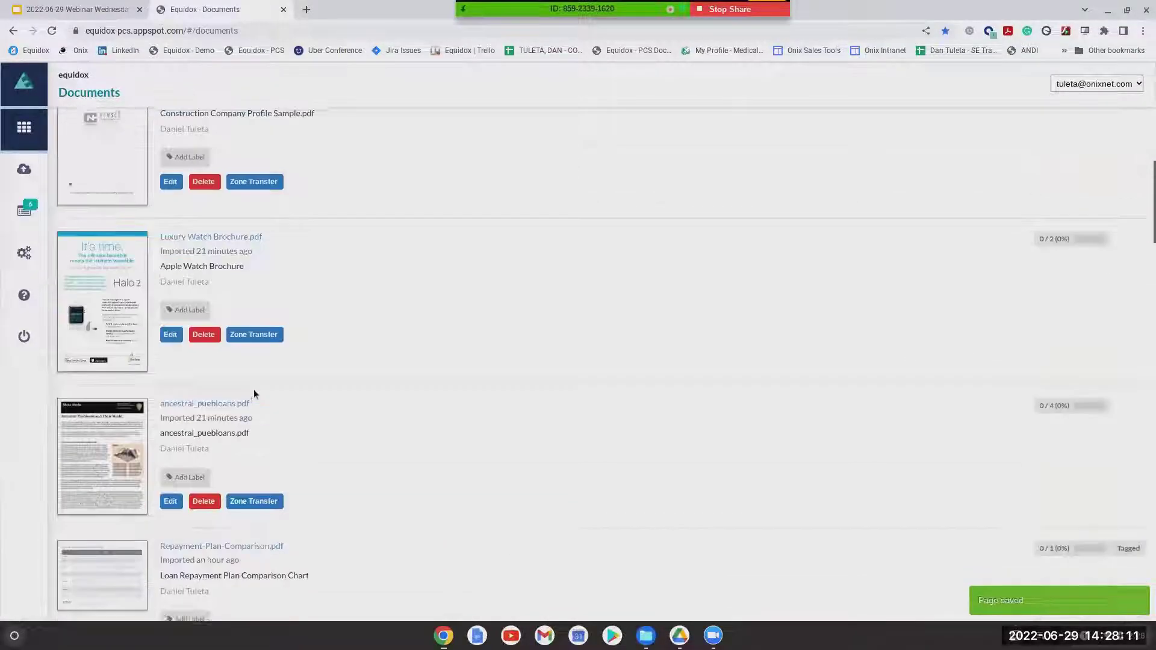
left_click(109, 271)
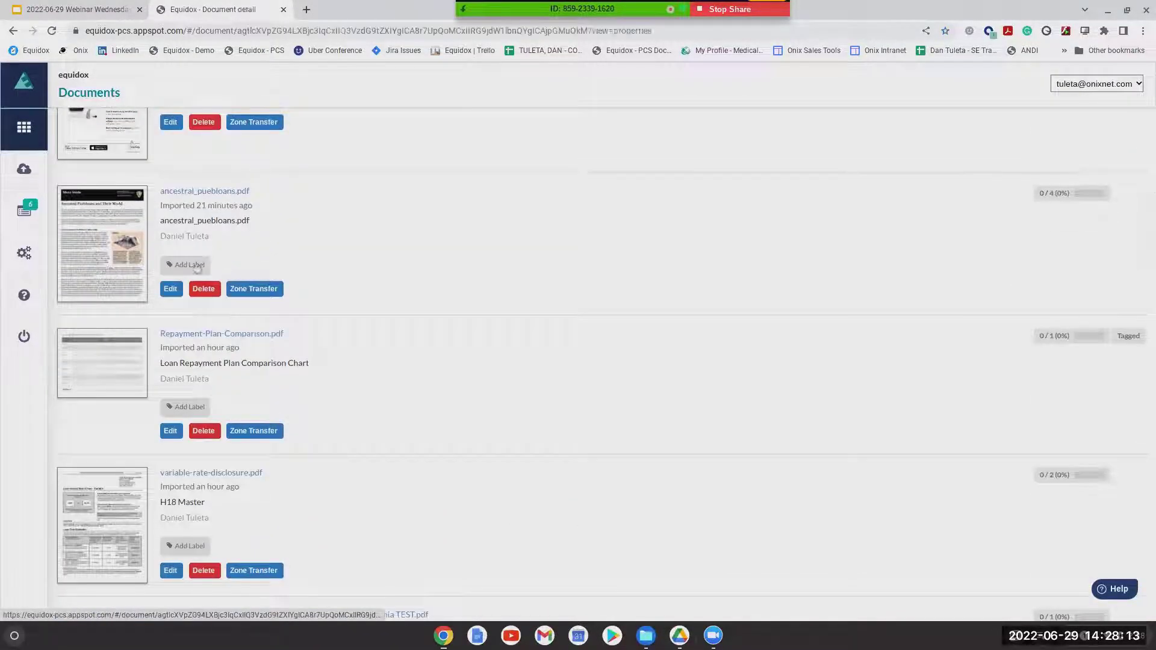
left_click(215, 330)
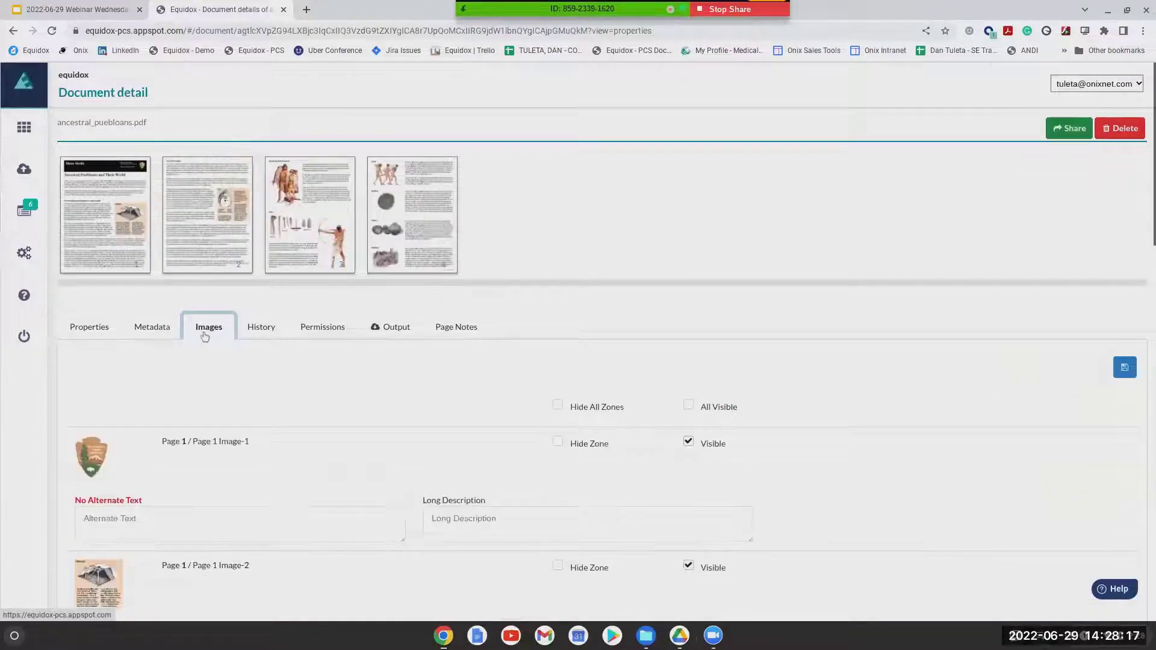
Look through the document's full image list for images without alternate text.
scroll(279, 379, "down", 3)
scroll(278, 384, "down", 5)
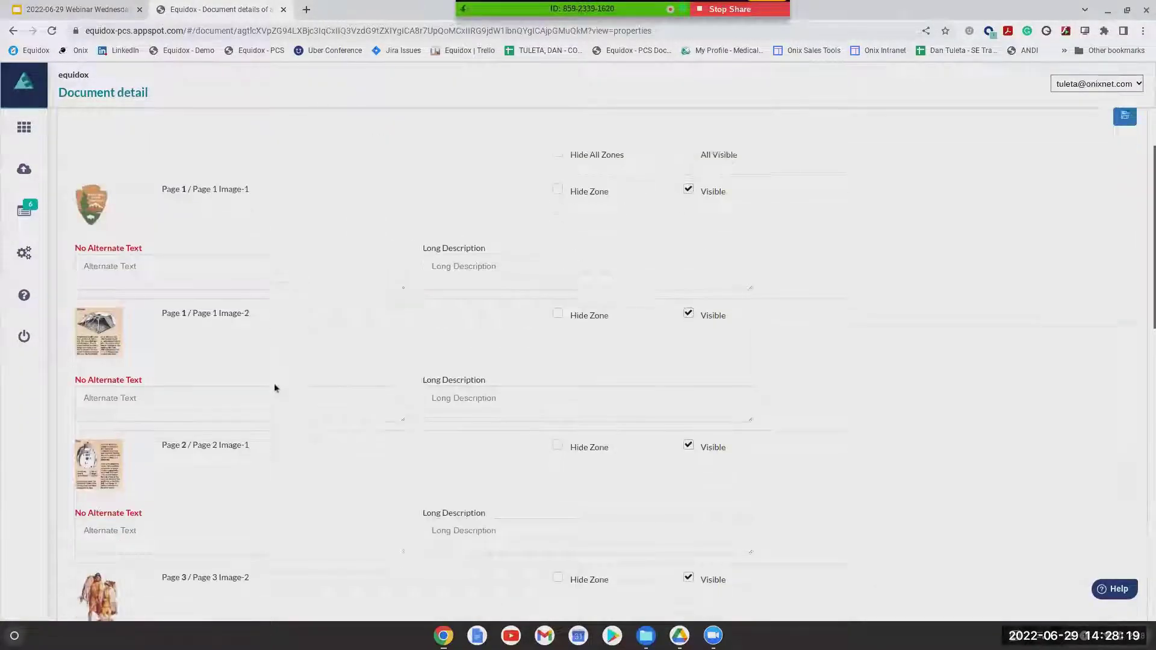
scroll(241, 491, "down", 9)
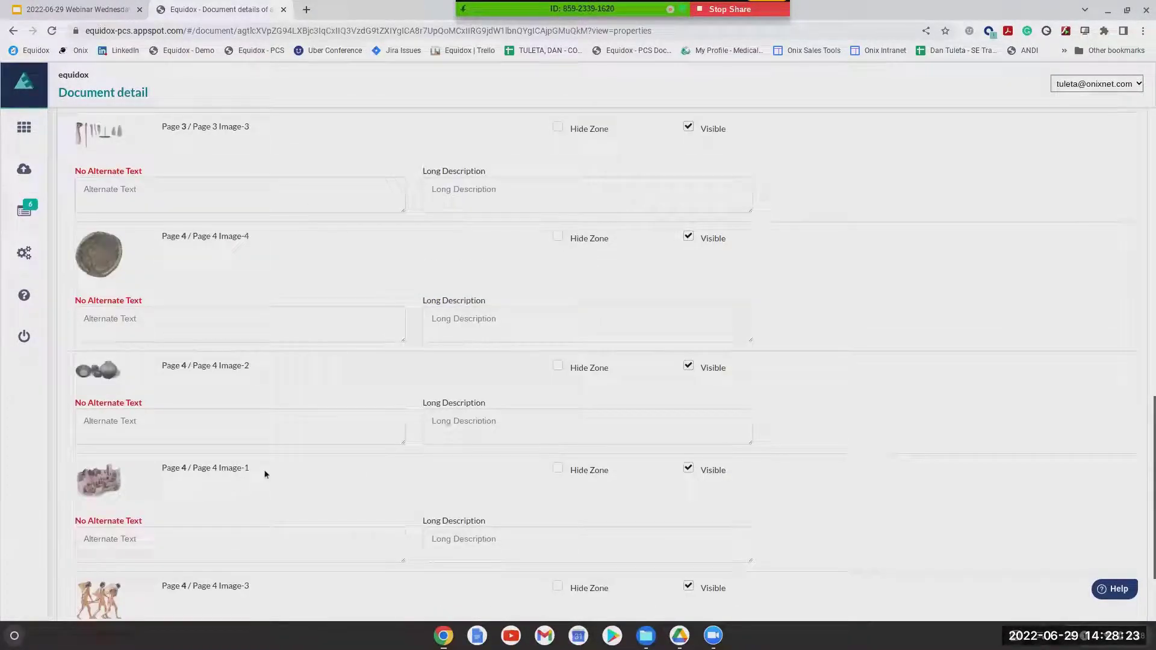
scroll(269, 471, "down", 2)
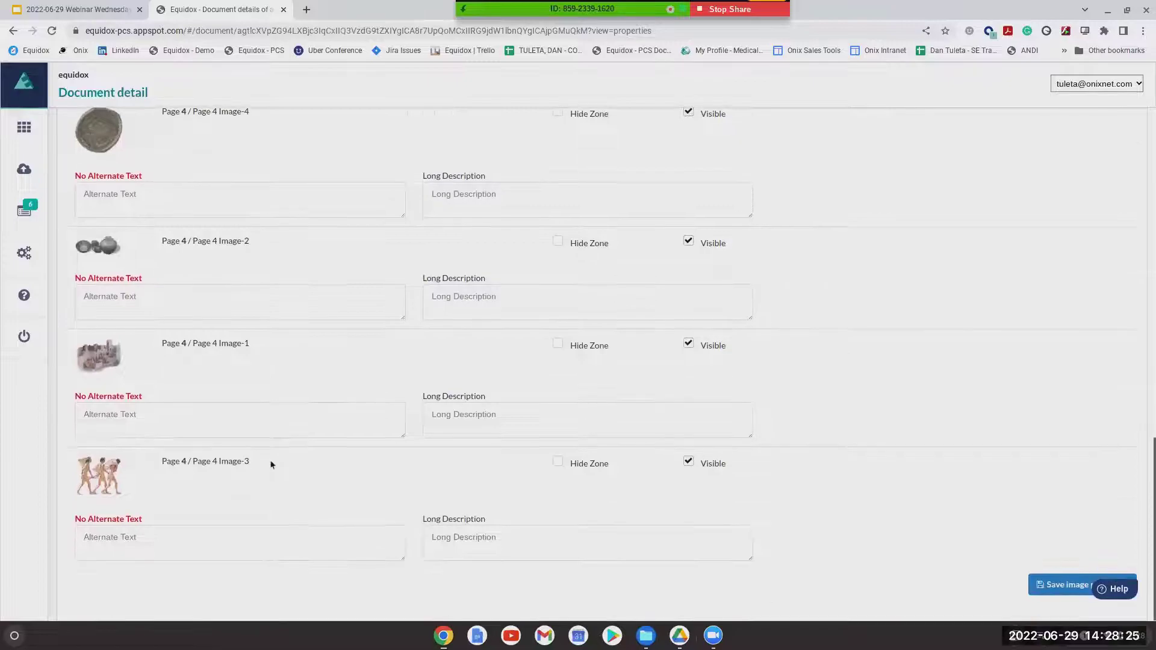
scroll(266, 464, "up", 12)
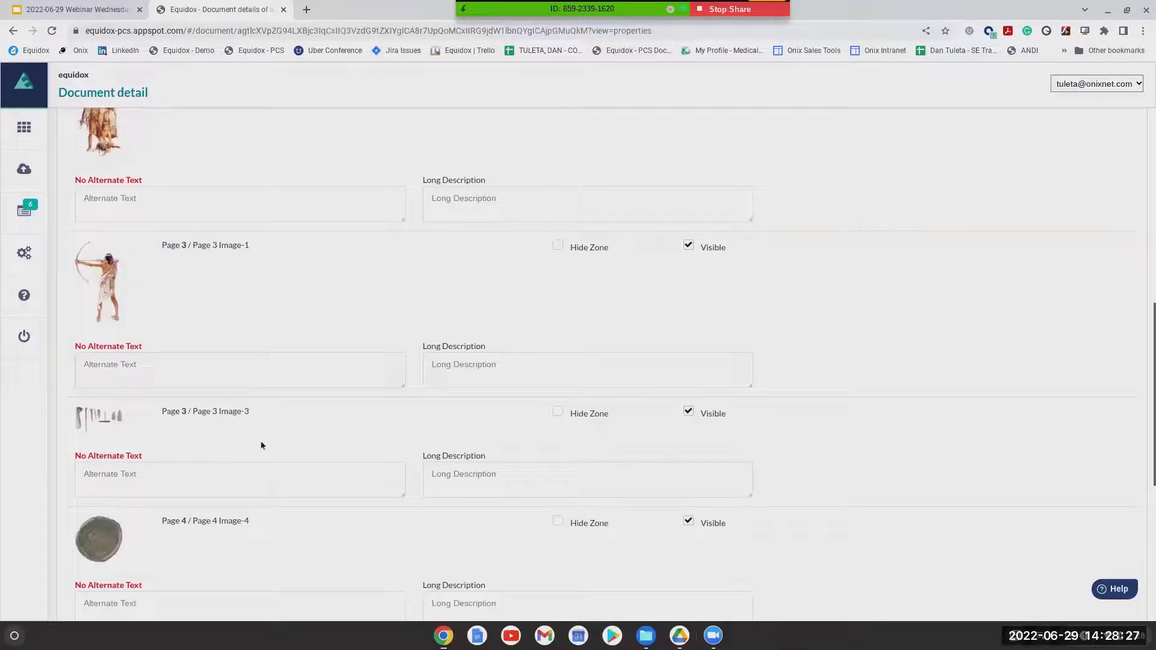
scroll(262, 442, "up", 7)
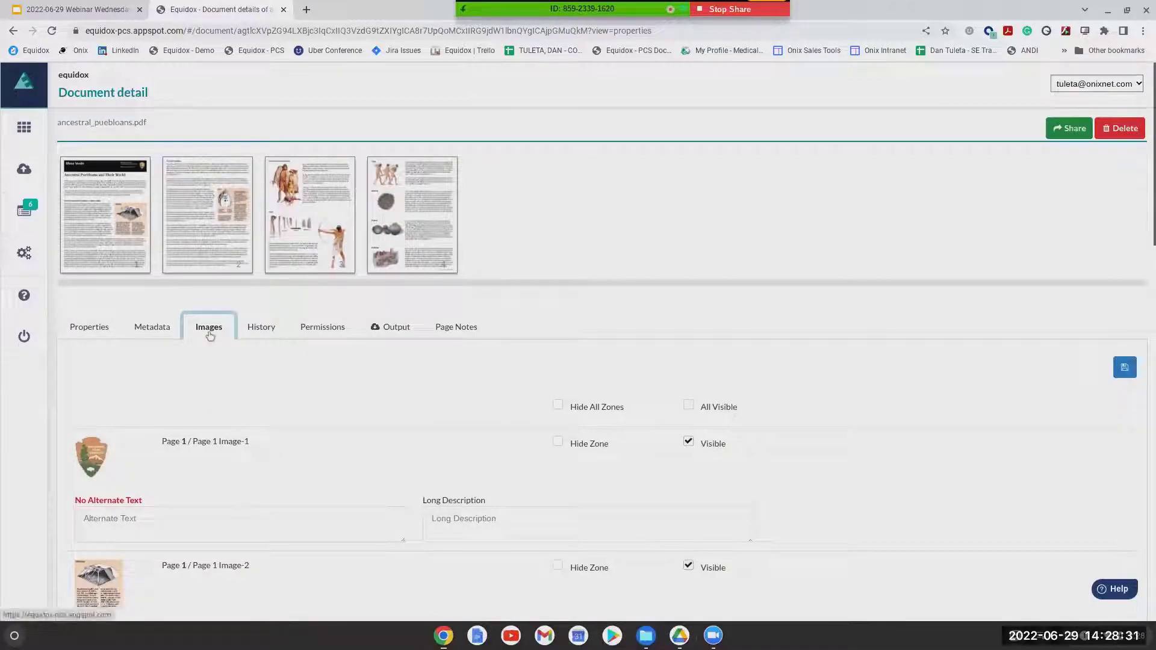
Examine the Alternate Text entry fields for the images on pages 1 to 3.
left_click(265, 527)
scroll(265, 528, "down", 1)
scroll(265, 528, "down", 1)
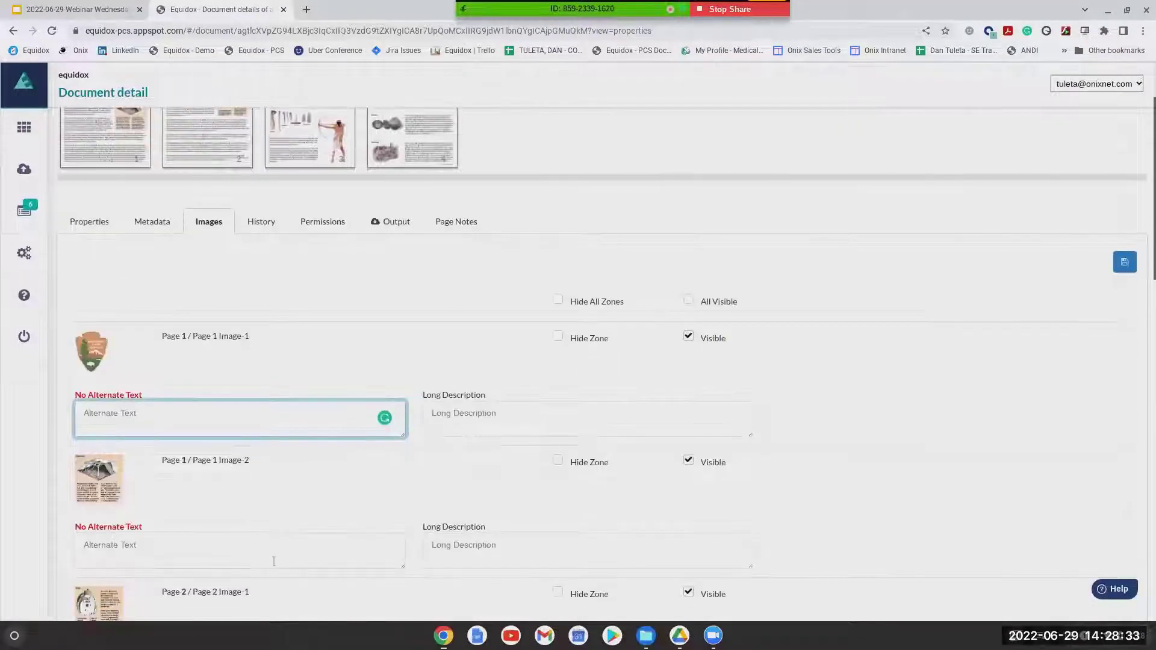
left_click(273, 557)
scroll(271, 553, "down", 3)
left_click(263, 518)
scroll(248, 451, "down", 3)
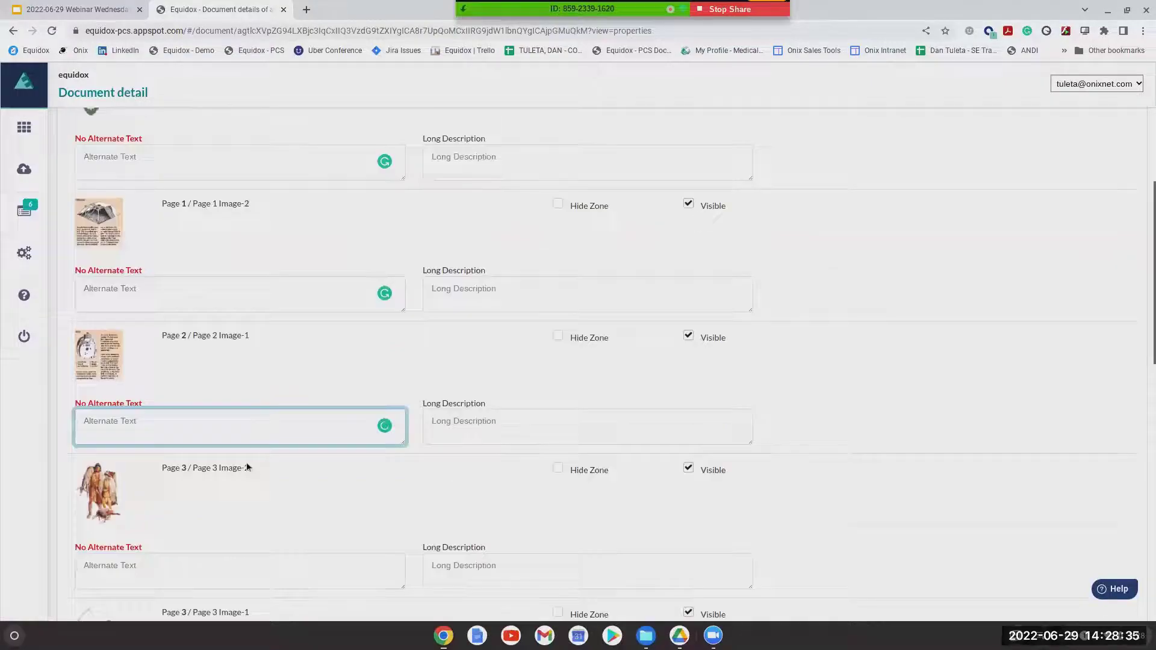
left_click(258, 488)
scroll(276, 488, "up", 3)
scroll(277, 489, "up", 4)
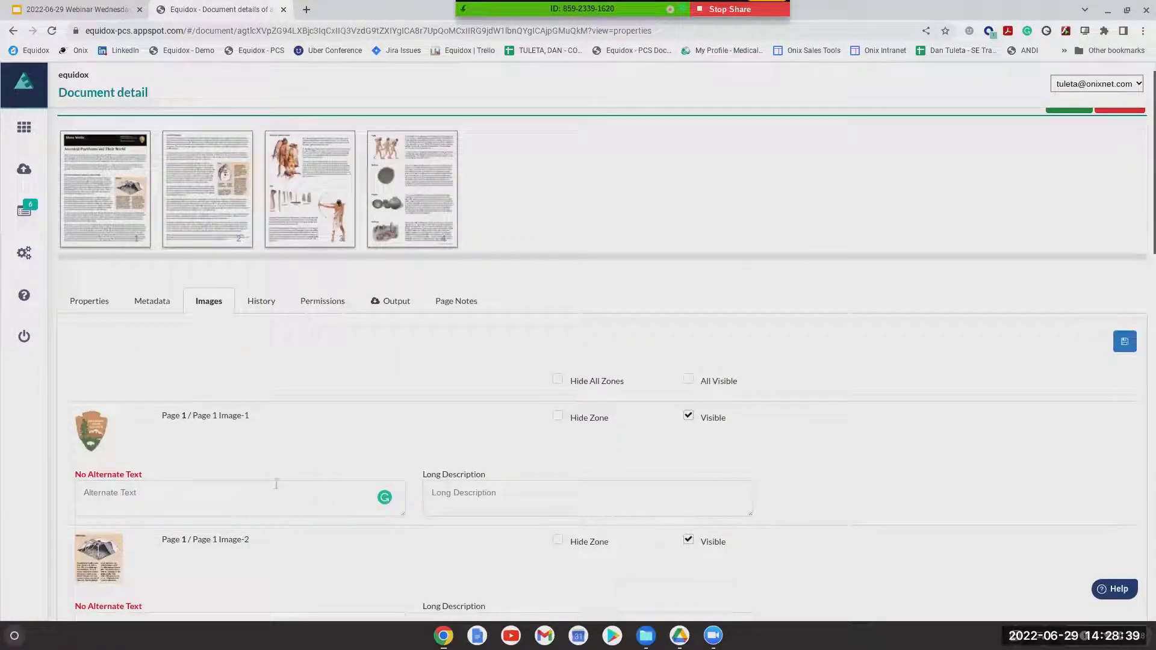
Try Hide All Zones with all images set to not visible, and restore every image zone to shown and visible.
left_click(187, 31)
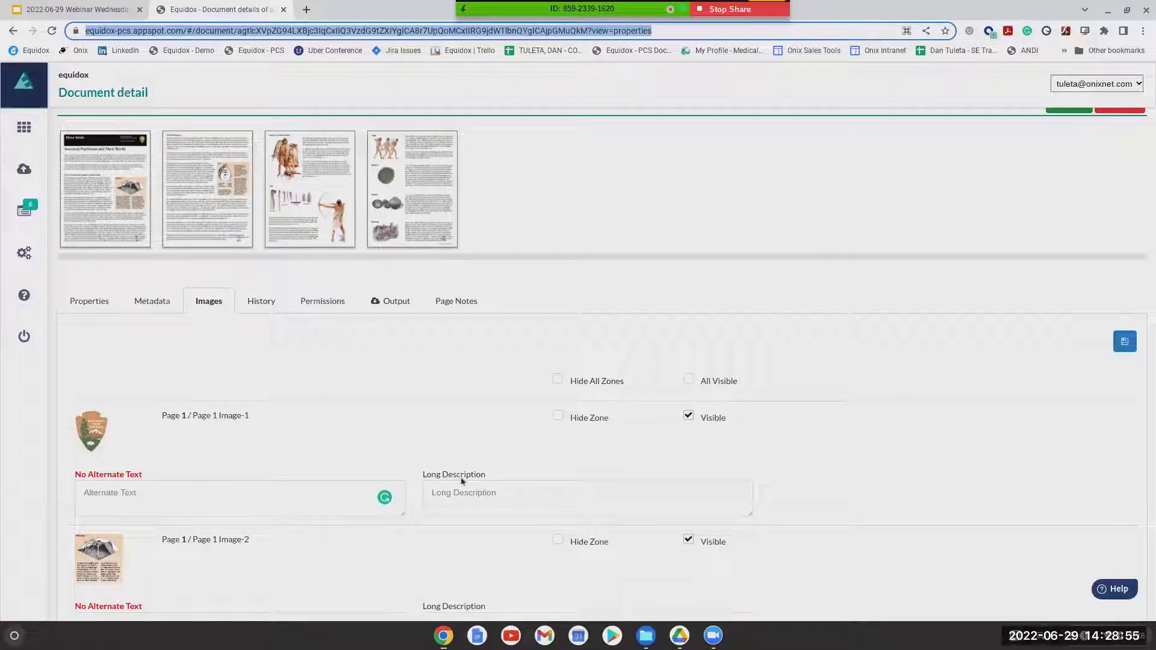
left_click(557, 380)
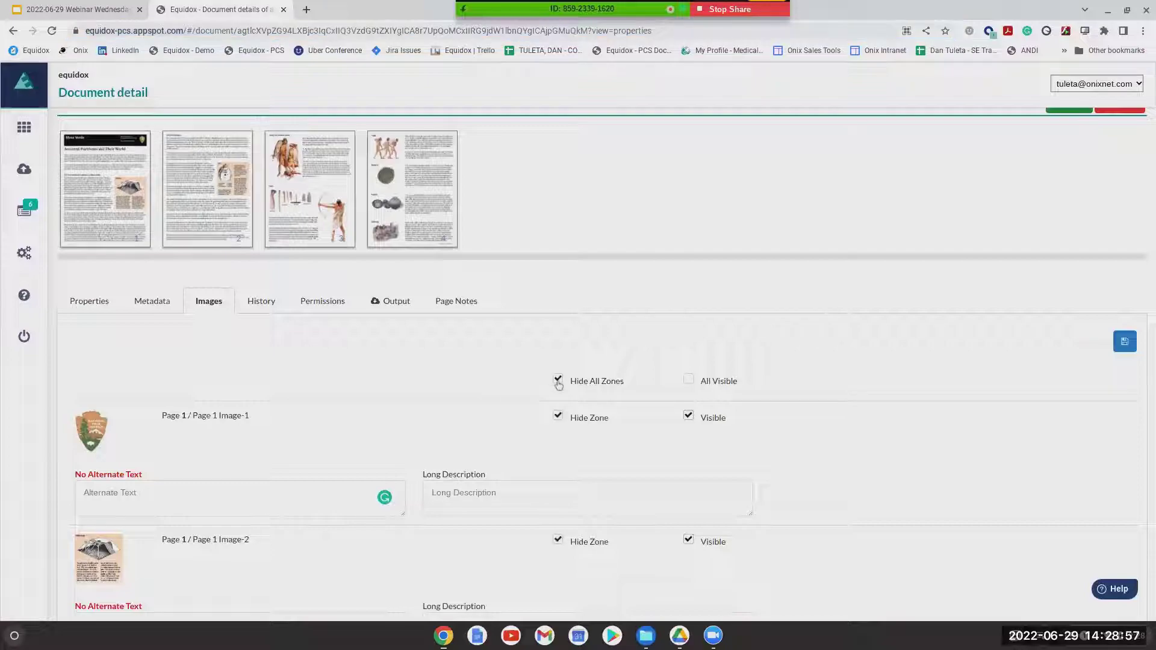
left_click(689, 381)
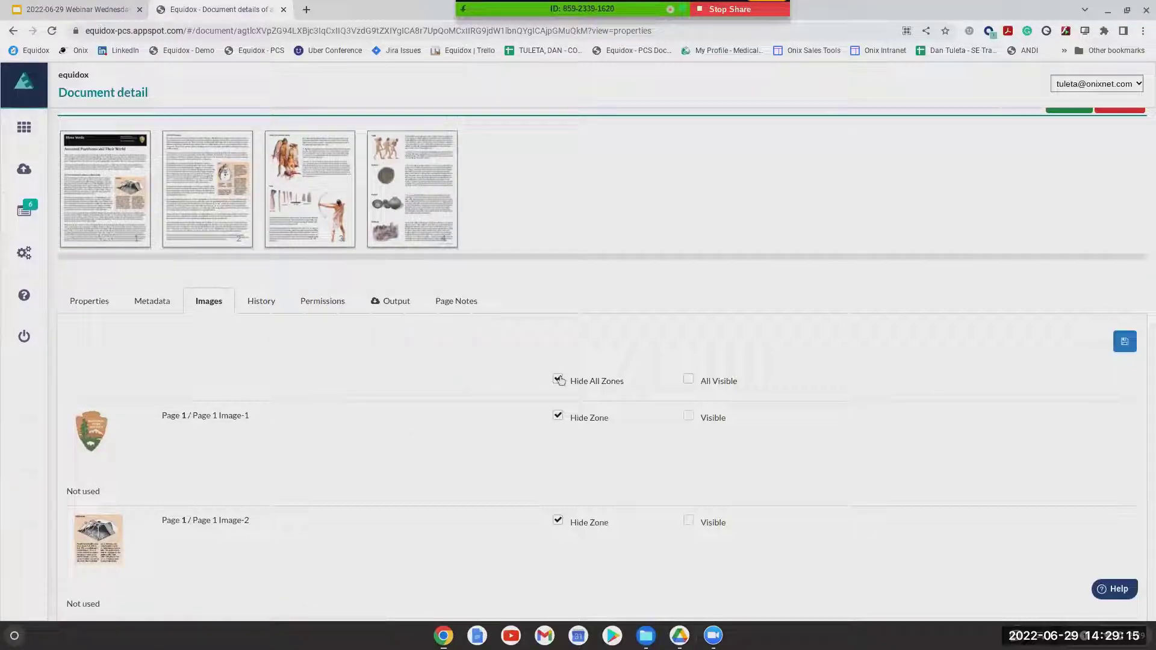
left_click(558, 380)
left_click(689, 380)
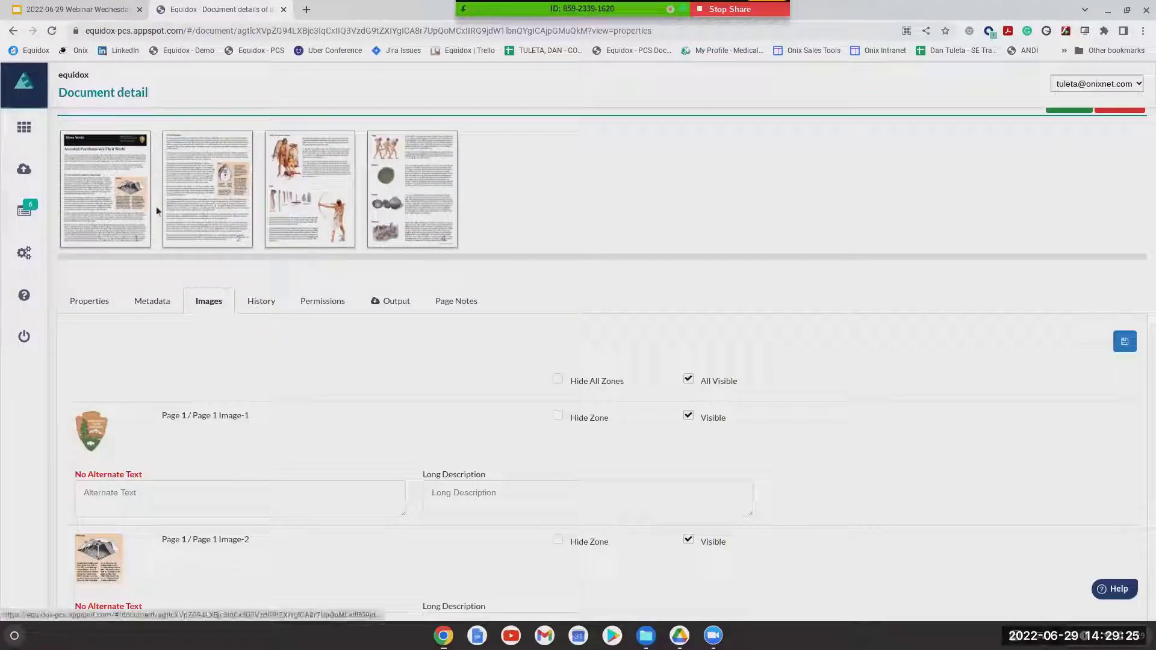
Open page 1 of the document and view the pithouse image's zone properties, including its alt description field.
left_click(133, 220)
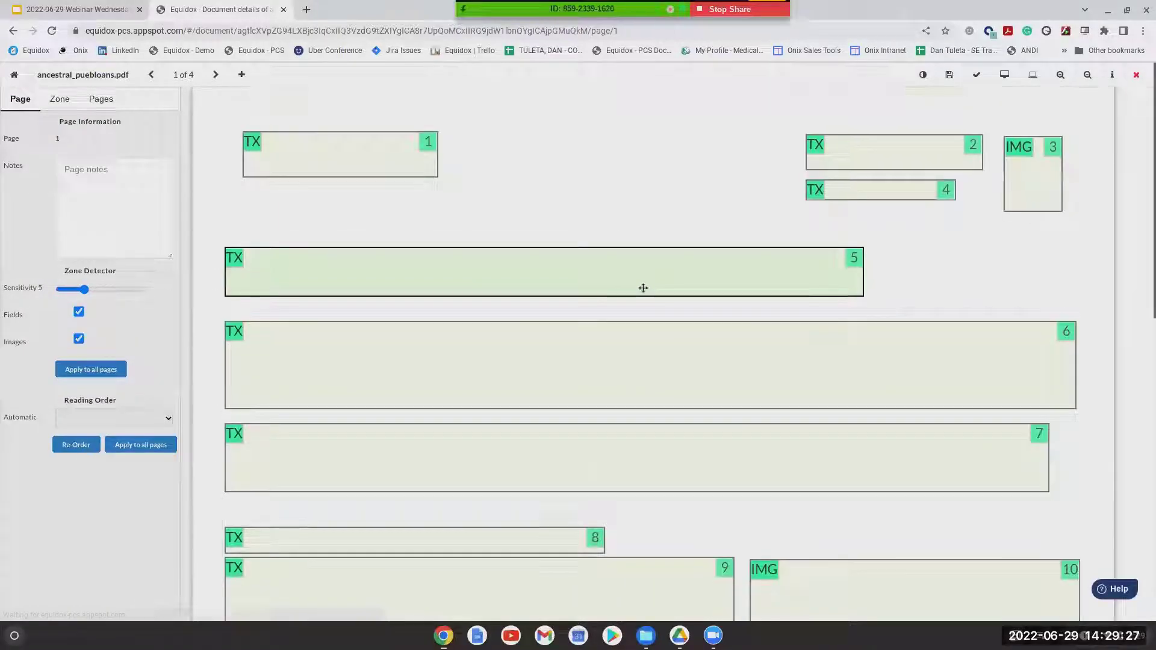
scroll(642, 287, "down", 5)
scroll(727, 354, "down", 1)
left_click(831, 340)
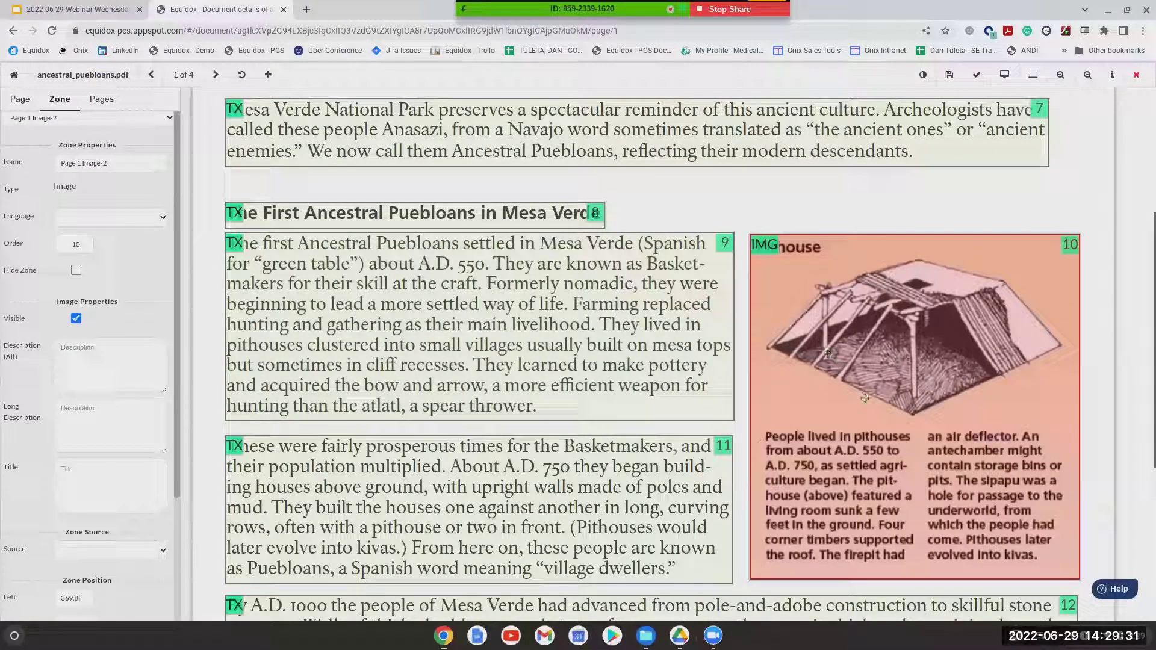
left_click(128, 358)
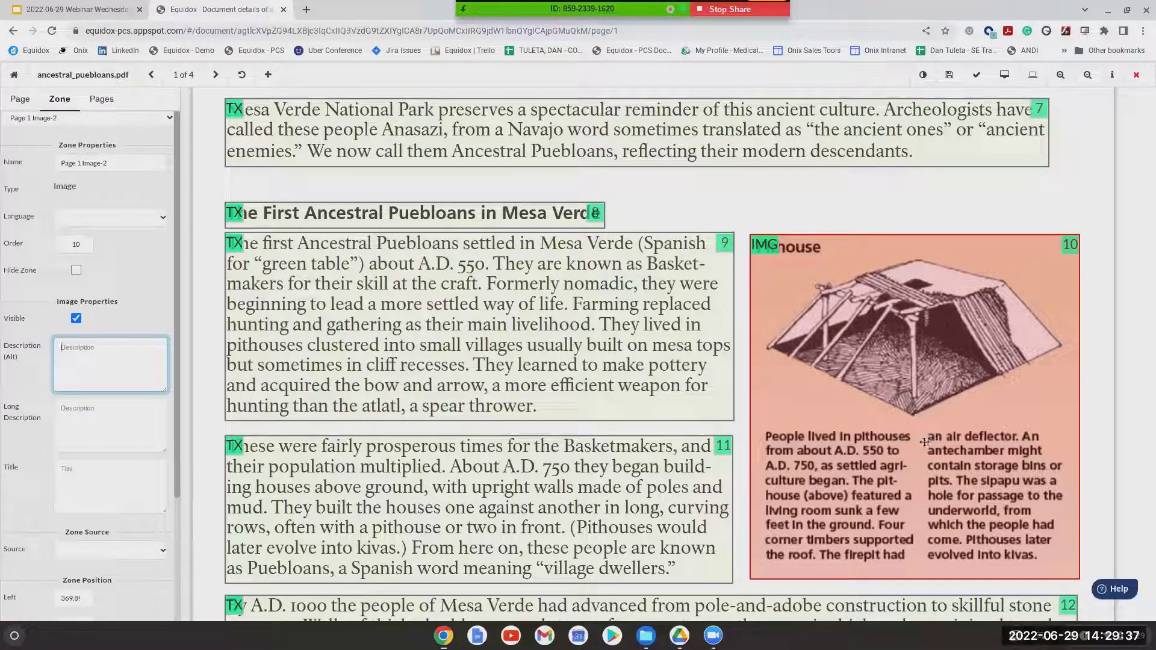
Tag "The First Ancestral Puebloans in Mesa Verde" as a level 2 heading template, and save page 1 while advancing to page 2.
scroll(904, 446, "up", 5)
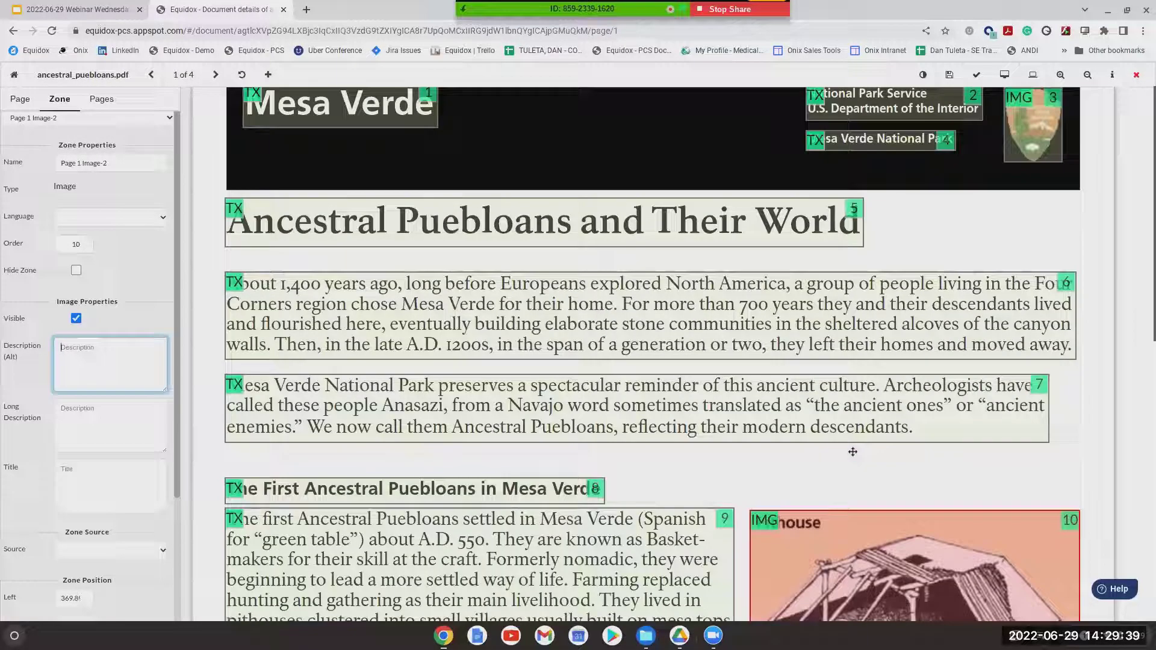
scroll(590, 346, "down", 3)
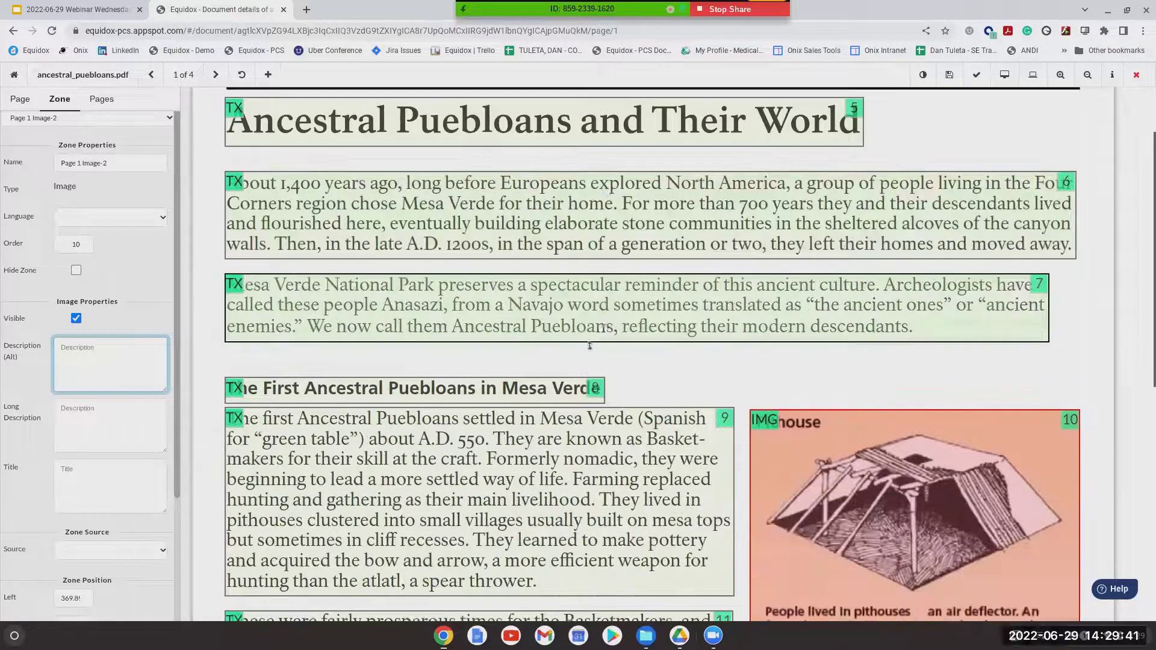
left_click(566, 390)
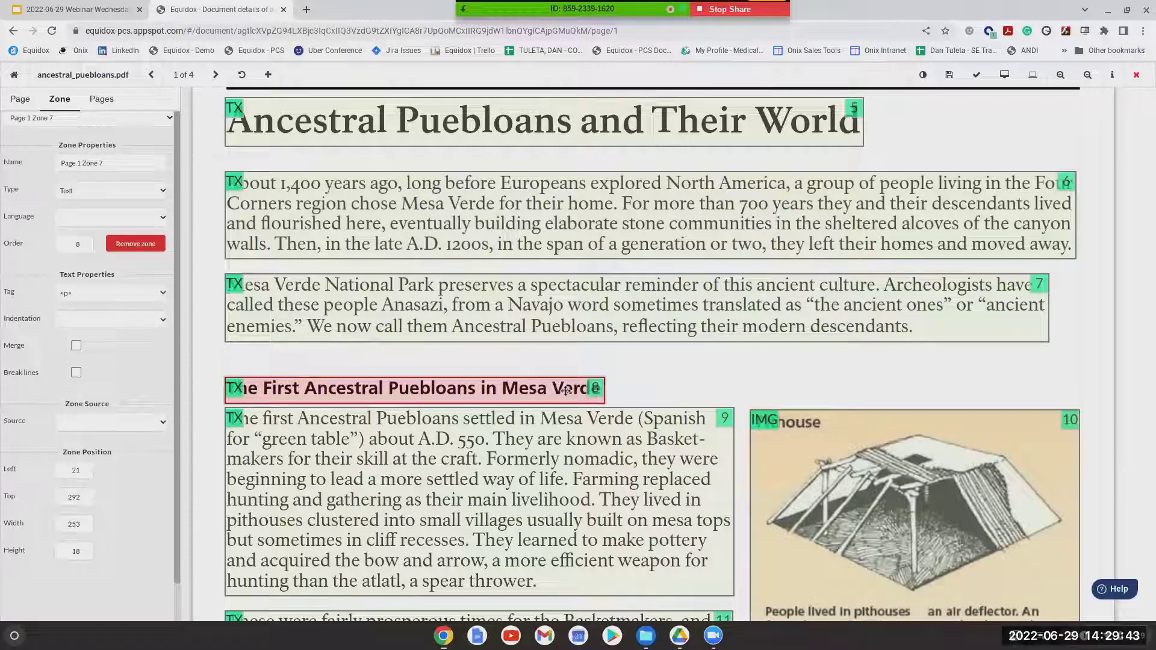
scroll(566, 373, "down", 1)
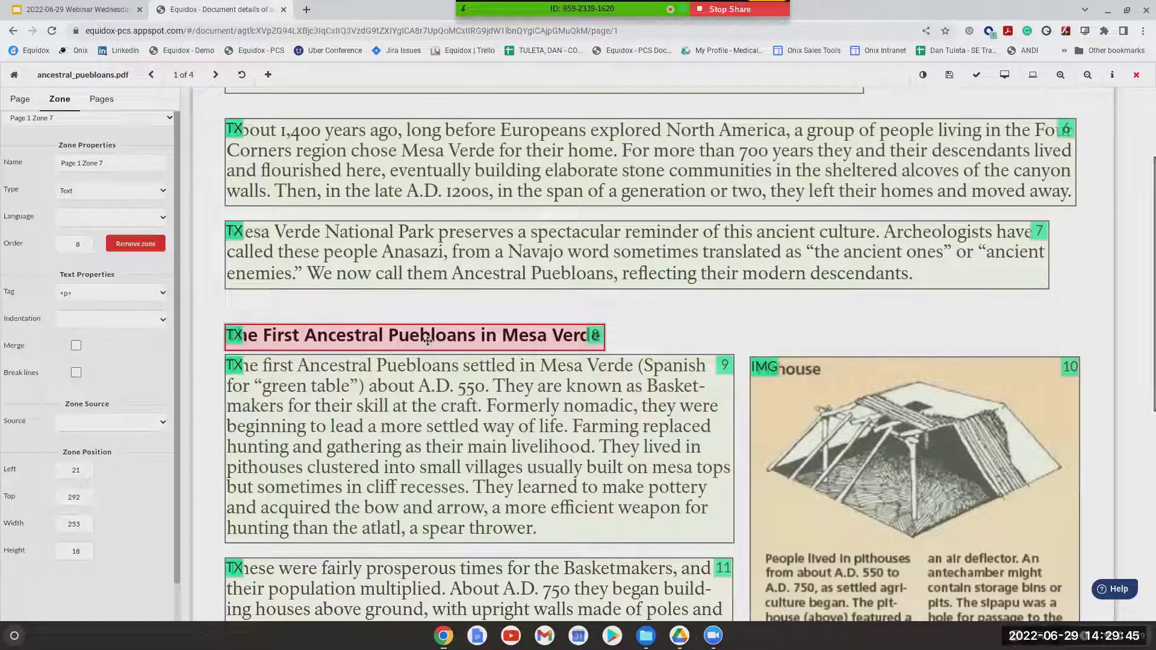
key("2")
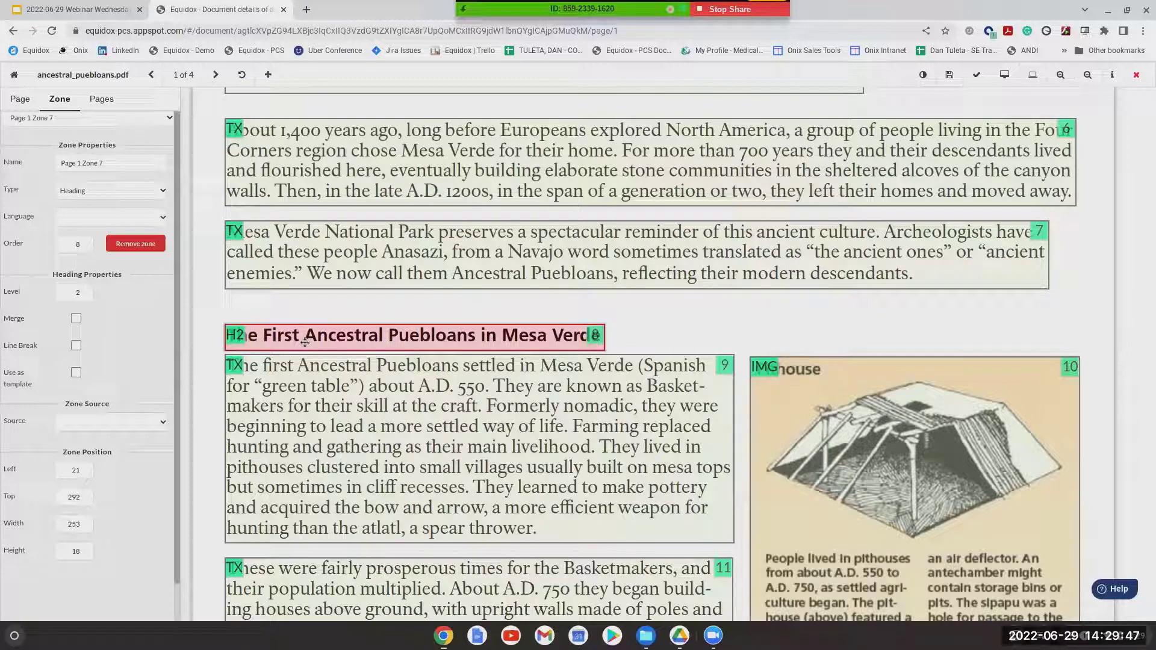
left_click(77, 373)
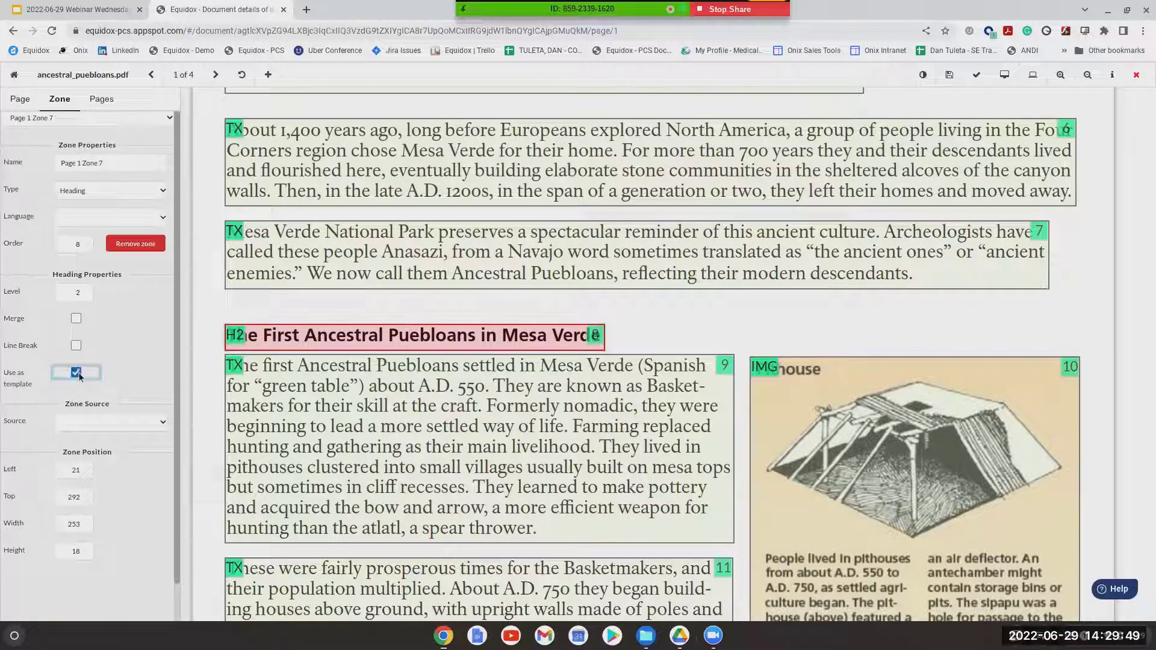
left_click(215, 74)
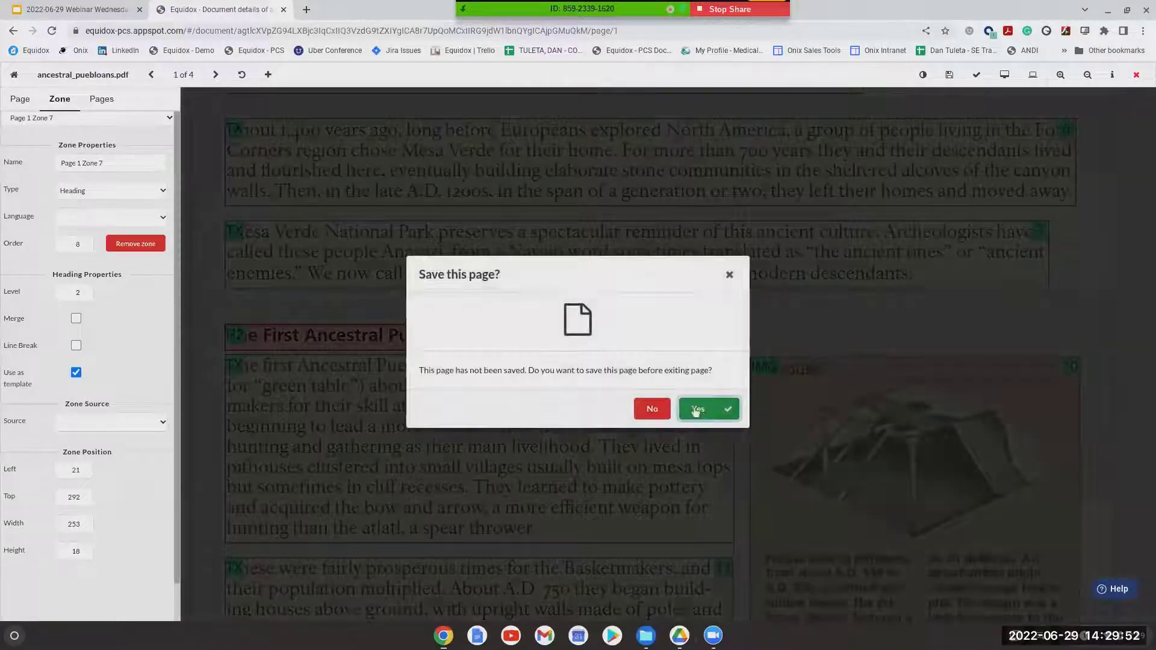
left_click(696, 410)
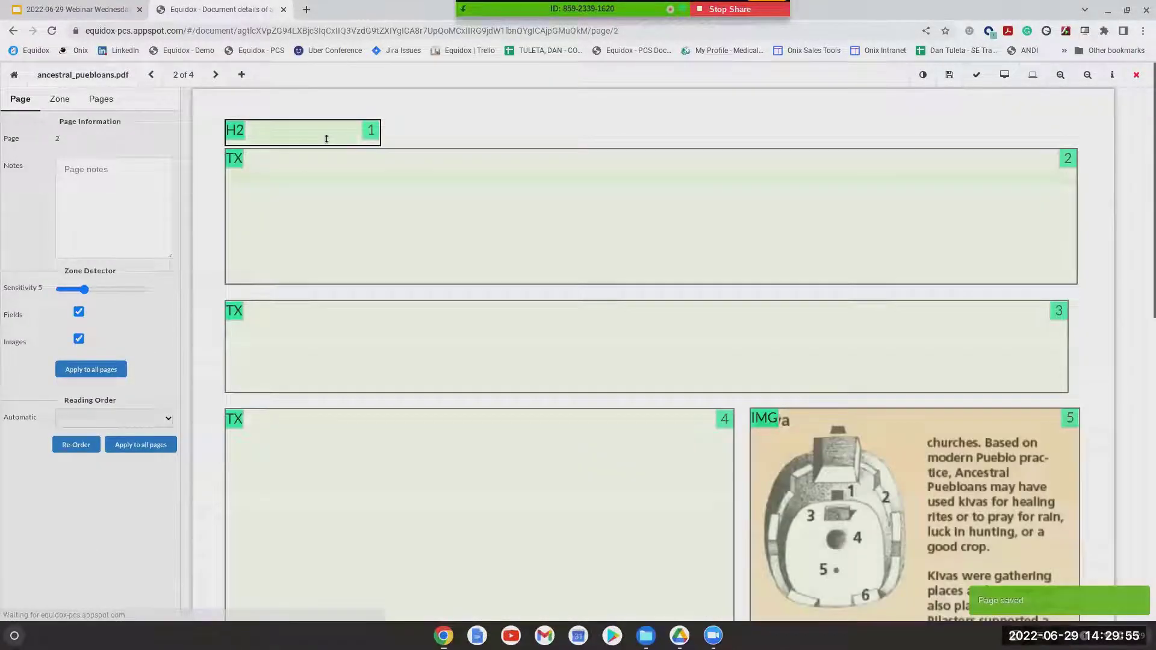
Check the heading zones at the start of pages 2 and 3, saving each page while advancing to page 4.
left_click(311, 139)
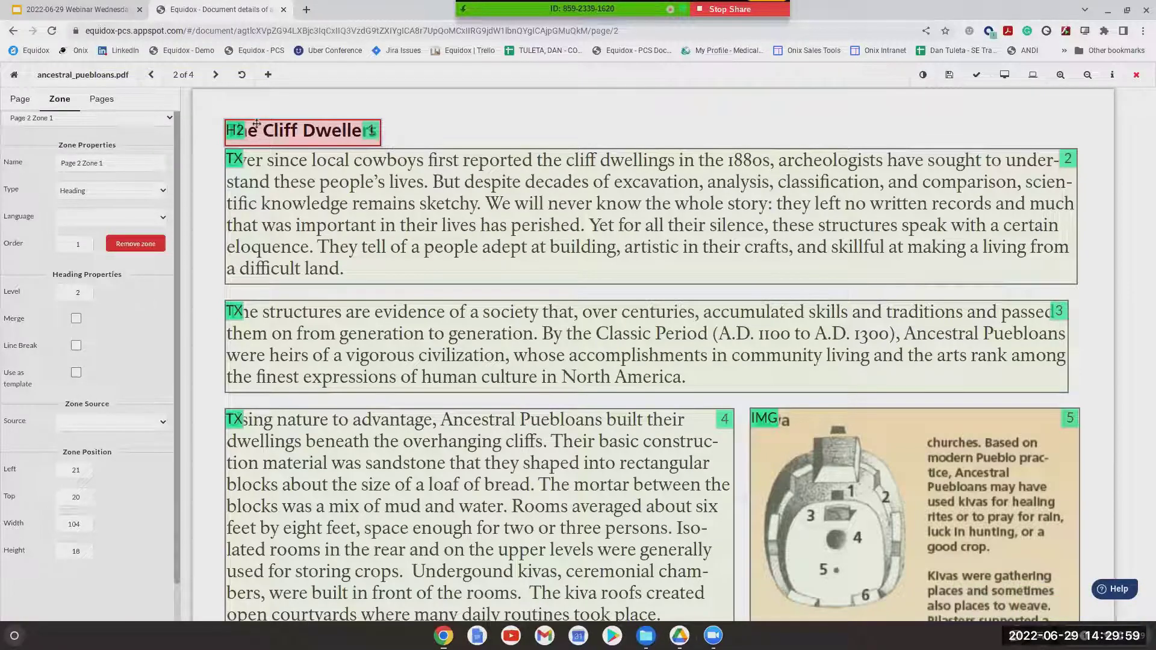
left_click(218, 80)
left_click(708, 407)
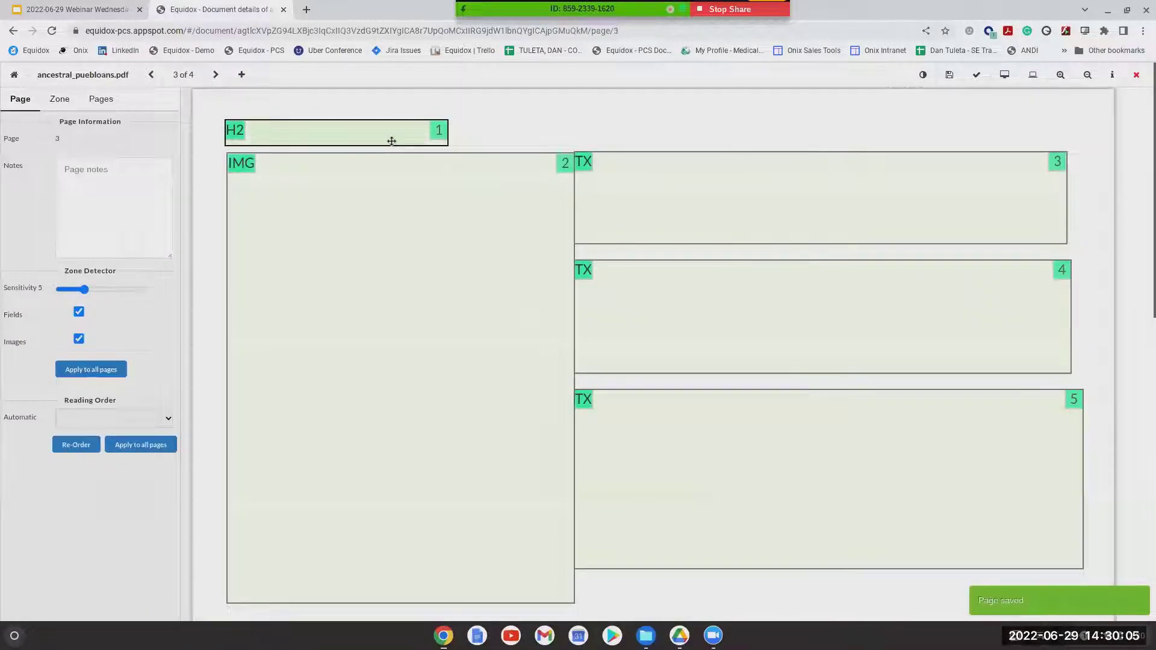
left_click(390, 140)
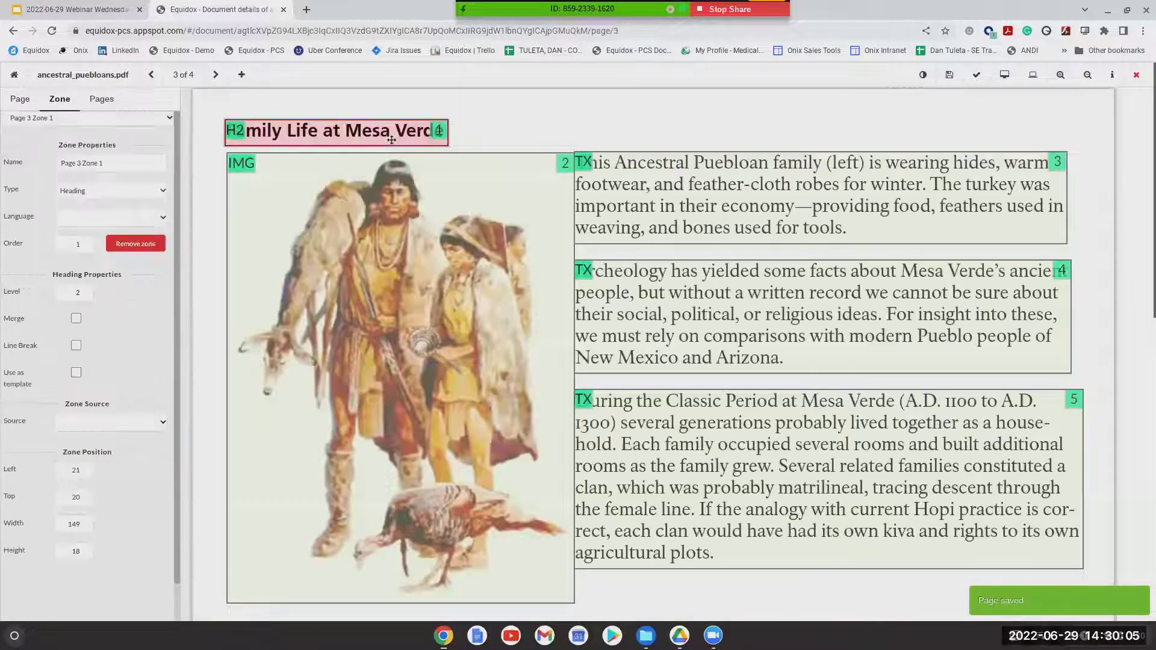
left_click(215, 74)
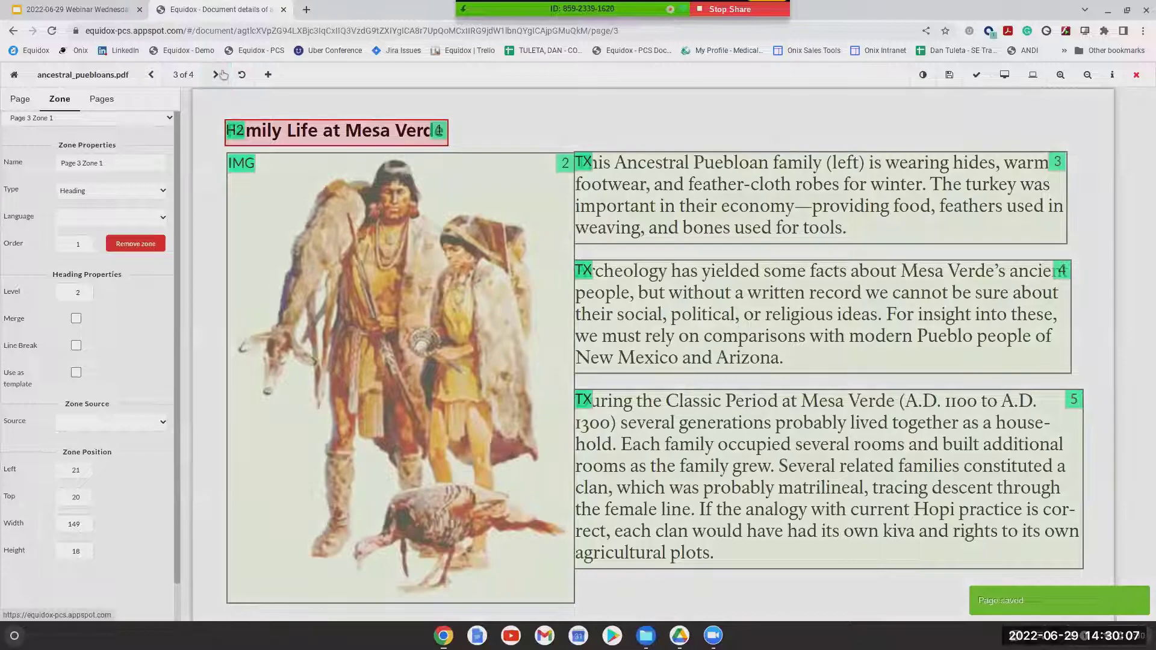
left_click(724, 408)
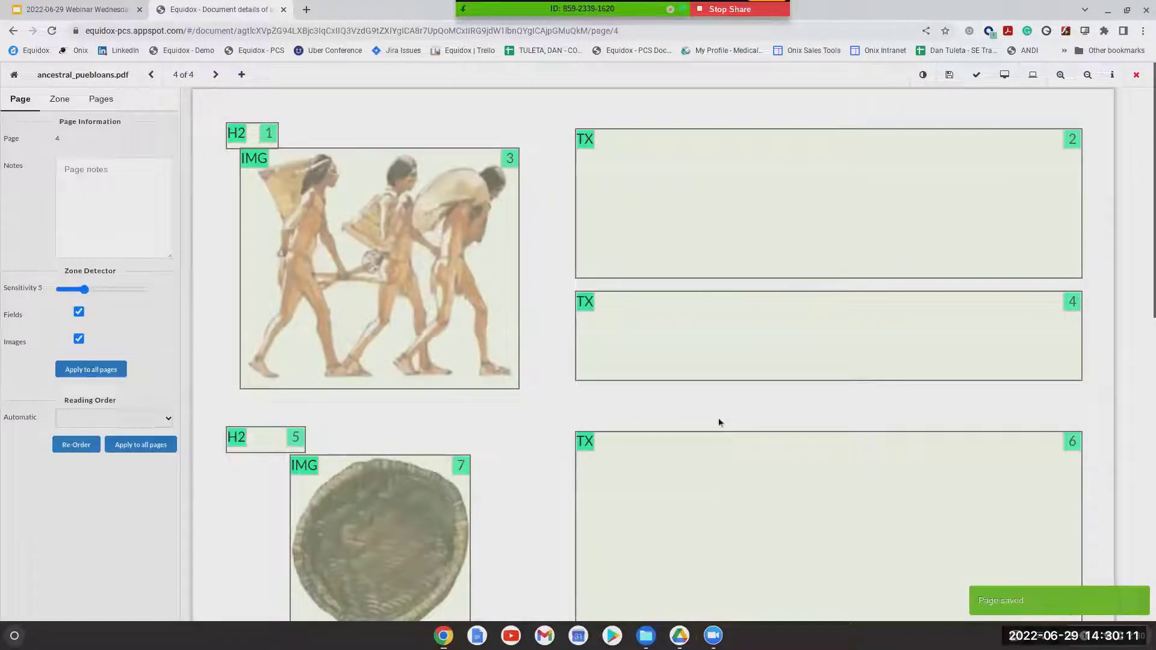
Check the Trade and Basketry heading zones on page 4, save the page and close the page editor.
left_click(256, 134)
left_click(271, 443)
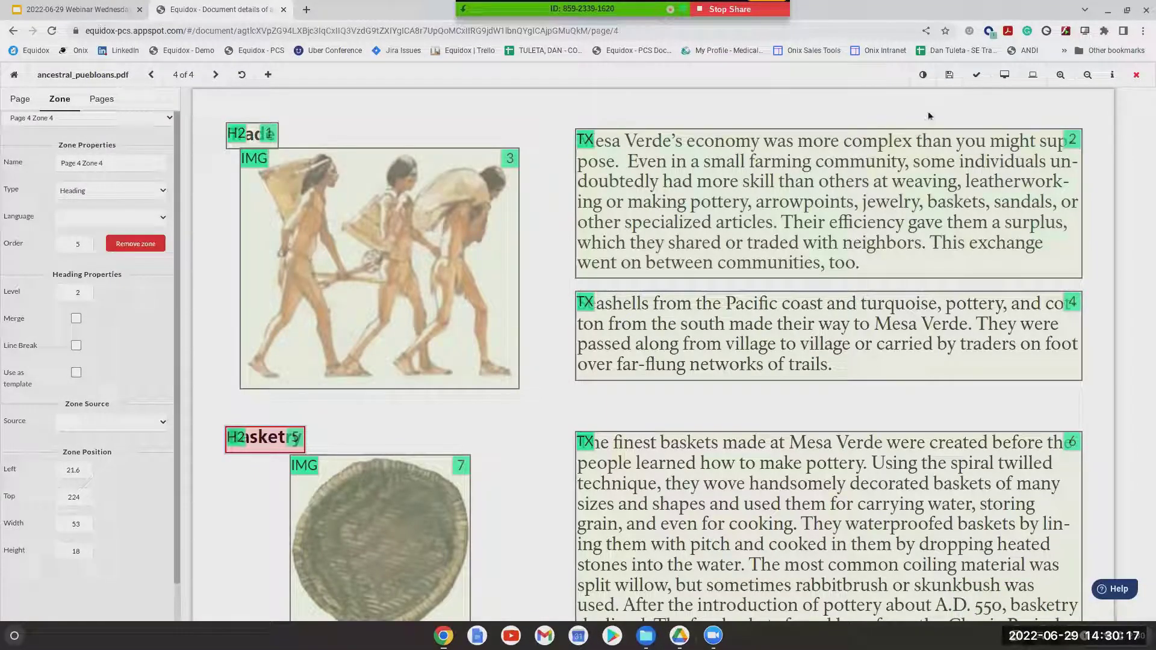
left_click(949, 74)
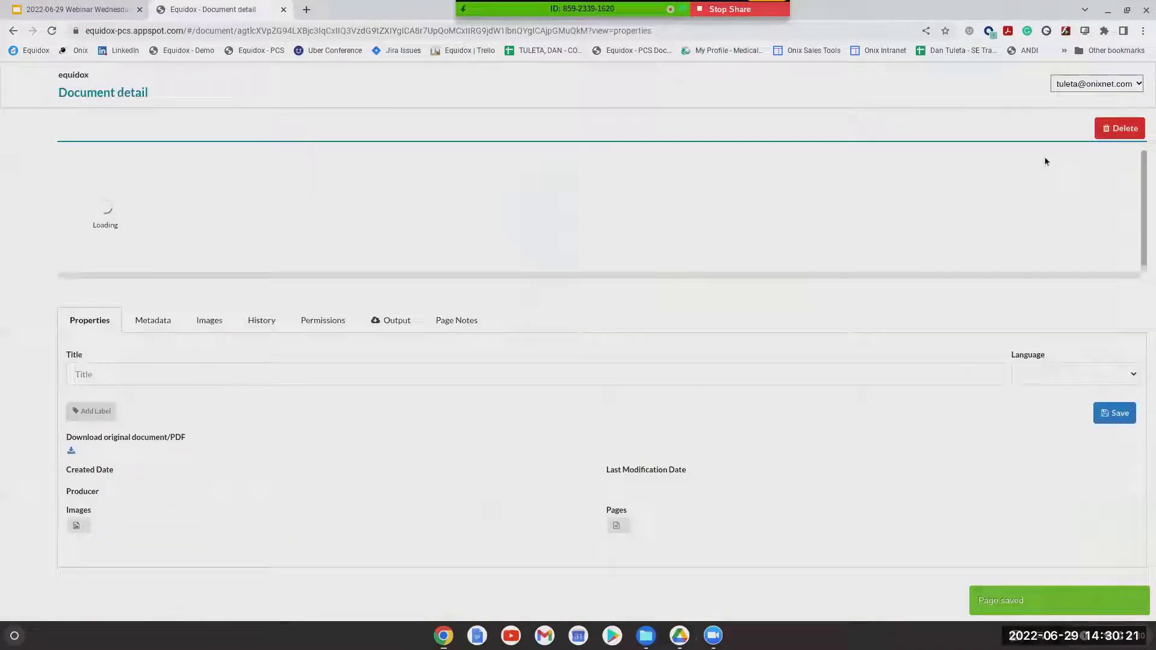
left_click(1137, 75)
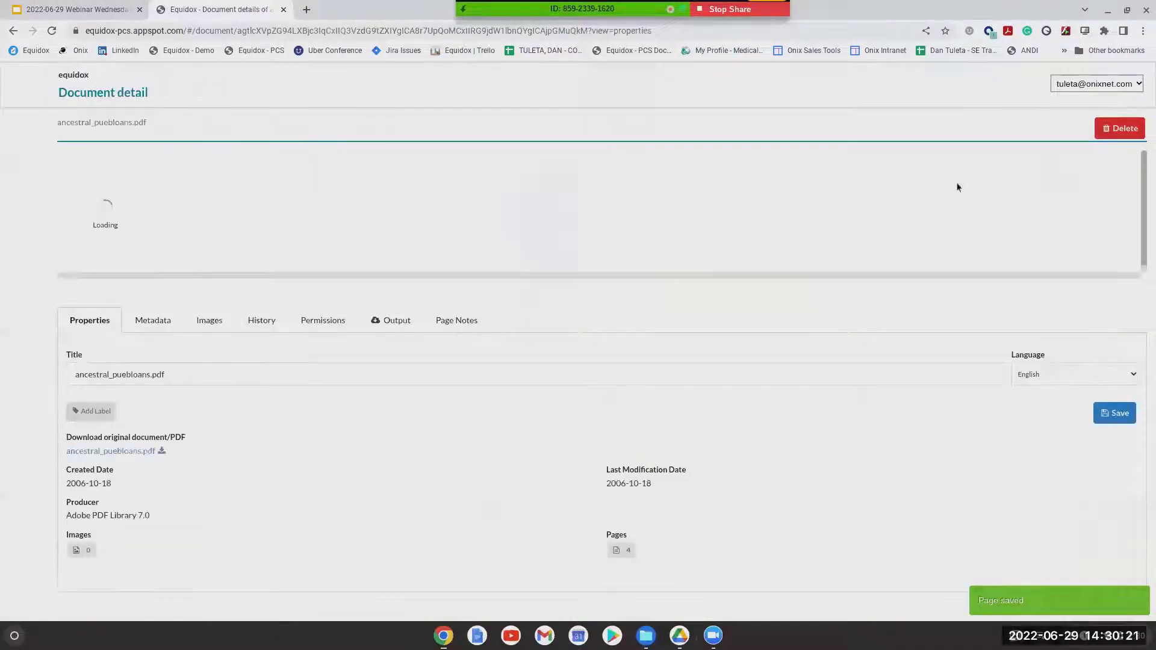
Switch to the Webinar Wednesdays presentation in Google Slides, start the slideshow and play the embedded Equidox demo video.
left_click(84, 12)
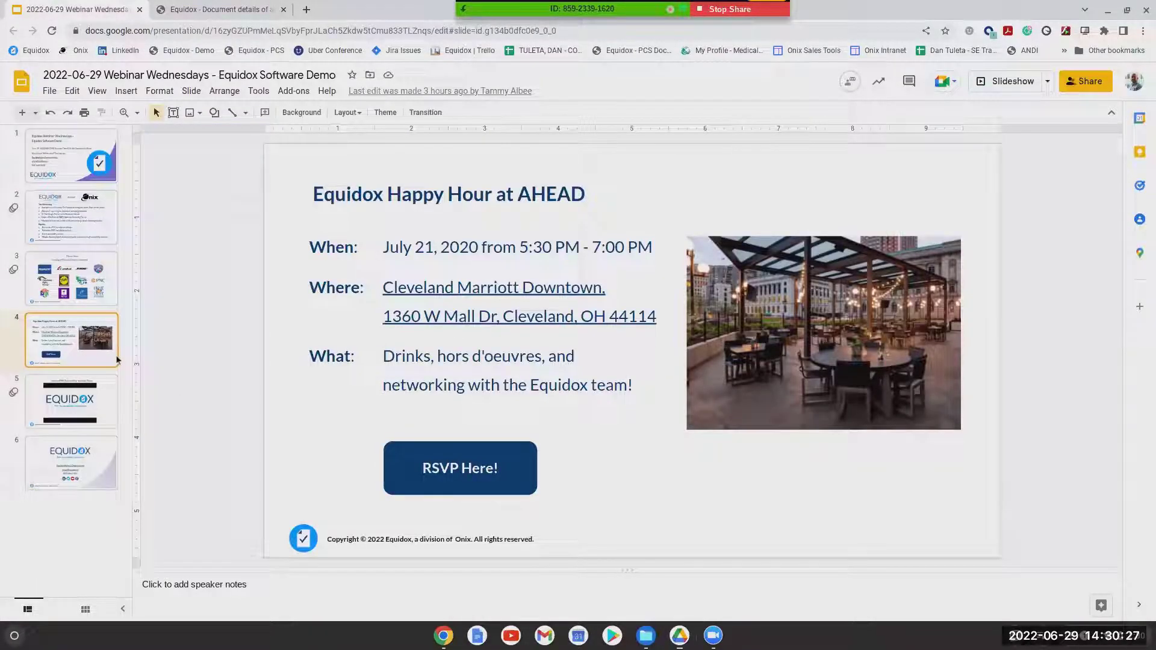
left_click(990, 82)
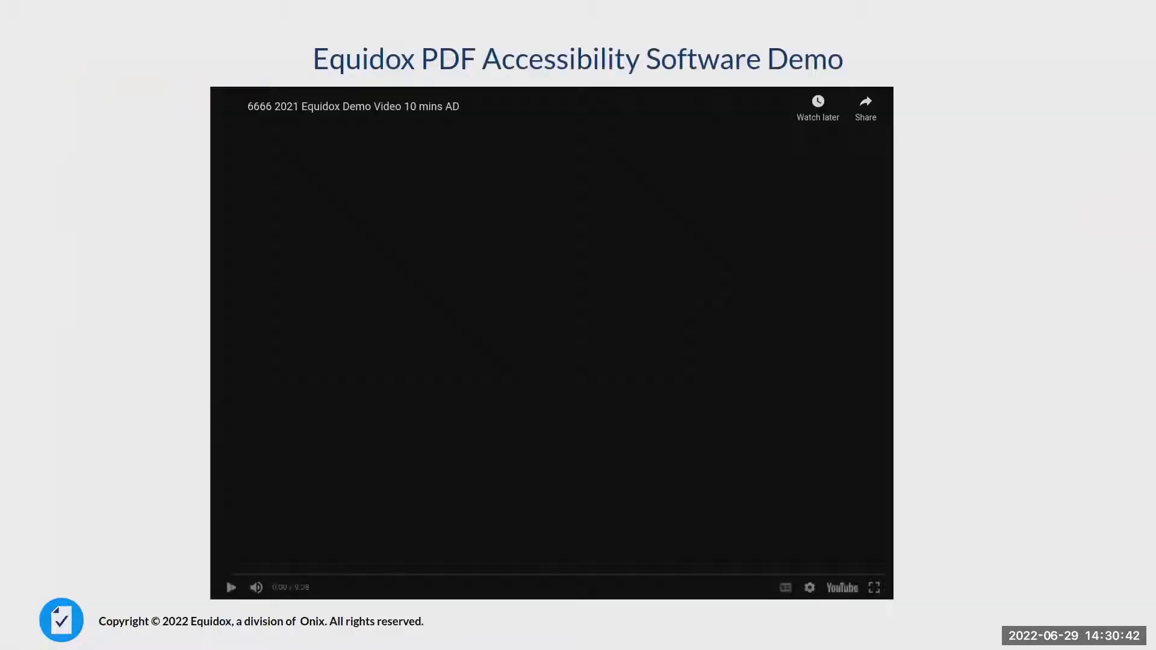
left_click(565, 330)
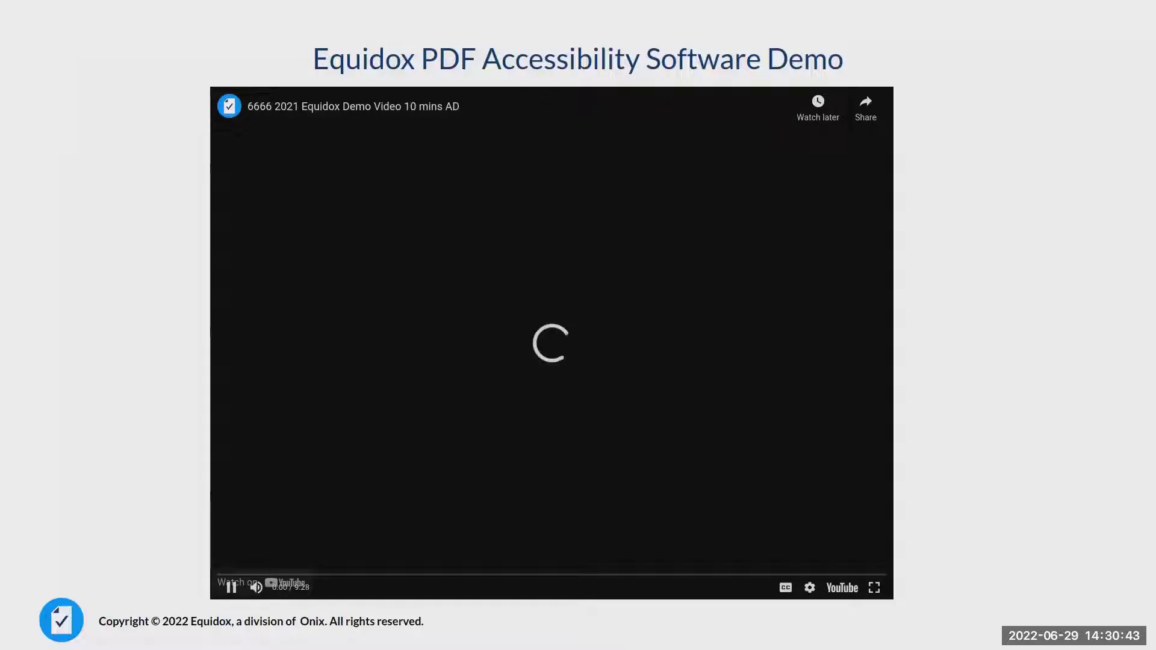